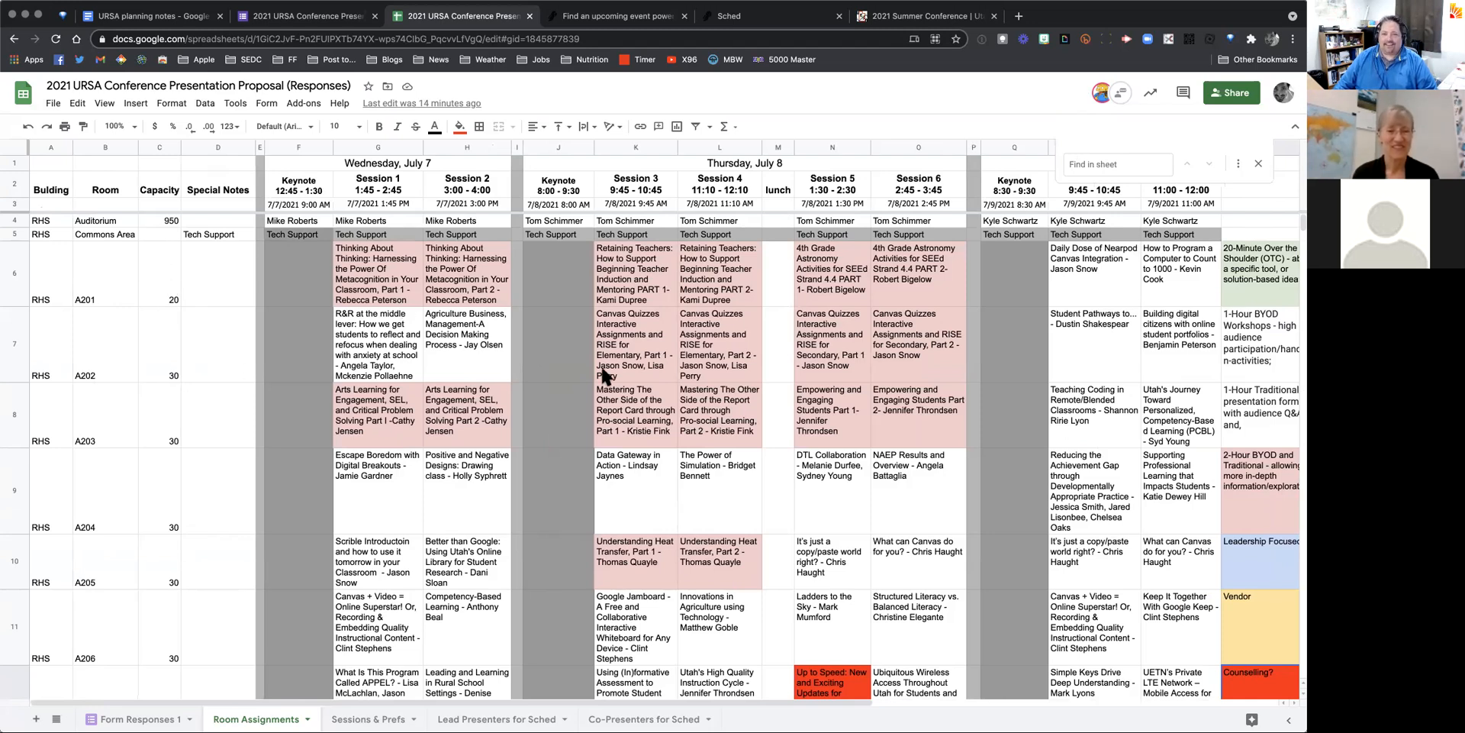
Step: Examine the color-coded Thursday Session 3 and Session 4 entries in the Room Assignments grid, from room A201 down to B108
{"action": "left_click", "coordinate": [707, 335]}
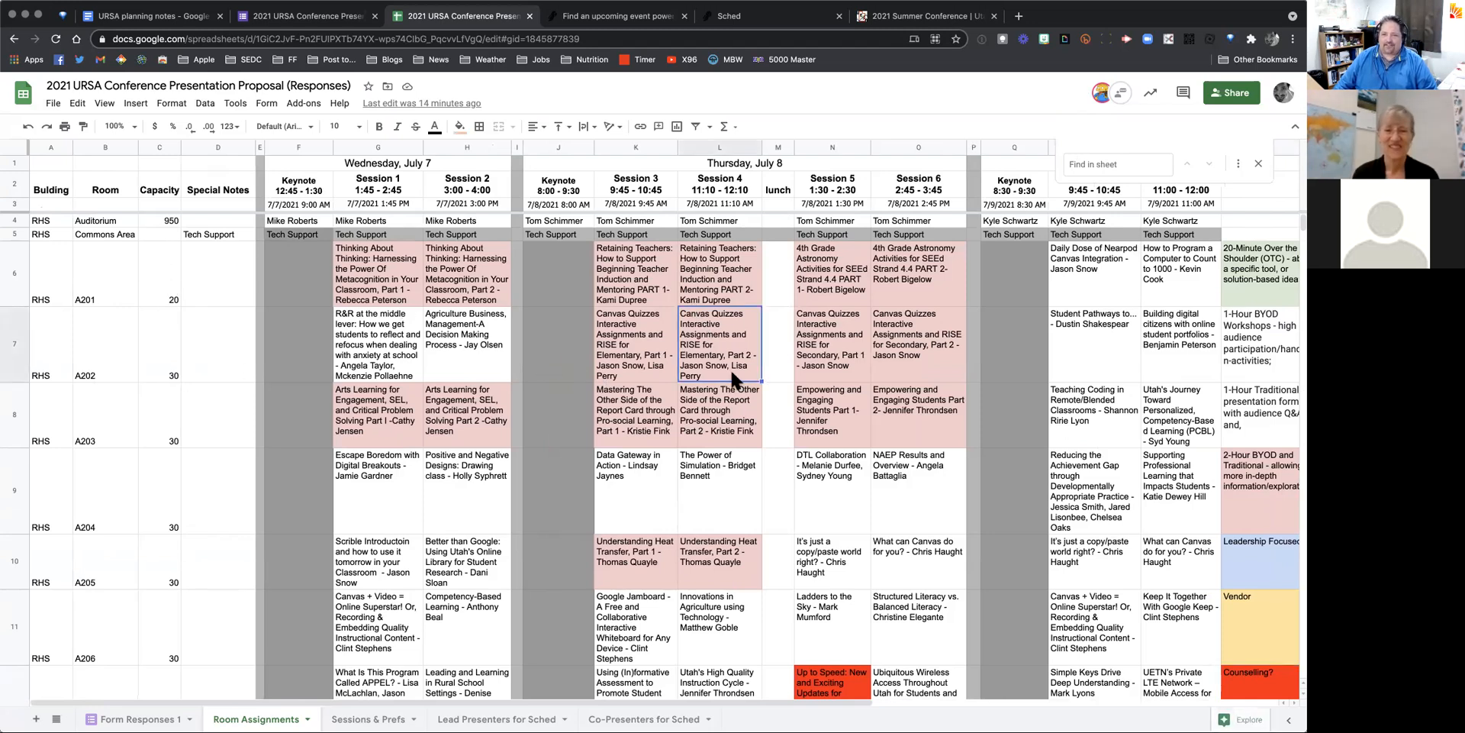
{"action": "left_click_drag", "start_coordinate": [627, 267], "coordinate": [739, 284]}
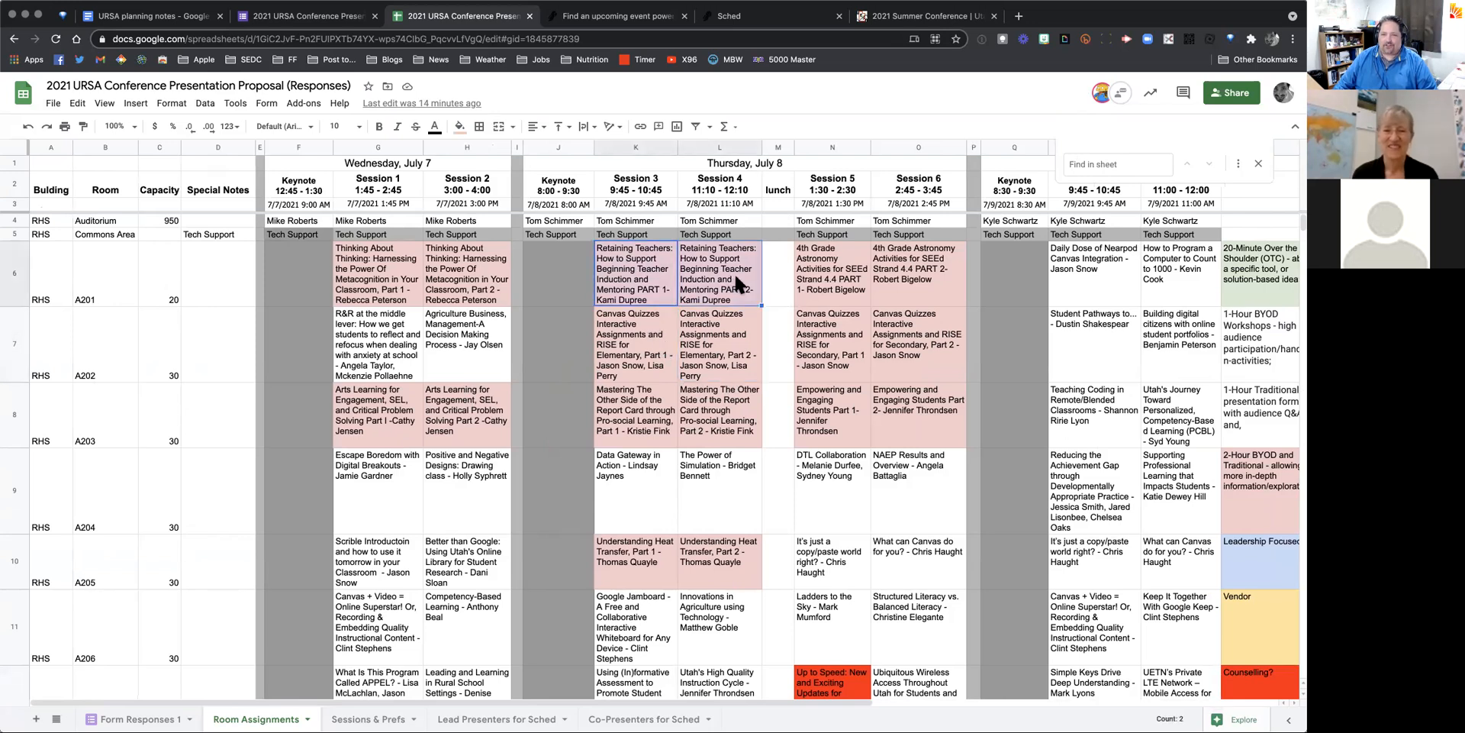
{"action": "scroll", "coordinate": [710, 336], "scroll_direction": "down", "scroll_amount": 5}
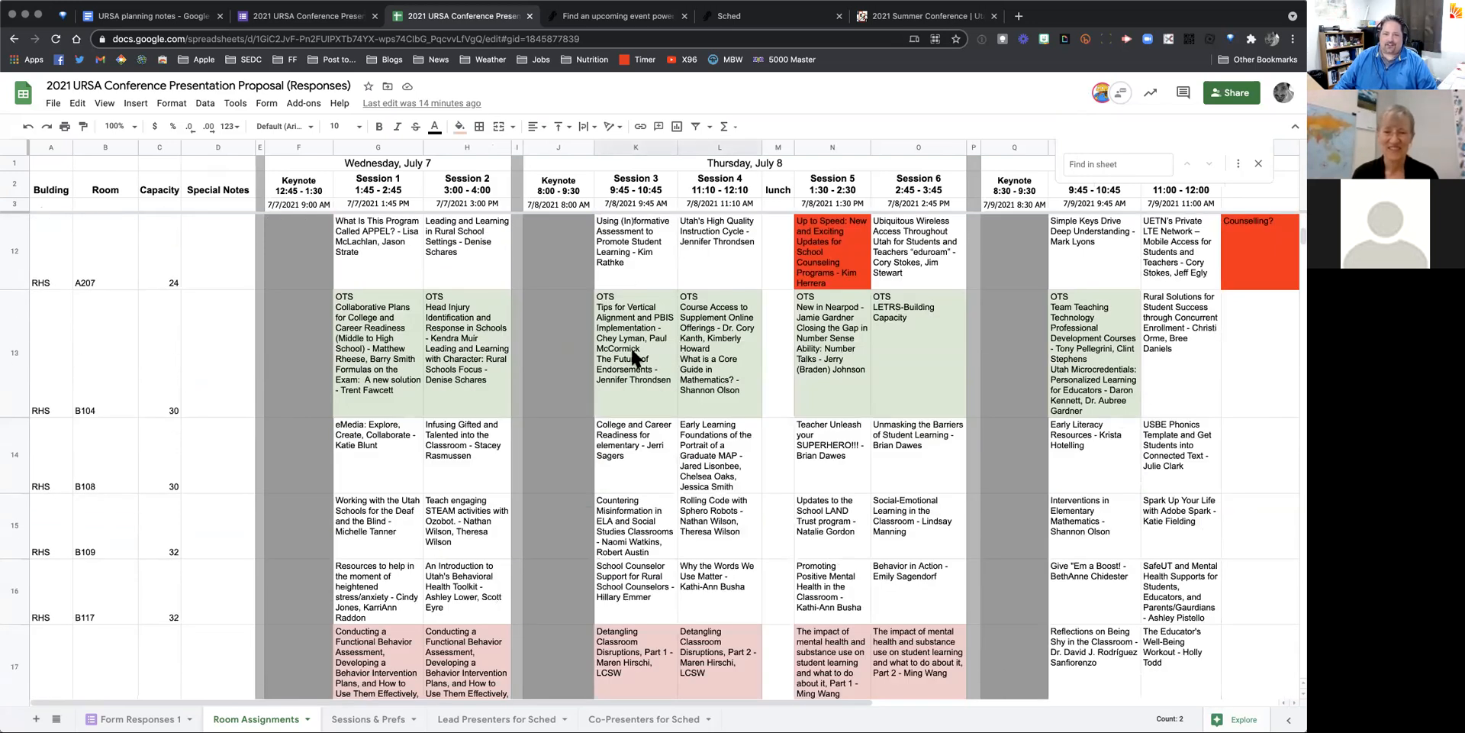
{"action": "left_click_drag", "start_coordinate": [629, 357], "coordinate": [699, 357]}
{"action": "left_click", "coordinate": [736, 437]}
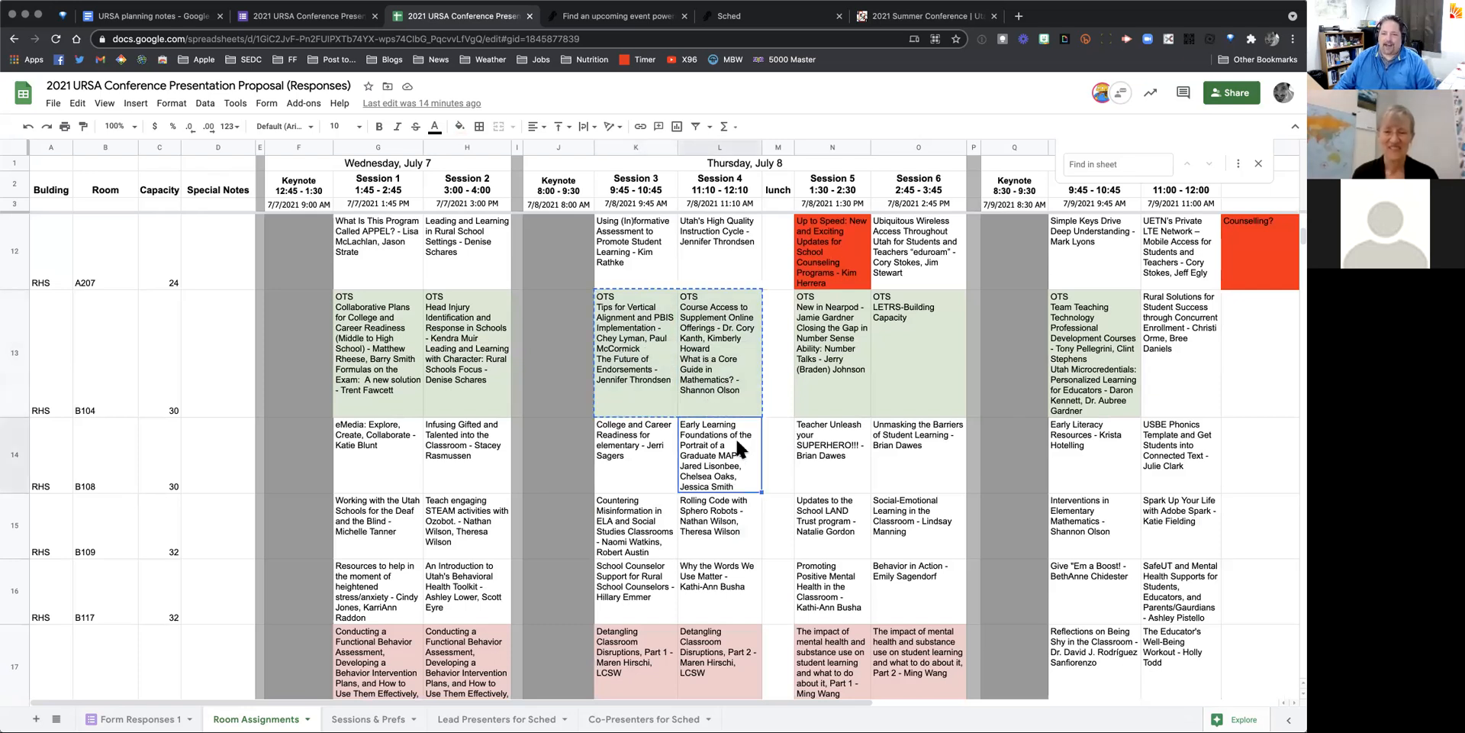
{"action": "scroll", "coordinate": [736, 438], "scroll_direction": "down", "scroll_amount": 5}
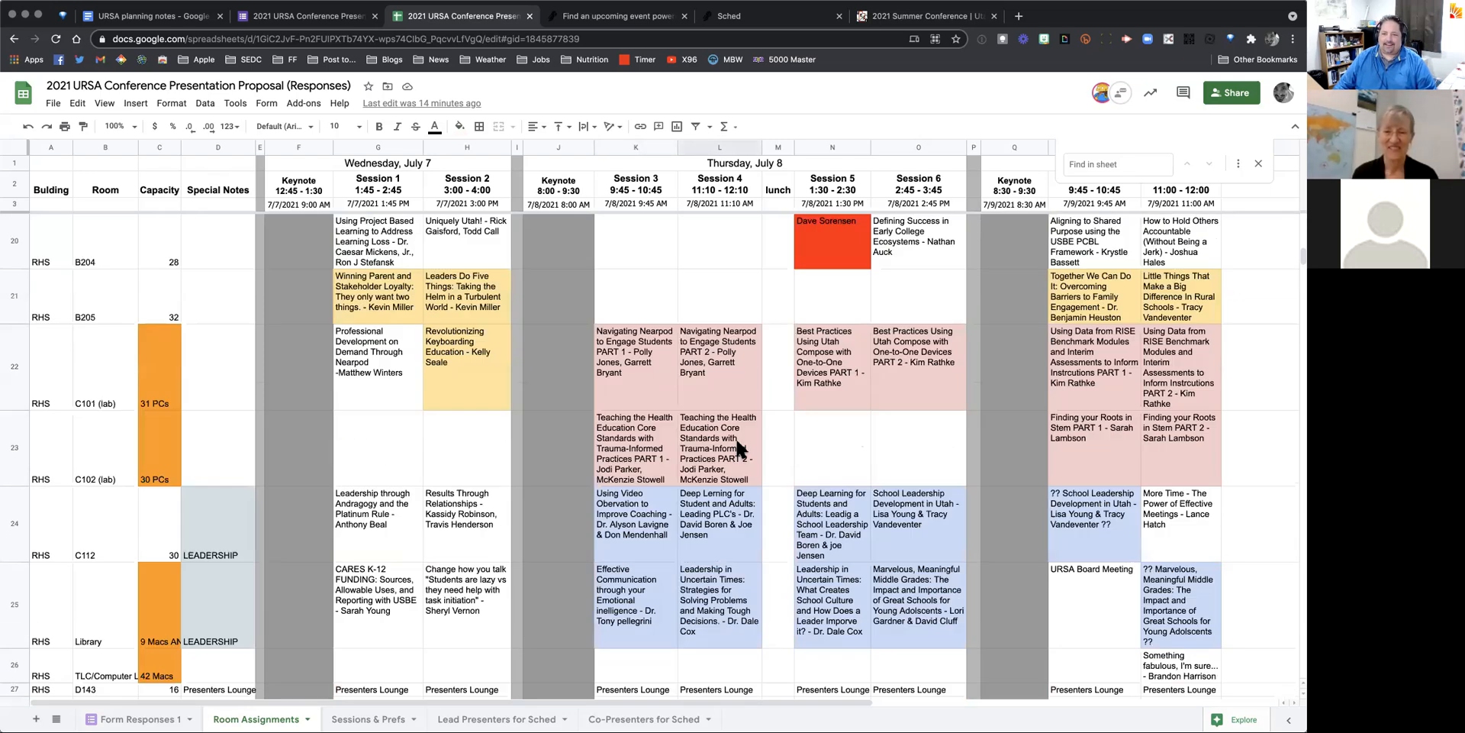
Step: Examine the vendor, lab and leadership sessions in the lower rooms of the Room Assignments grid
{"action": "left_click", "coordinate": [413, 285]}
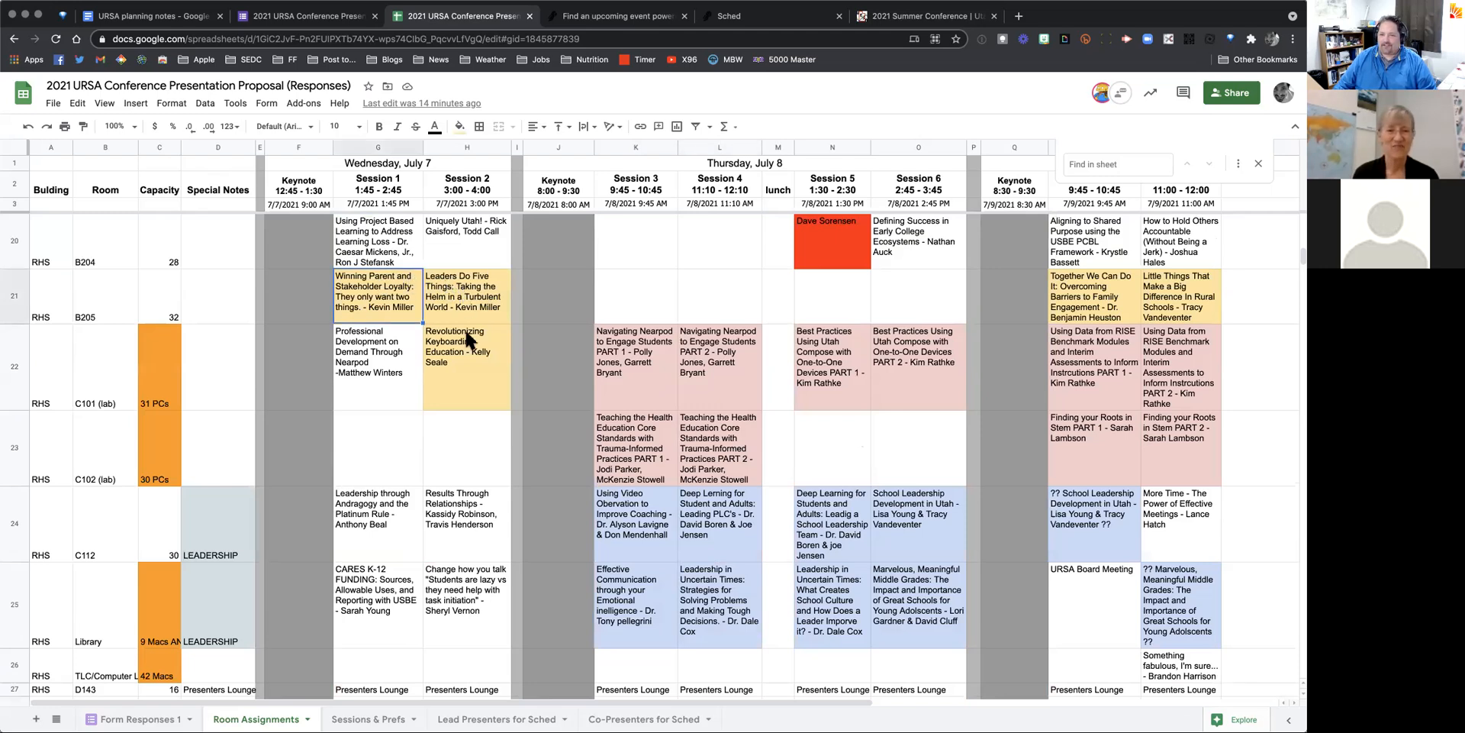
{"action": "scroll", "coordinate": [616, 560], "scroll_direction": "down", "scroll_amount": 2}
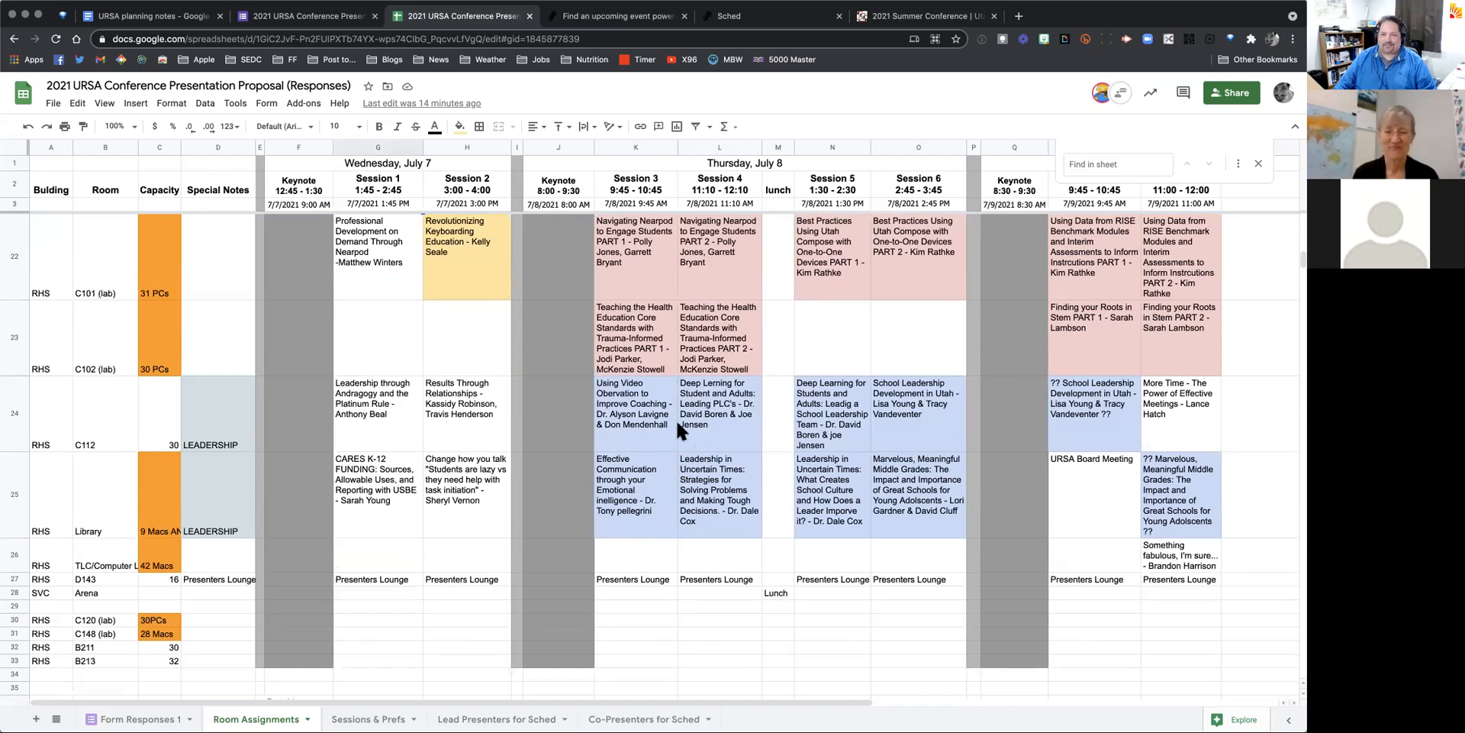
{"action": "scroll", "coordinate": [676, 418], "scroll_direction": "right", "scroll_amount": 1}
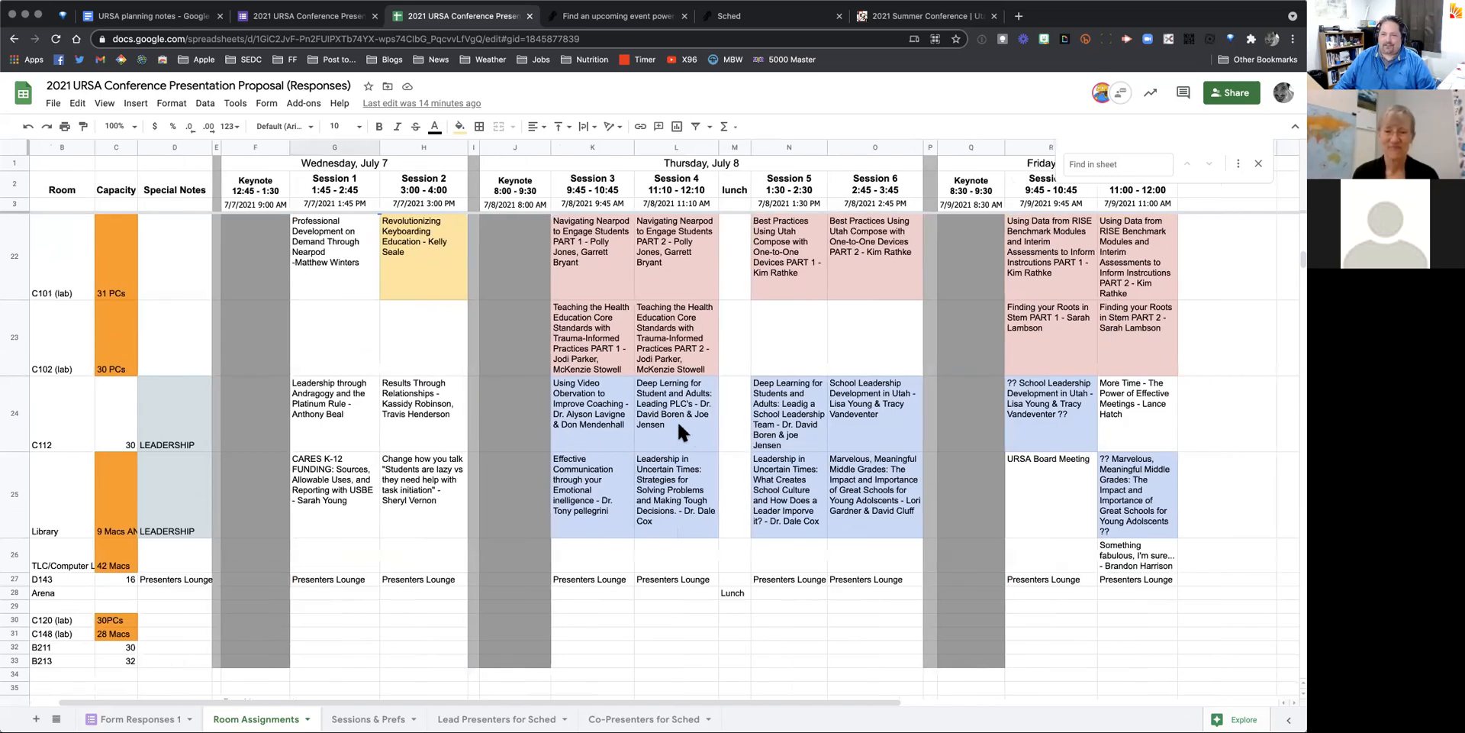
{"action": "scroll", "coordinate": [679, 427], "scroll_direction": "up", "scroll_amount": 10}
{"action": "scroll", "coordinate": [680, 427], "scroll_direction": "left", "scroll_amount": 1}
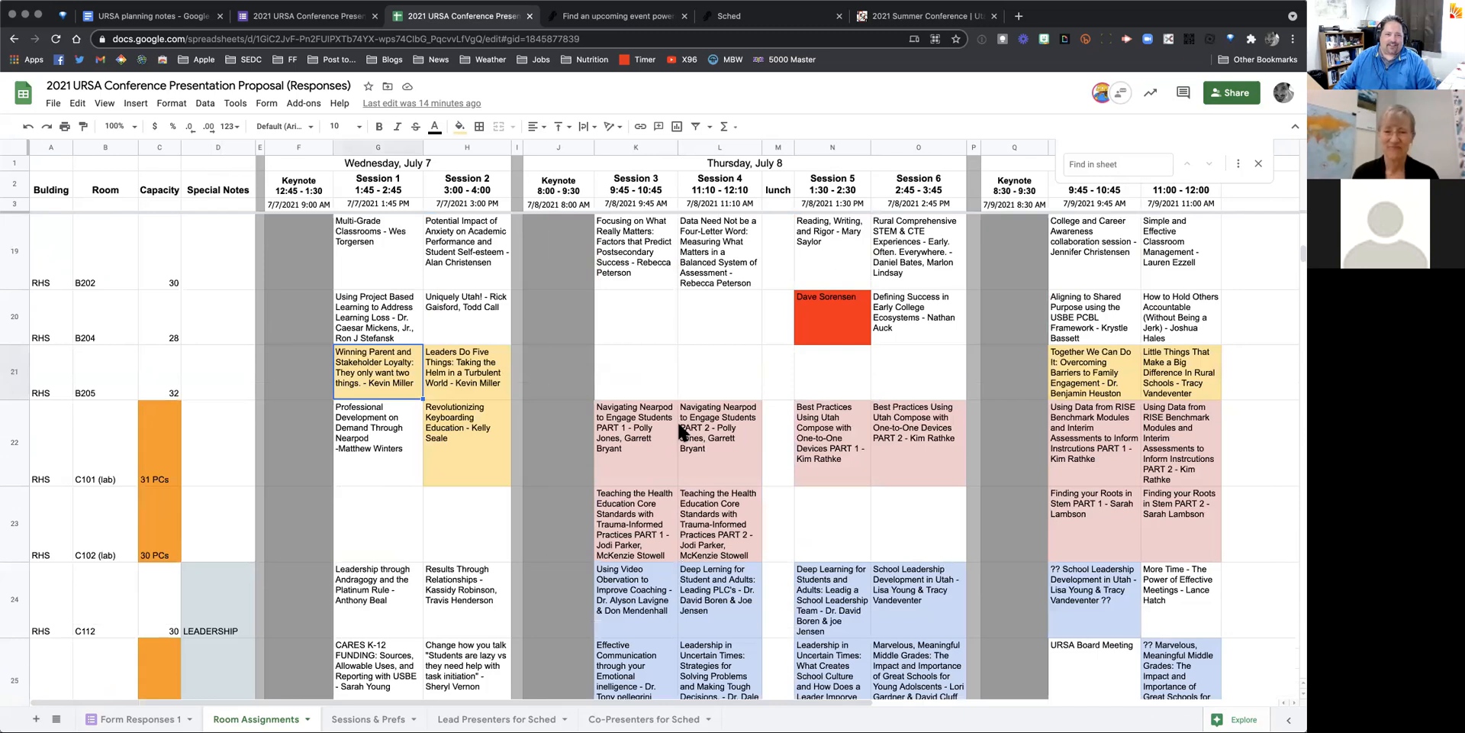
{"action": "scroll", "coordinate": [682, 432], "scroll_direction": "up", "scroll_amount": 1}
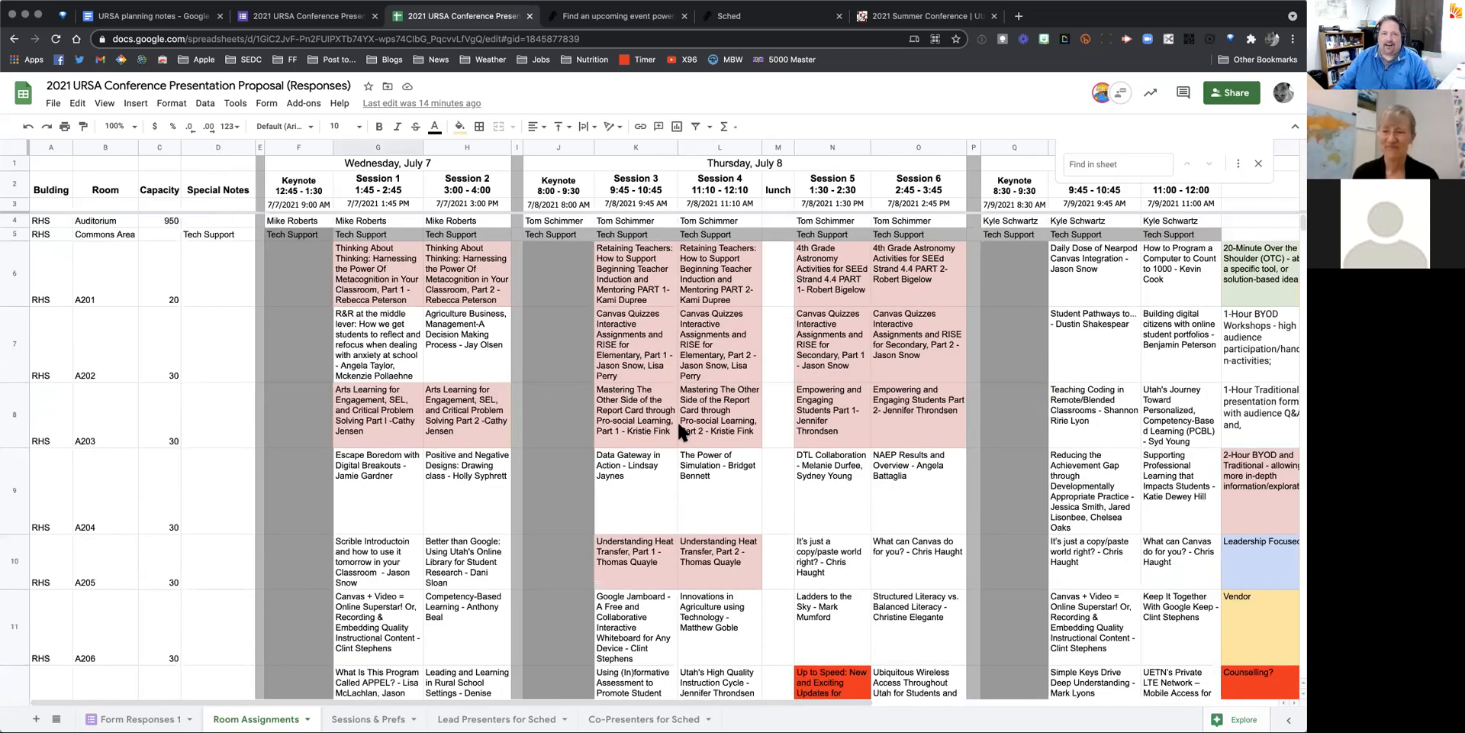
Step: Review the questions of the 2021 URSA Conference Presentation Proposal form, from its description through the lead presenter fields
{"action": "left_click", "coordinate": [305, 15]}
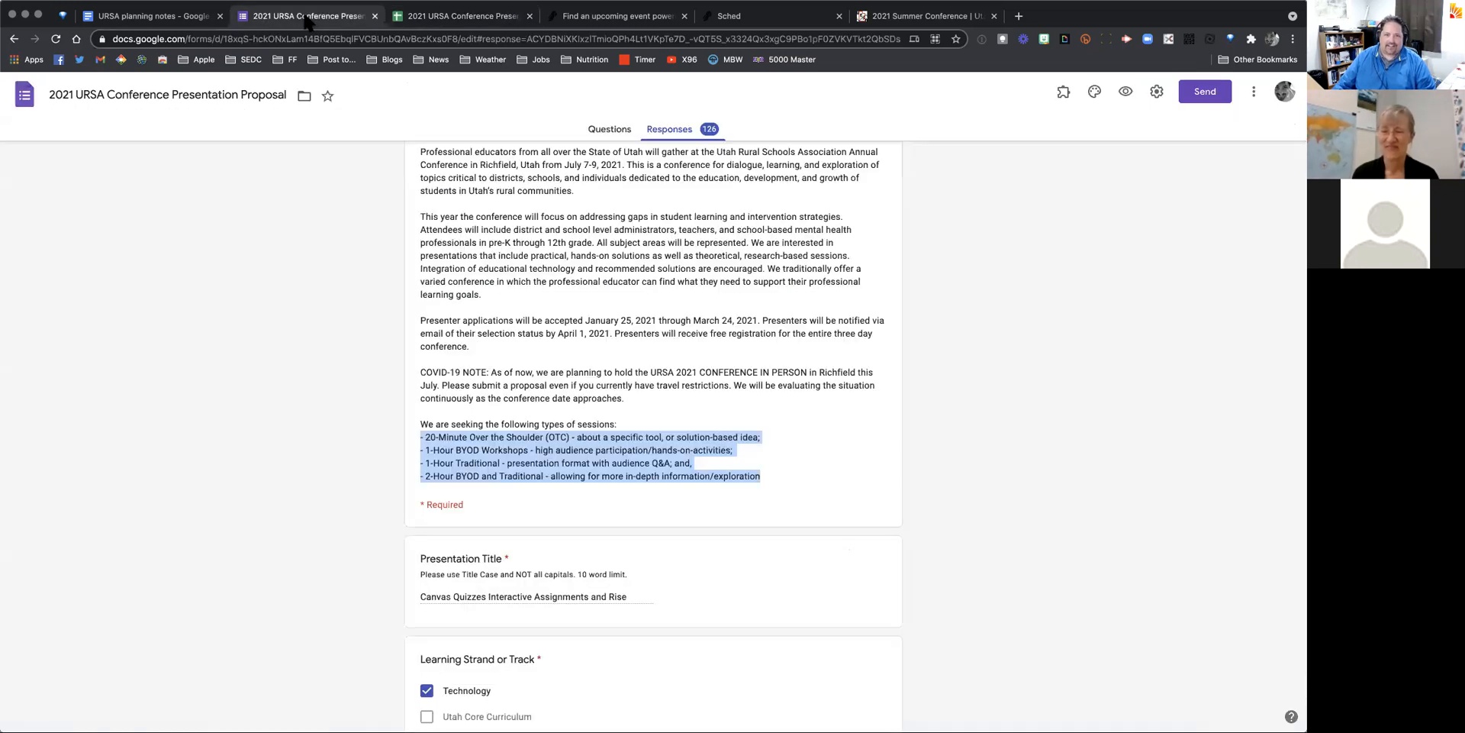
{"action": "left_click", "coordinate": [593, 193]}
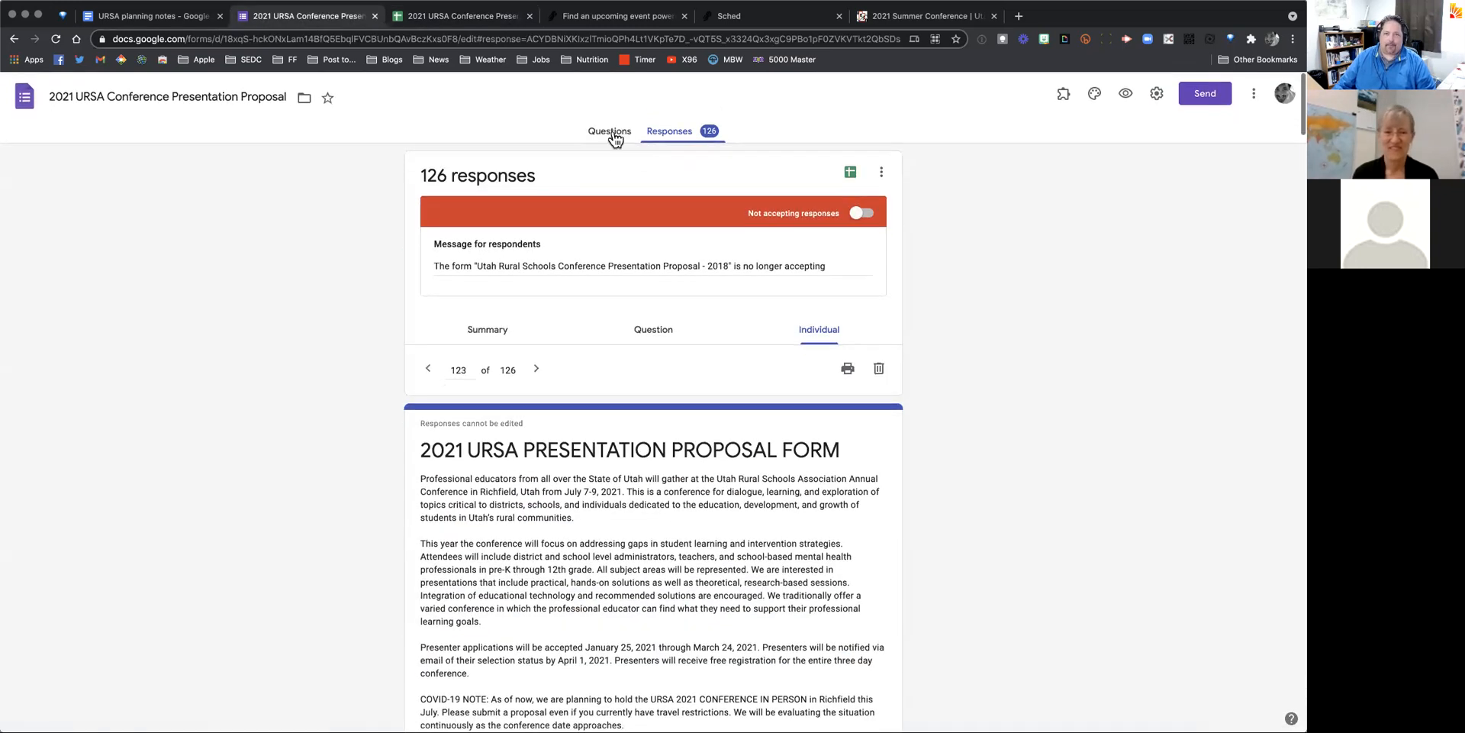
{"action": "left_click", "coordinate": [609, 130]}
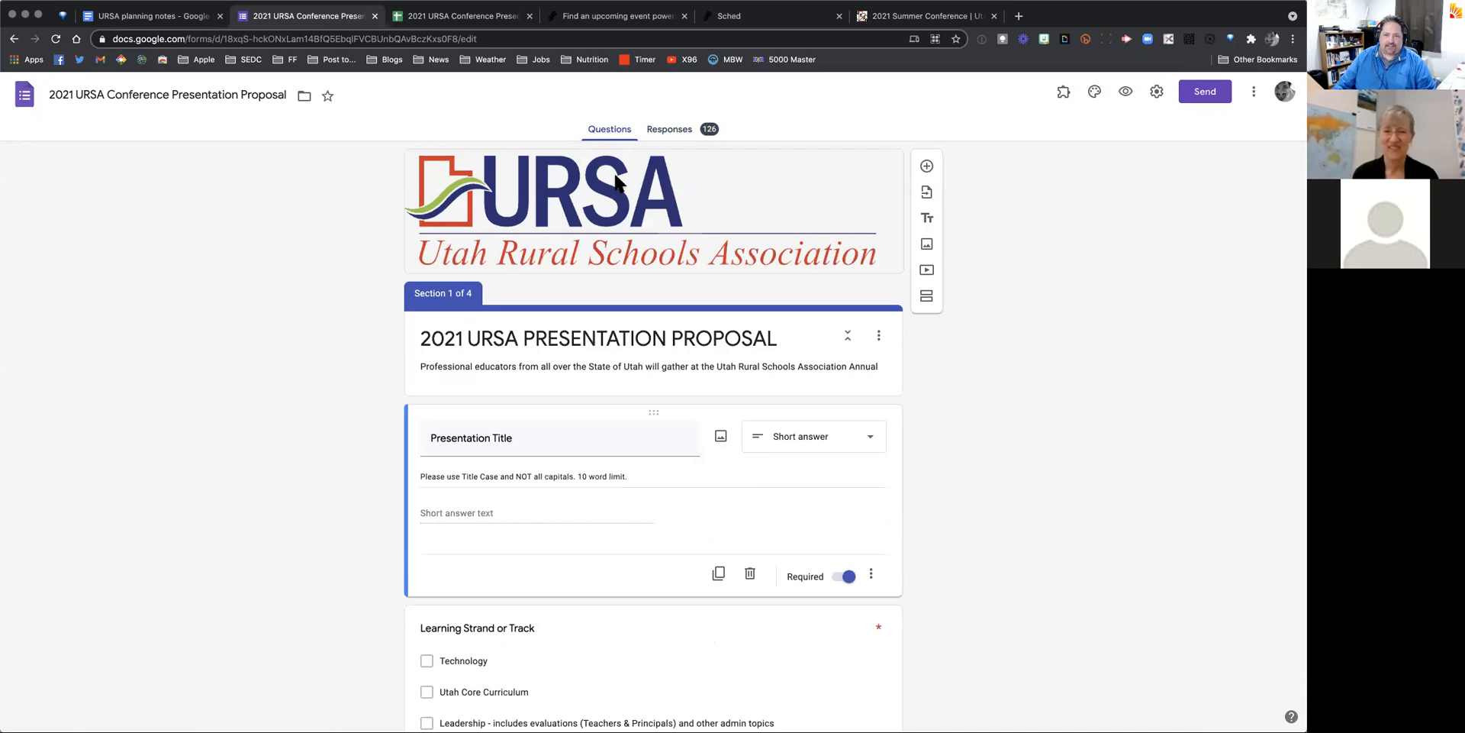
{"action": "scroll", "coordinate": [589, 360], "scroll_direction": "down", "scroll_amount": 3}
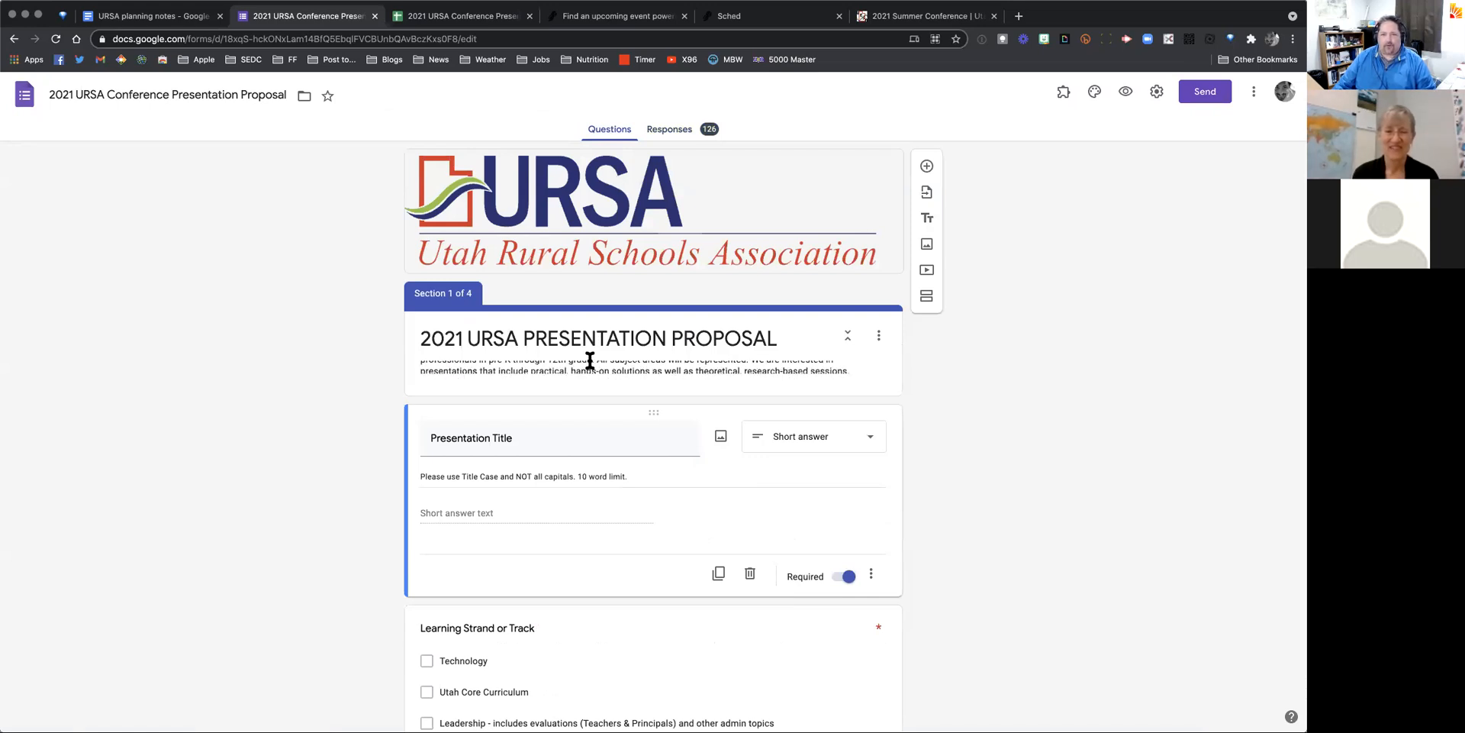
{"action": "scroll", "coordinate": [583, 436], "scroll_direction": "down", "scroll_amount": 10}
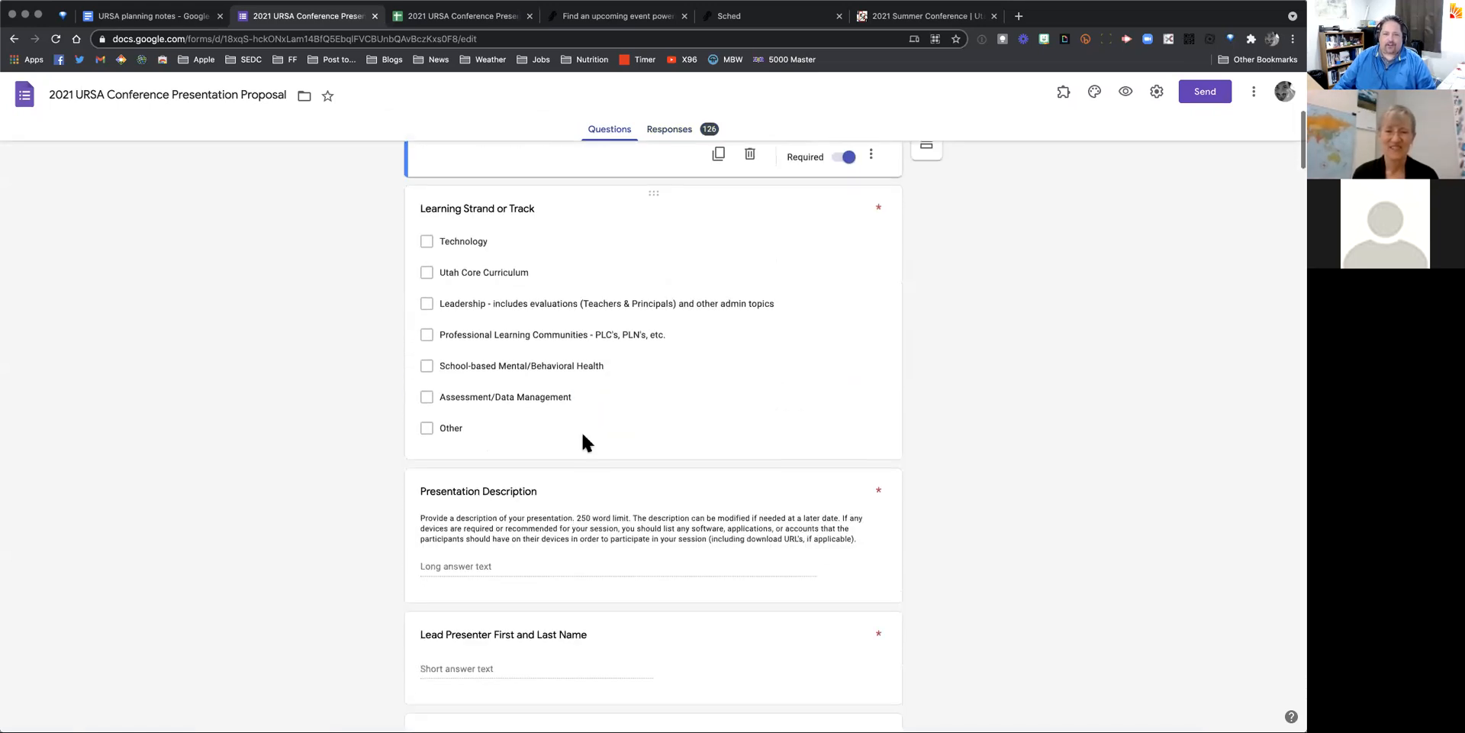
{"action": "scroll", "coordinate": [583, 434], "scroll_direction": "down", "scroll_amount": 2}
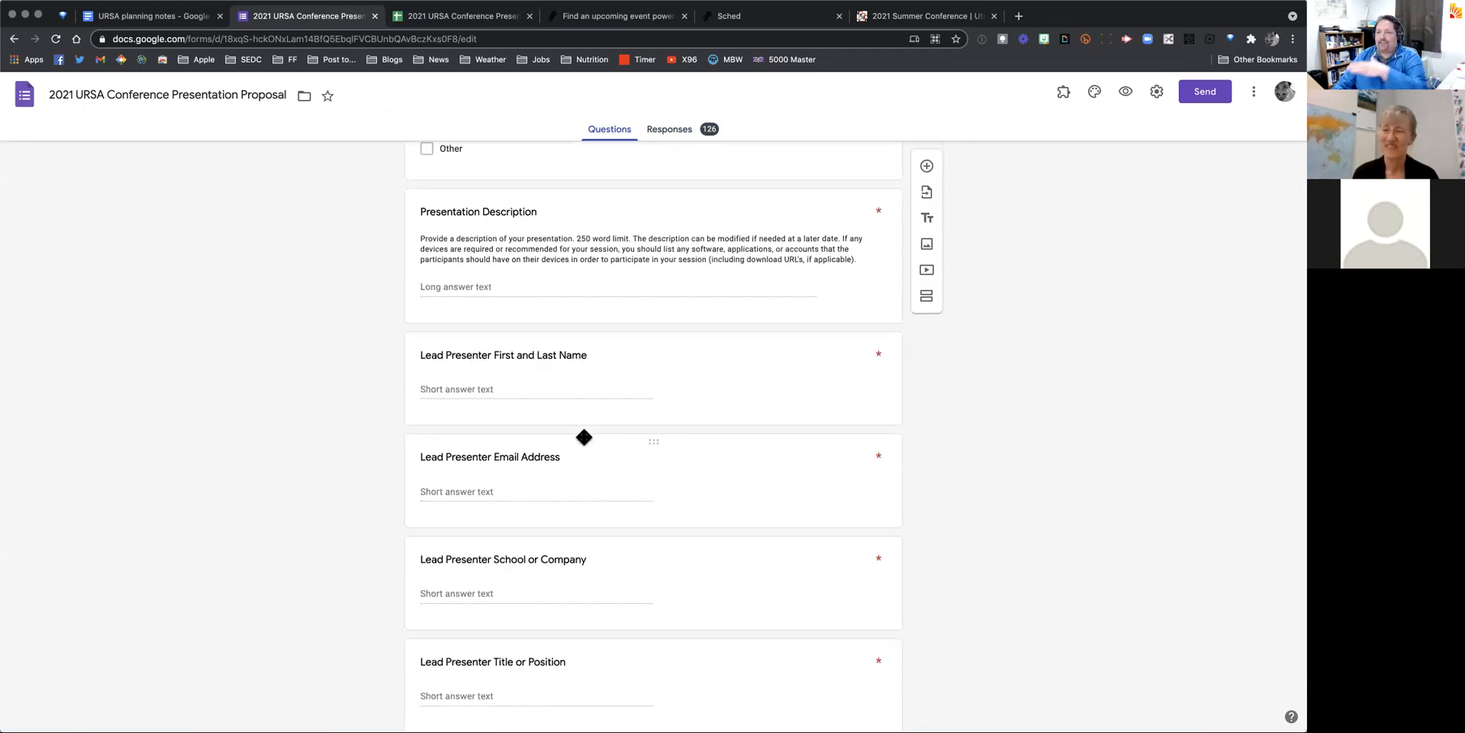
Step: Examine the Form Responses 1 sheet of the proposal spreadsheet column by column, from the timestamp to the session format
{"action": "left_click", "coordinate": [479, 18]}
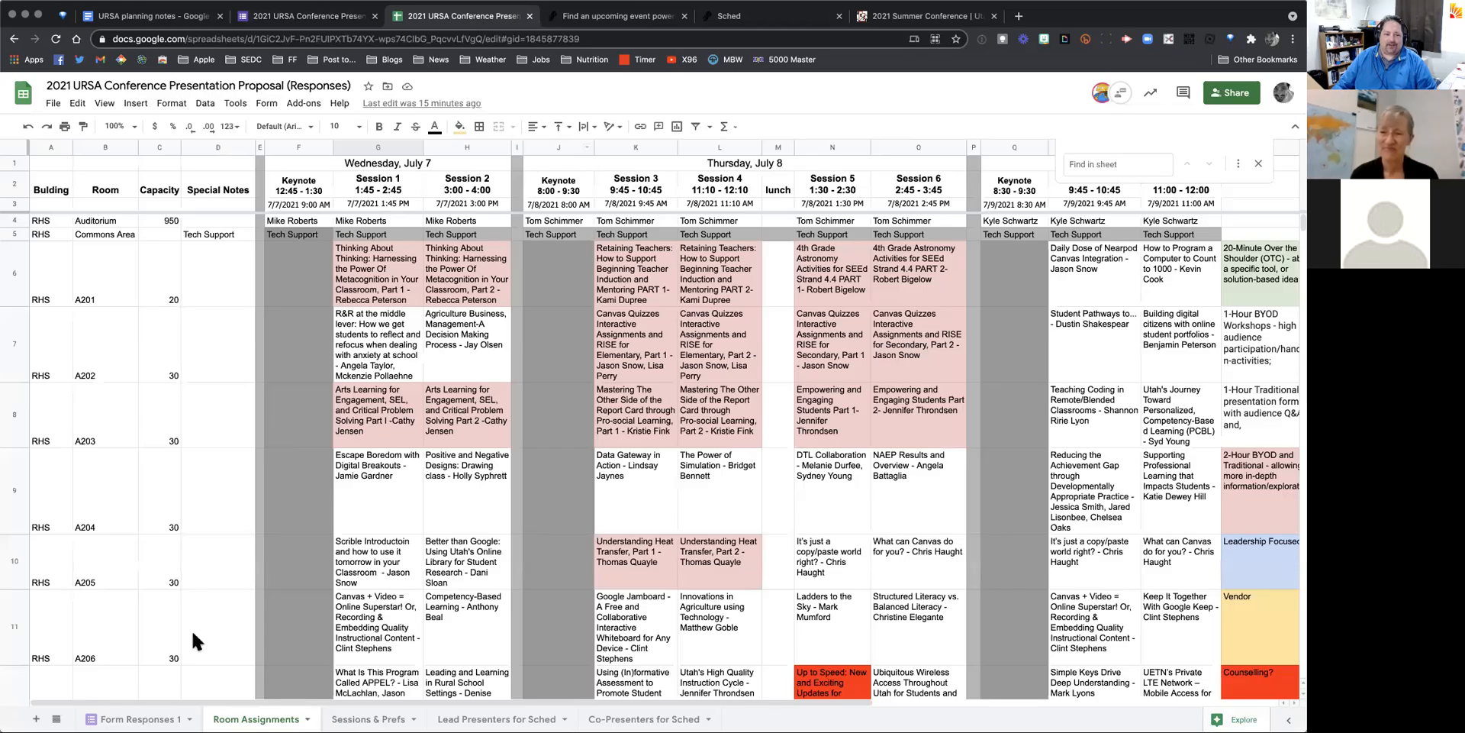
{"action": "left_click", "coordinate": [141, 719]}
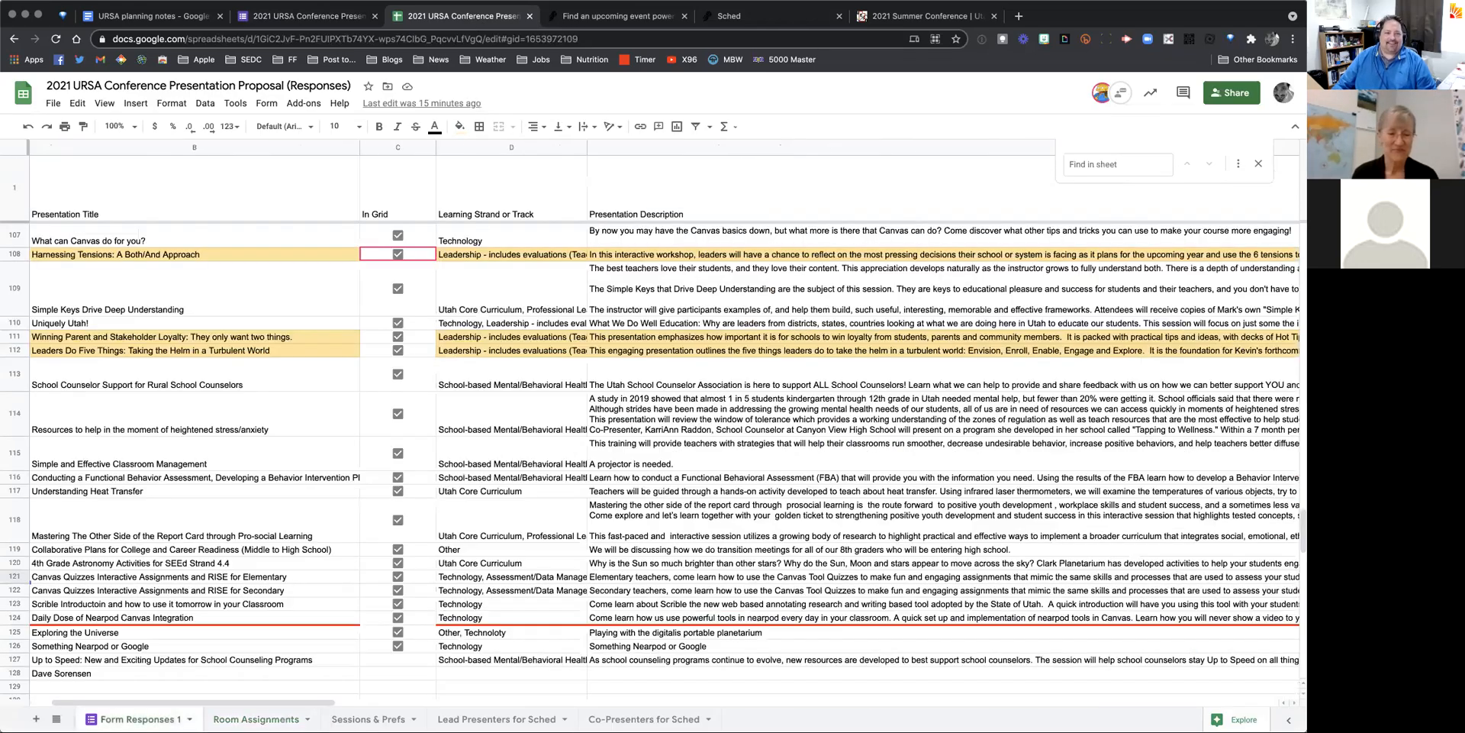
{"action": "scroll", "coordinate": [243, 560], "scroll_direction": "left", "scroll_amount": 2}
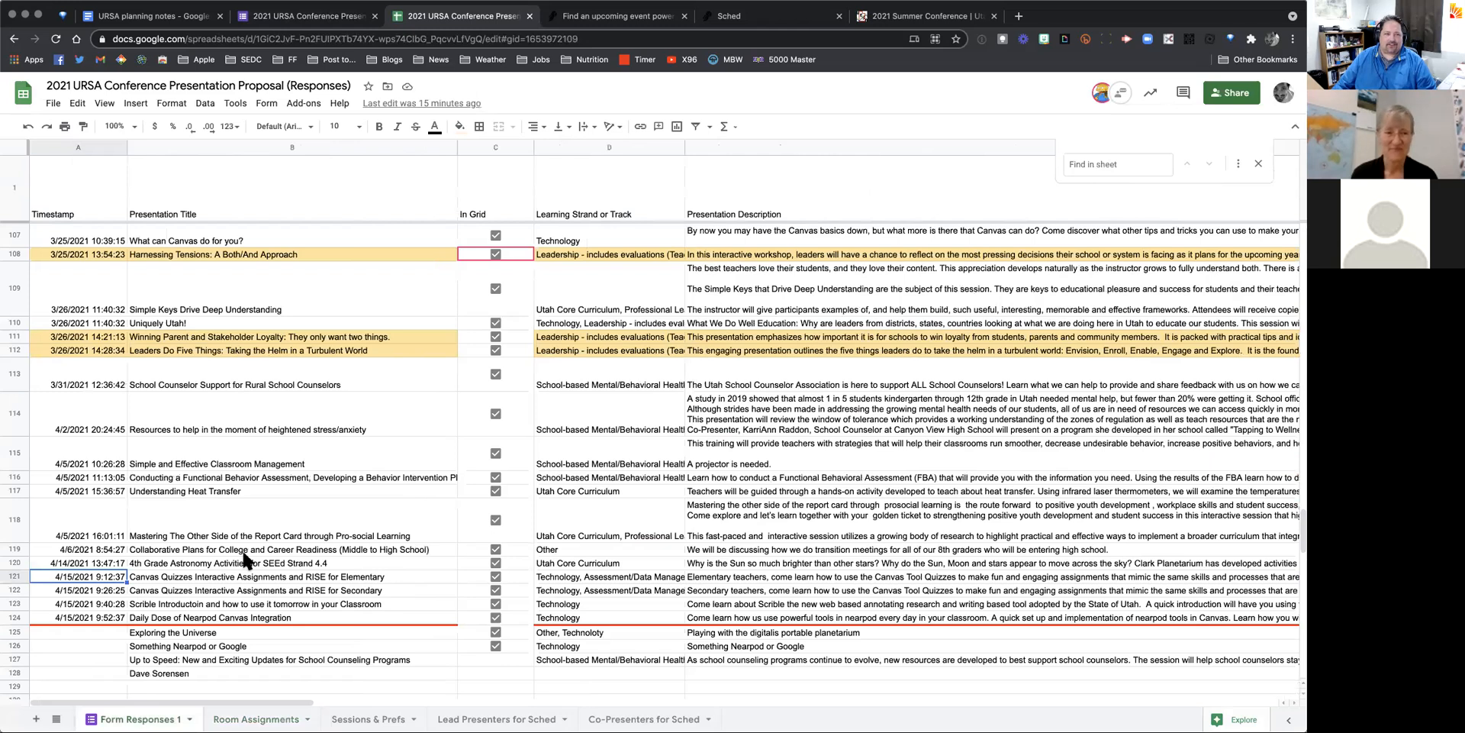
{"action": "left_click", "coordinate": [209, 391]}
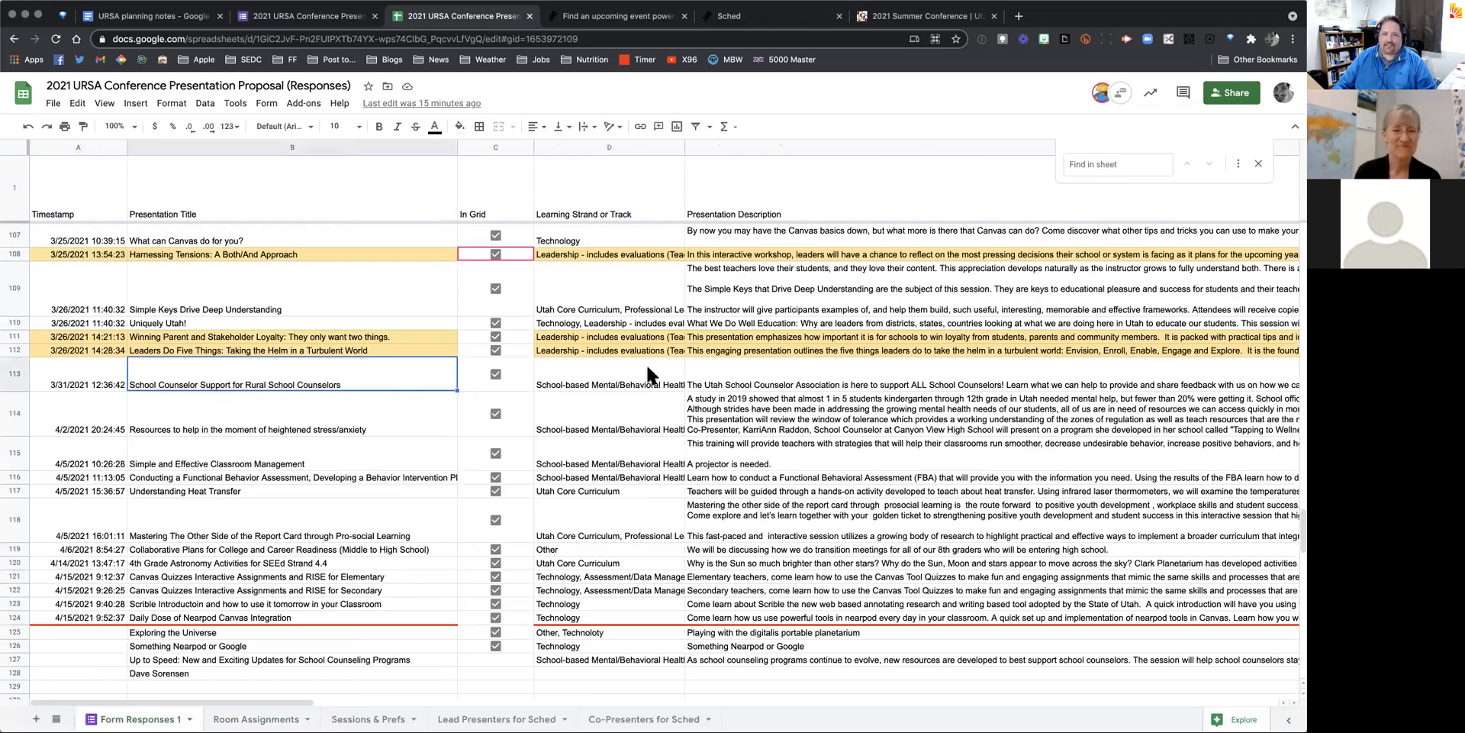
{"action": "left_click", "coordinate": [653, 382]}
{"action": "left_click", "coordinate": [824, 385]}
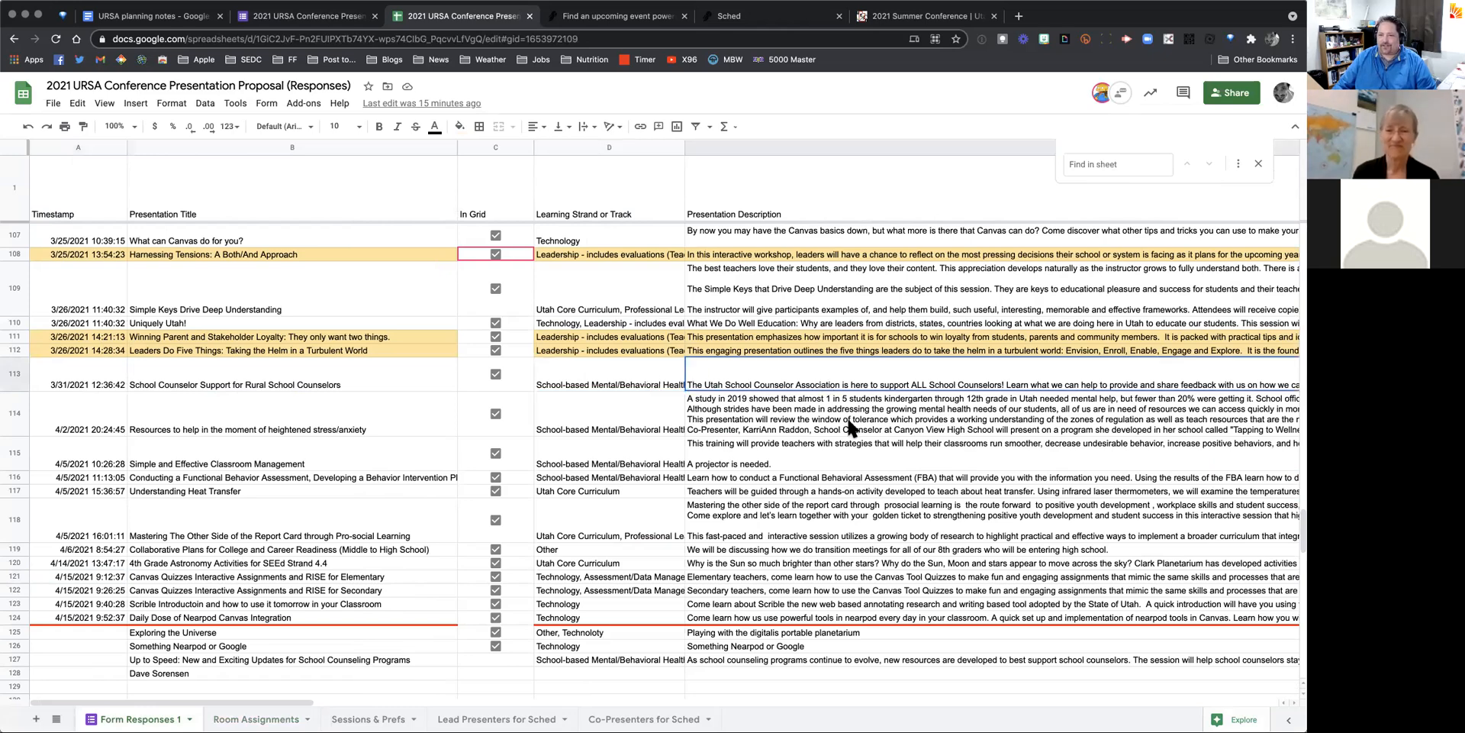
{"action": "scroll", "coordinate": [852, 426], "scroll_direction": "right", "scroll_amount": 10}
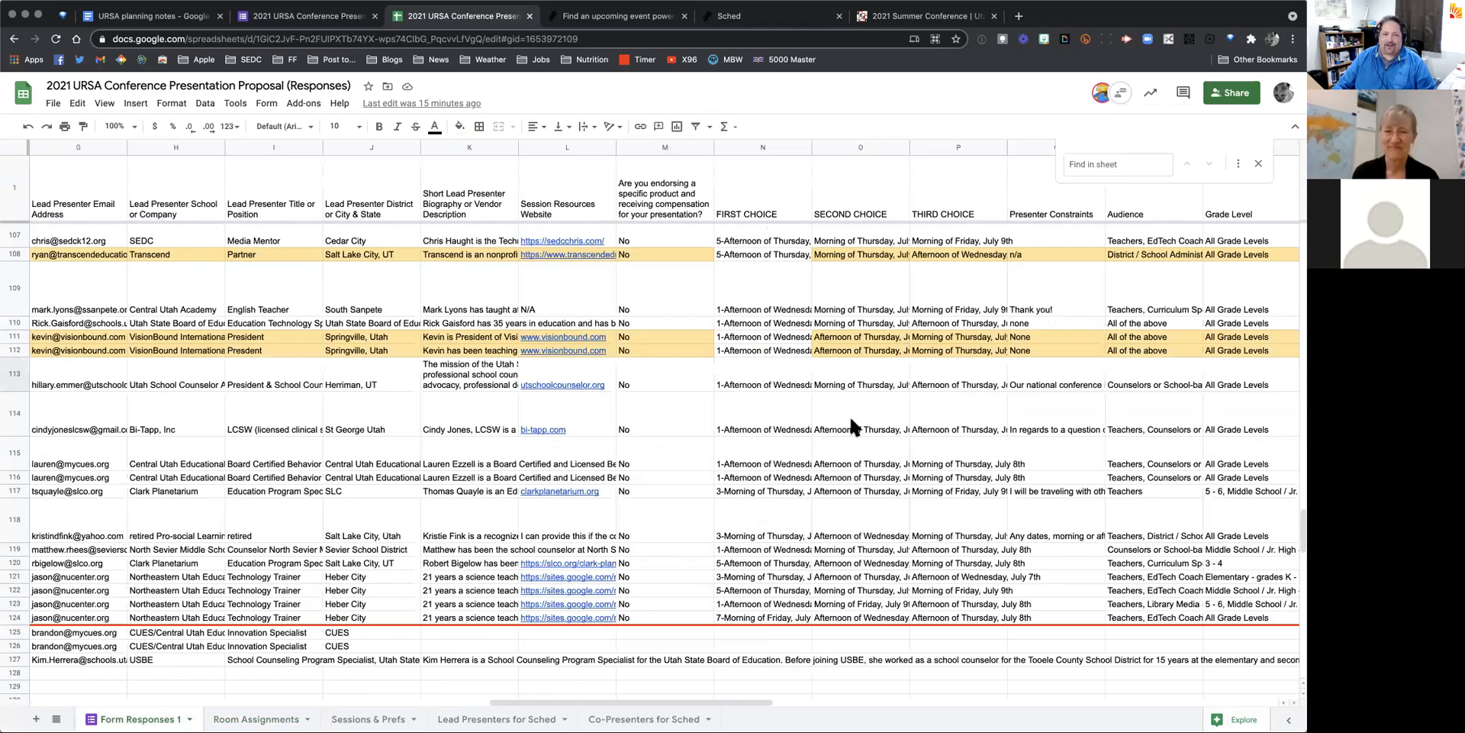
{"action": "scroll", "coordinate": [852, 425], "scroll_direction": "right", "scroll_amount": 2}
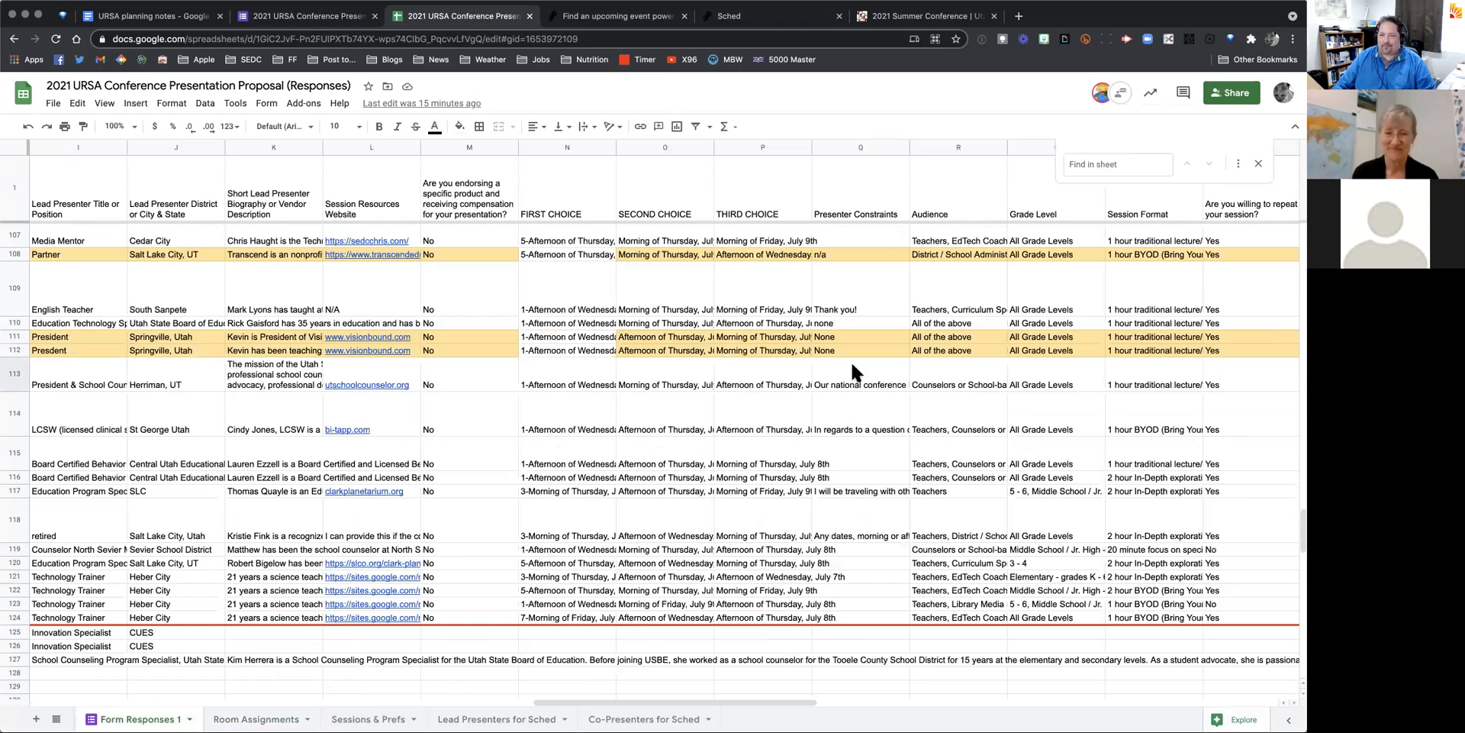
Step: Look through the submitted proposals in Form Responses 1 from the earliest rows to the manually added entries at the end
{"action": "scroll", "coordinate": [848, 455], "scroll_direction": "up", "scroll_amount": 10}
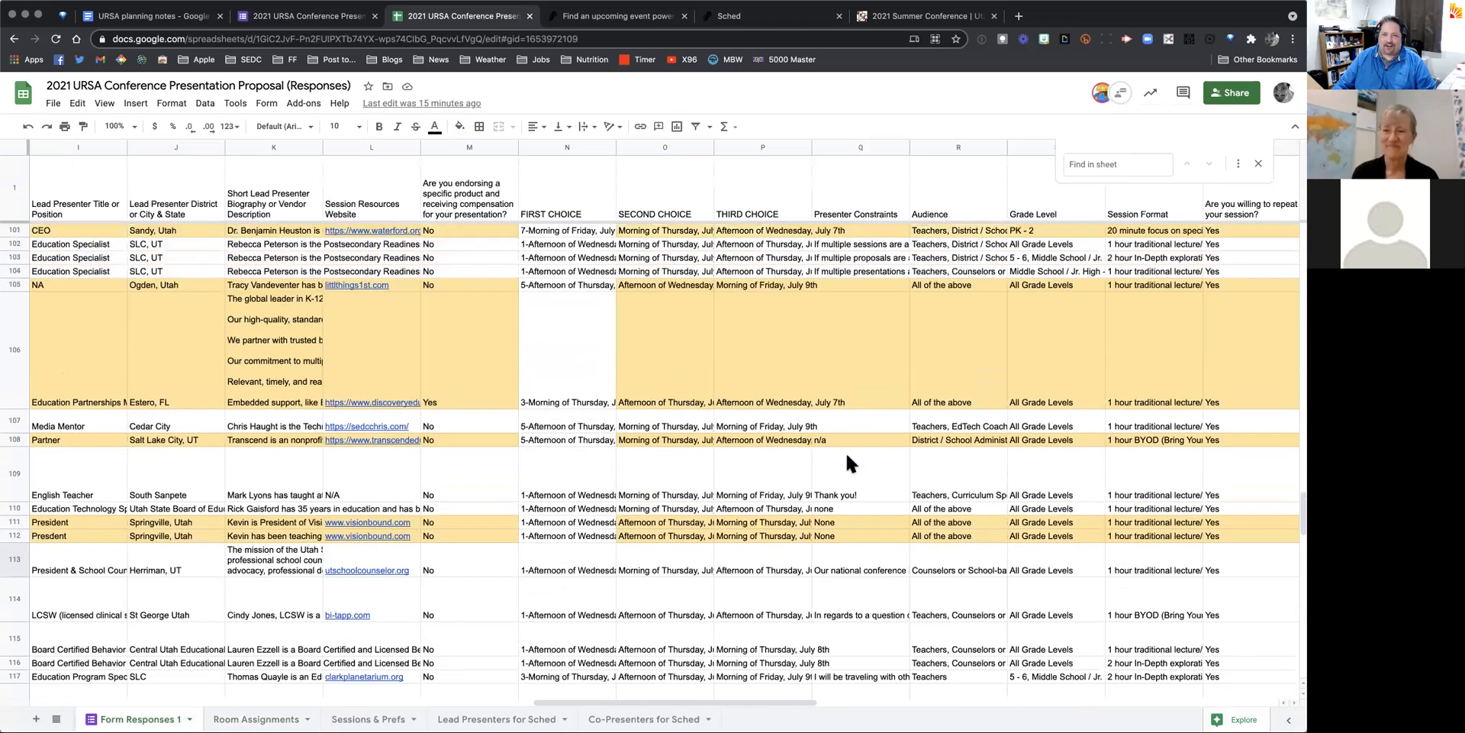
{"action": "scroll", "coordinate": [847, 461], "scroll_direction": "up", "scroll_amount": 15}
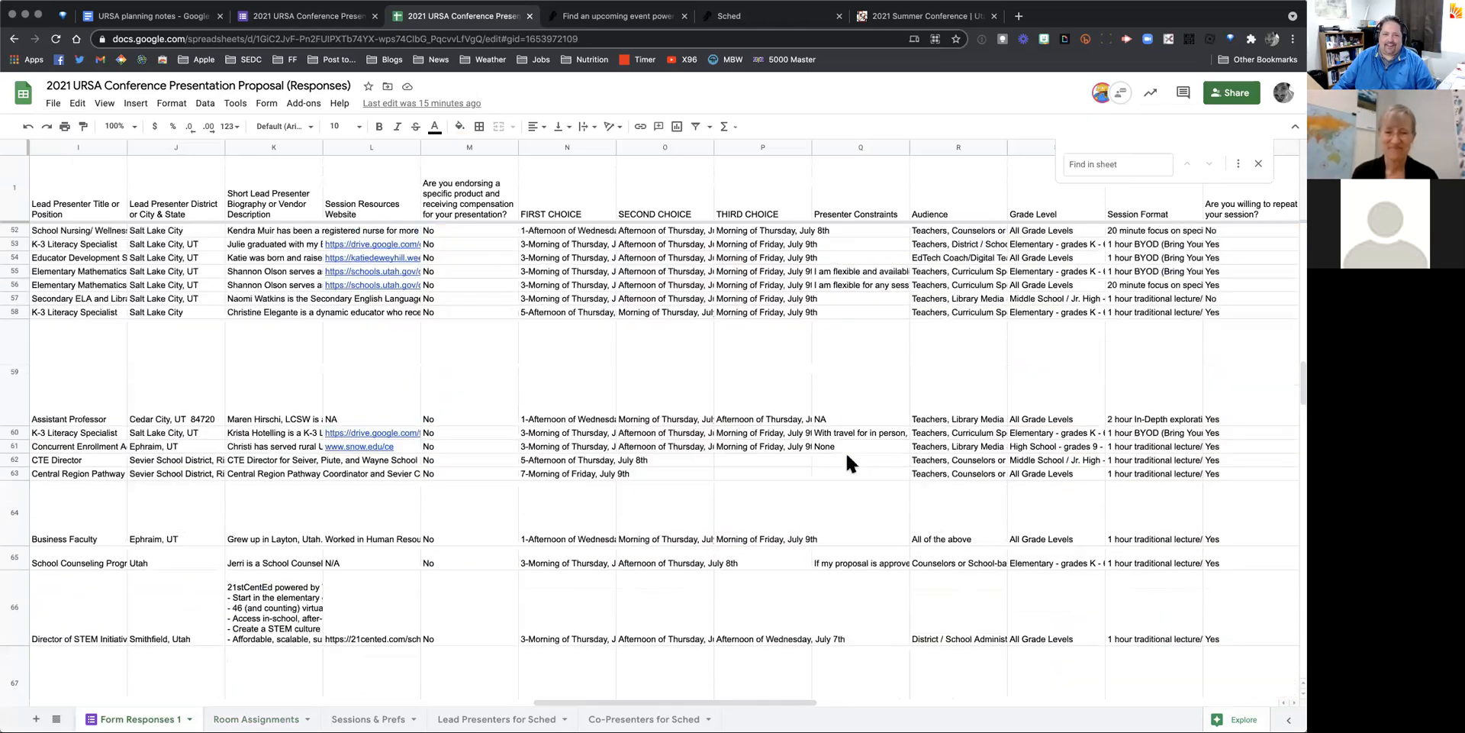
{"action": "scroll", "coordinate": [847, 461], "scroll_direction": "left", "scroll_amount": 10}
{"action": "scroll", "coordinate": [847, 462], "scroll_direction": "left", "scroll_amount": 2}
{"action": "scroll", "coordinate": [847, 462], "scroll_direction": "up", "scroll_amount": 10}
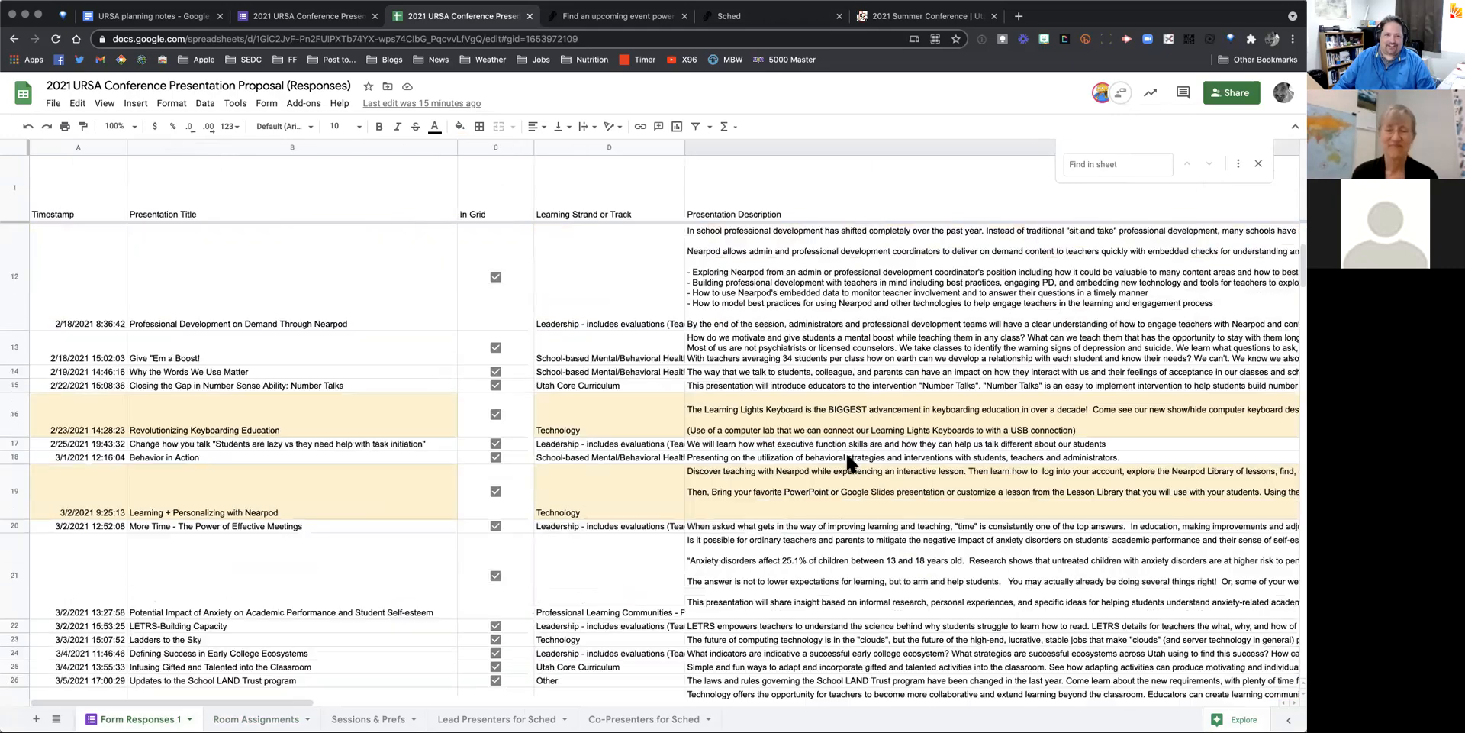
{"action": "scroll", "coordinate": [848, 463], "scroll_direction": "down", "scroll_amount": 15}
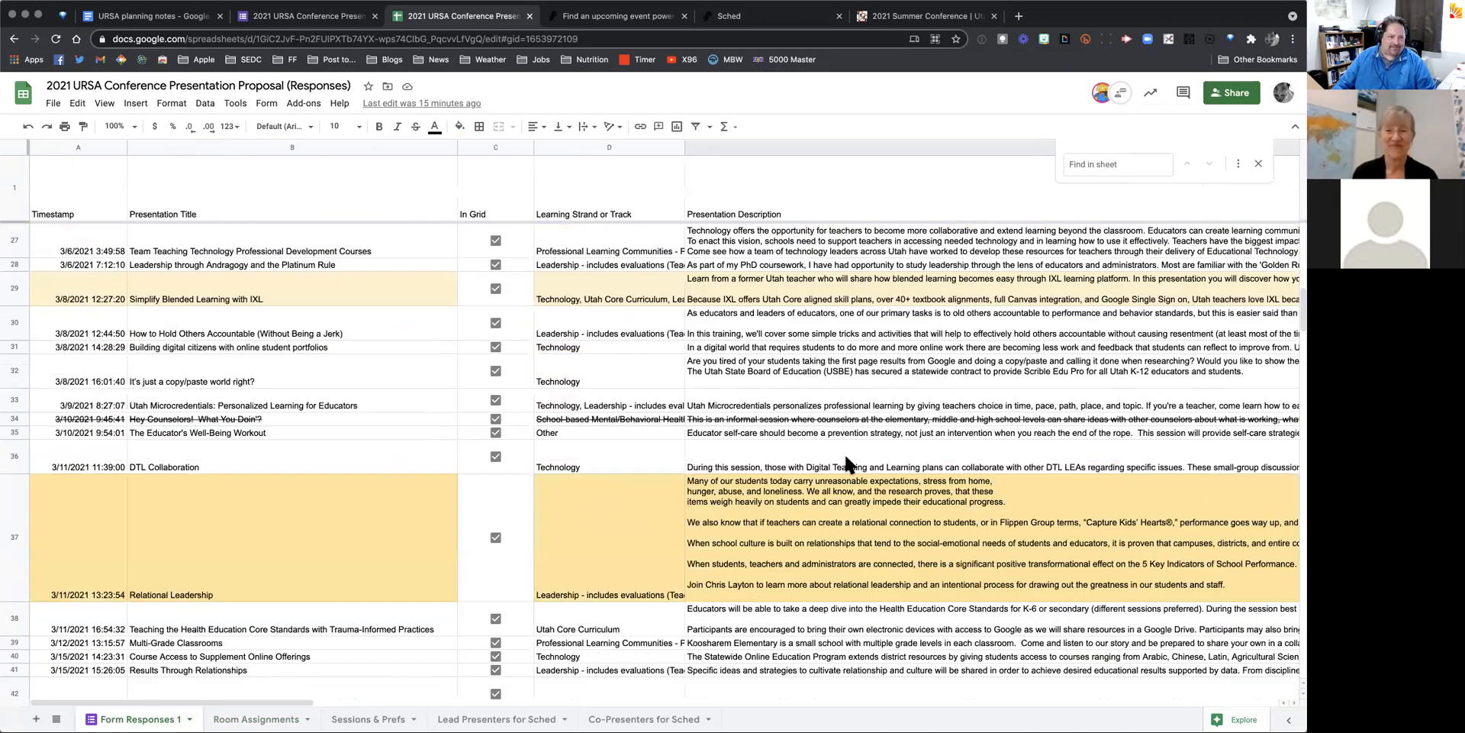
{"action": "scroll", "coordinate": [849, 457], "scroll_direction": "down", "scroll_amount": 15}
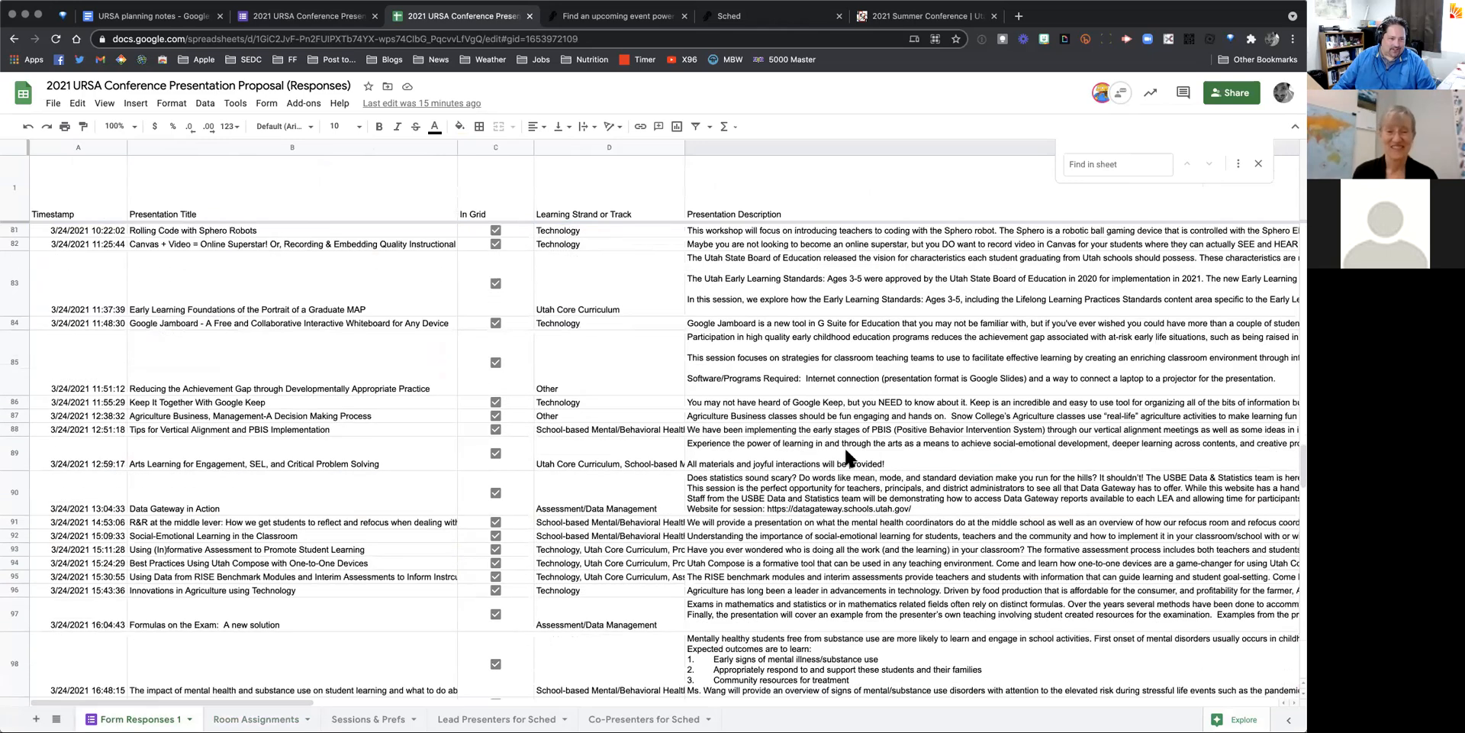
{"action": "scroll", "coordinate": [848, 456], "scroll_direction": "down", "scroll_amount": 3}
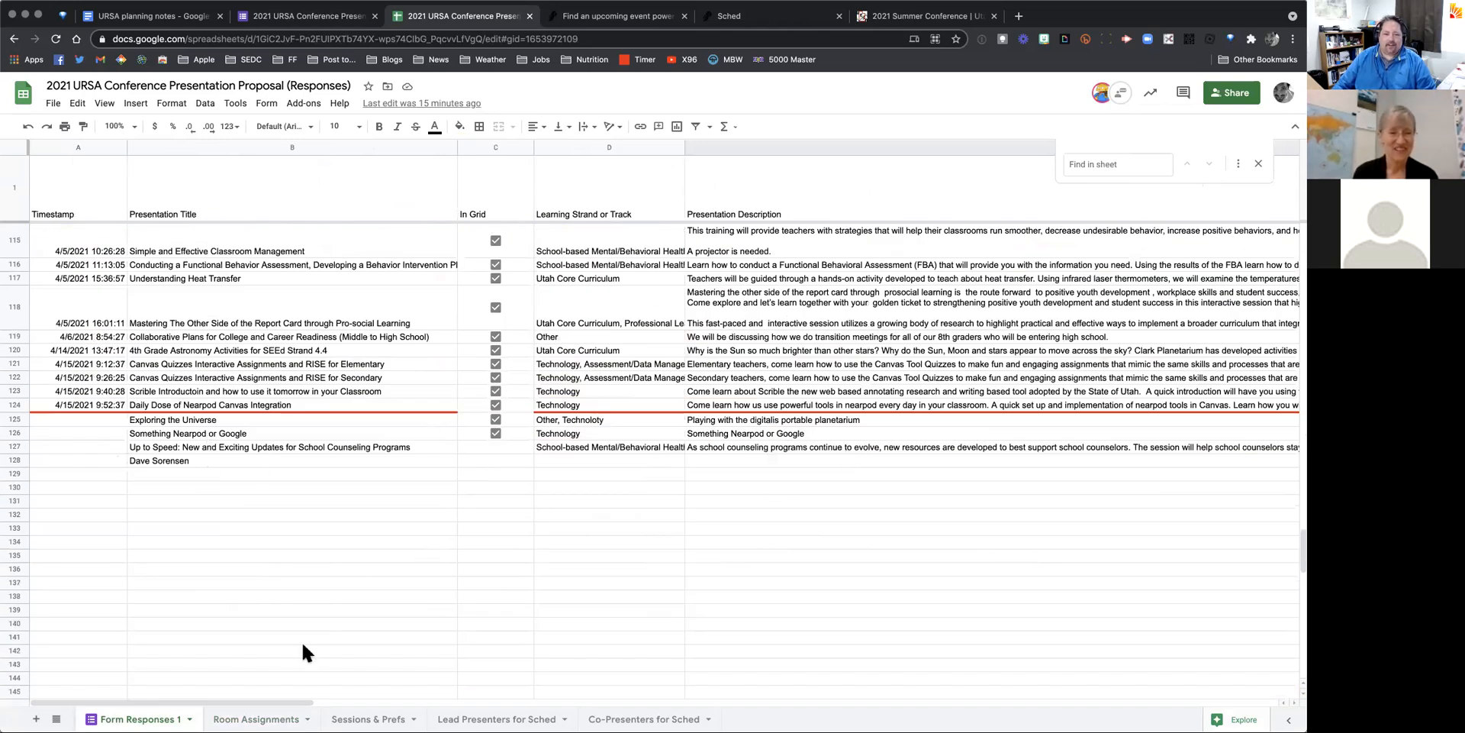
Step: Look over the Room Assignments color legend, the Lead Presenters for Sched pivot table and the Sessions & Prefs sheet
{"action": "left_click", "coordinate": [255, 719]}
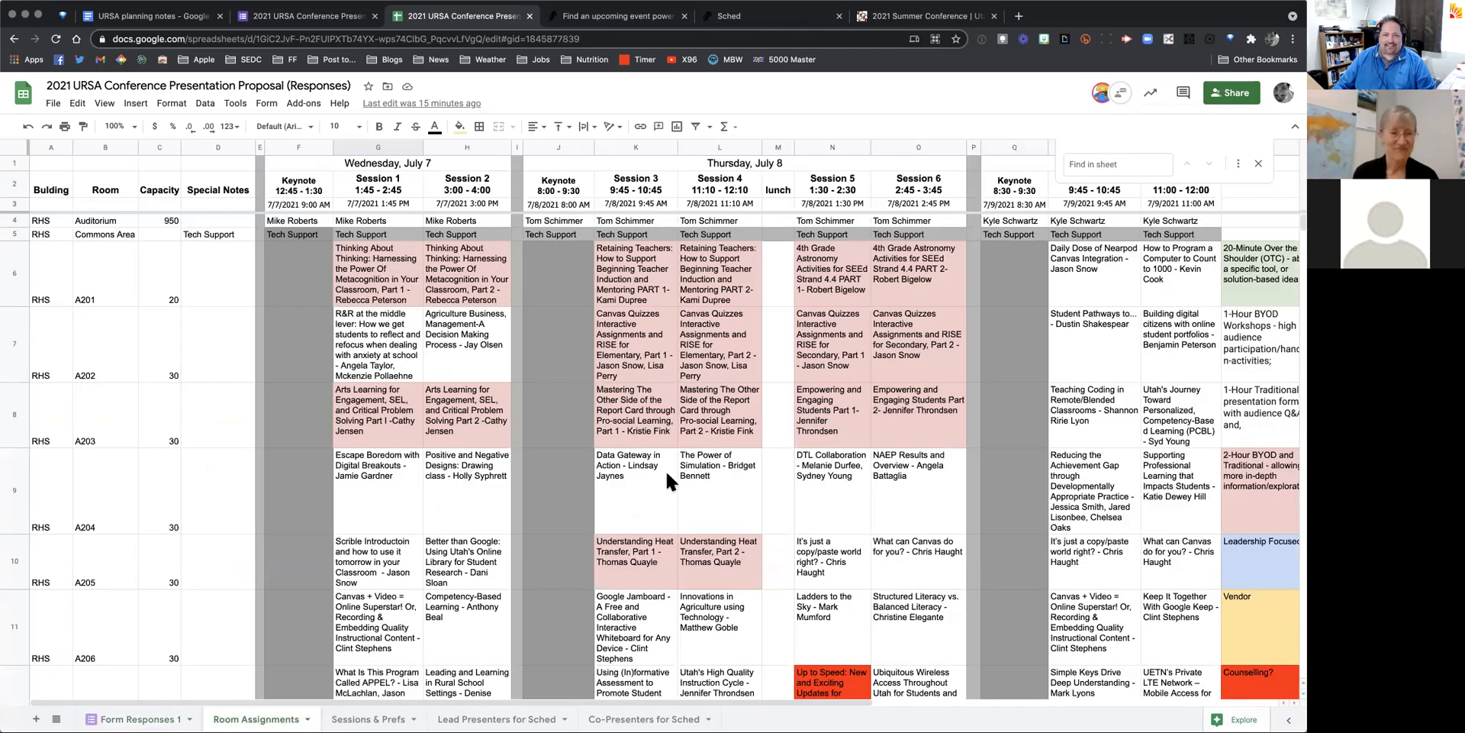
{"action": "scroll", "coordinate": [680, 461], "scroll_direction": "right", "scroll_amount": 3}
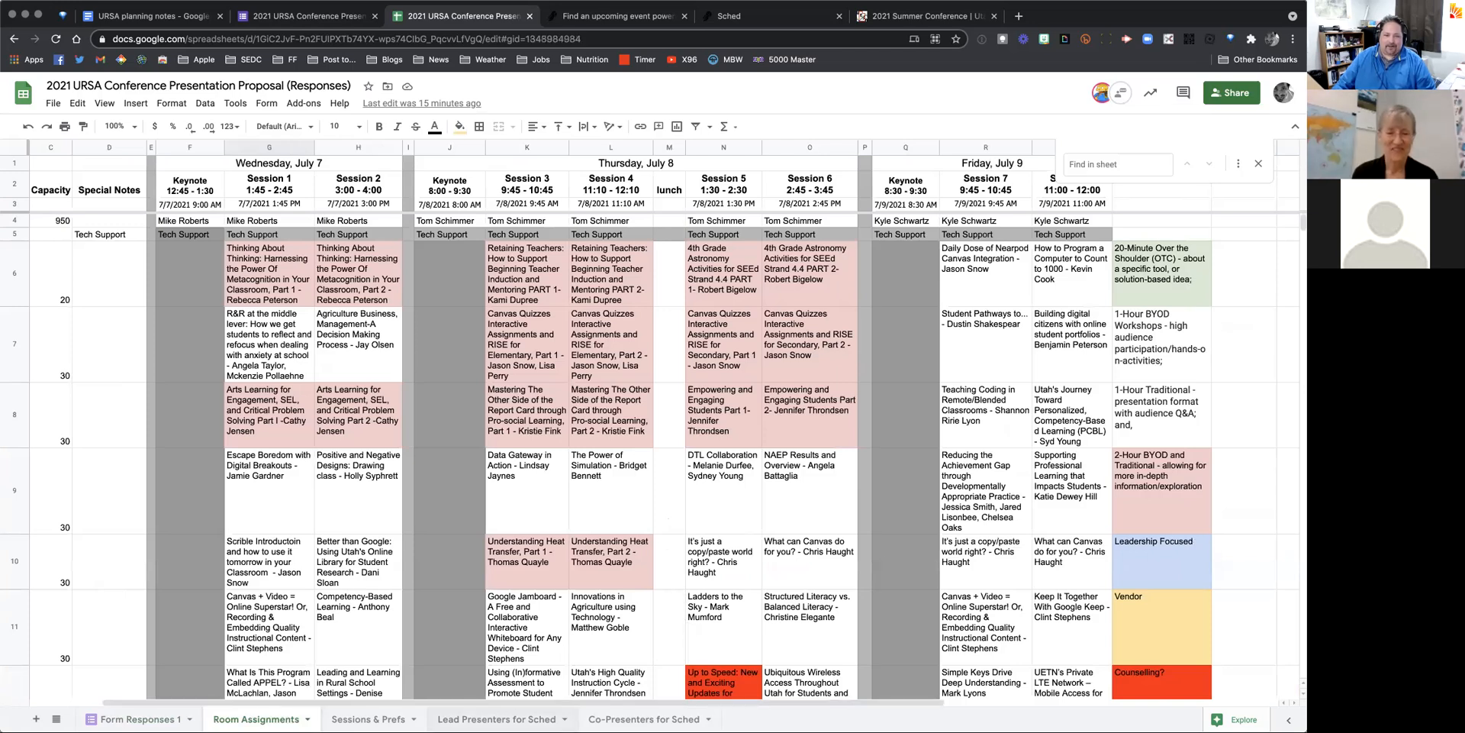
{"action": "left_click", "coordinate": [496, 719]}
{"action": "scroll", "coordinate": [502, 500], "scroll_direction": "up", "scroll_amount": 10}
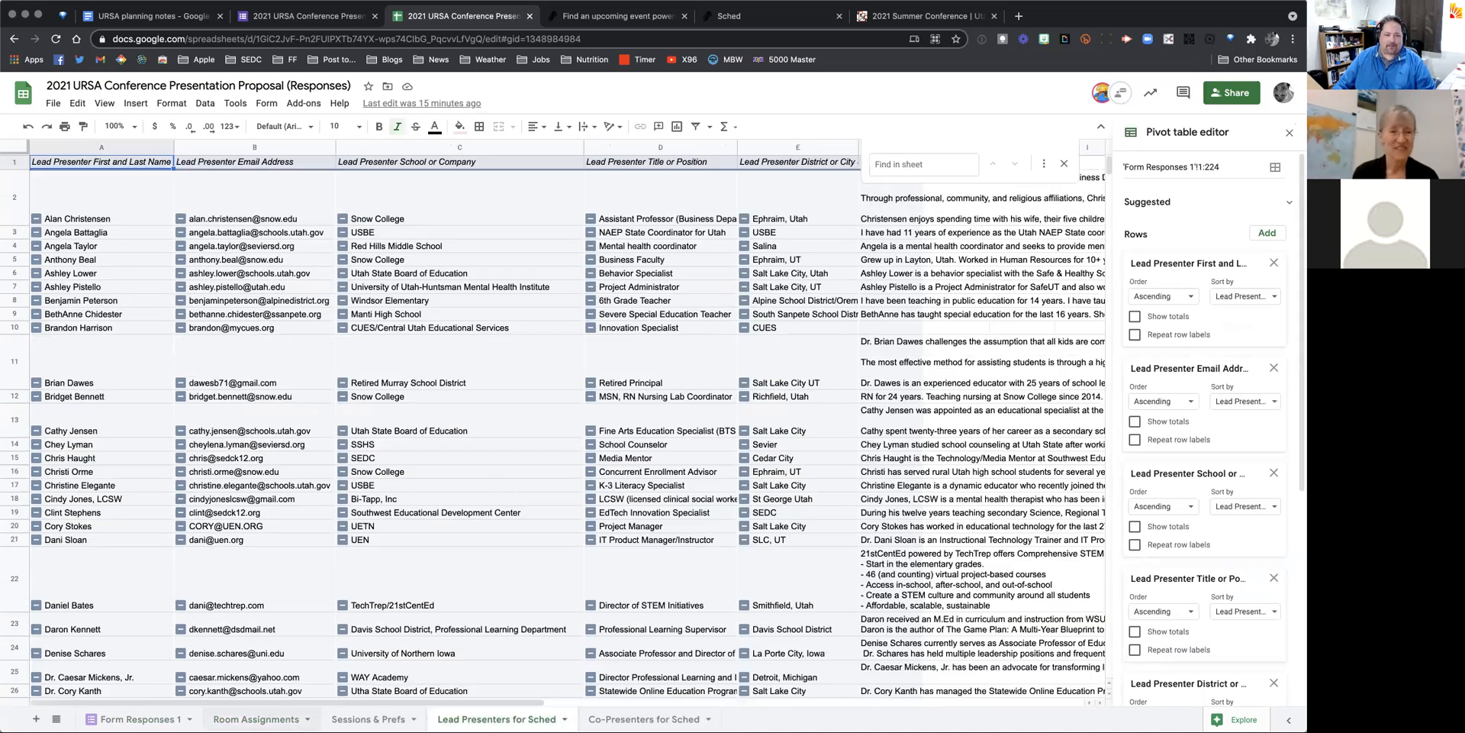
{"action": "left_click", "coordinate": [368, 719]}
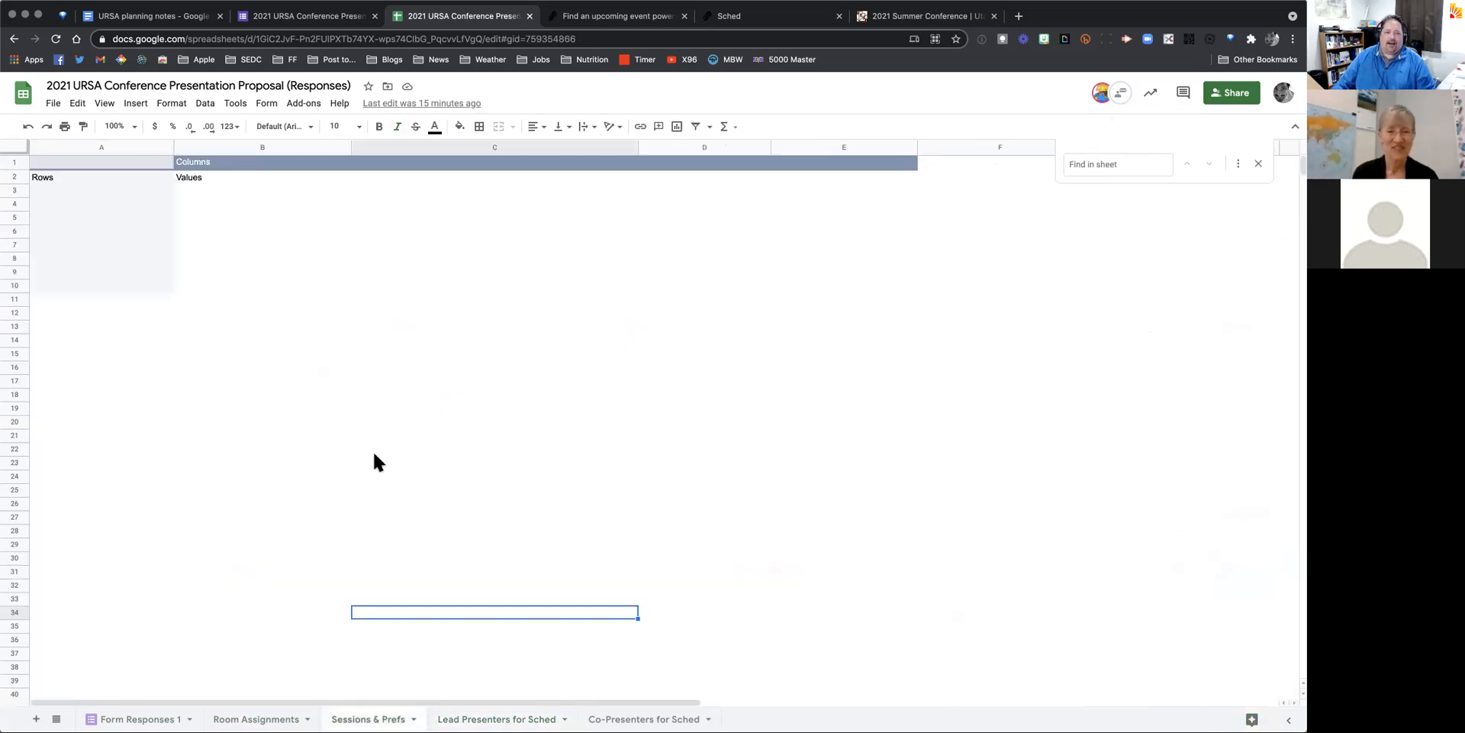
{"action": "left_click", "coordinate": [258, 717]}
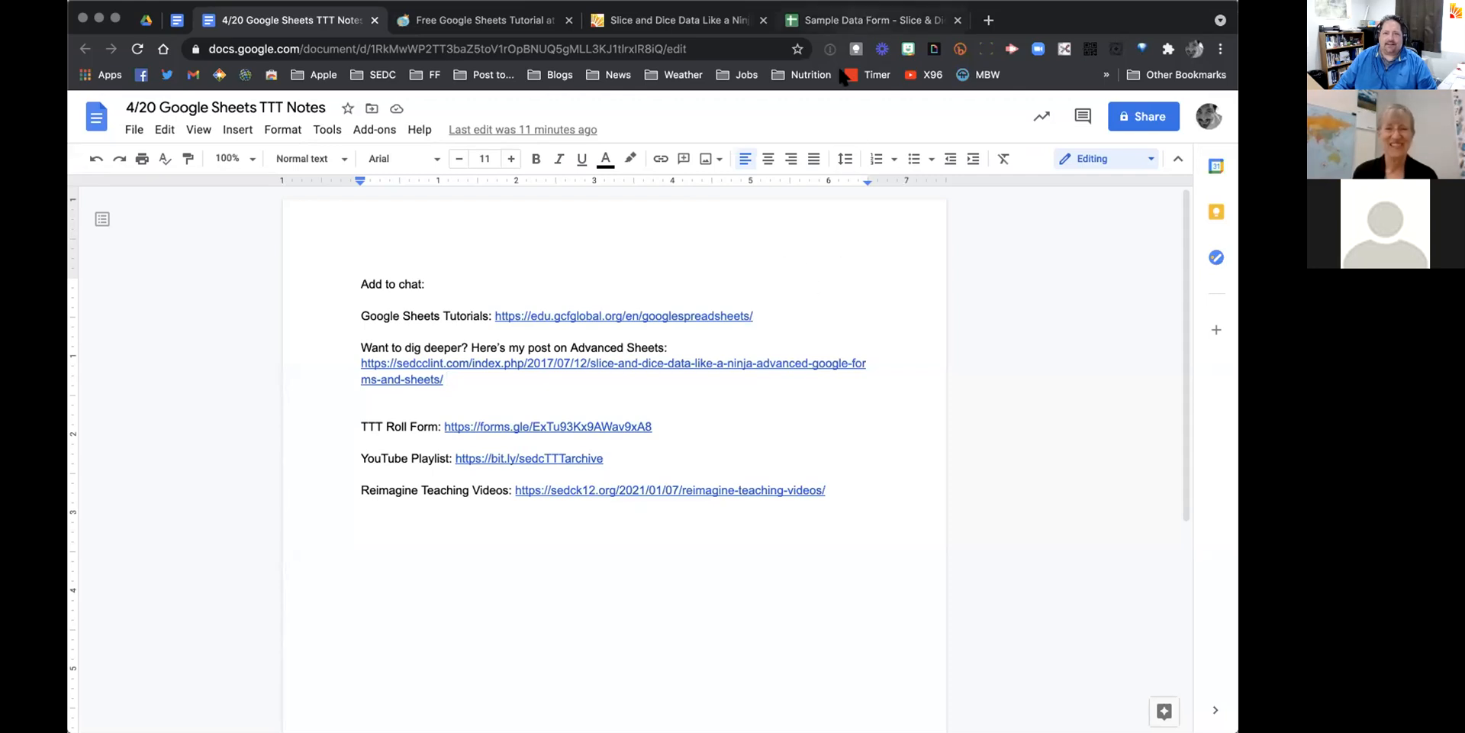
Step: Show the GCFGlobal Google Sheets tutorial page
{"action": "left_click", "coordinate": [481, 21]}
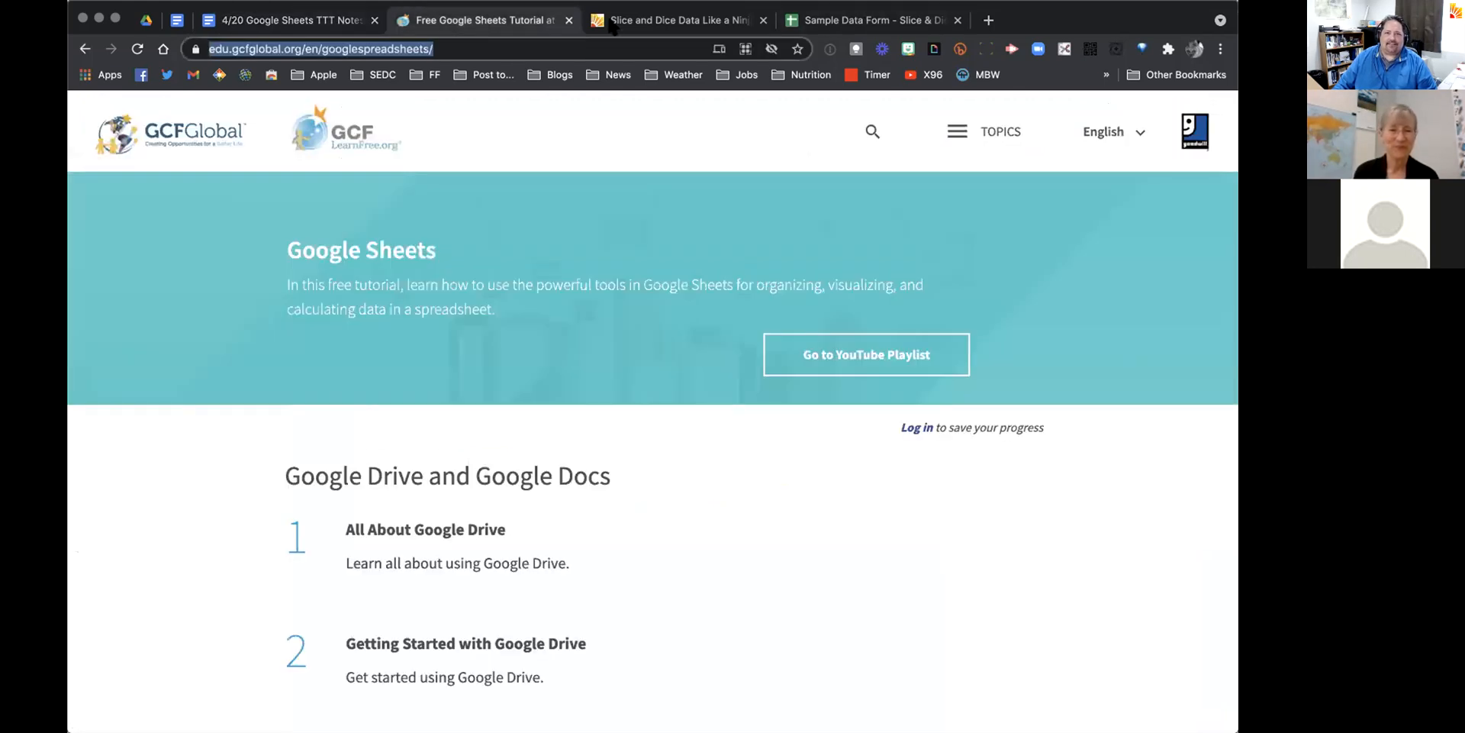
Step: Show the Sample Data Form responses sheet and create a new blank spreadsheet through the sheets.new address
{"action": "left_click", "coordinate": [876, 20]}
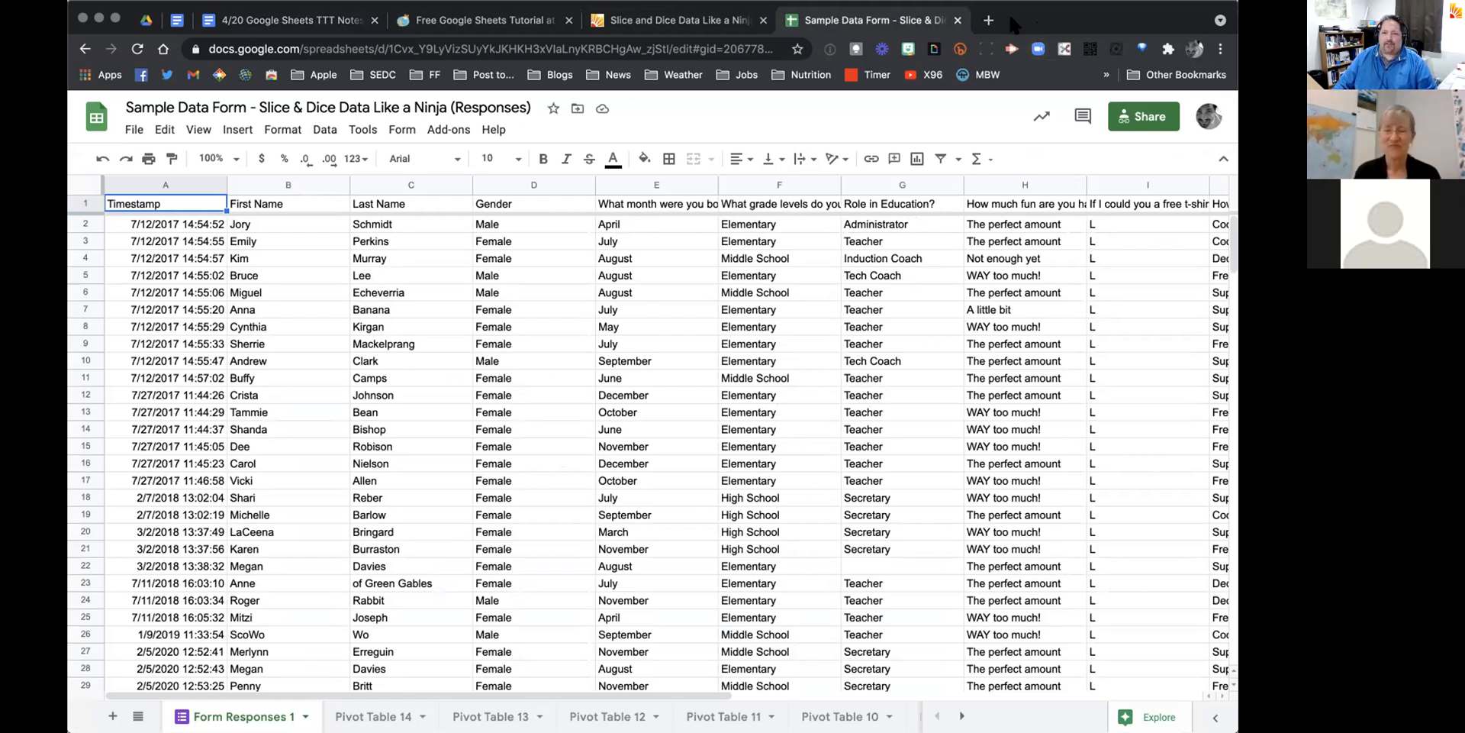
{"action": "left_click", "coordinate": [988, 19]}
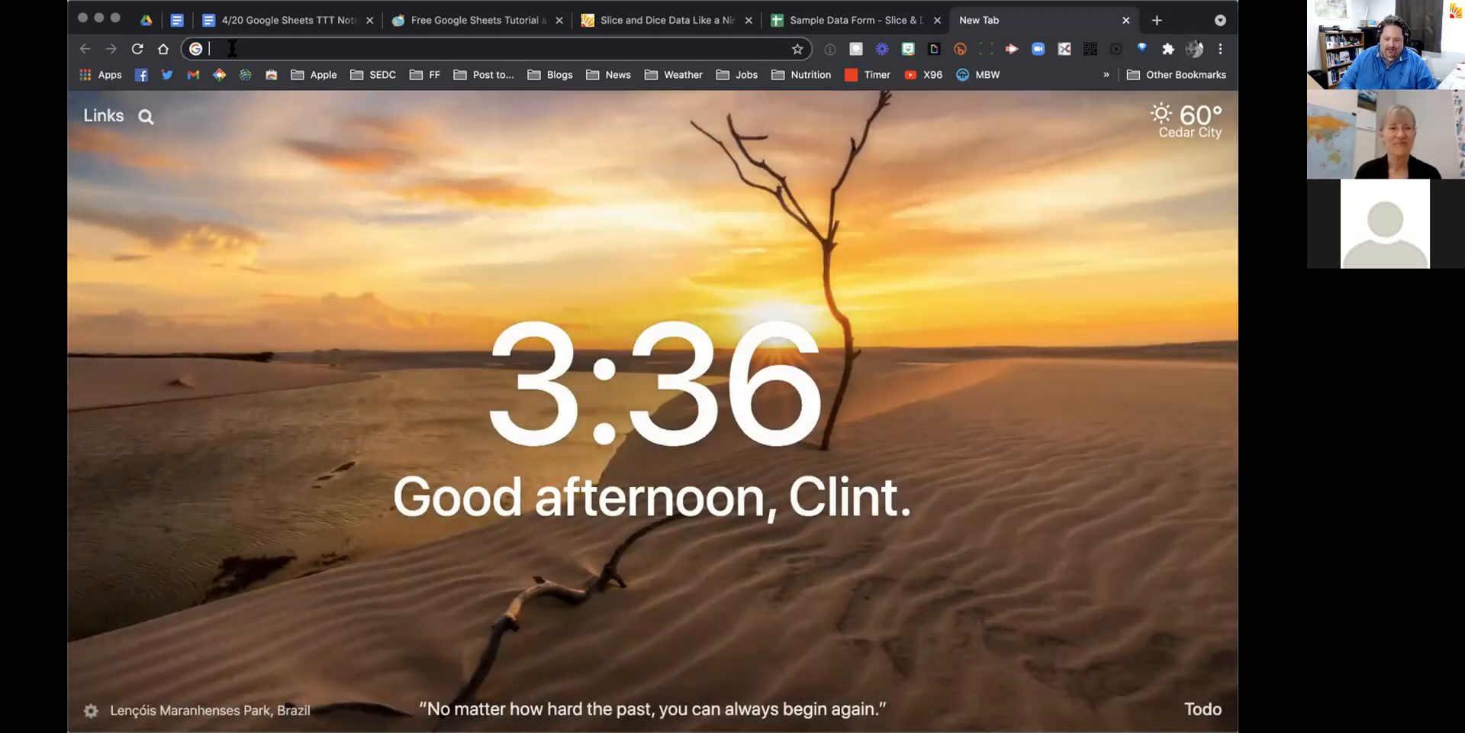
{"action": "type", "text": "shee"}
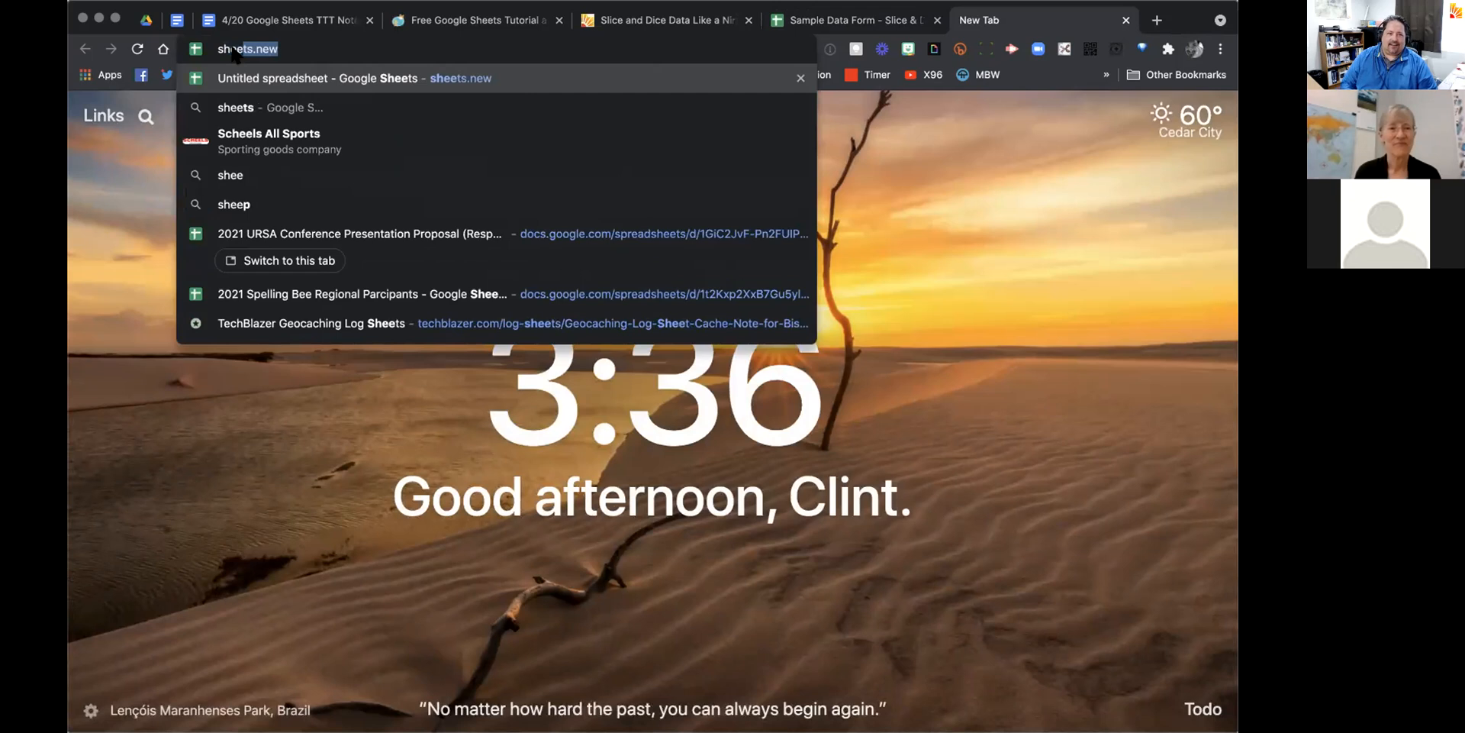
{"action": "type", "text": "ts.new"}
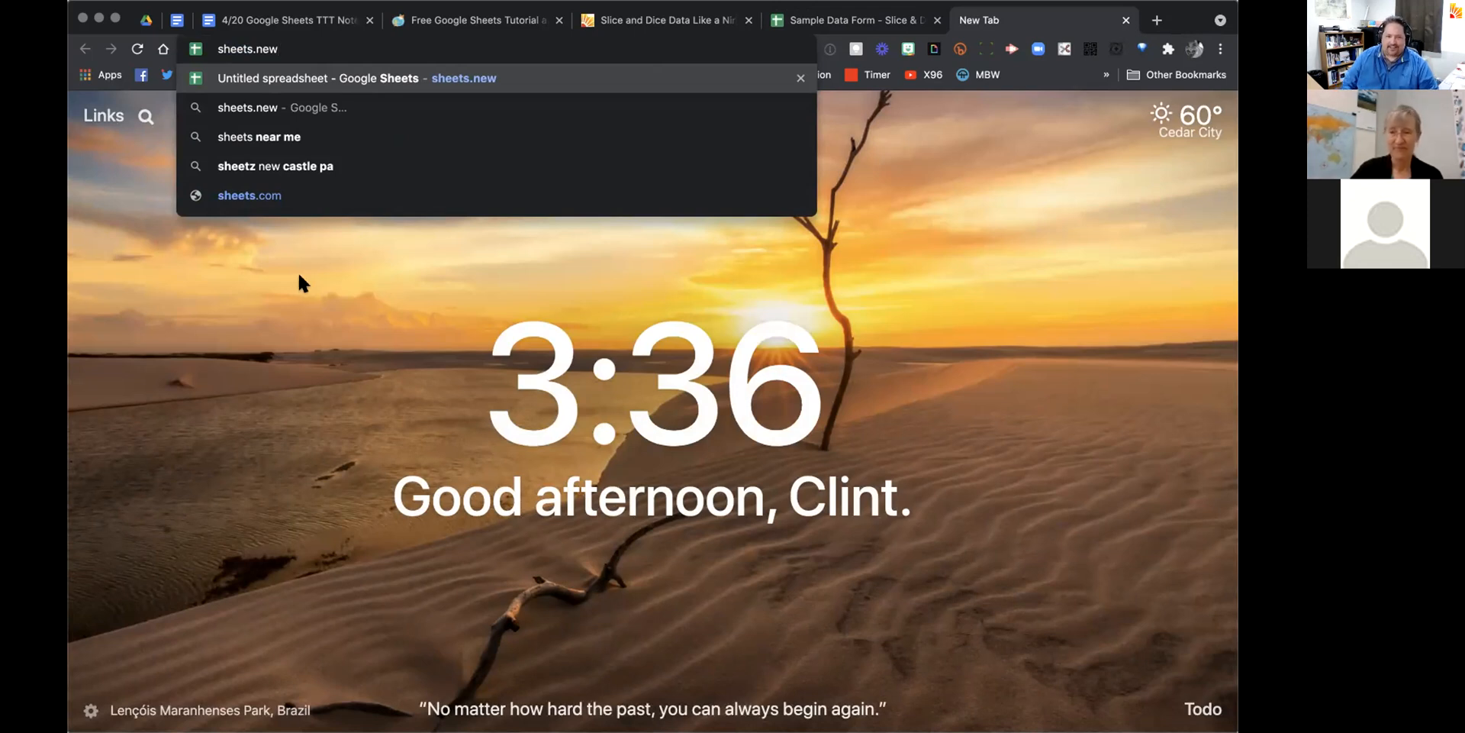
{"action": "key", "text": "Return"}
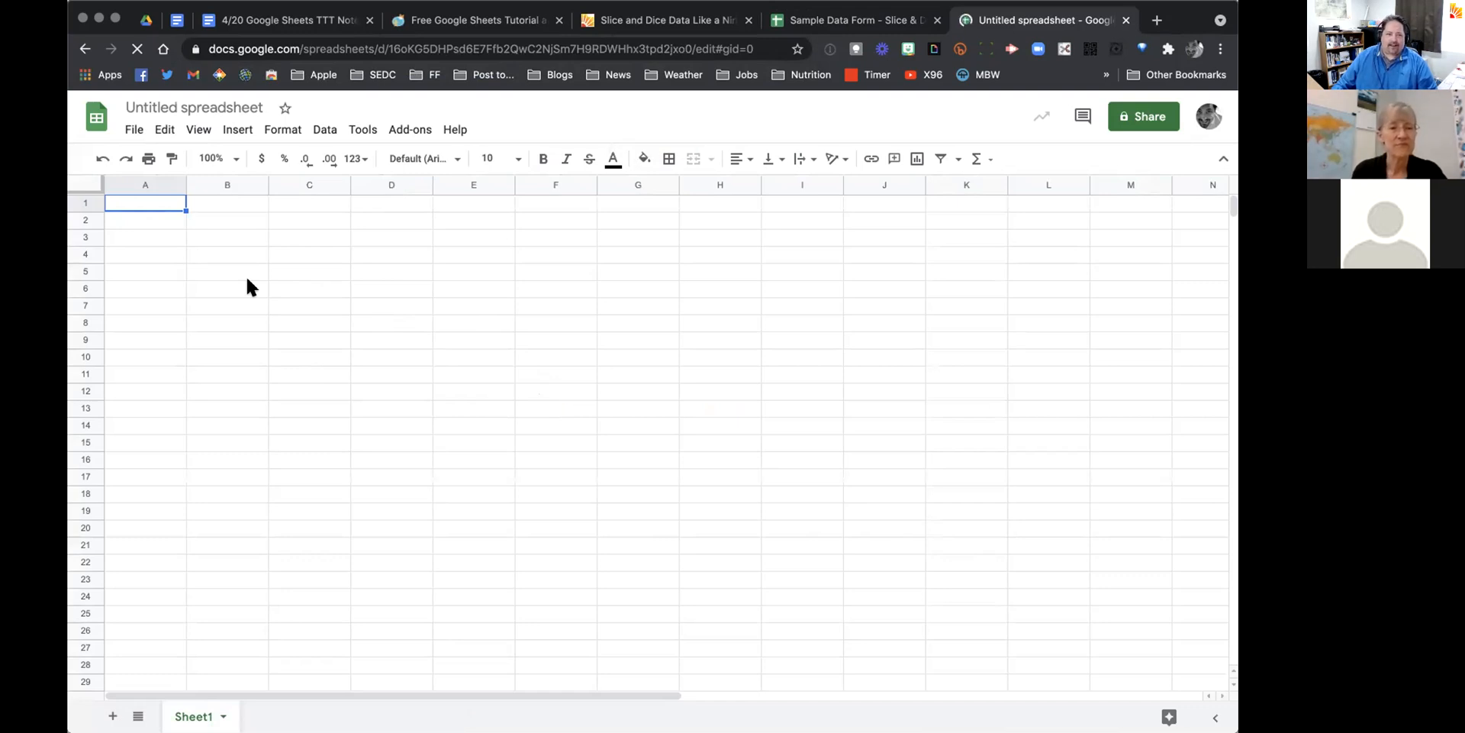
Step: Insert a checkbox in cell A1 and list Milk, Bread and Cereal in cells B1 to B3
{"action": "left_click", "coordinate": [237, 132]}
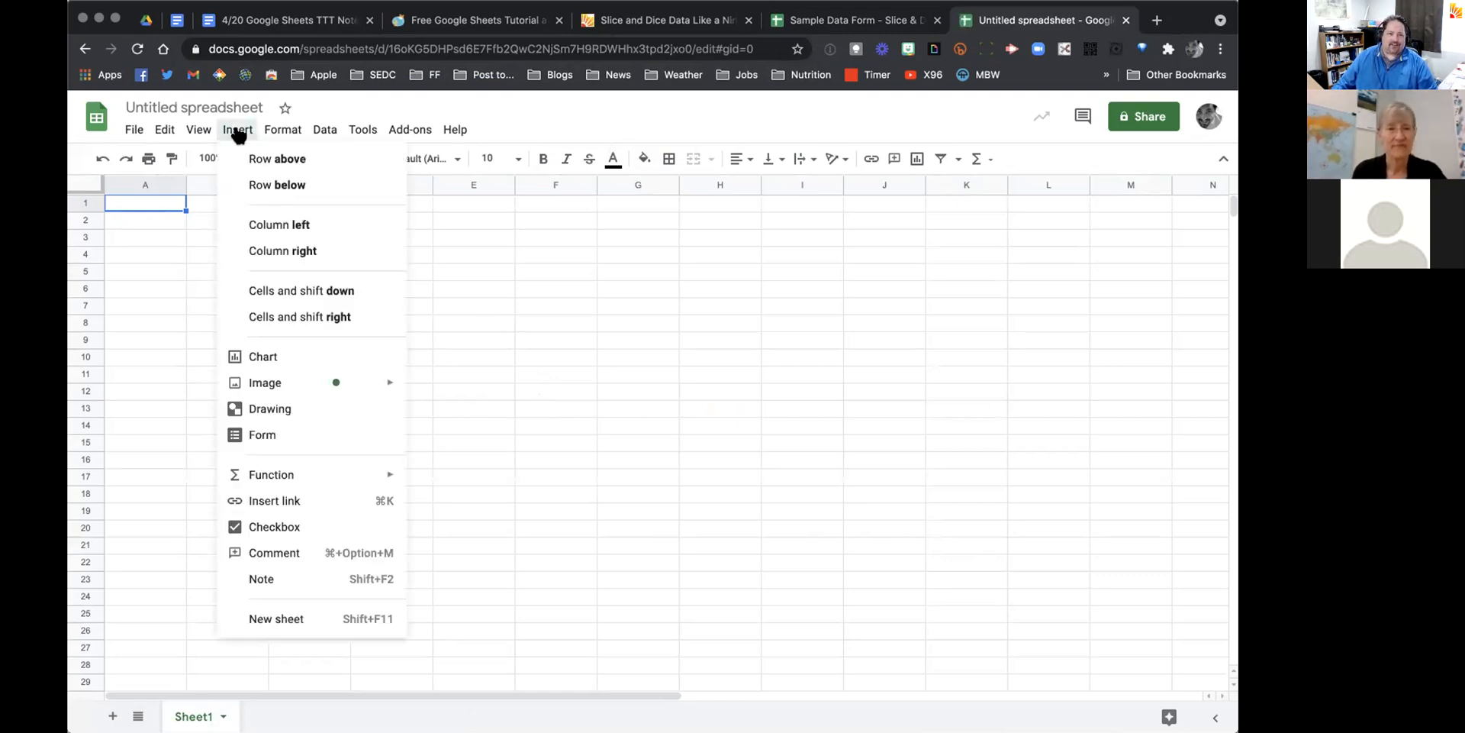
{"action": "left_click", "coordinate": [263, 526]}
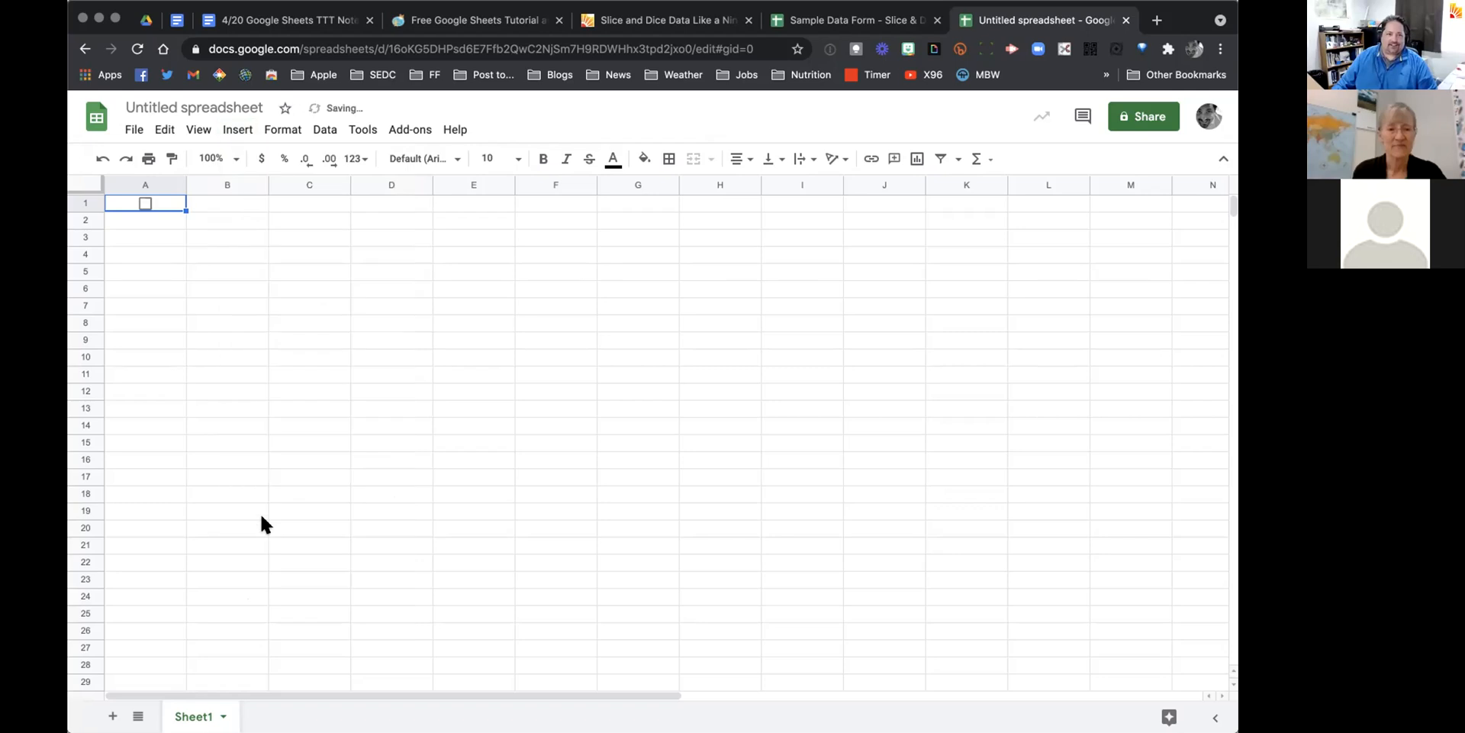
{"action": "left_click", "coordinate": [232, 200]}
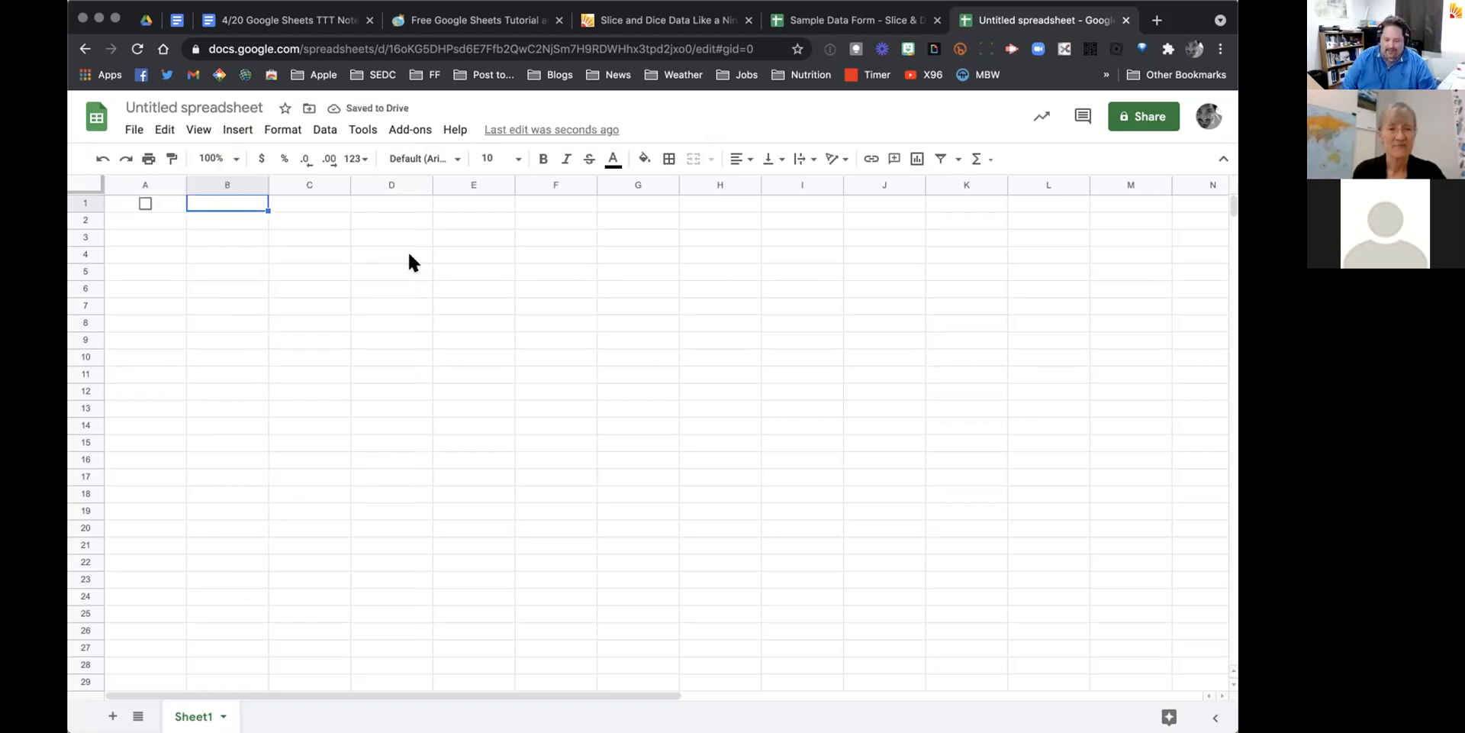
{"action": "type", "text": "Milk"}
{"action": "key", "text": "Return"}
{"action": "type", "text": "Bread"}
{"action": "key", "text": "Return"}
{"action": "type", "text": "c"}
{"action": "type", "text": "Ce"}
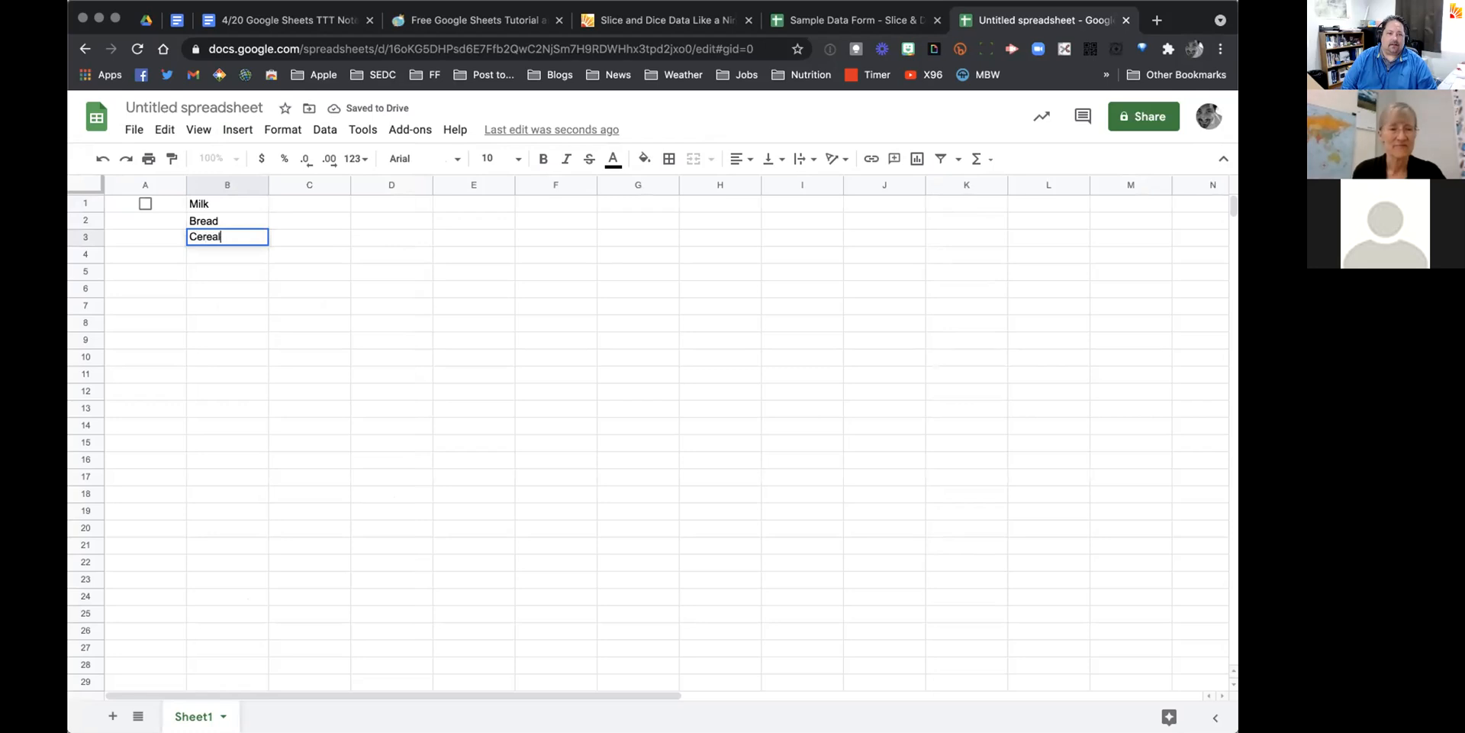
{"action": "type", "text": "real"}
{"action": "key", "text": "Return"}
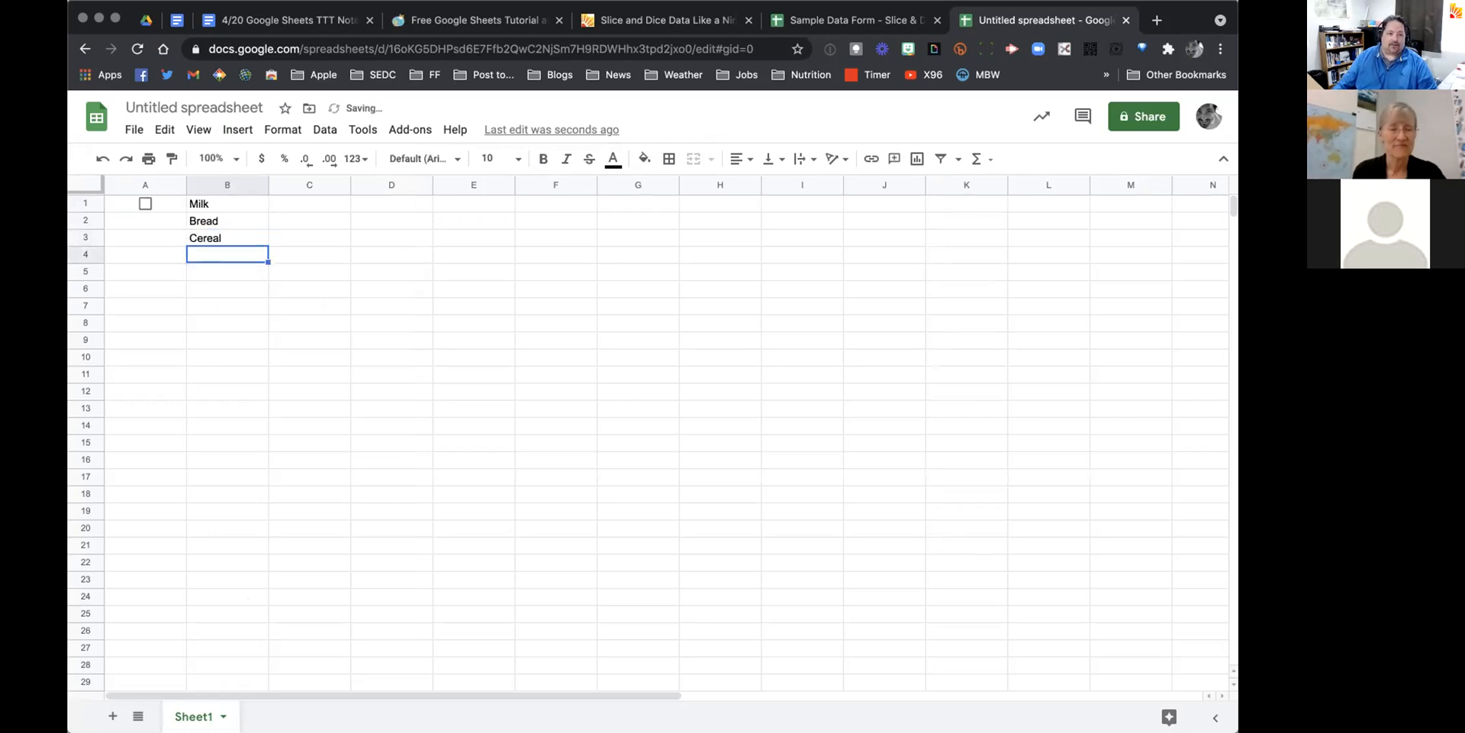
Step: Insert a checkbox in cell A2 beside Bread
{"action": "left_click", "coordinate": [156, 197]}
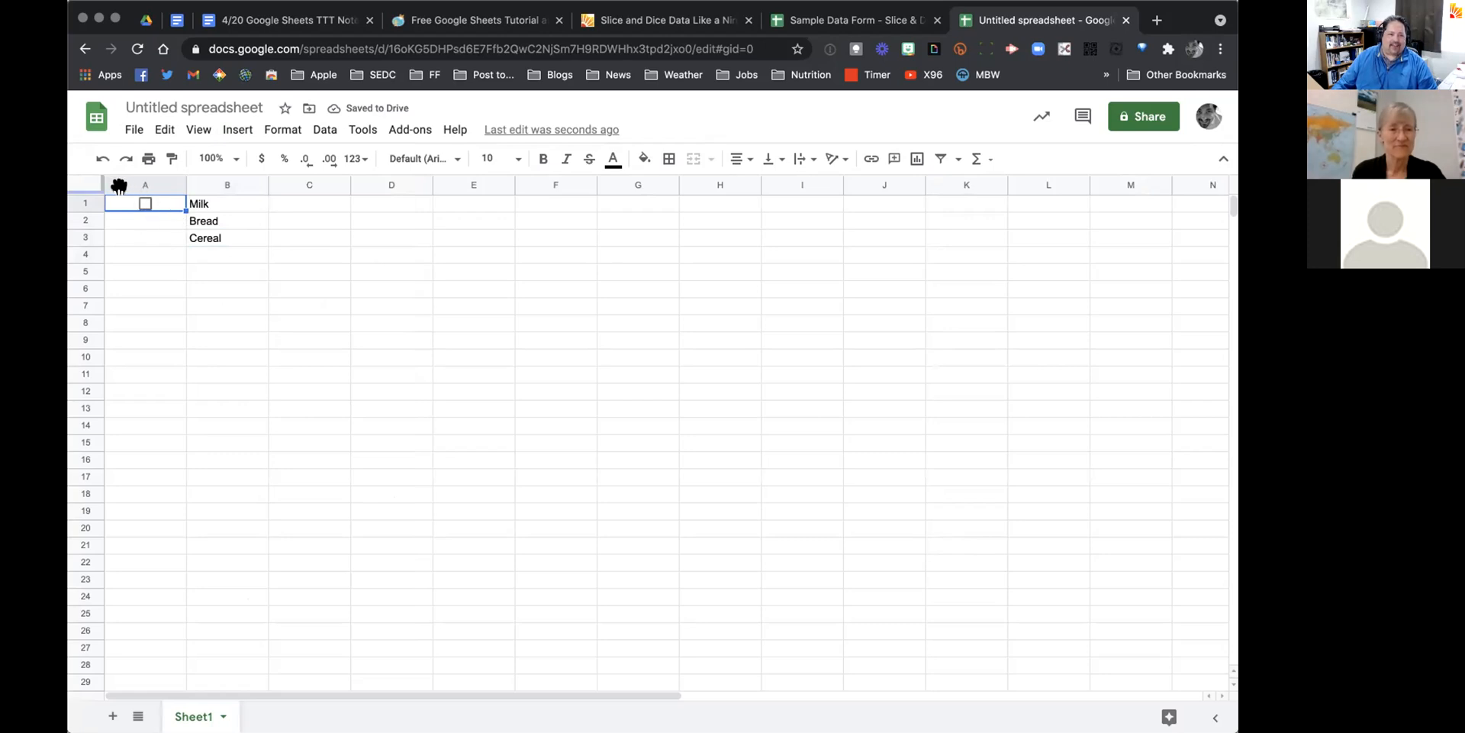
{"action": "left_click", "coordinate": [139, 221]}
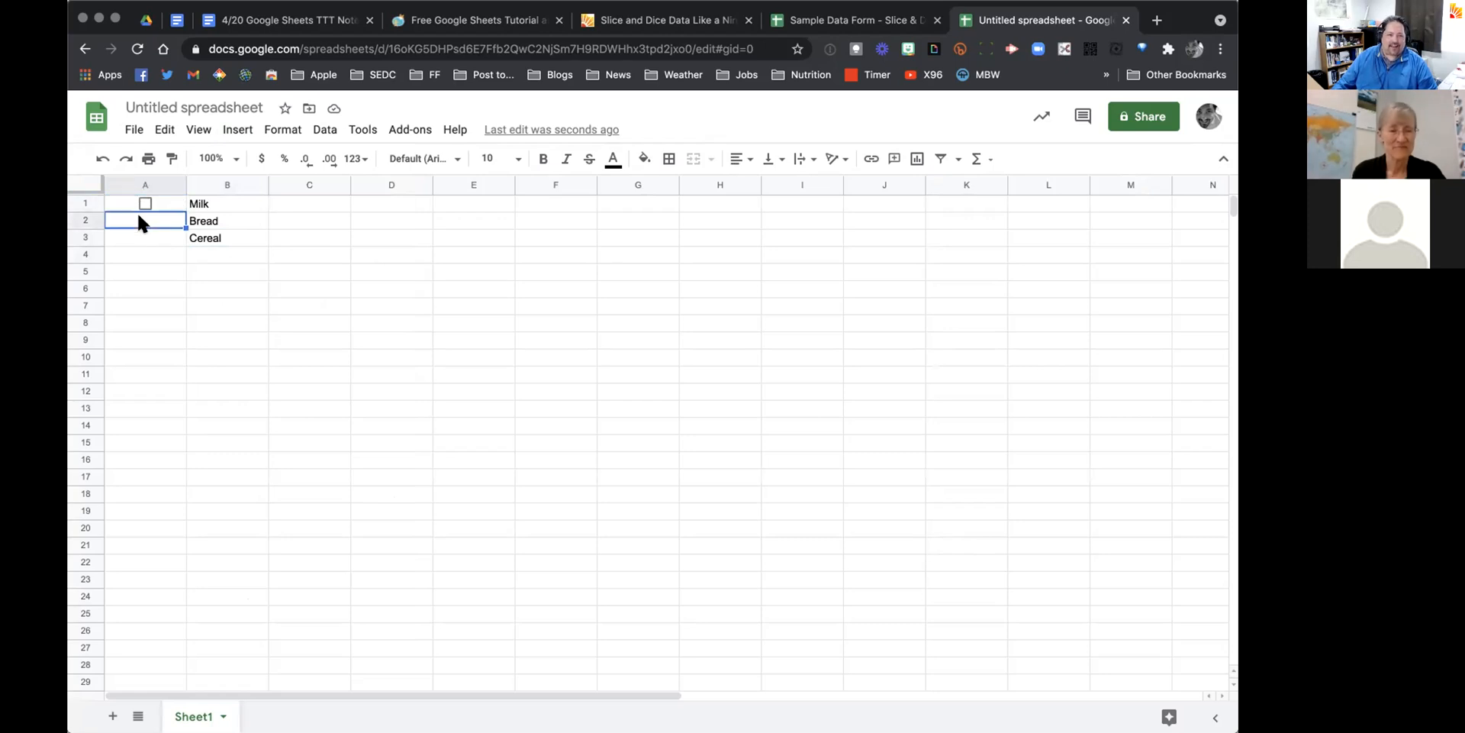
{"action": "left_click", "coordinate": [238, 129]}
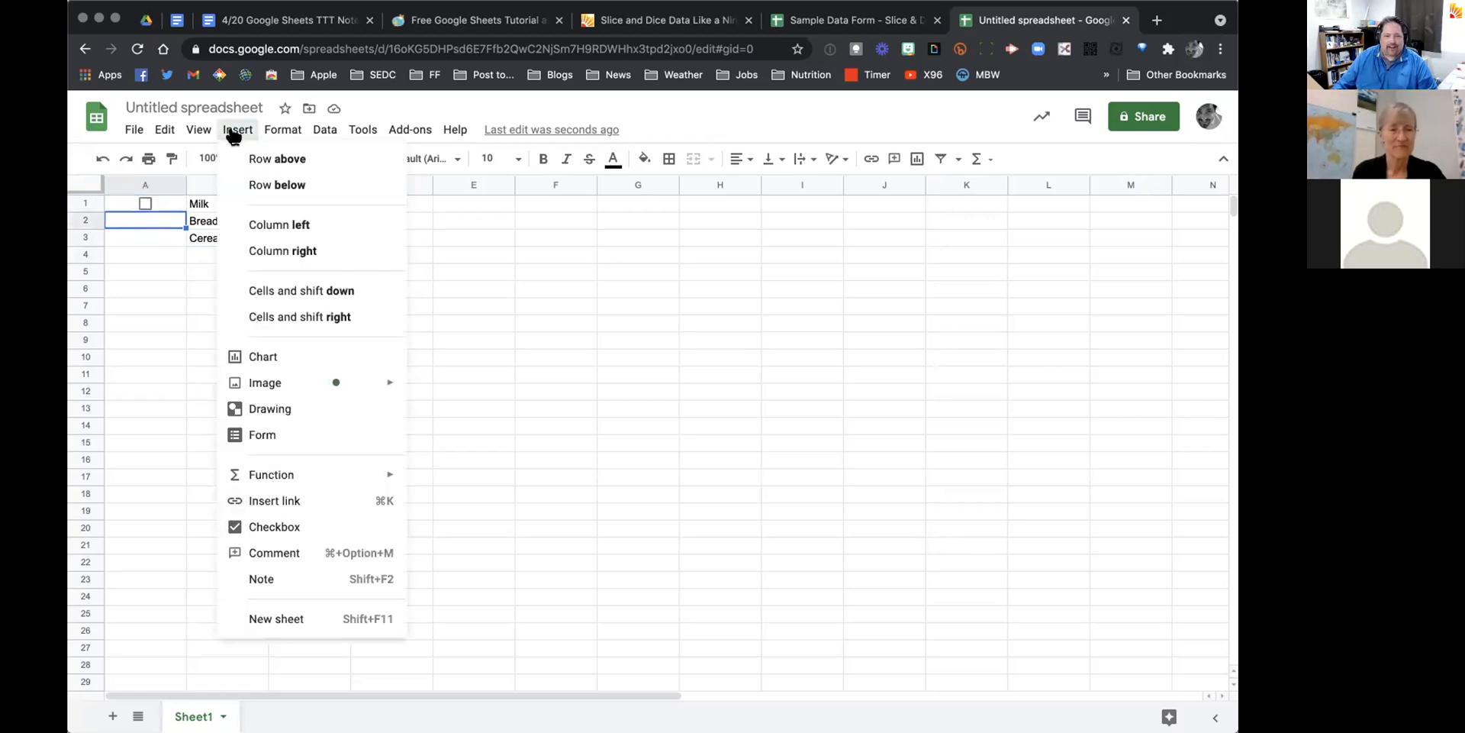
{"action": "left_click", "coordinate": [248, 527]}
Step: Fill the checkbox from cell A2 down column A to row 21
{"action": "left_click", "coordinate": [156, 238]}
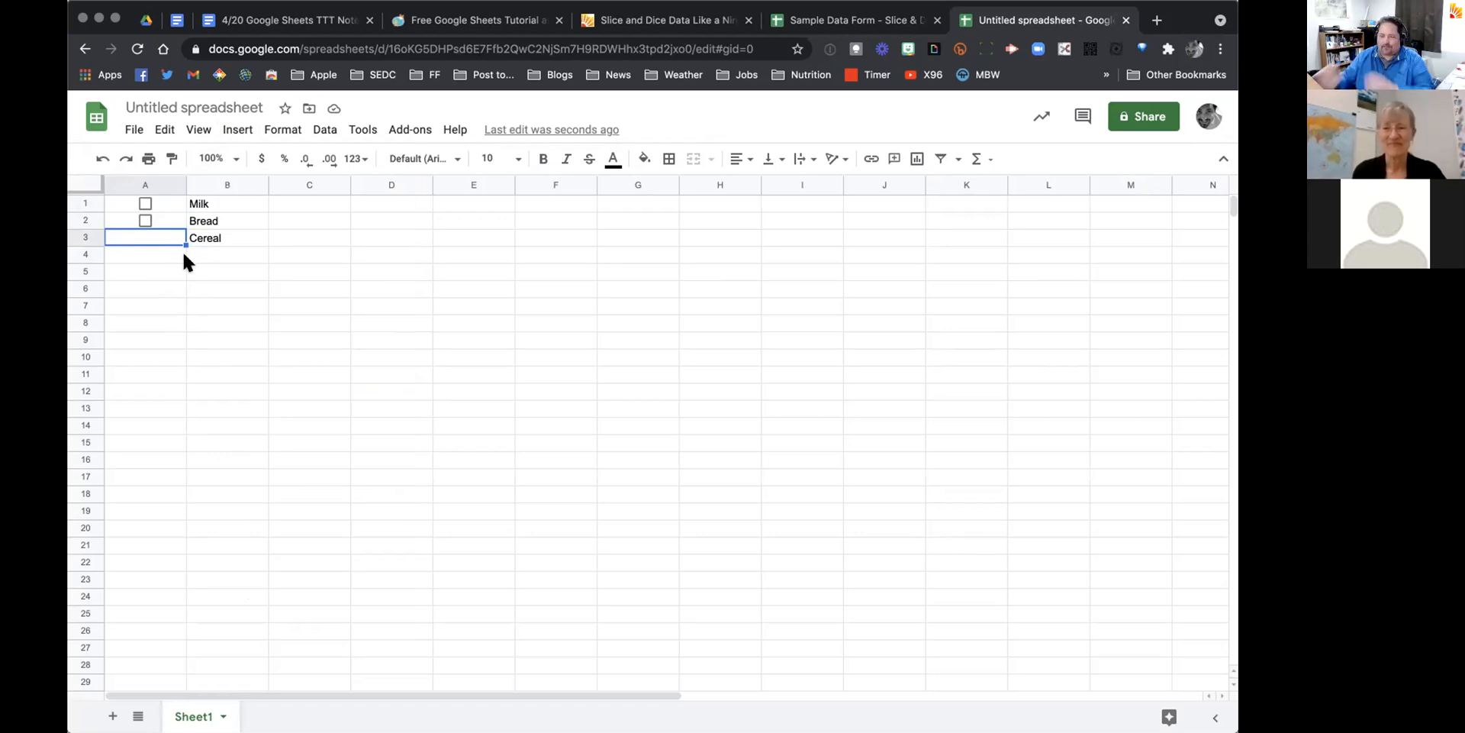
{"action": "left_click", "coordinate": [165, 220]}
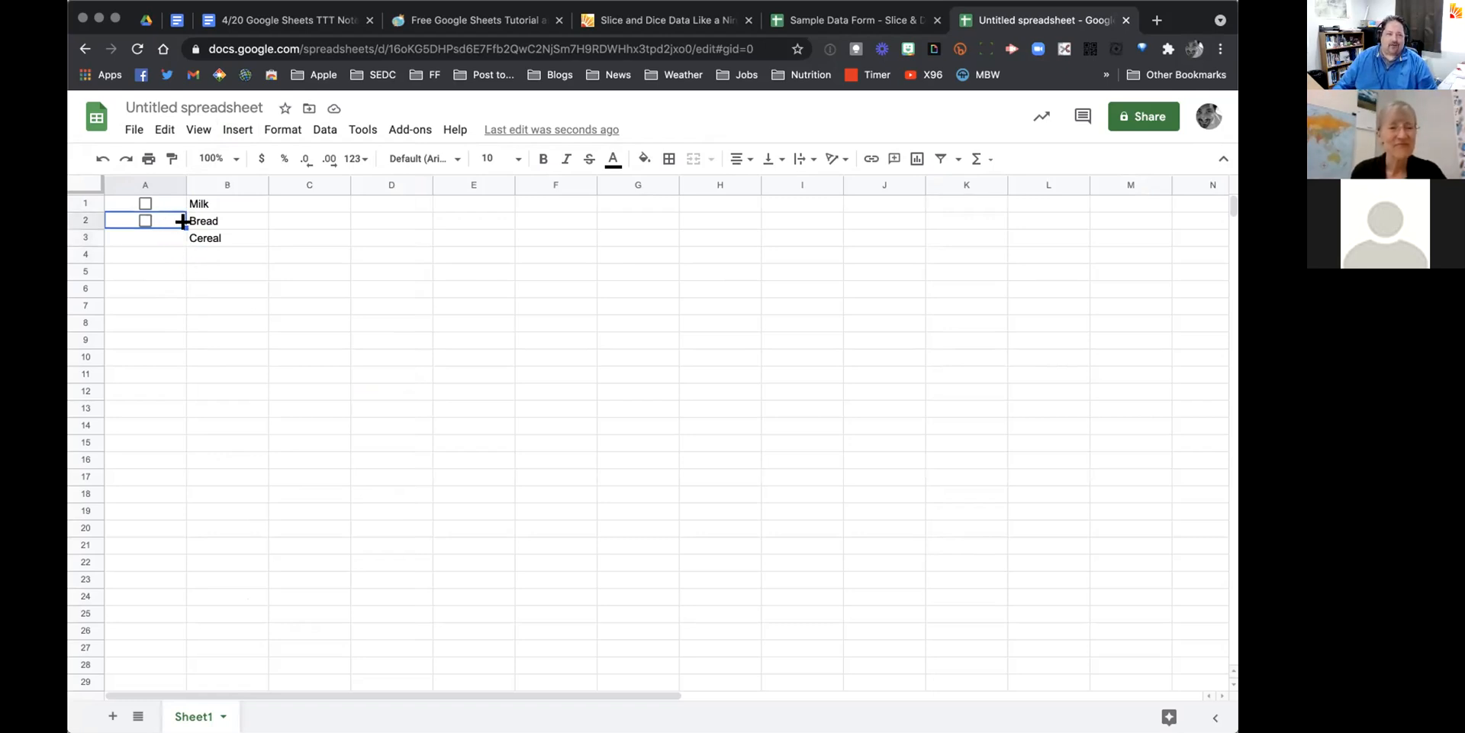
{"action": "left_click_drag", "start_coordinate": [181, 241], "coordinate": [176, 548]}
{"action": "left_click", "coordinate": [415, 458]}
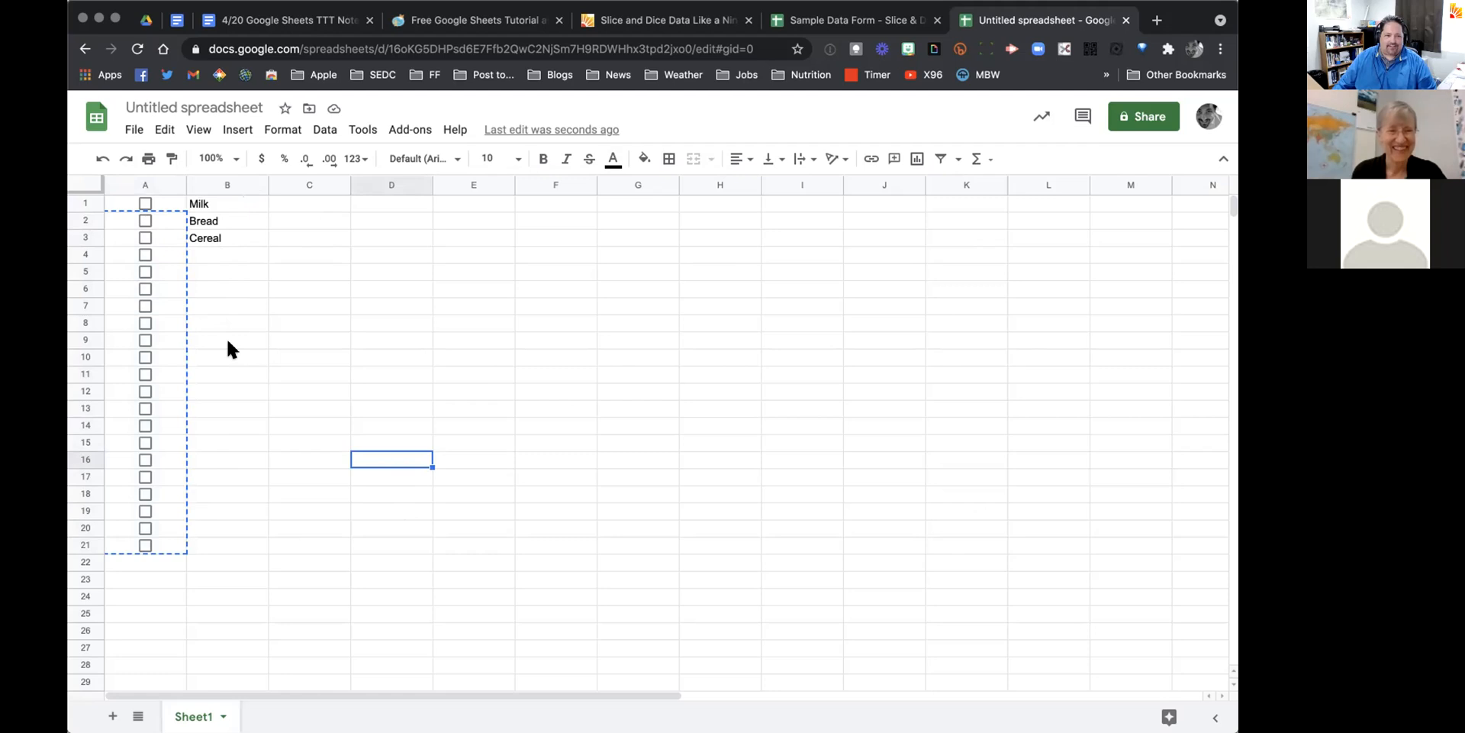
Step: Undo the checkbox and grocery list entries until the sheet is blank
{"action": "key", "text": "super+z"}
{"action": "key", "text": "super+z"}
{"action": "key", "text": "super+z"}
{"action": "key", "text": "super+z"}
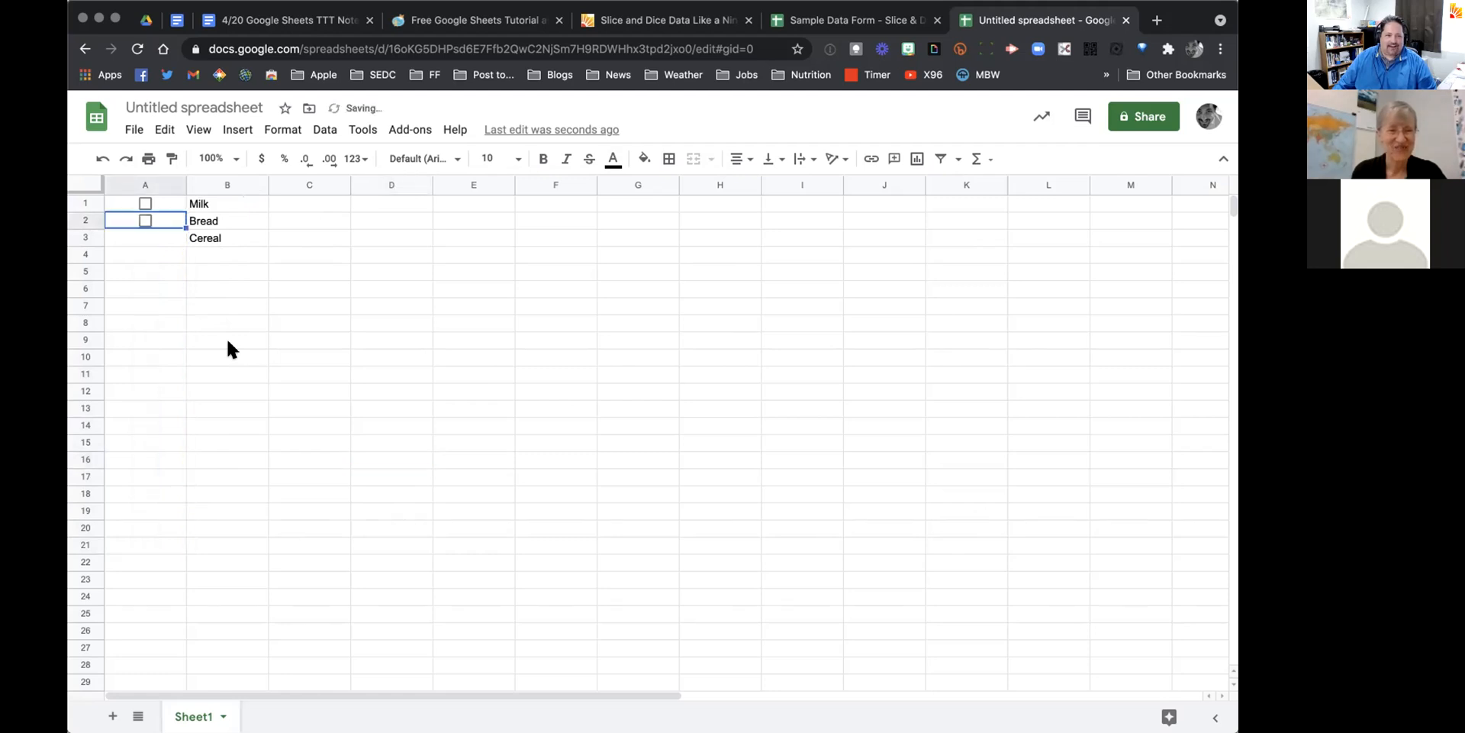
{"action": "key", "text": "super+z"}
{"action": "key", "text": "super+z"}
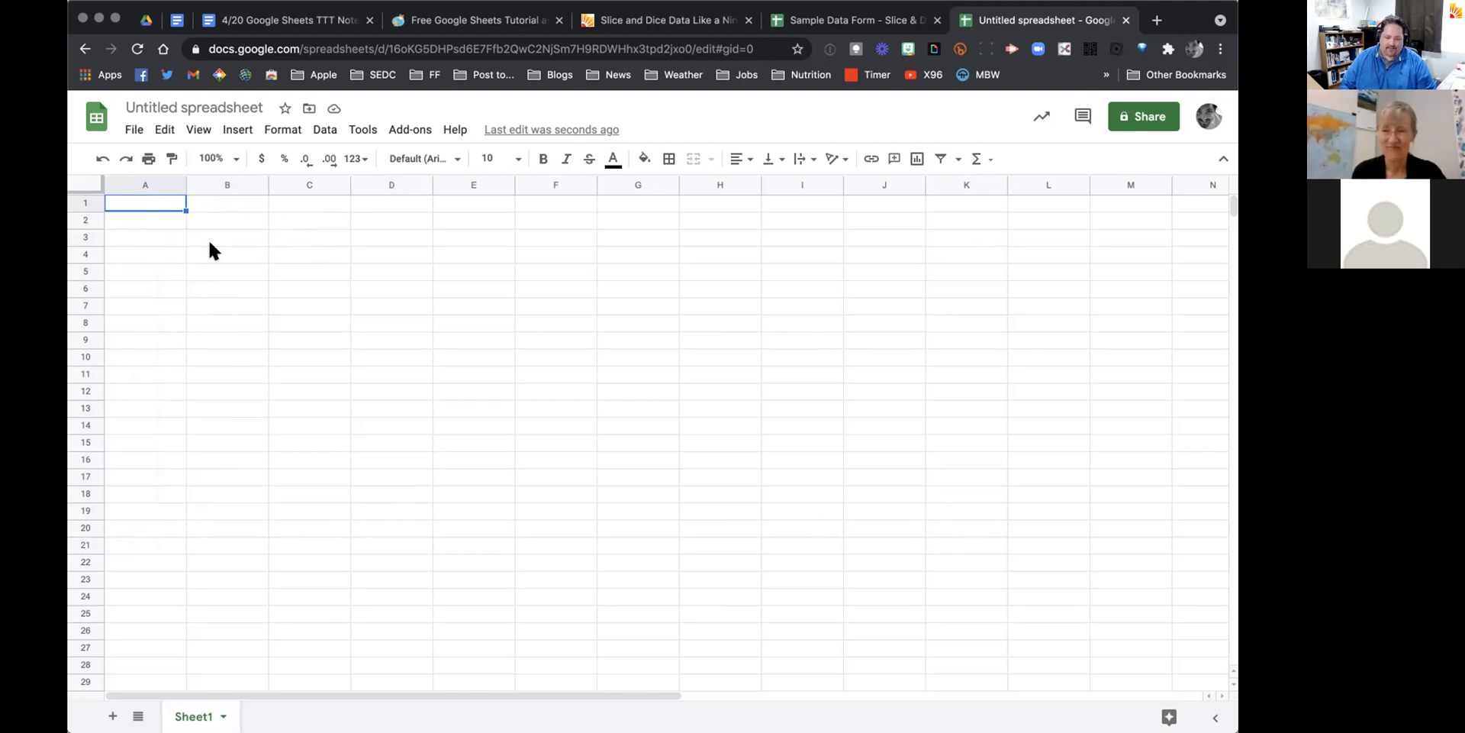
Step: Enter 1, 2 and 3 in cells A1 to A3
{"action": "type", "text": "1"}
{"action": "key", "text": "Return"}
{"action": "type", "text": "2"}
{"action": "key", "text": "Return"}
{"action": "type", "text": "3"}
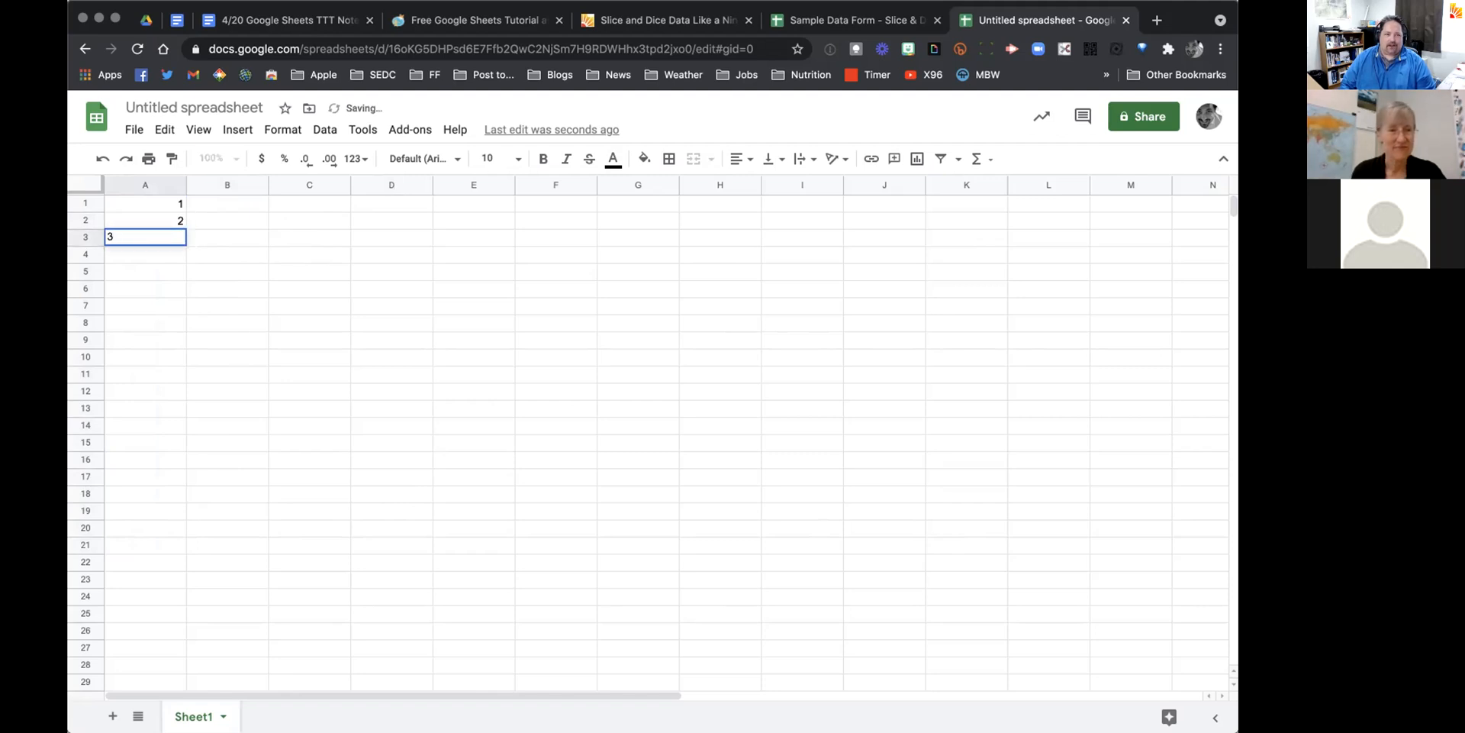
{"action": "key", "text": "Tab"}
Step: Enter 2, 4 and 6 in cells B1 to B3
{"action": "key", "text": "Up"}
{"action": "key", "text": "Up"}
{"action": "type", "text": "2"}
{"action": "key", "text": "Return"}
{"action": "type", "text": "4"}
{"action": "key", "text": "Return"}
{"action": "type", "text": "6"}
{"action": "key", "text": "Tab"}
Step: Enter 3, 6 and 9 in cells C1 to C3
{"action": "key", "text": "Up"}
{"action": "key", "text": "Up"}
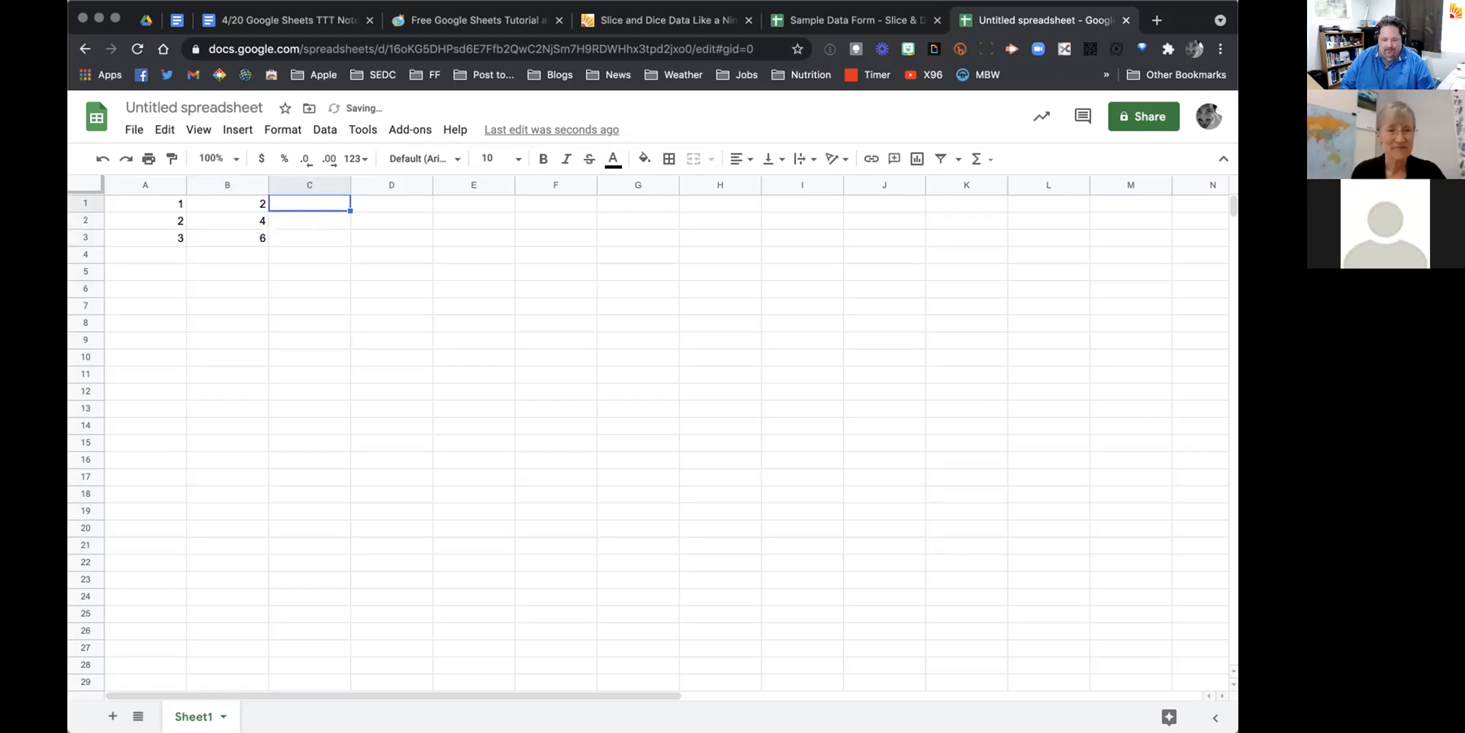
{"action": "type", "text": "3"}
{"action": "key", "text": "Return"}
{"action": "type", "text": "6"}
{"action": "key", "text": "Return"}
{"action": "type", "text": "9"}
{"action": "key", "text": "Return"}
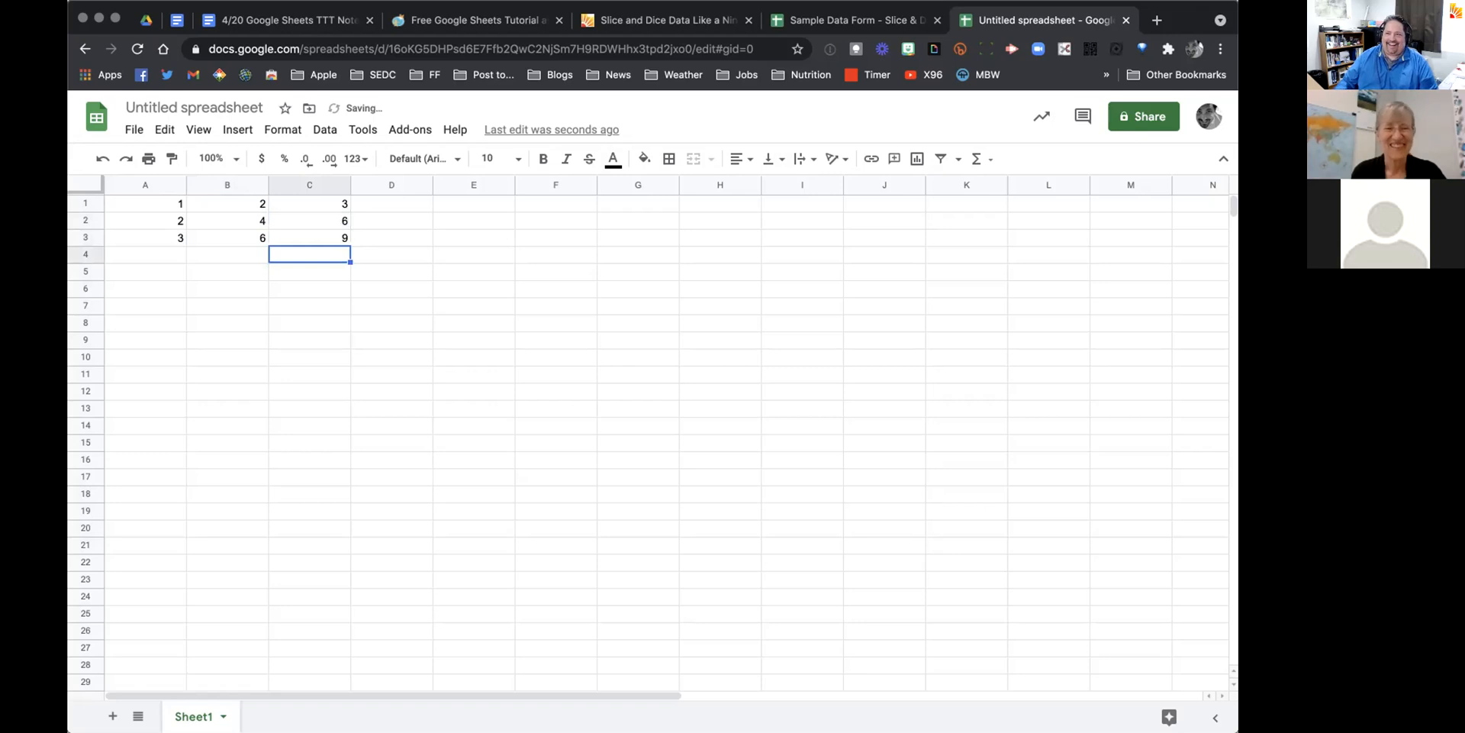
Step: Extend the number series in columns A and B down to row 29 with autofill
{"action": "left_click_drag", "start_coordinate": [163, 197], "coordinate": [165, 229]}
{"action": "key", "text": "super+c"}
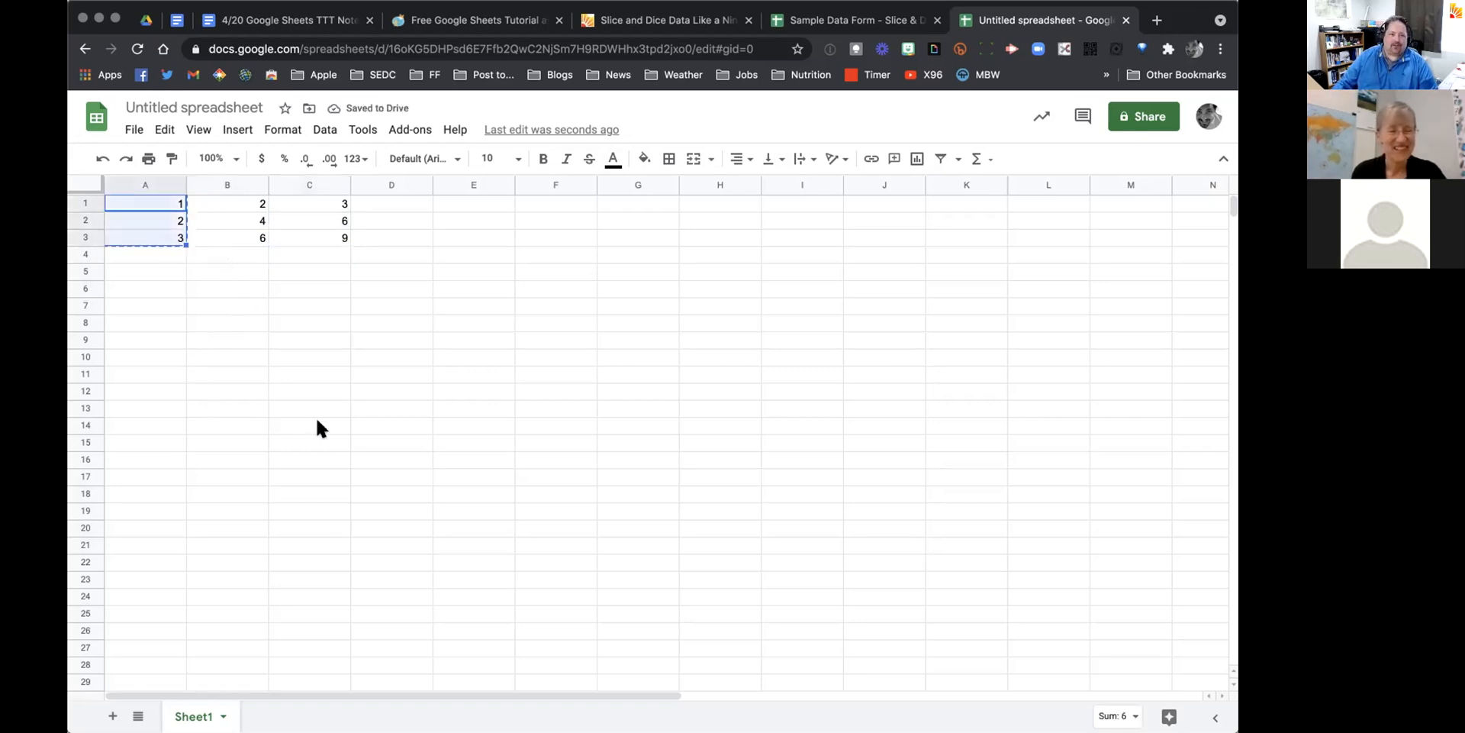
{"action": "left_click_drag", "start_coordinate": [177, 239], "coordinate": [167, 677]}
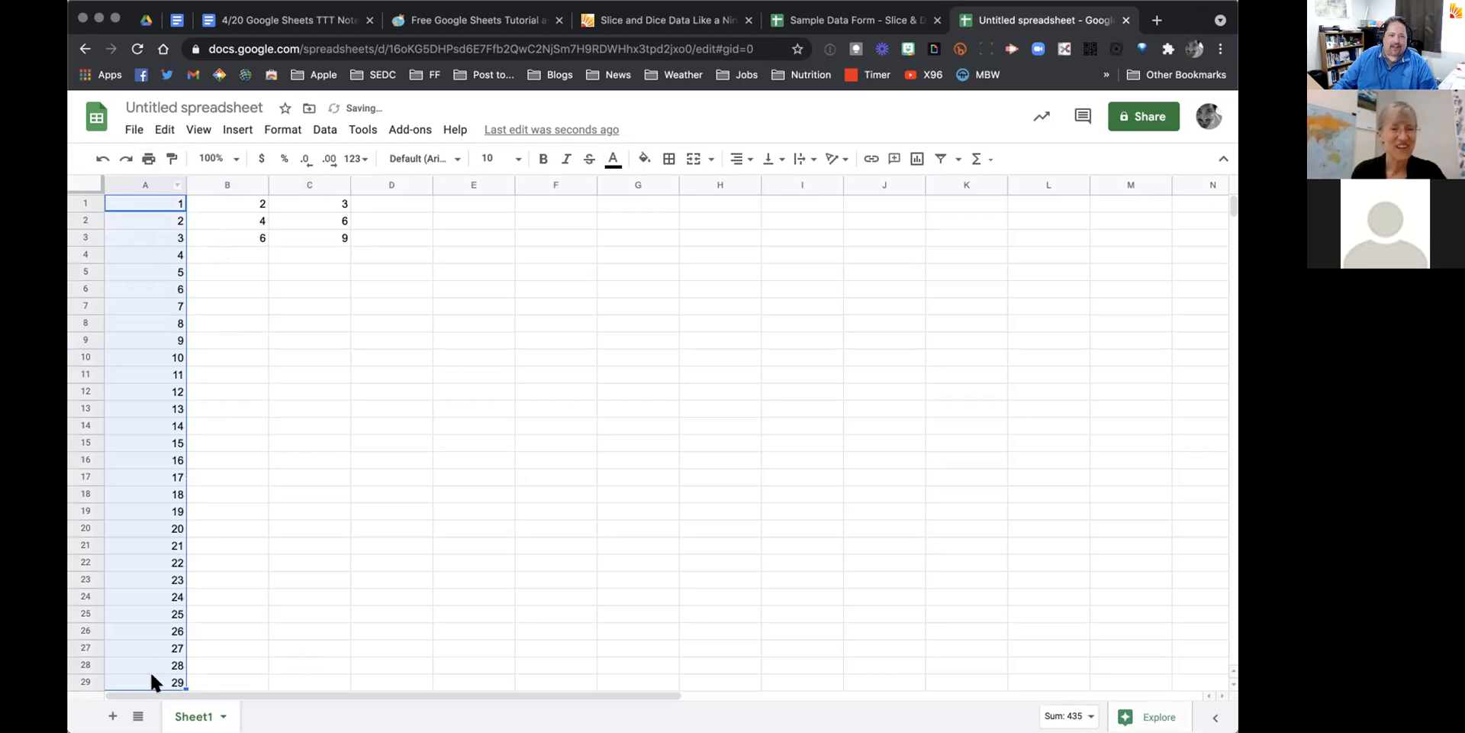
{"action": "left_click_drag", "start_coordinate": [246, 200], "coordinate": [242, 679]}
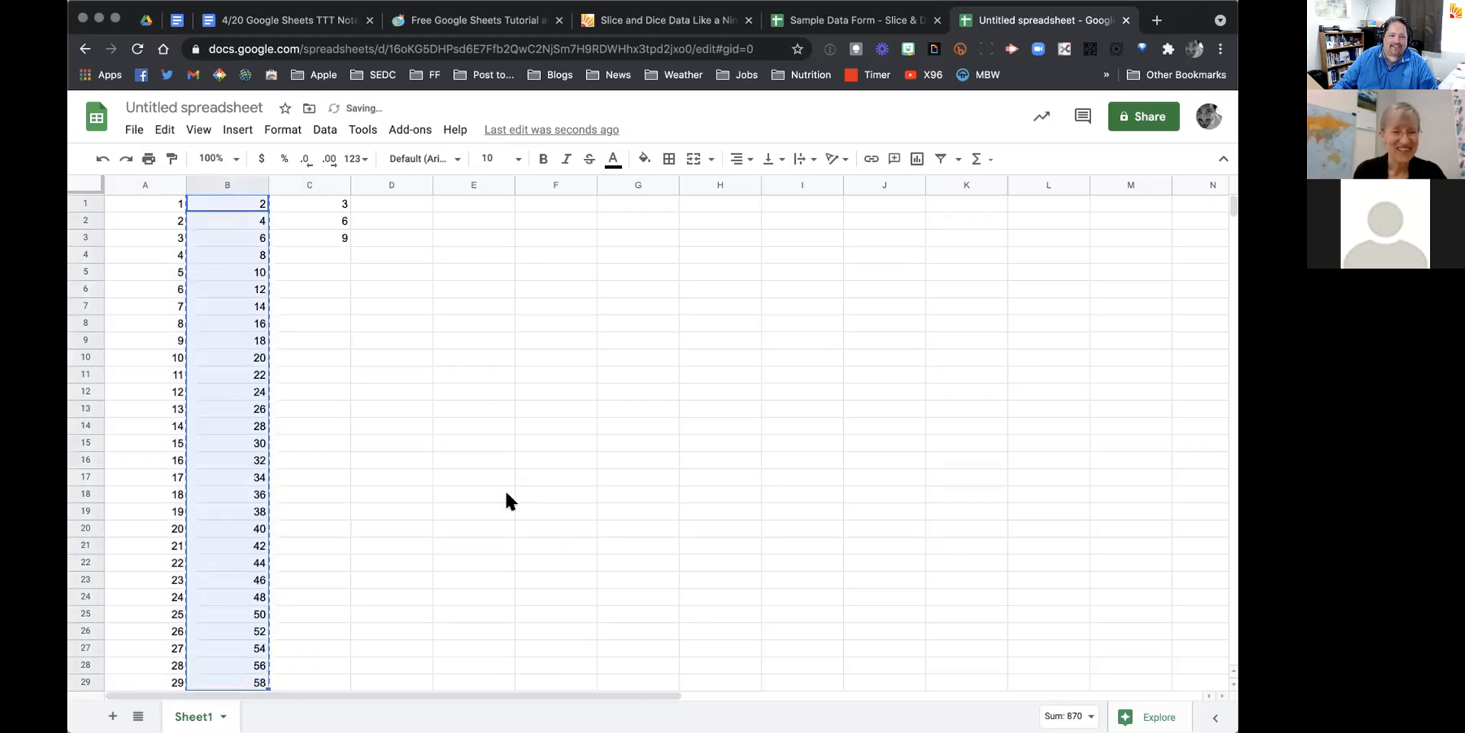
{"action": "key", "text": "ctrl+c"}
Step: Extend the number series in column C from its first three cells down to row 29 with autofill
{"action": "left_click", "coordinate": [331, 203]}
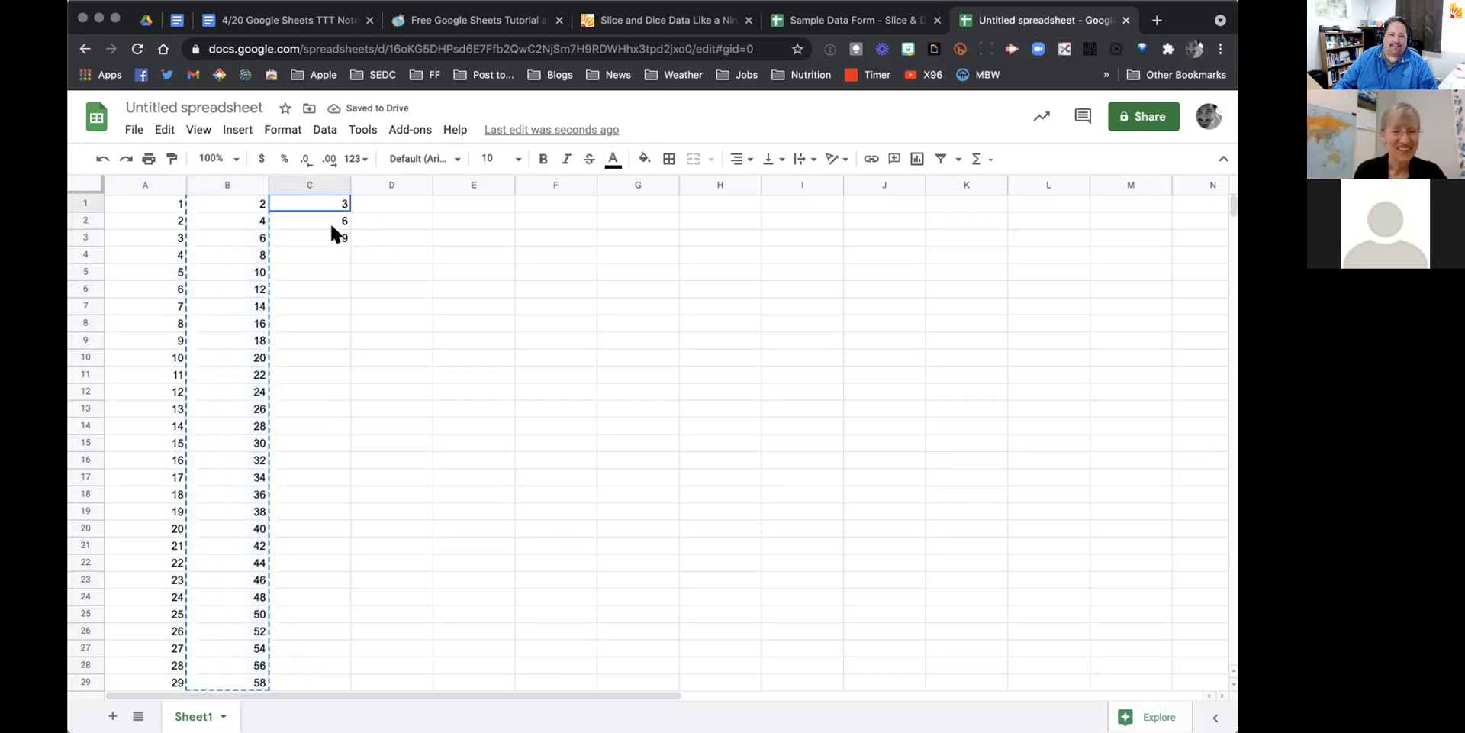
{"action": "left_click", "coordinate": [331, 235], "text": "shift"}
{"action": "key", "text": "ctrl+c"}
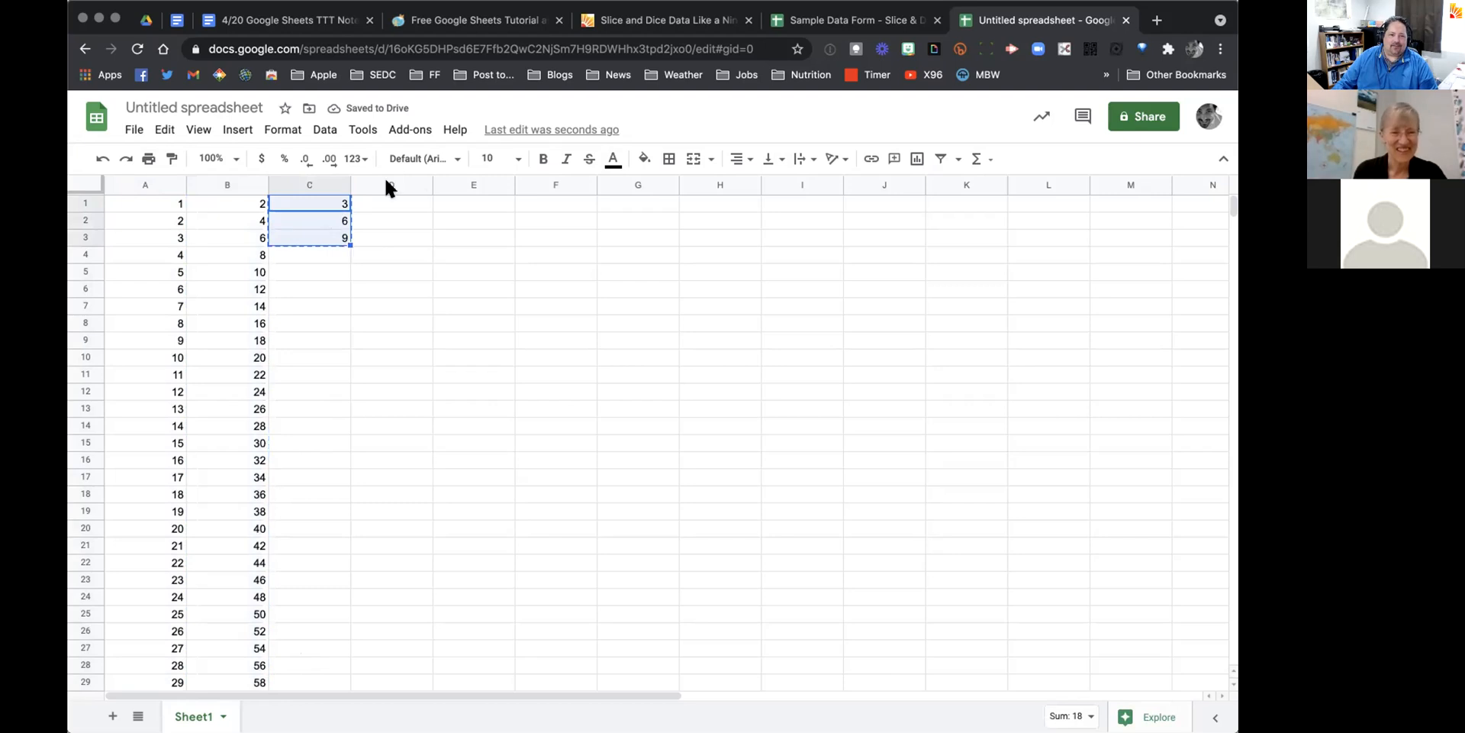
{"action": "left_click", "coordinate": [442, 529]}
{"action": "left_click", "coordinate": [318, 188]}
{"action": "left_click", "coordinate": [332, 208]}
{"action": "left_click_drag", "start_coordinate": [324, 202], "coordinate": [345, 689]}
{"action": "key", "text": "super+c"}
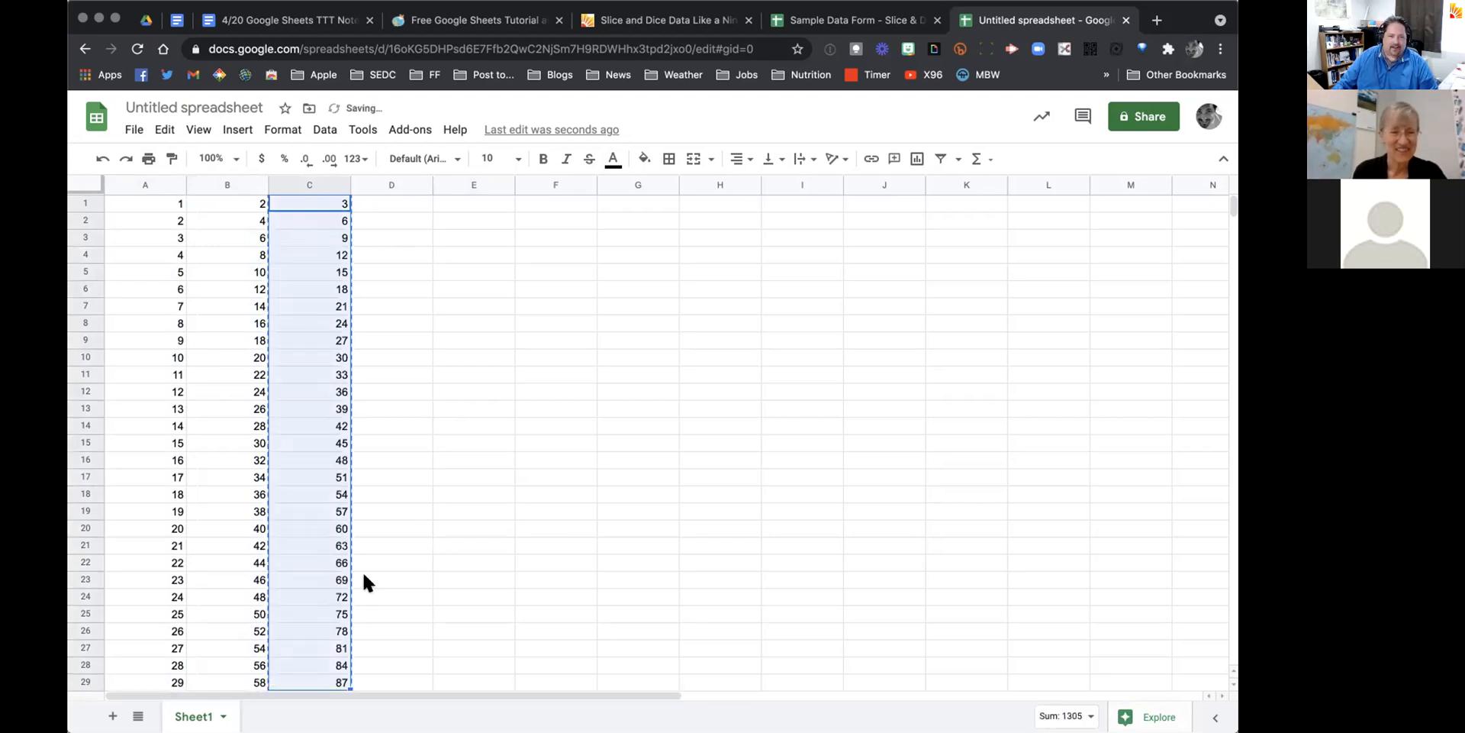
Step: Extend the filled number columns across to column L to build a multiplication table
{"action": "key", "text": "ctrl+c"}
{"action": "left_click_drag", "start_coordinate": [149, 203], "coordinate": [1044, 649]}
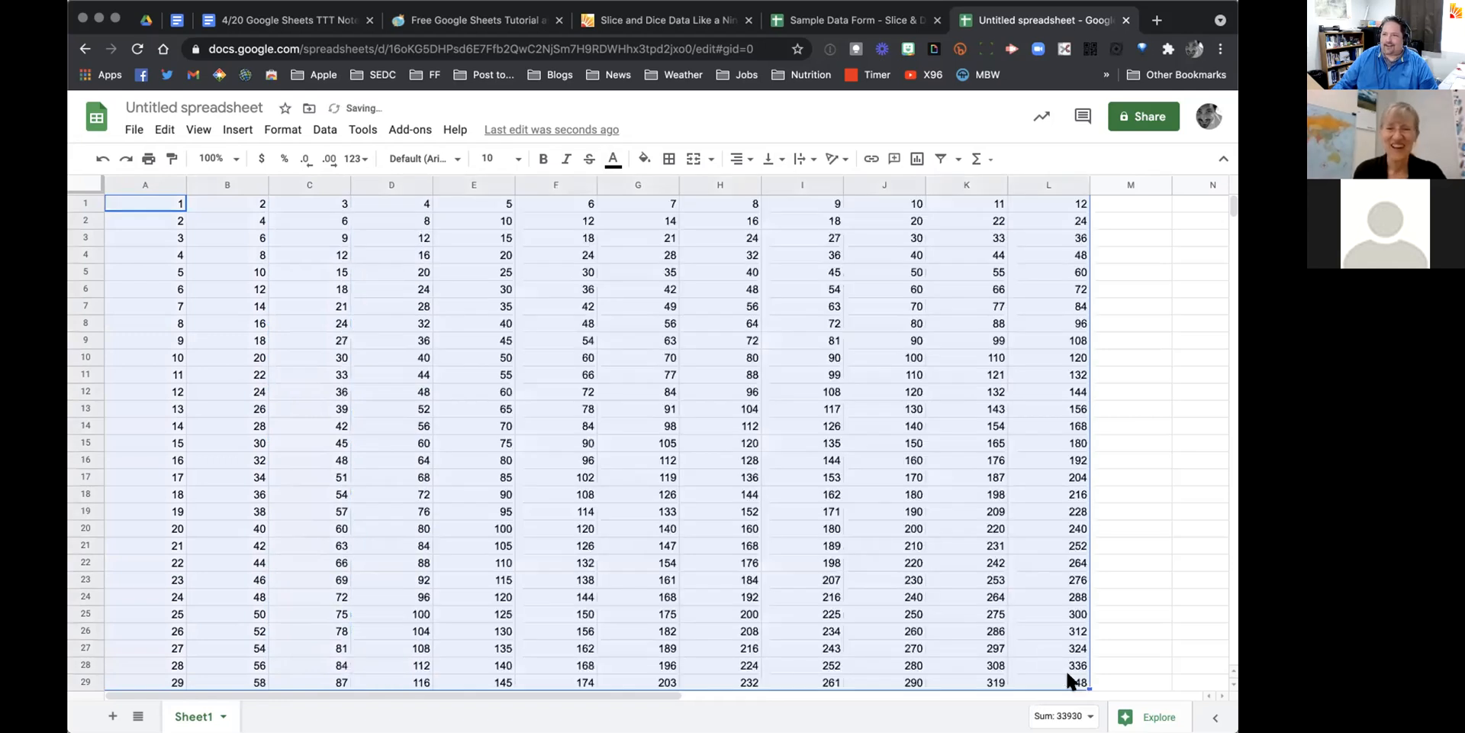
{"action": "left_click", "coordinate": [1071, 679]}
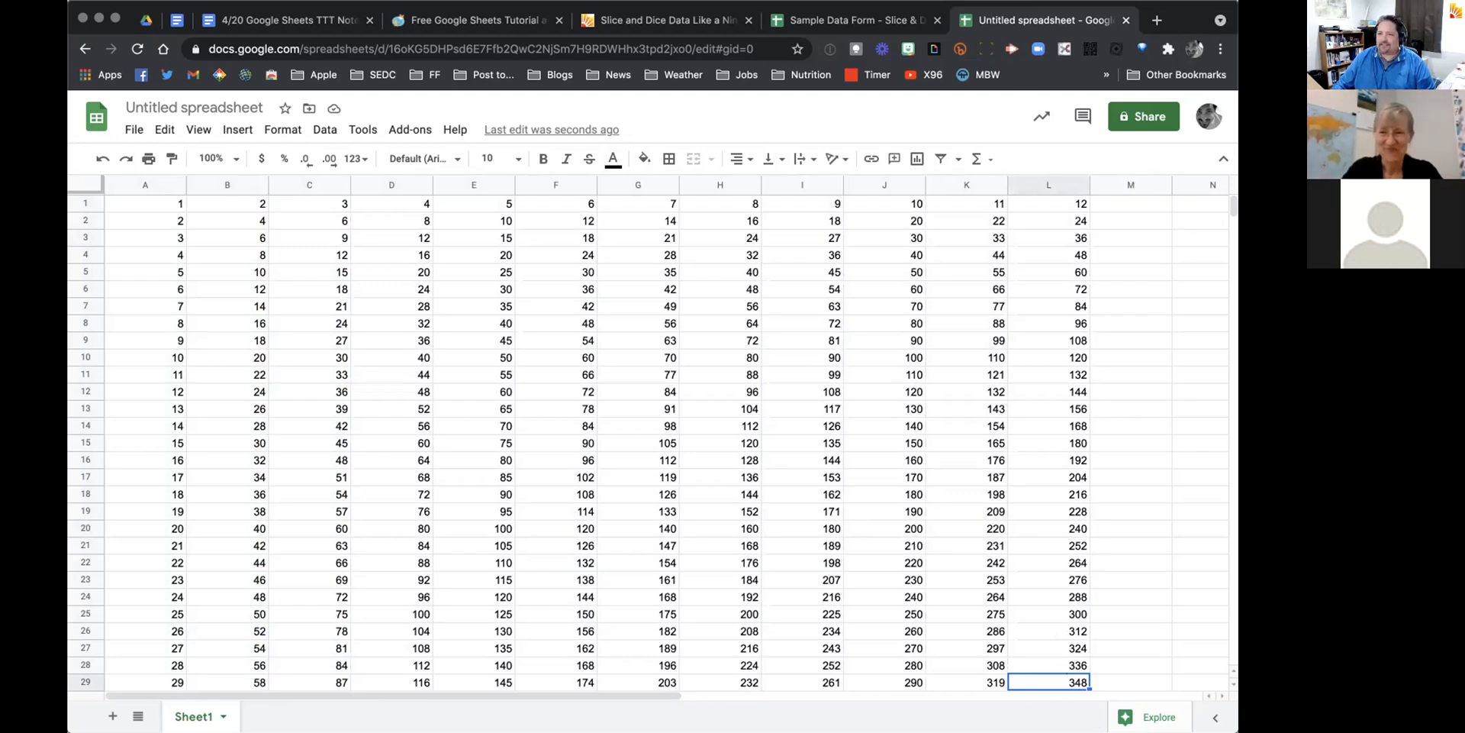
{"action": "left_click", "coordinate": [738, 418]}
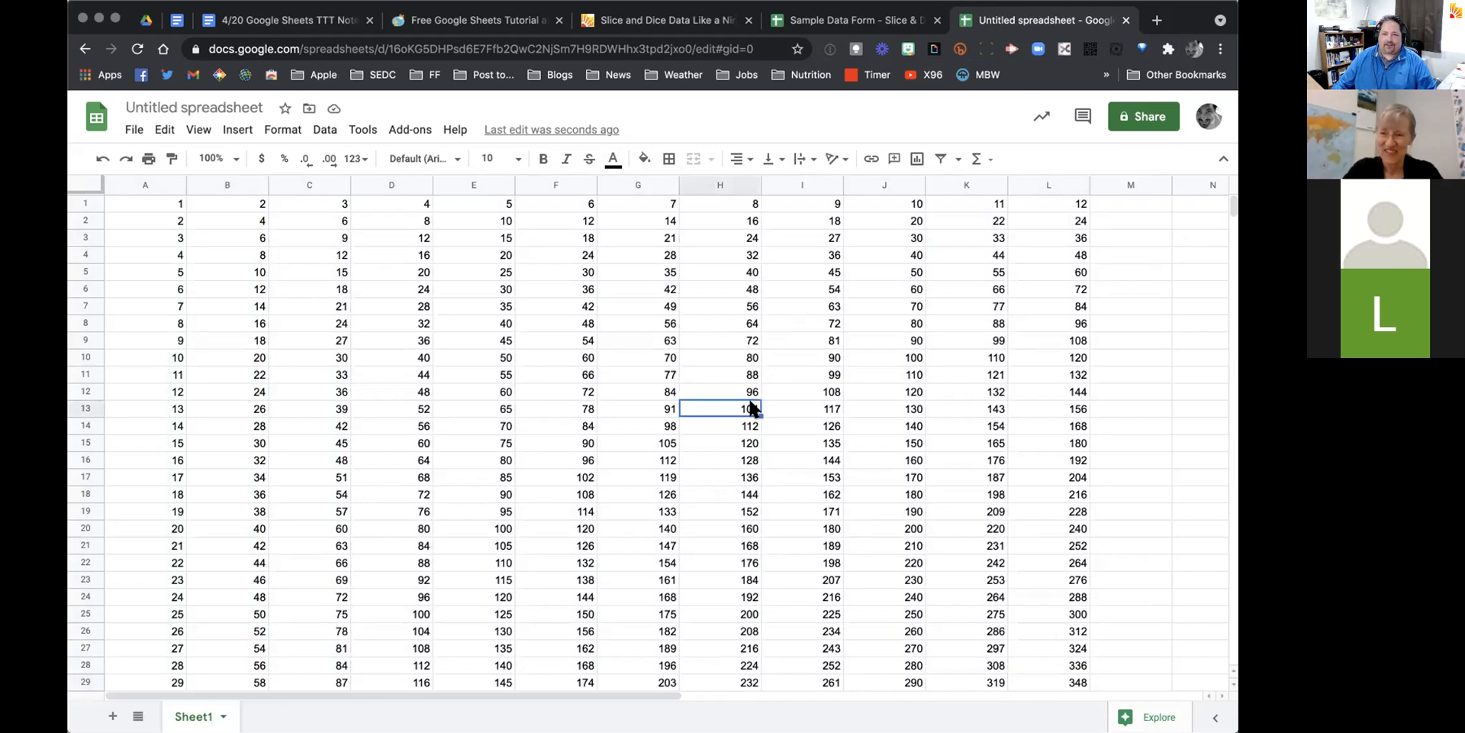
Step: Undo all the number entries and fills until the sheet is blank
{"action": "key", "text": "super+z"}
{"action": "key", "text": "super+z"}
{"action": "key", "text": "super+z"}
{"action": "key", "text": "super+z"}
{"action": "key", "text": "super+z"}
{"action": "key", "text": "super+z"}
{"action": "key", "text": "super+z"}
{"action": "key", "text": "super+z"}
{"action": "key", "text": "super+z"}
{"action": "key", "text": "super+z"}
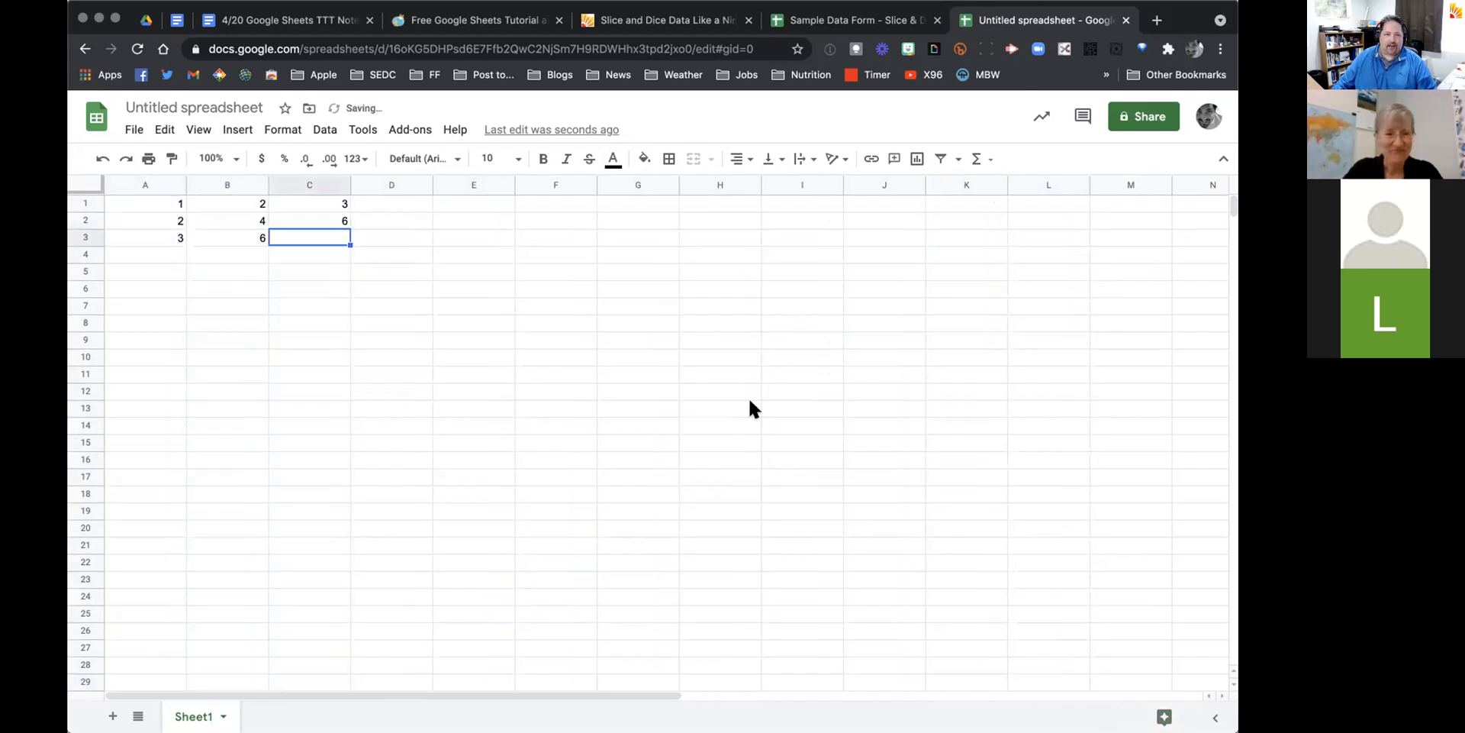
{"action": "key", "text": "super+z"}
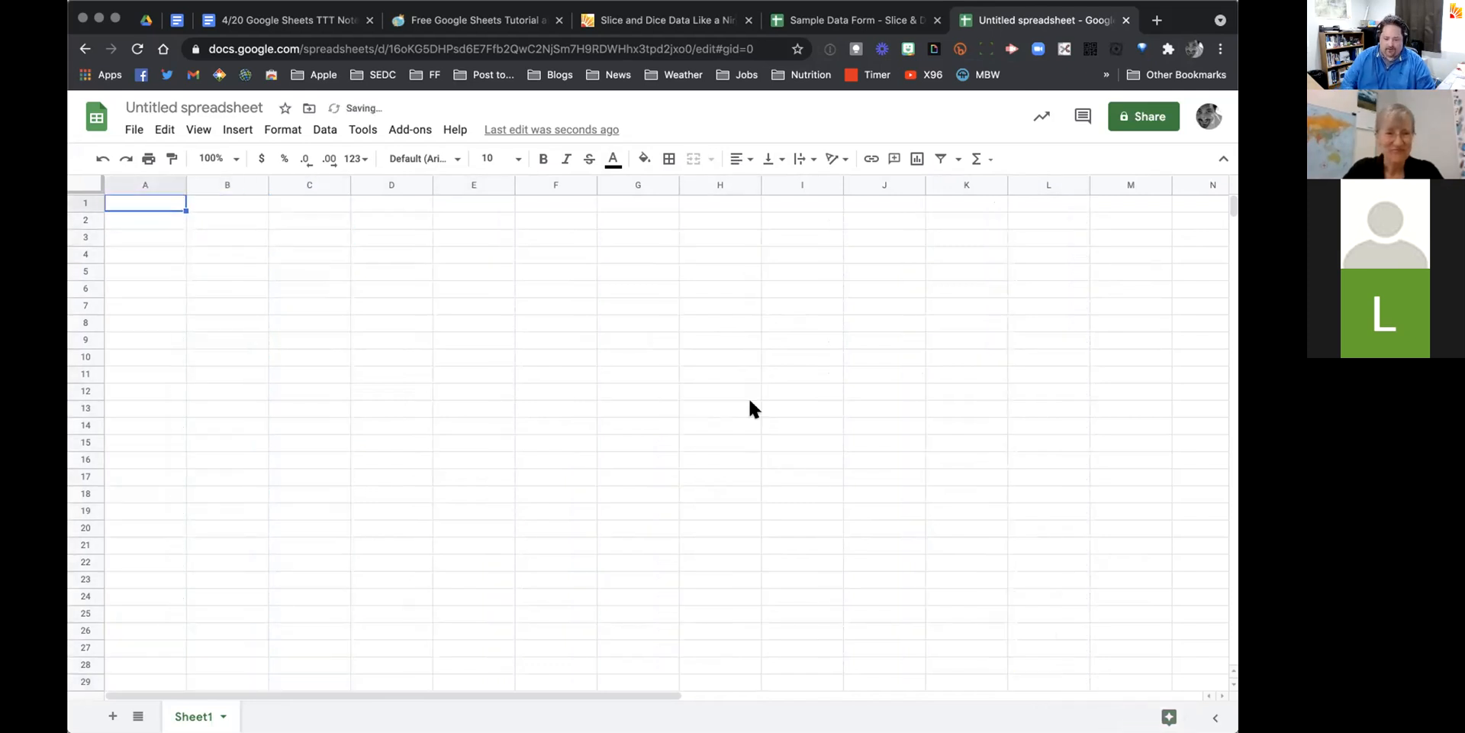
Step: Enter the weekdays Mon, Tue and Wed in cells A1 to A3
{"action": "type", "text": "Mon"}
{"action": "key", "text": "Return"}
{"action": "type", "text": "Tu"}
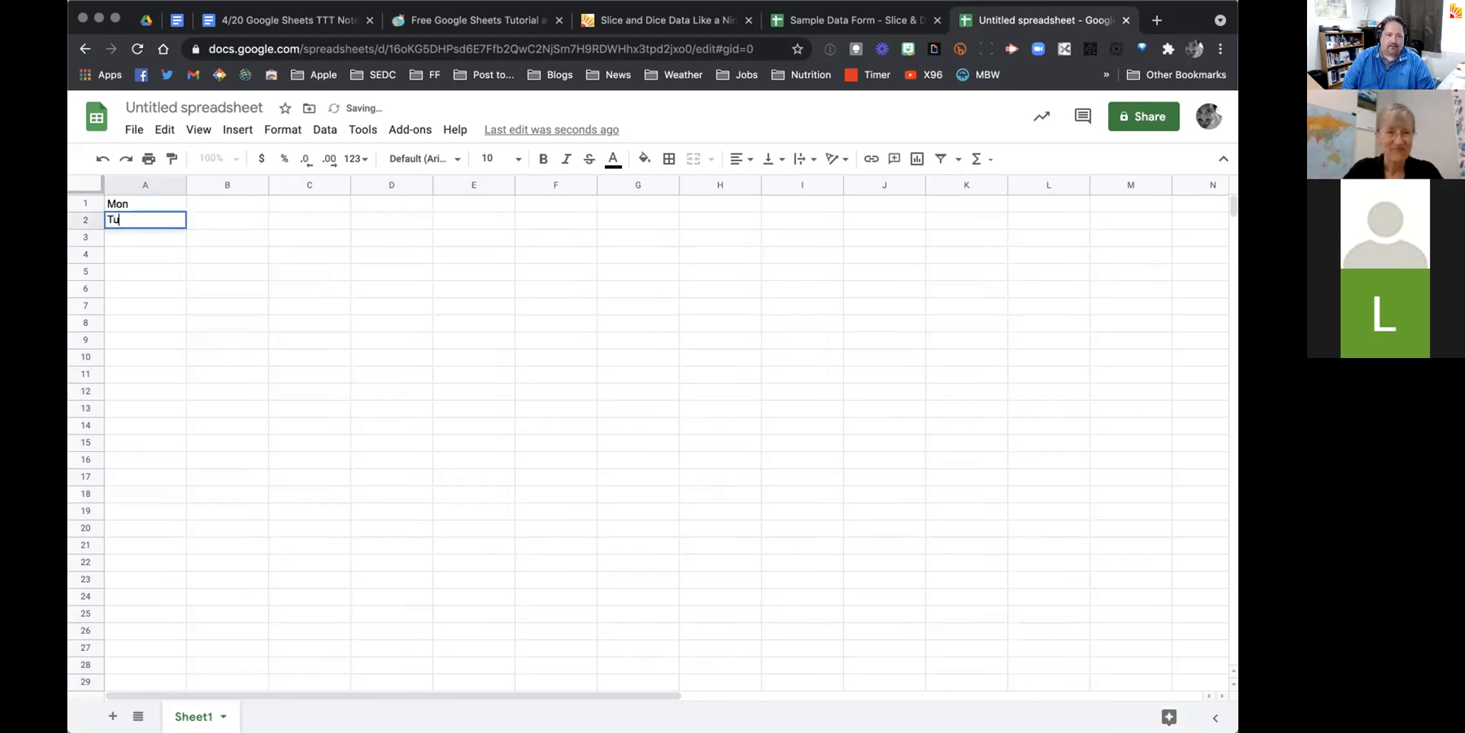
{"action": "key", "text": "Return"}
{"action": "type", "text": "We"}
Step: Extend the weekday series from cells A1 to A3 down to row 18 with autofill
{"action": "key", "text": "Up"}
{"action": "key", "text": "Up"}
{"action": "key", "text": "shift+Down"}
{"action": "key", "text": "shift+Down"}
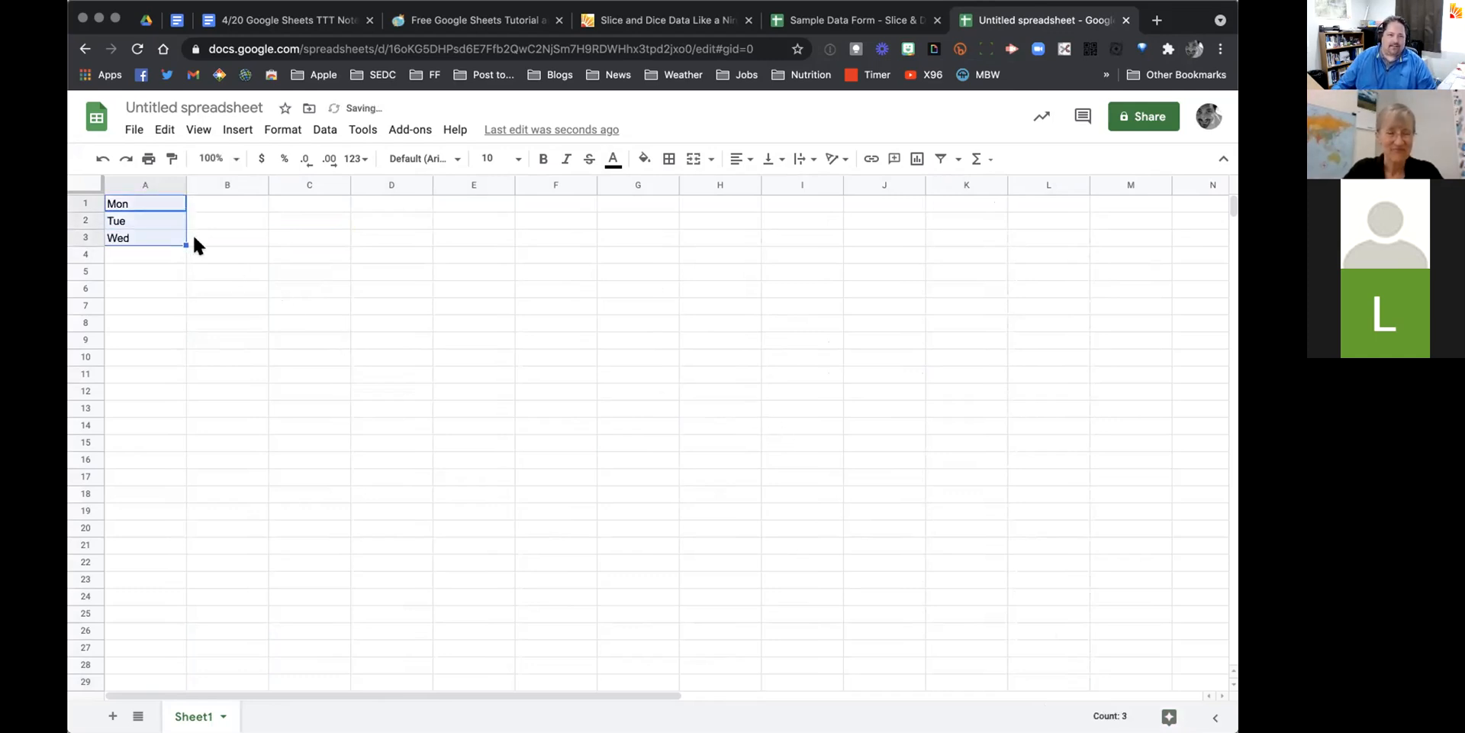
{"action": "left_click_drag", "start_coordinate": [186, 245], "coordinate": [183, 496]}
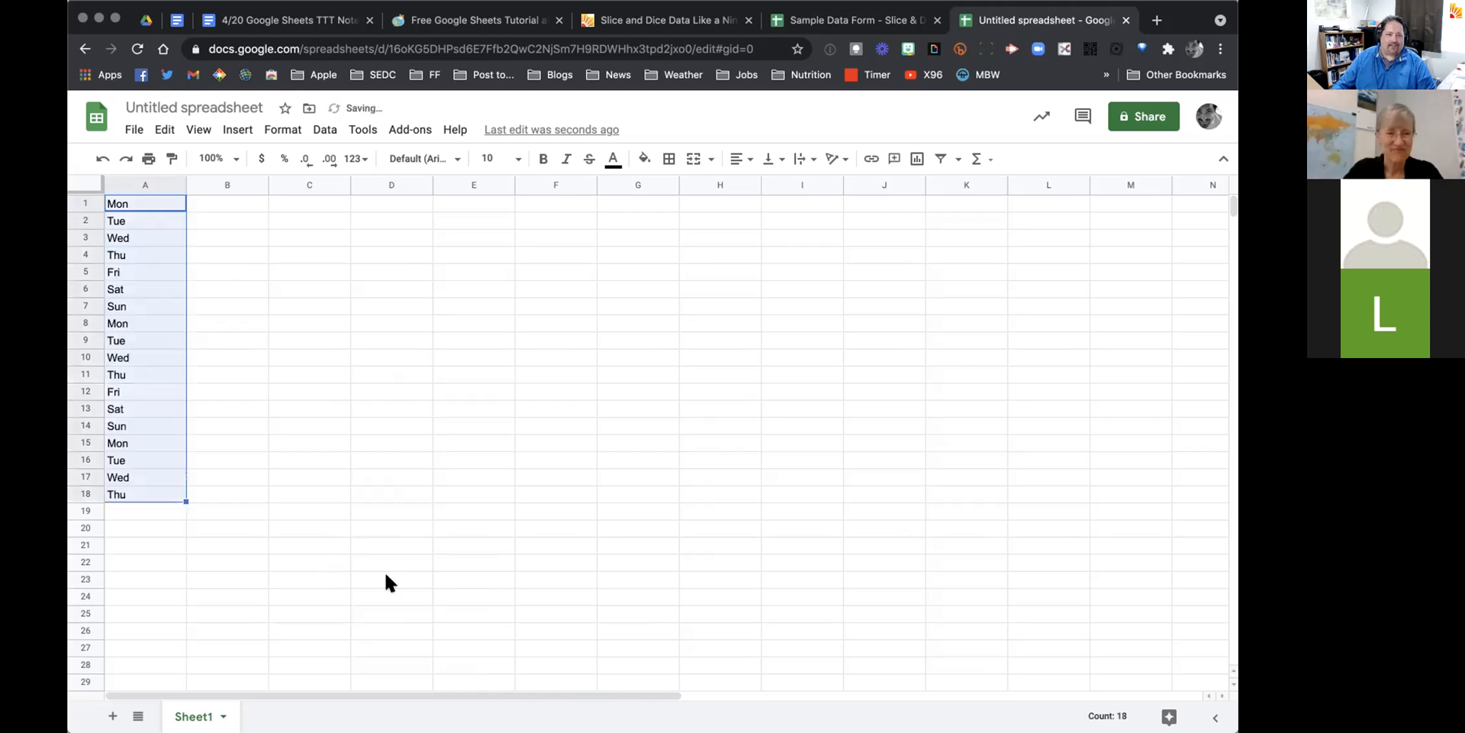
Step: Enter January and February in cells B1 and B2 and autofill the month series down to row 17
{"action": "left_click", "coordinate": [222, 200]}
{"action": "type", "text": "Jan"}
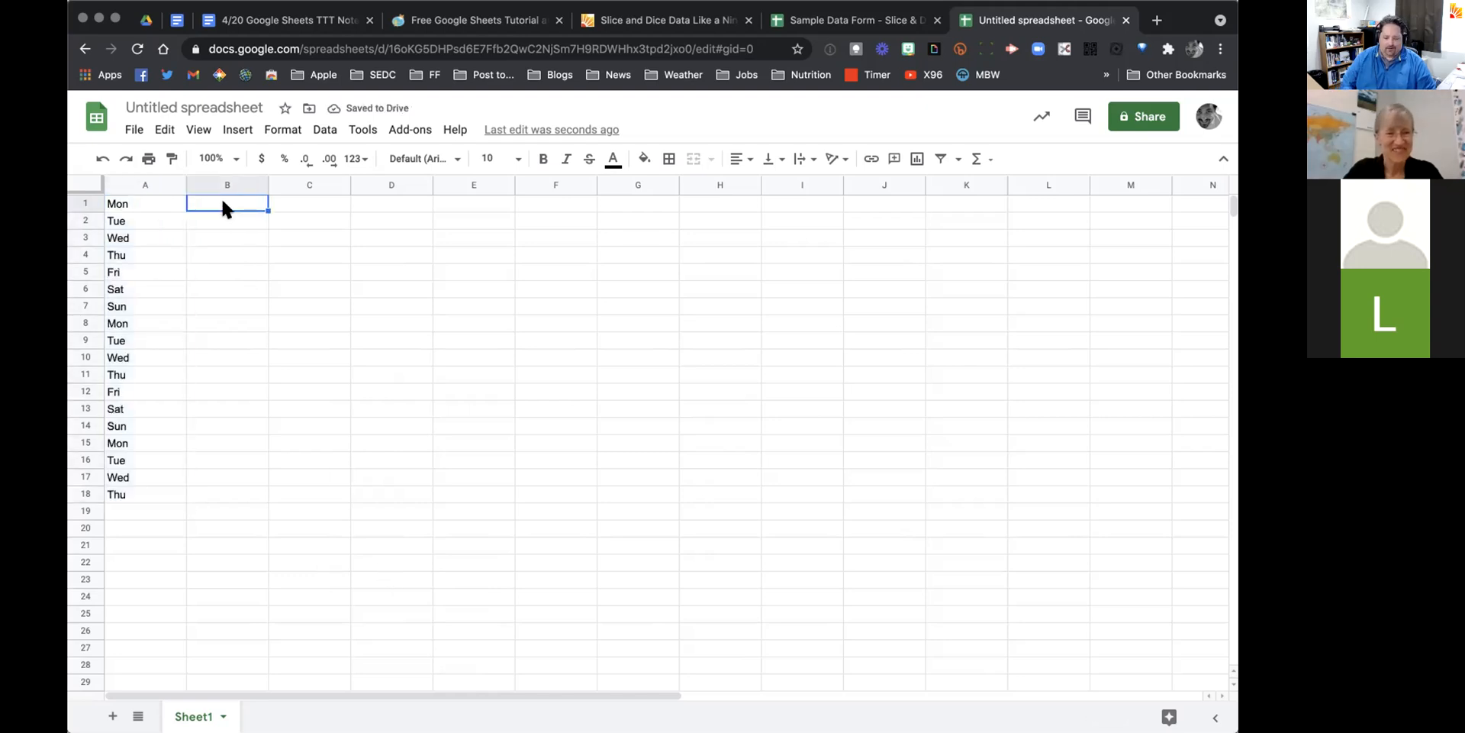
{"action": "type", "text": "uary"}
{"action": "key", "text": "Return"}
{"action": "type", "text": "Feb"}
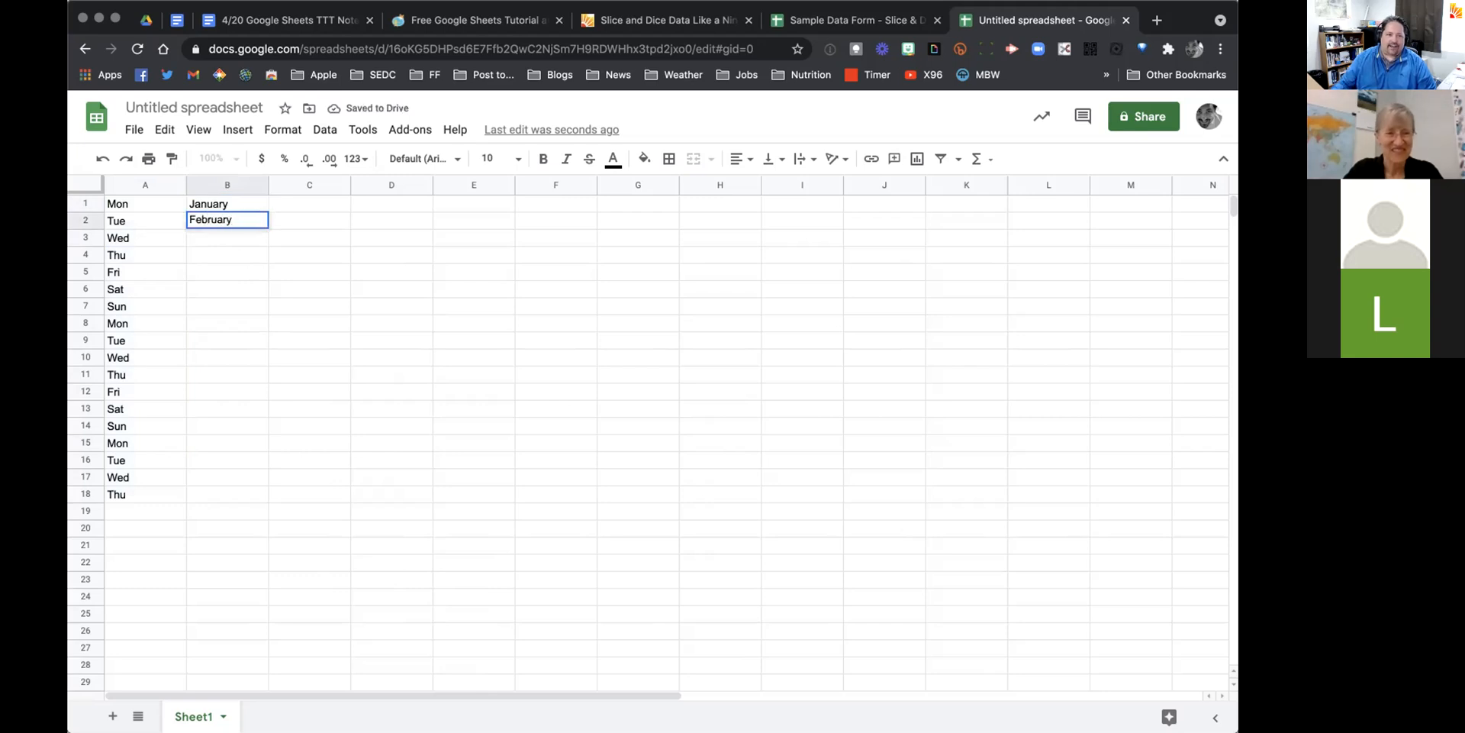
{"action": "left_click_drag", "start_coordinate": [235, 200], "coordinate": [236, 481]}
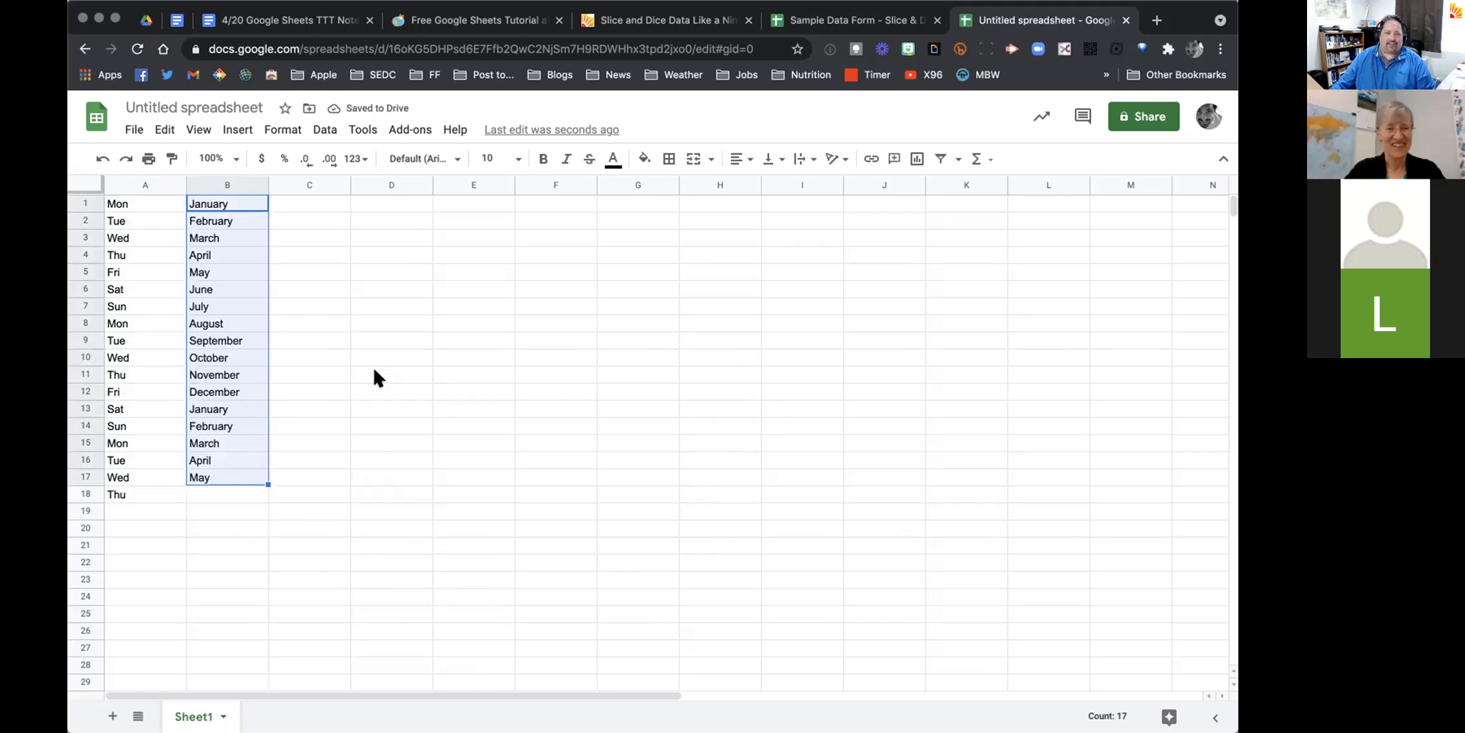
{"action": "left_click", "coordinate": [307, 201]}
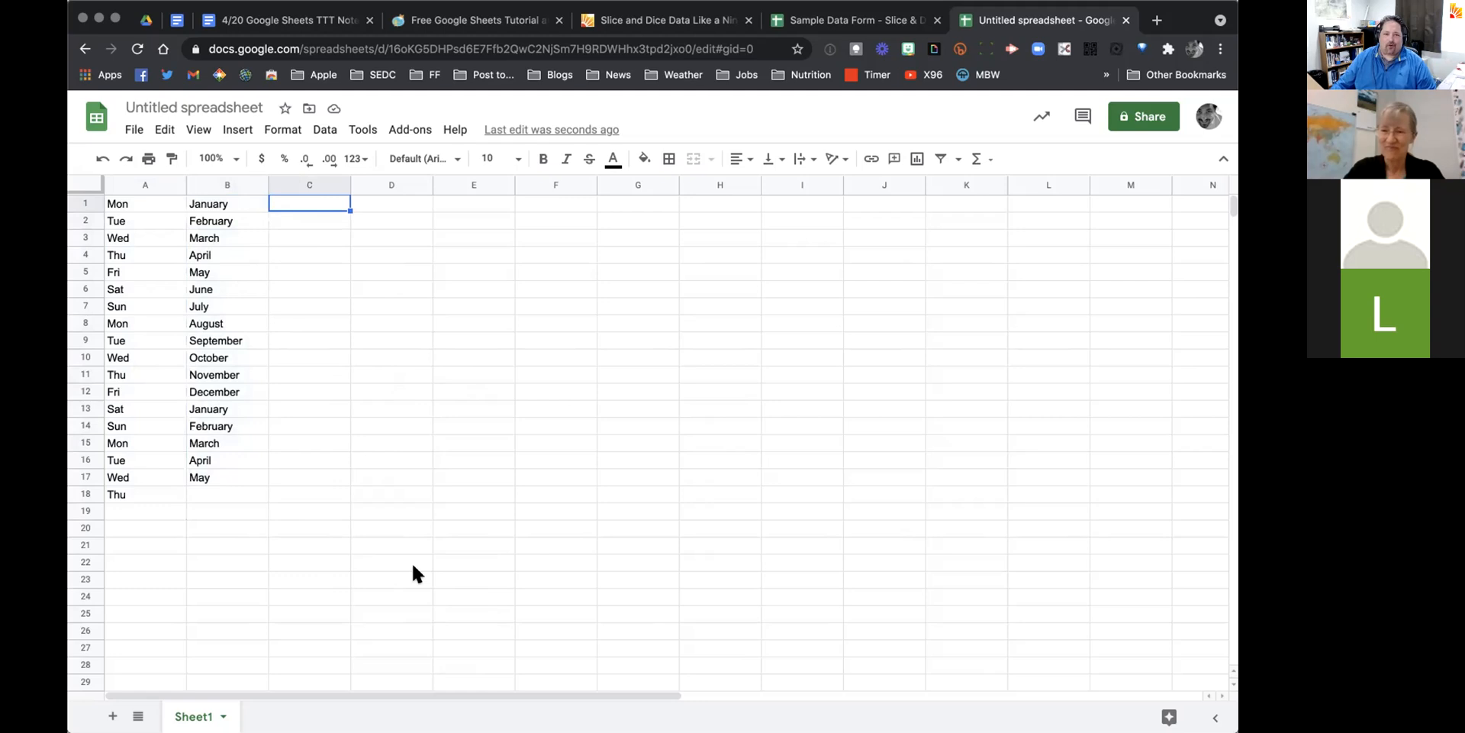
Step: Move September from B9 to E6, October from B10 to E5, and February from B14 to E4
{"action": "left_click", "coordinate": [228, 340]}
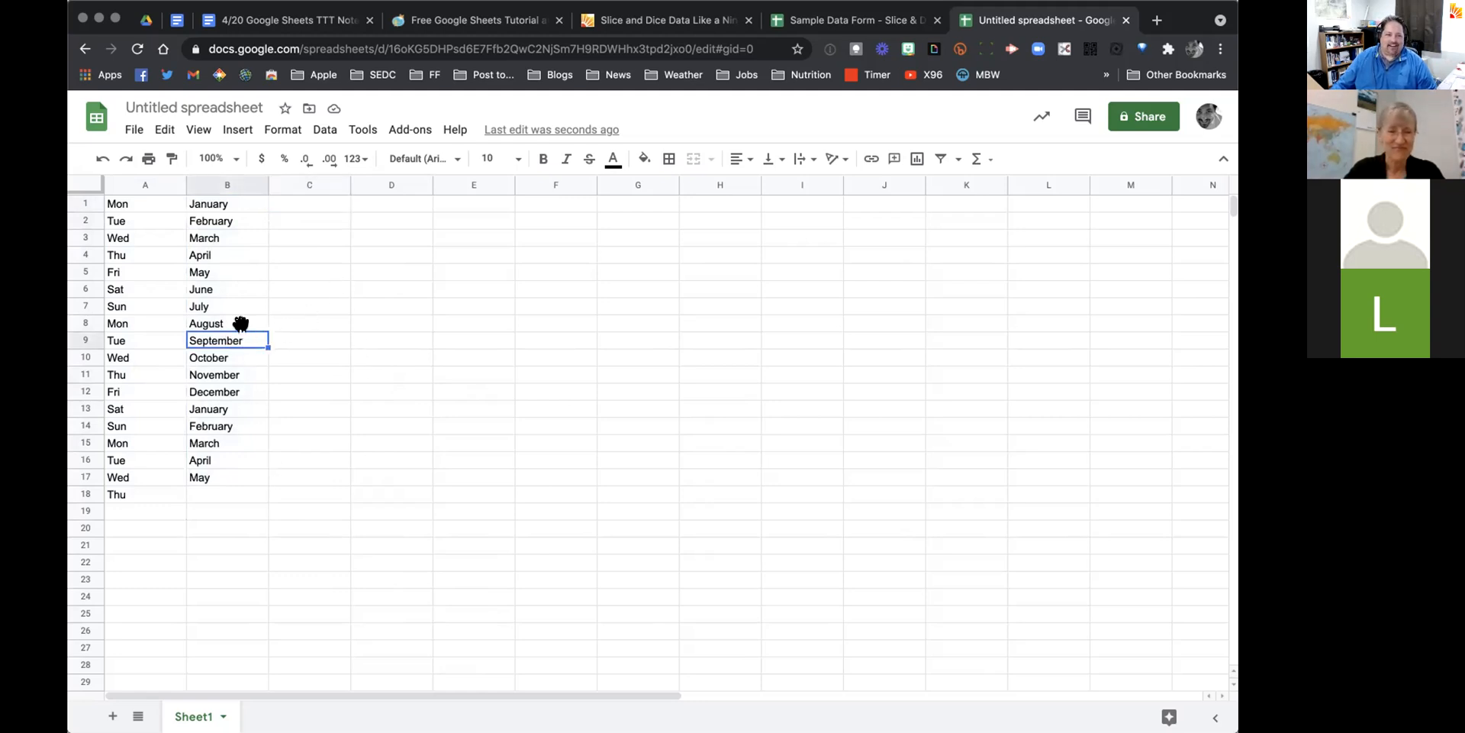
{"action": "left_click_drag", "start_coordinate": [247, 318], "coordinate": [454, 278]}
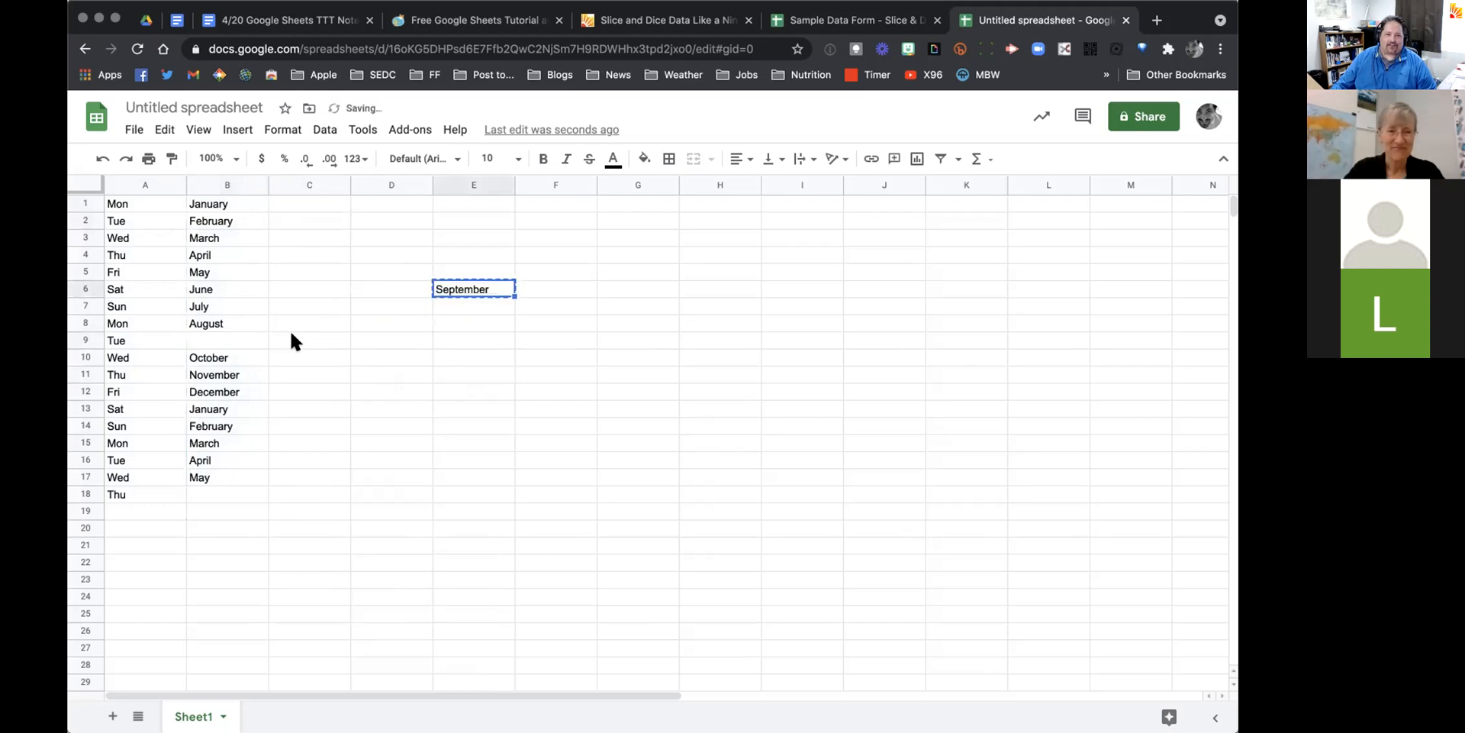
{"action": "left_click", "coordinate": [209, 364]}
{"action": "left_click_drag", "start_coordinate": [216, 350], "coordinate": [481, 263]}
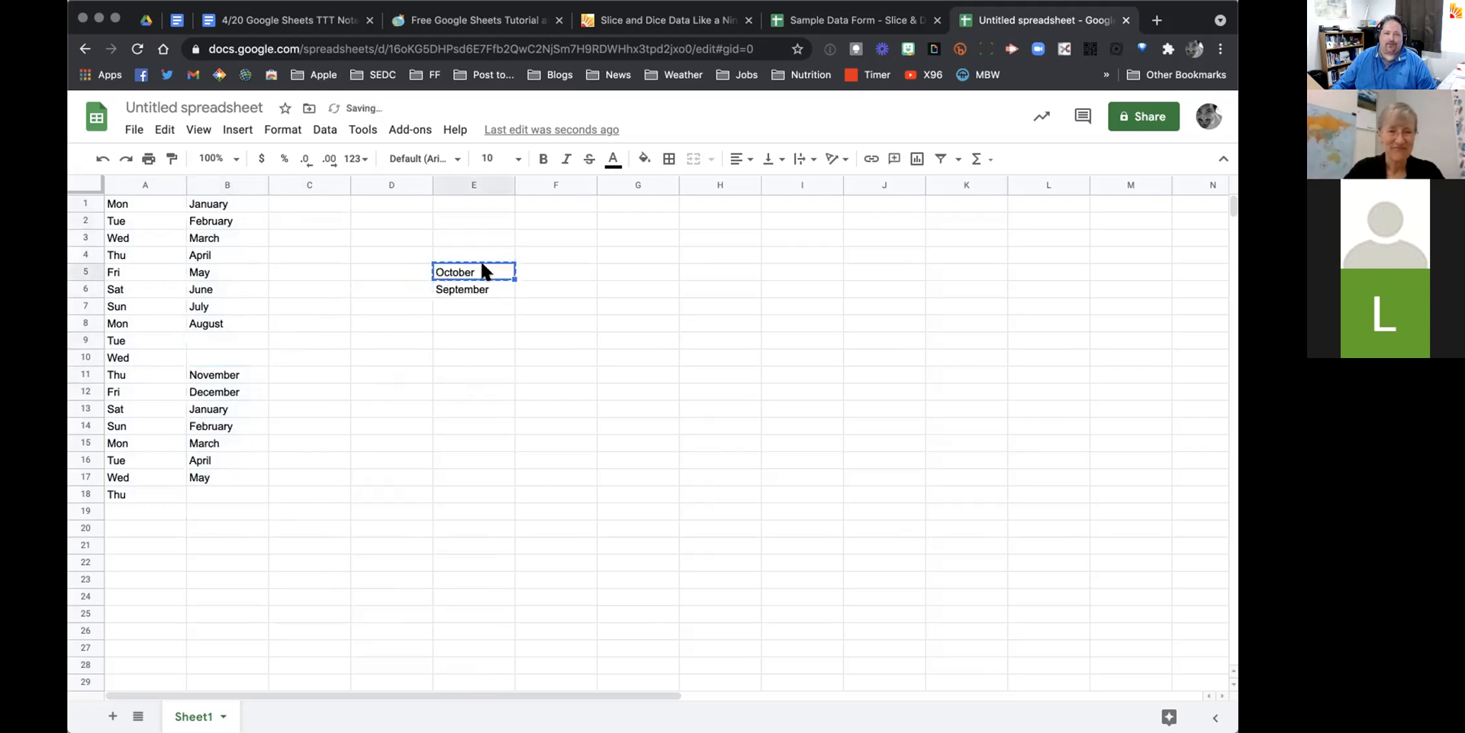
{"action": "left_click", "coordinate": [200, 427]}
{"action": "left_click_drag", "start_coordinate": [216, 412], "coordinate": [493, 253]}
{"action": "left_click", "coordinate": [492, 341]}
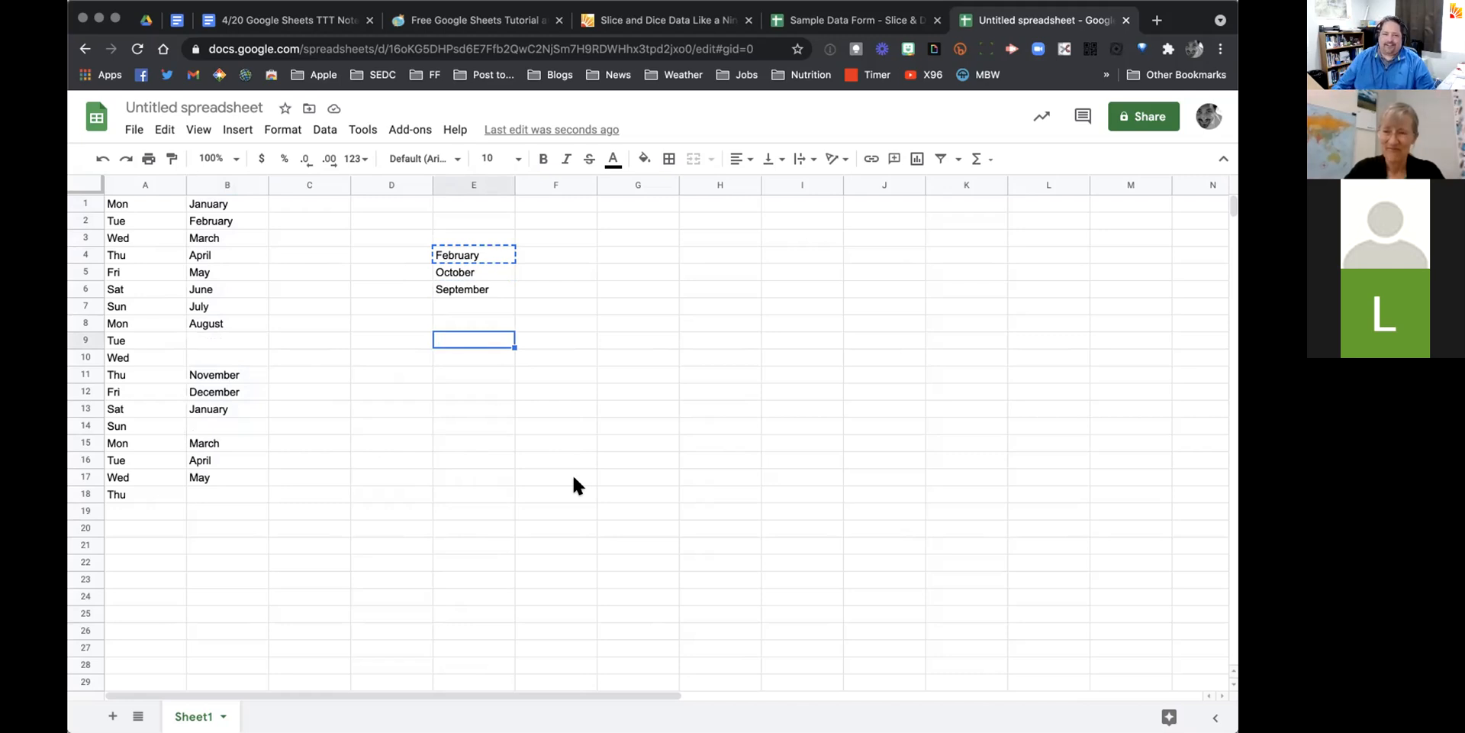
Step: Move February from E4 to E11 and October from E5 to F11
{"action": "left_click", "coordinate": [484, 260]}
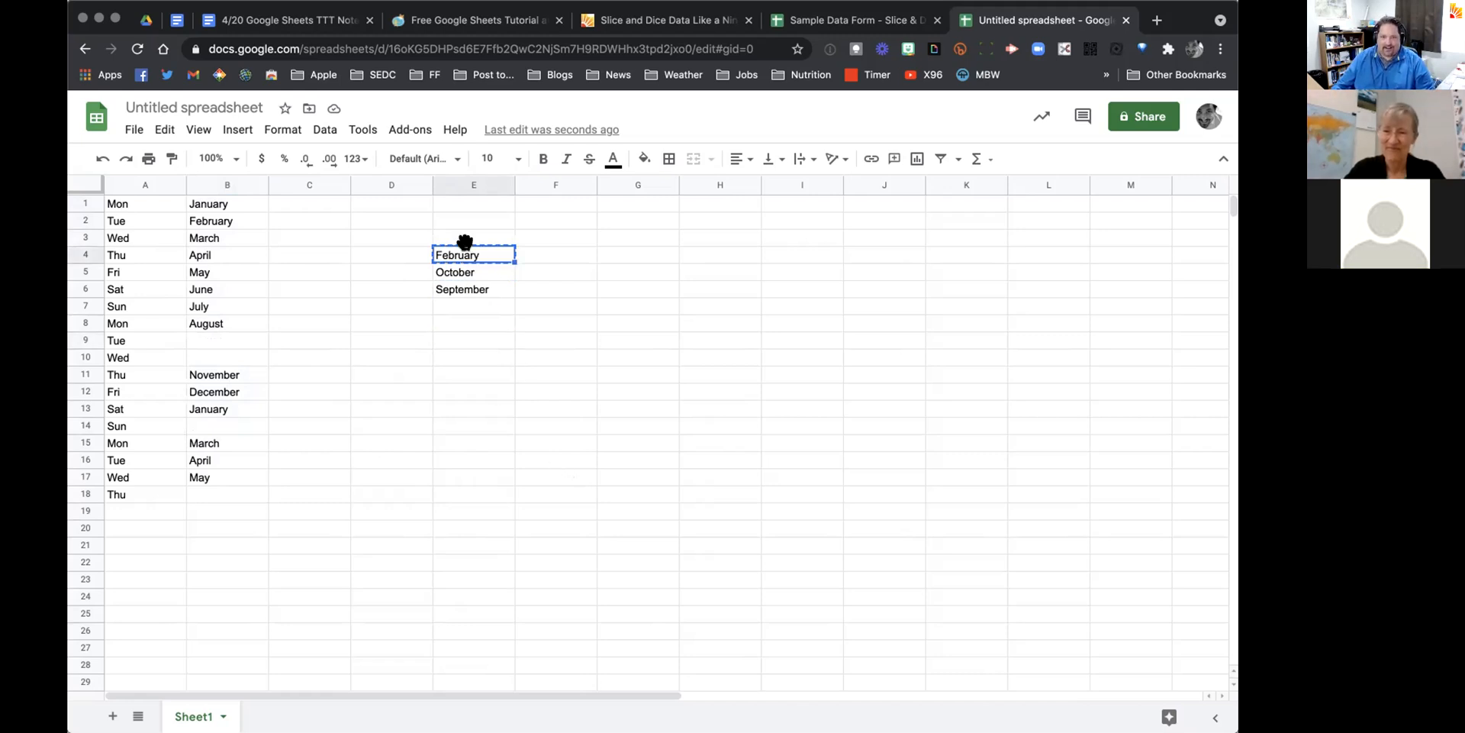
{"action": "left_click", "coordinate": [468, 368]}
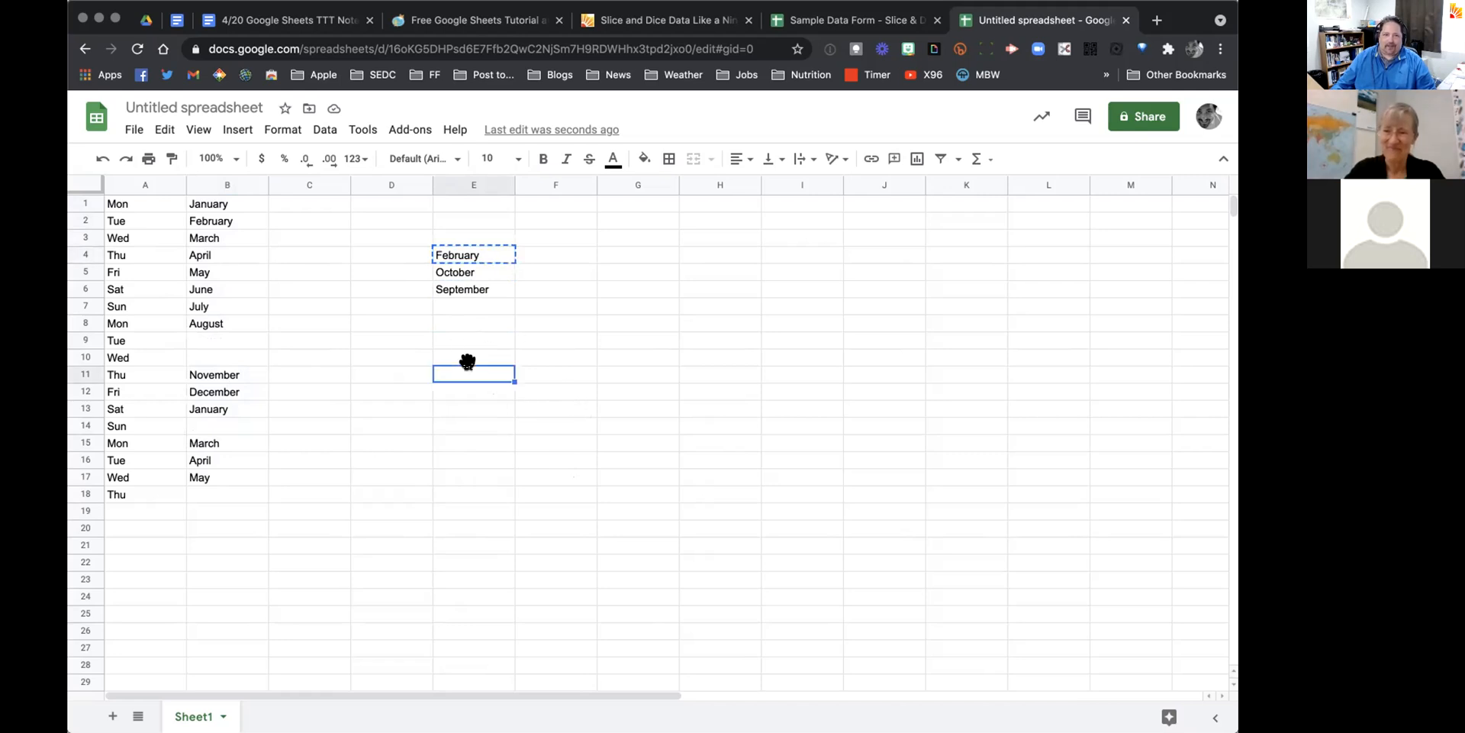
{"action": "key", "text": "ctrl+v"}
{"action": "left_click", "coordinate": [466, 271]}
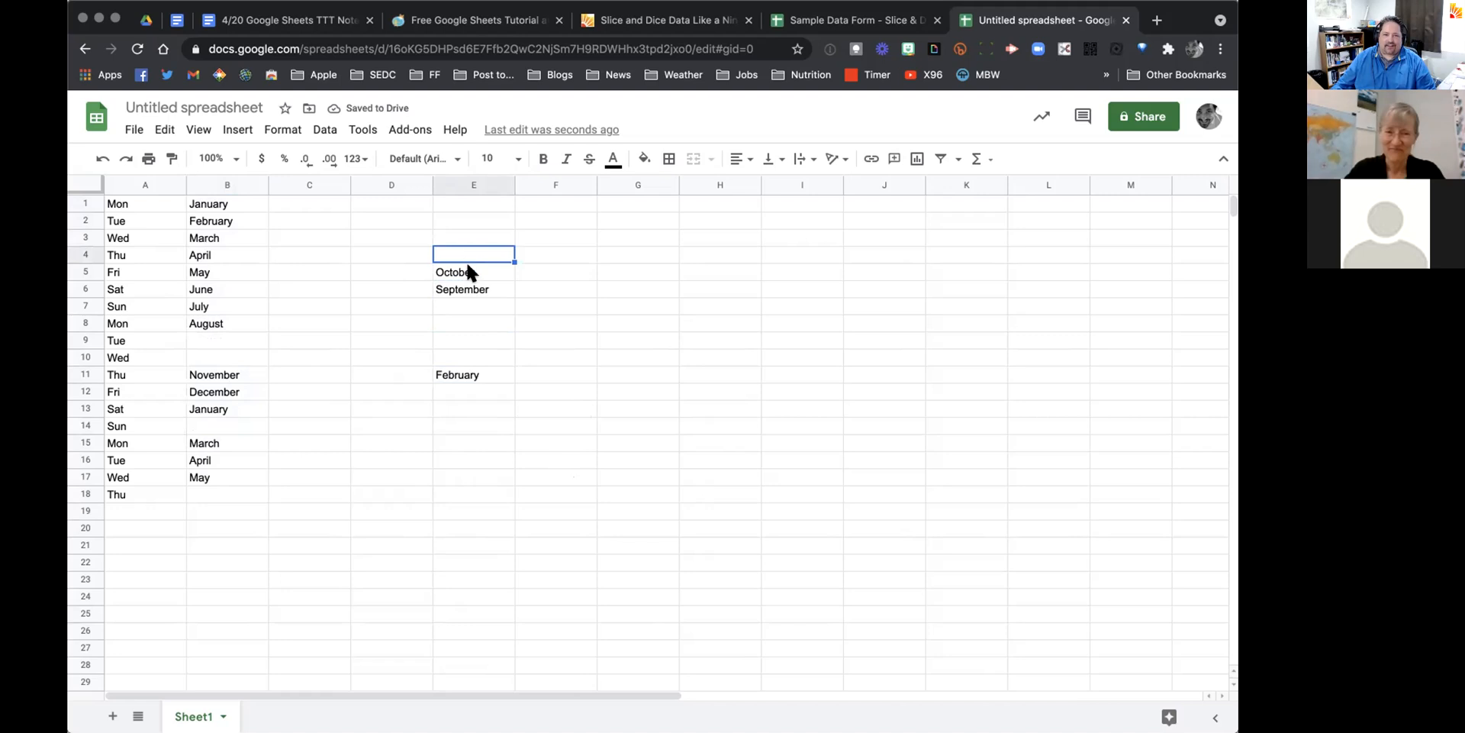
{"action": "left_click_drag", "start_coordinate": [465, 254], "coordinate": [535, 308]}
{"action": "left_click_drag", "start_coordinate": [545, 370], "coordinate": [546, 372]}
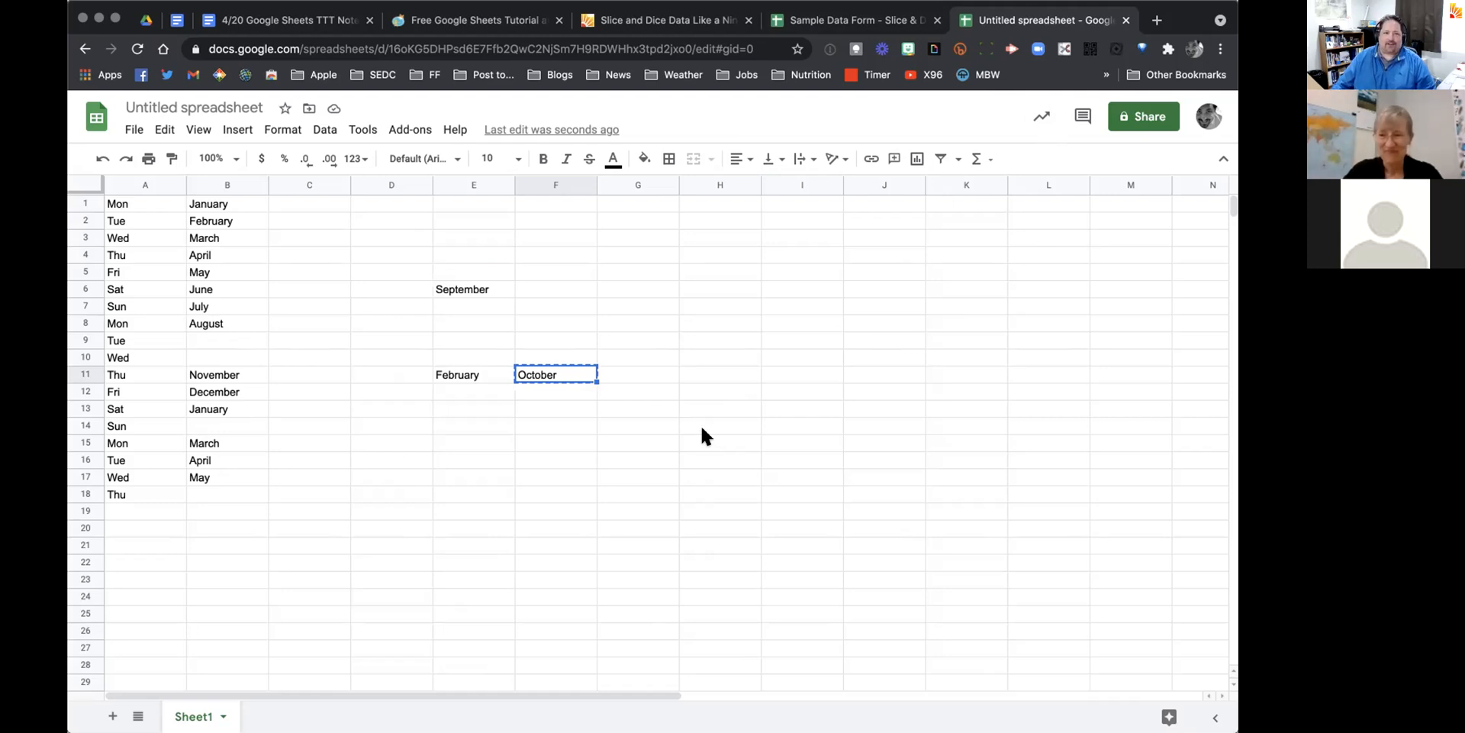
{"action": "scroll", "coordinate": [491, 360], "scroll_direction": "down", "scroll_amount": 1}
{"action": "scroll", "coordinate": [491, 360], "scroll_direction": "up", "scroll_amount": 1}
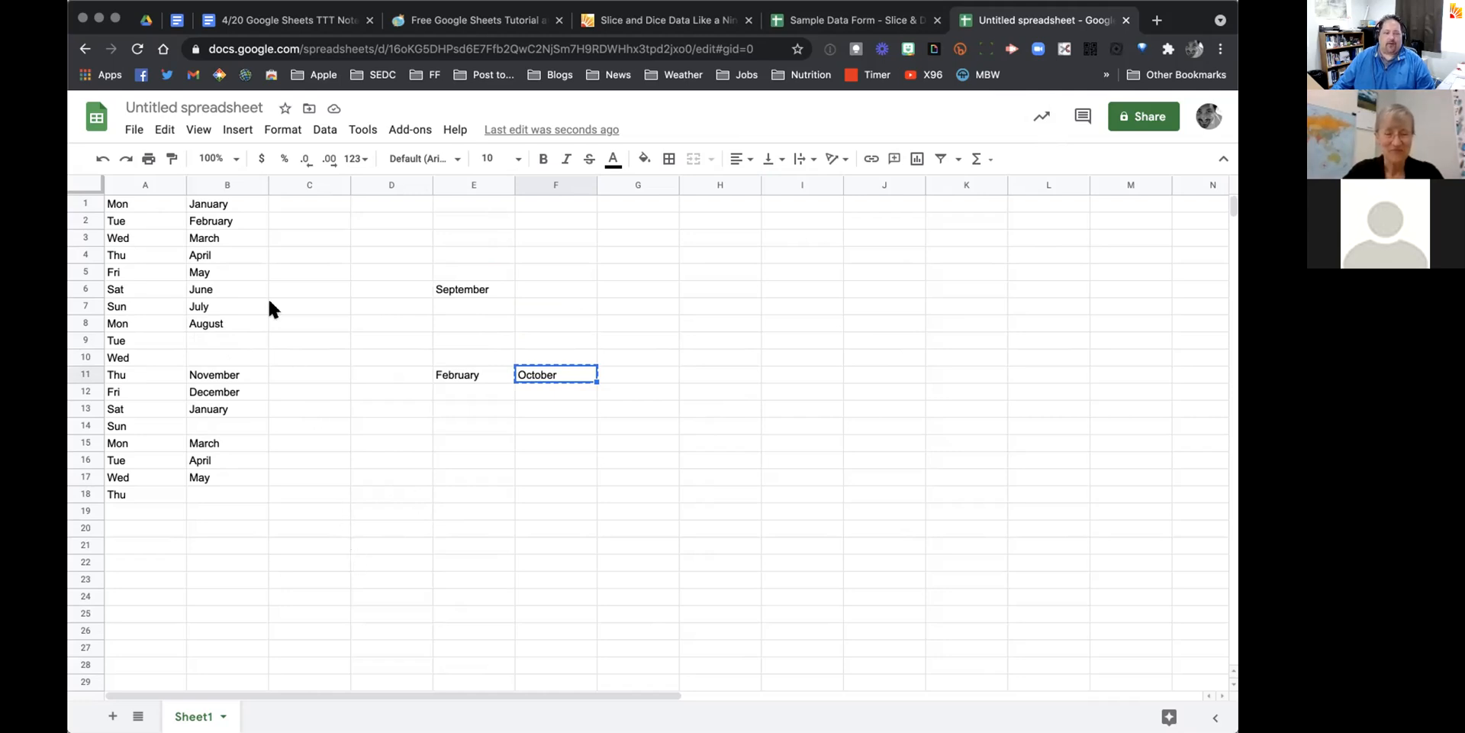
{"action": "left_click", "coordinate": [135, 131]}
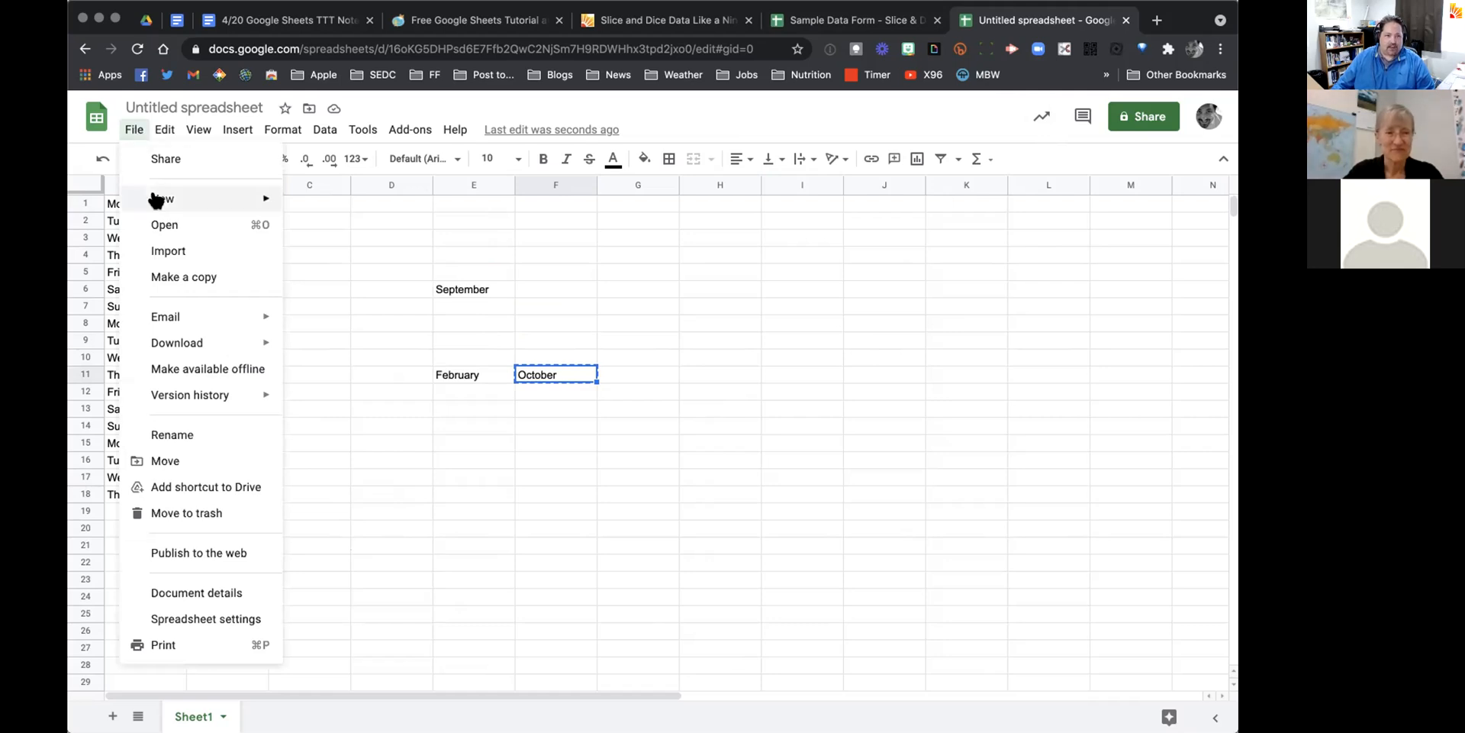
{"action": "left_click", "coordinate": [338, 485]}
Step: Switch to the Google Drive tab and reload the Tuesday Tech Talks folder
{"action": "left_click", "coordinate": [155, 20]}
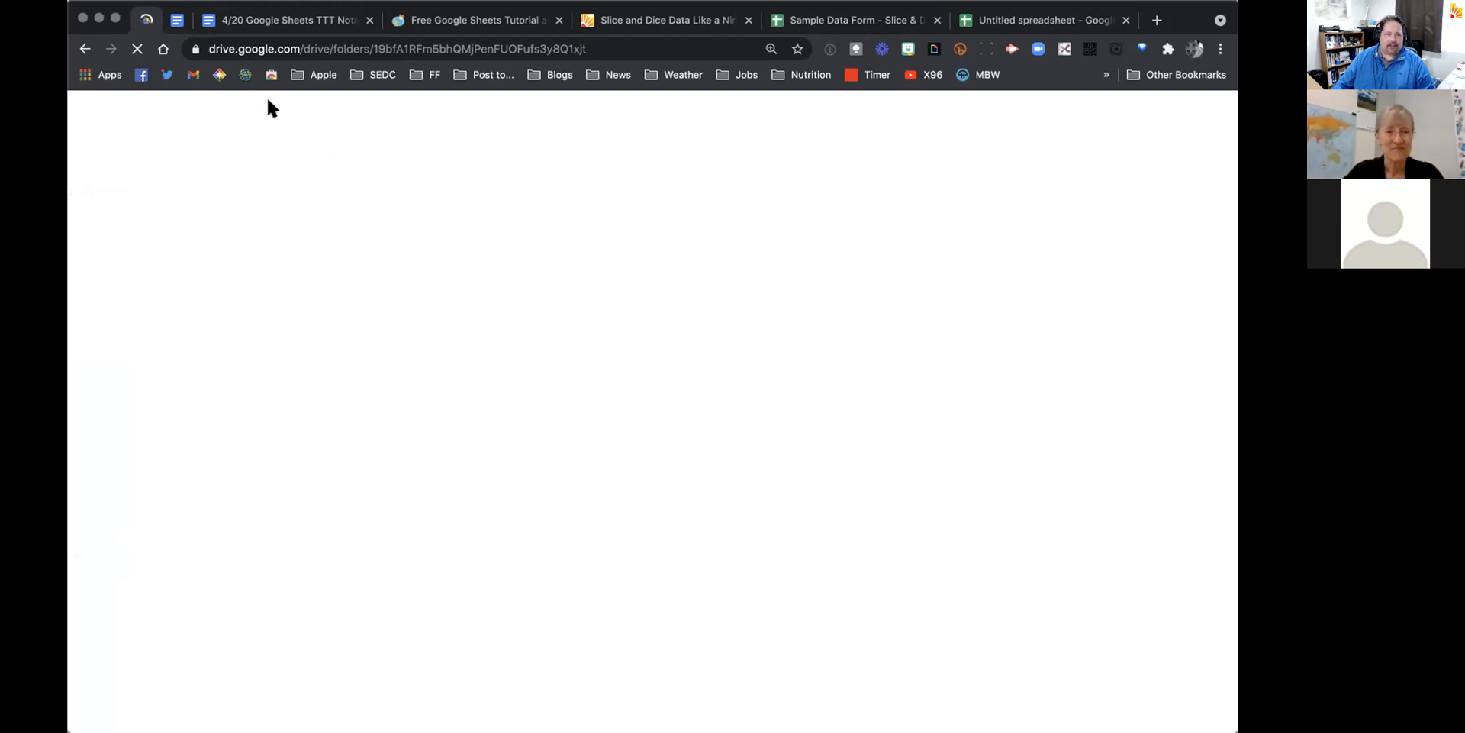
{"action": "left_click", "coordinate": [138, 50]}
{"action": "left_click", "coordinate": [135, 50]}
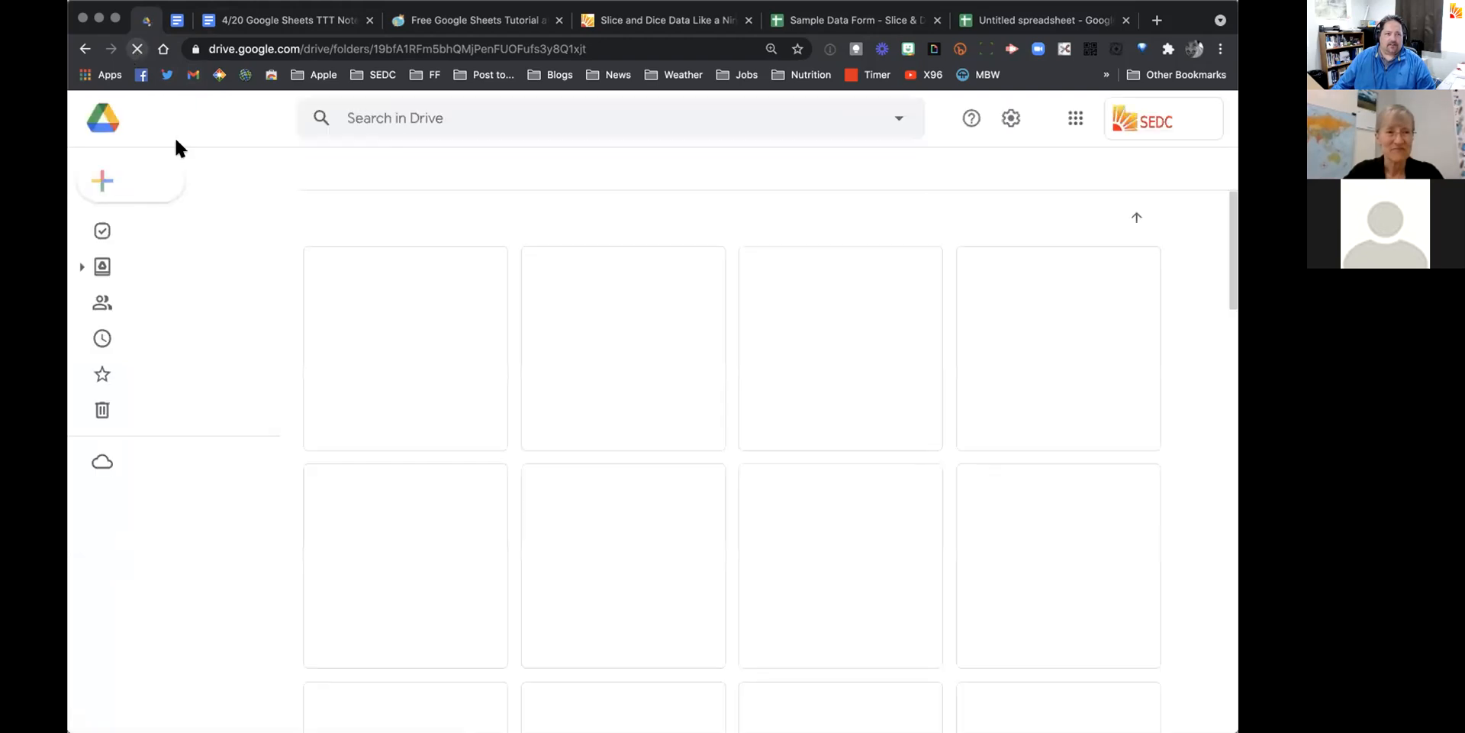
Step: Open the Google Sheets template gallery from Drive's new-file options and show the General templates
{"action": "left_click", "coordinate": [142, 181]}
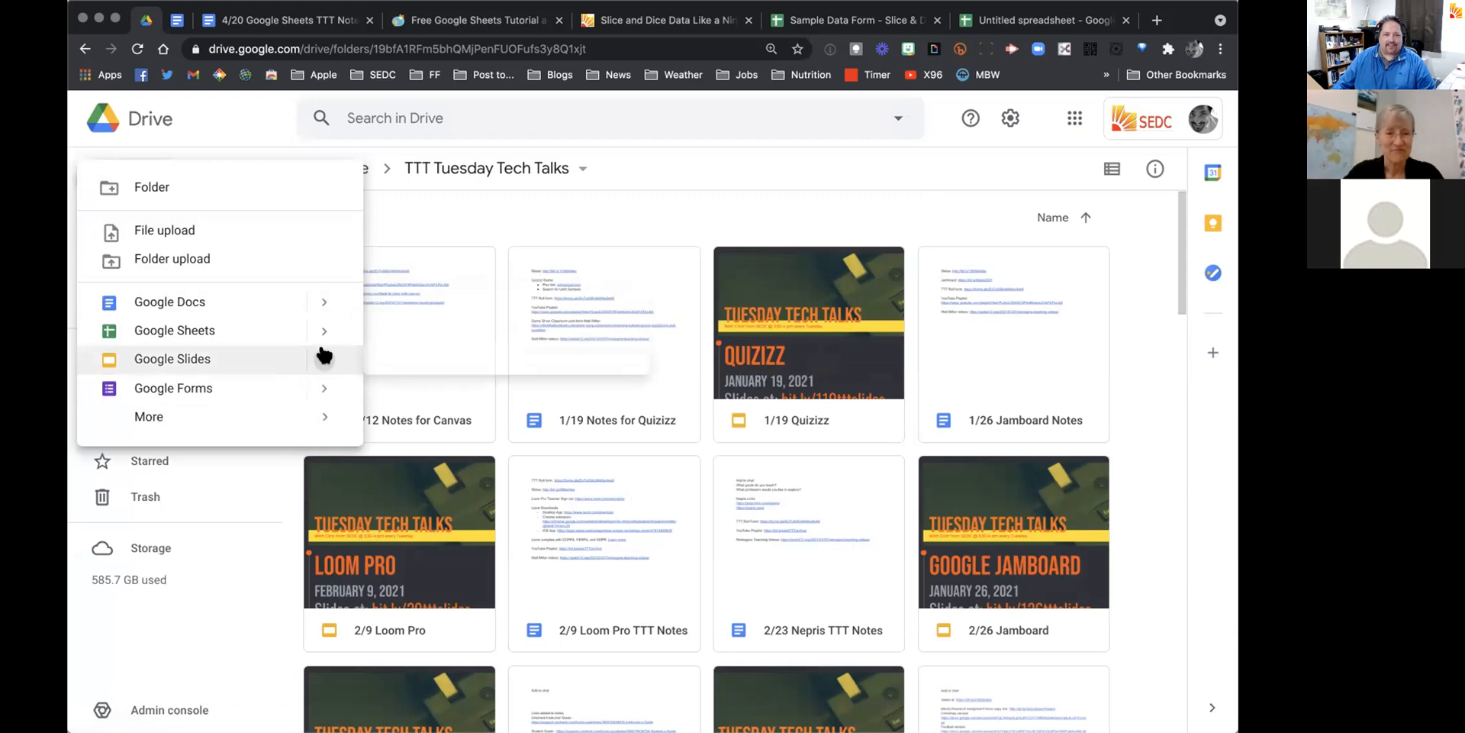
{"action": "mouse_move", "coordinate": [319, 305]}
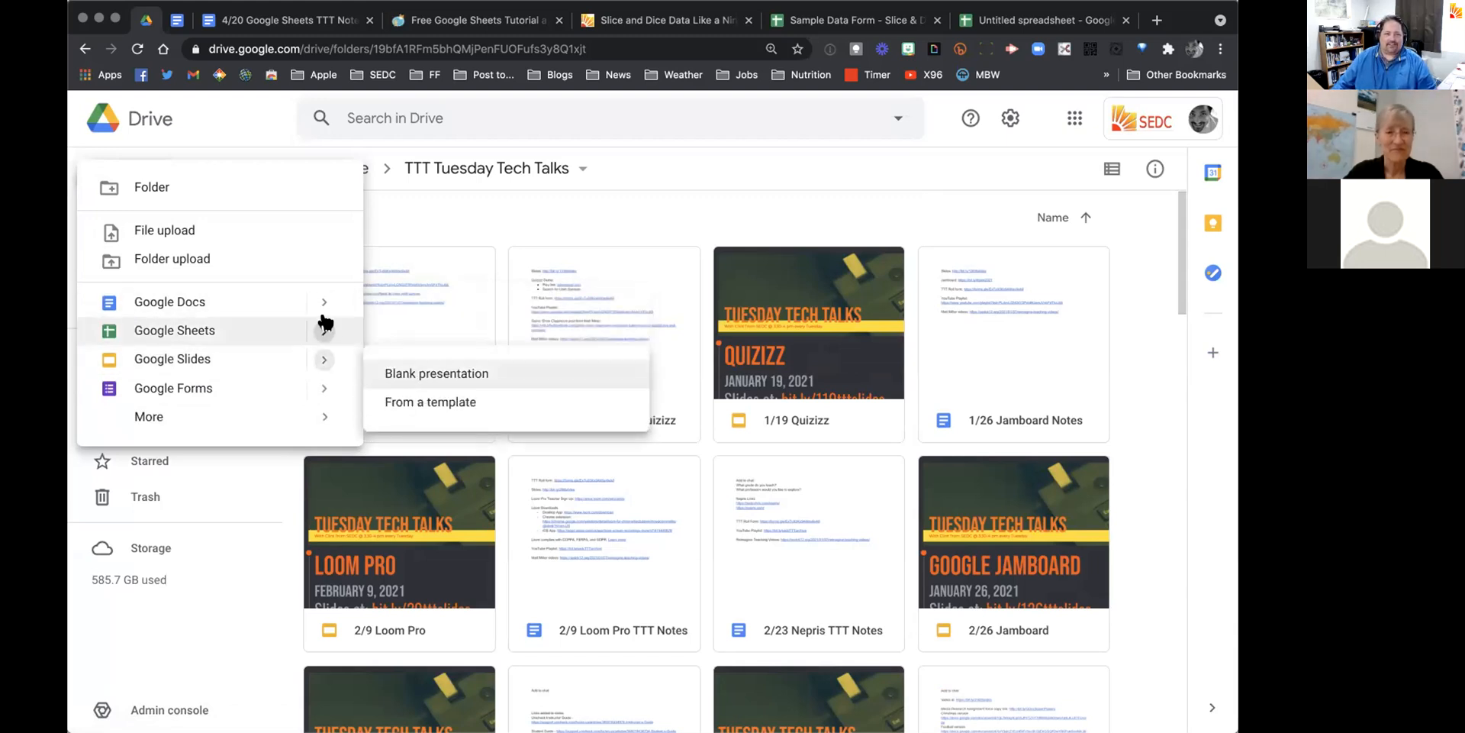
{"action": "mouse_move", "coordinate": [372, 328]}
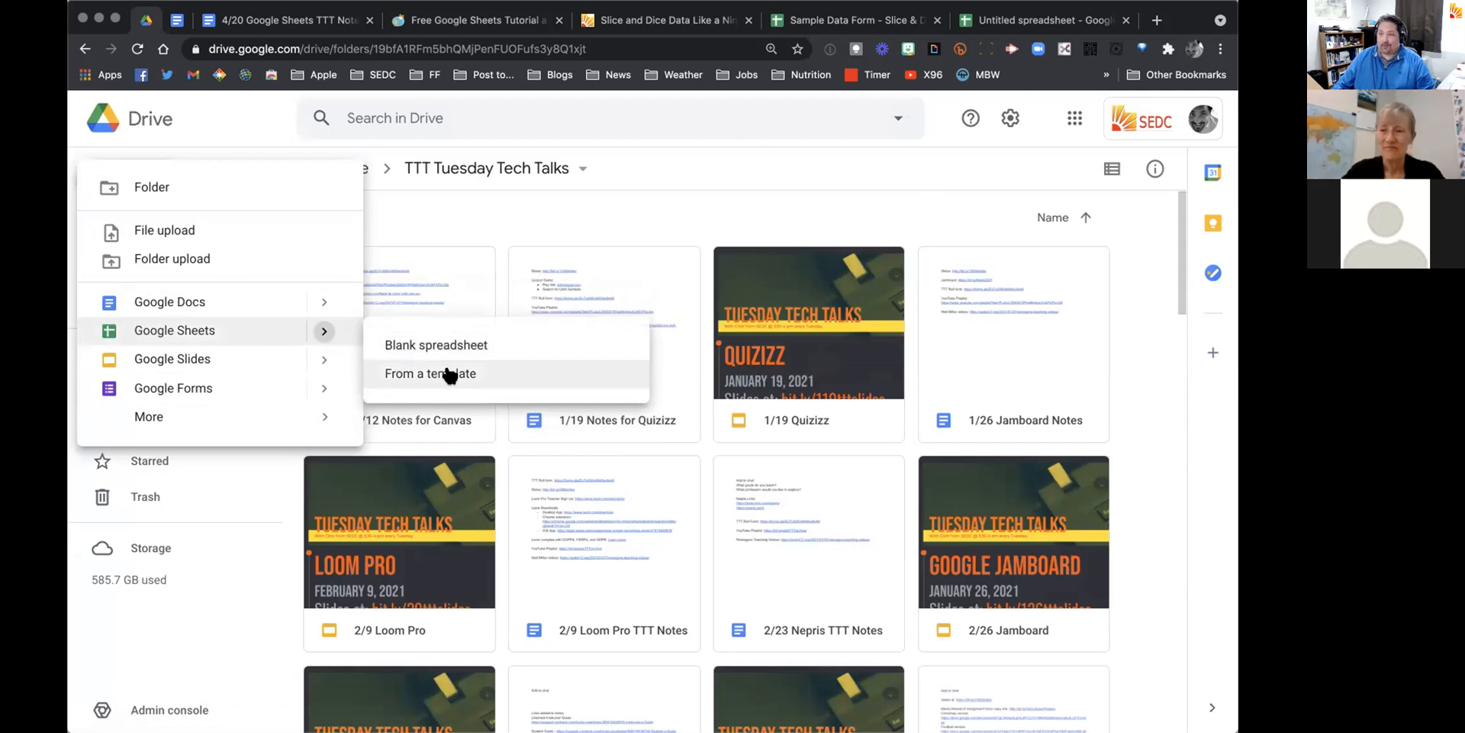
{"action": "left_click", "coordinate": [450, 374]}
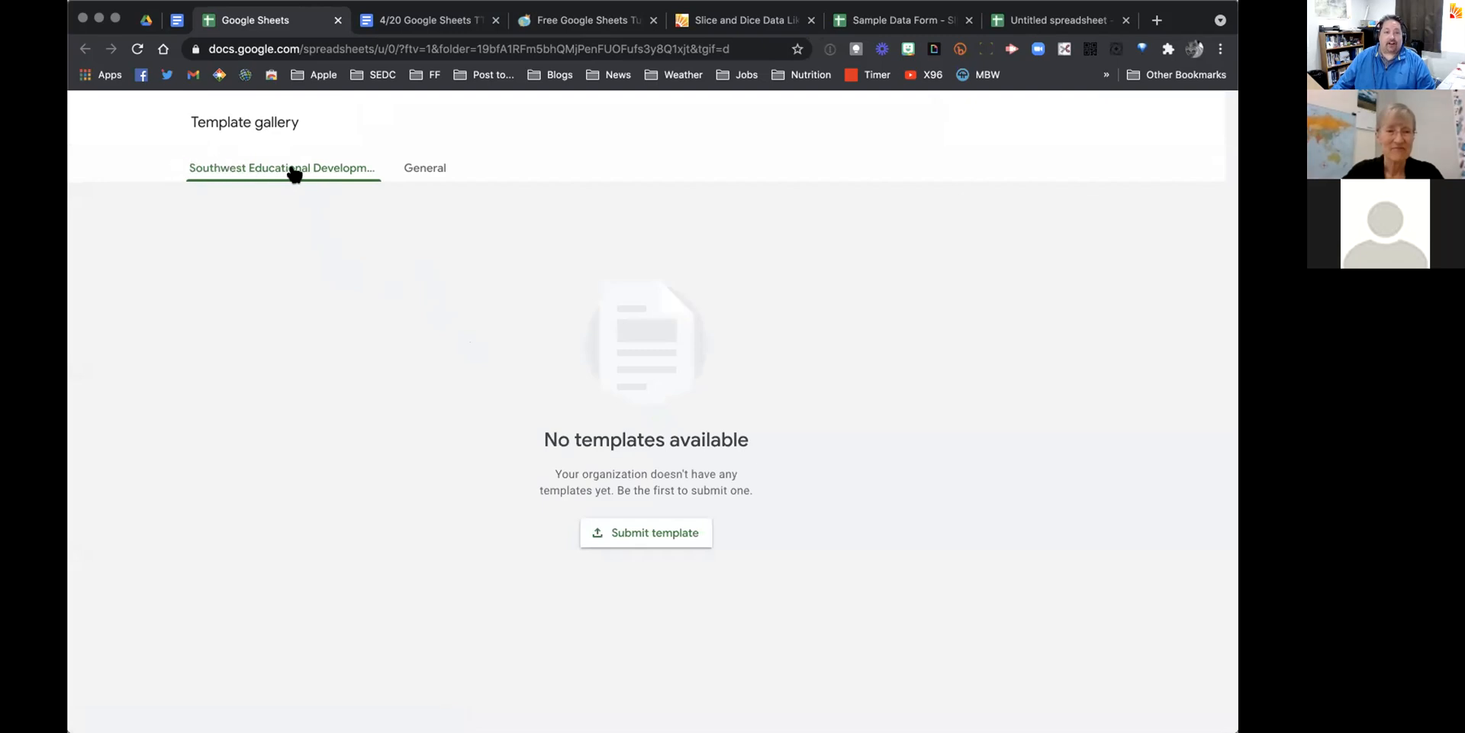
{"action": "left_click", "coordinate": [426, 167]}
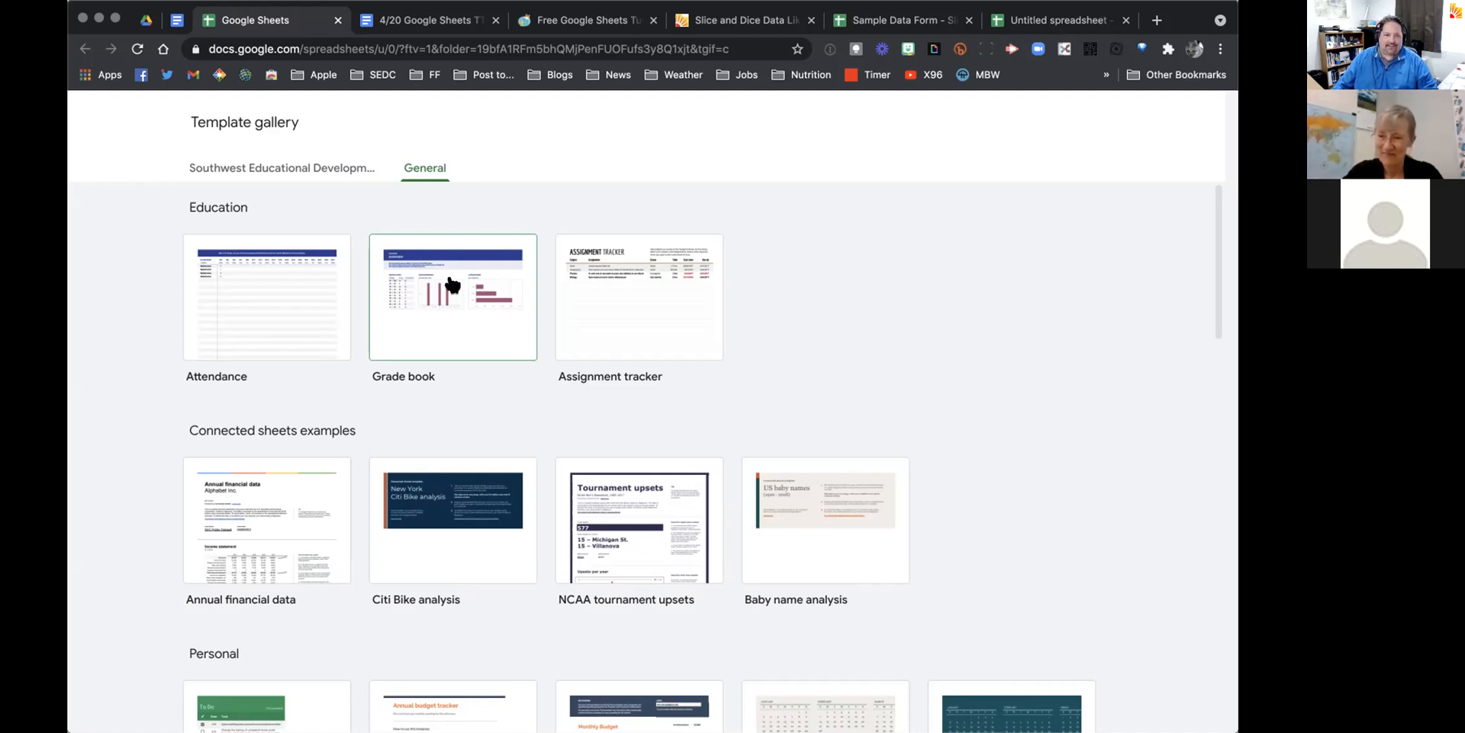
Step: Return to the untitled spreadsheet and delete all values from the entire sheet
{"action": "left_click", "coordinate": [1053, 27]}
{"action": "left_click_drag", "start_coordinate": [128, 198], "coordinate": [208, 376]}
{"action": "key", "text": "ctrl+c"}
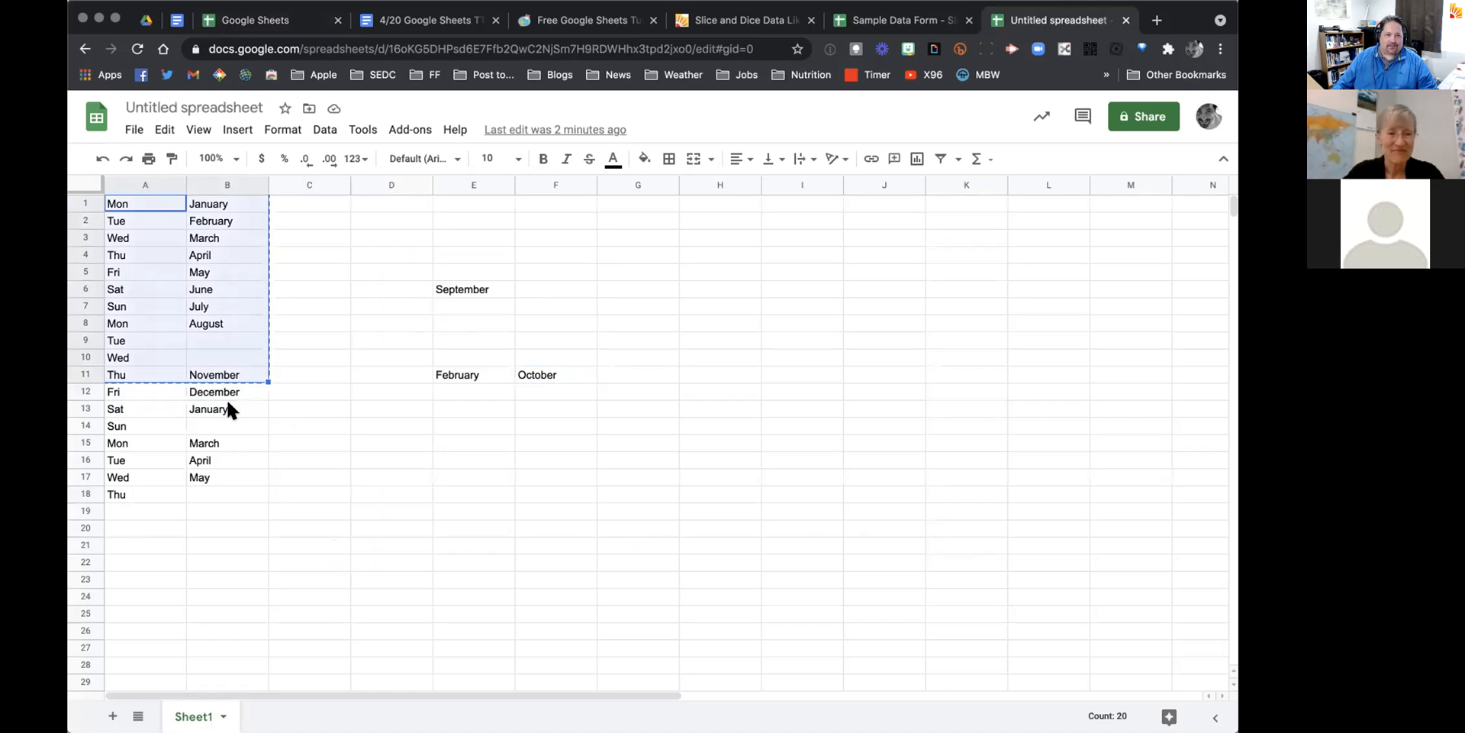
{"action": "left_click", "coordinate": [239, 458]}
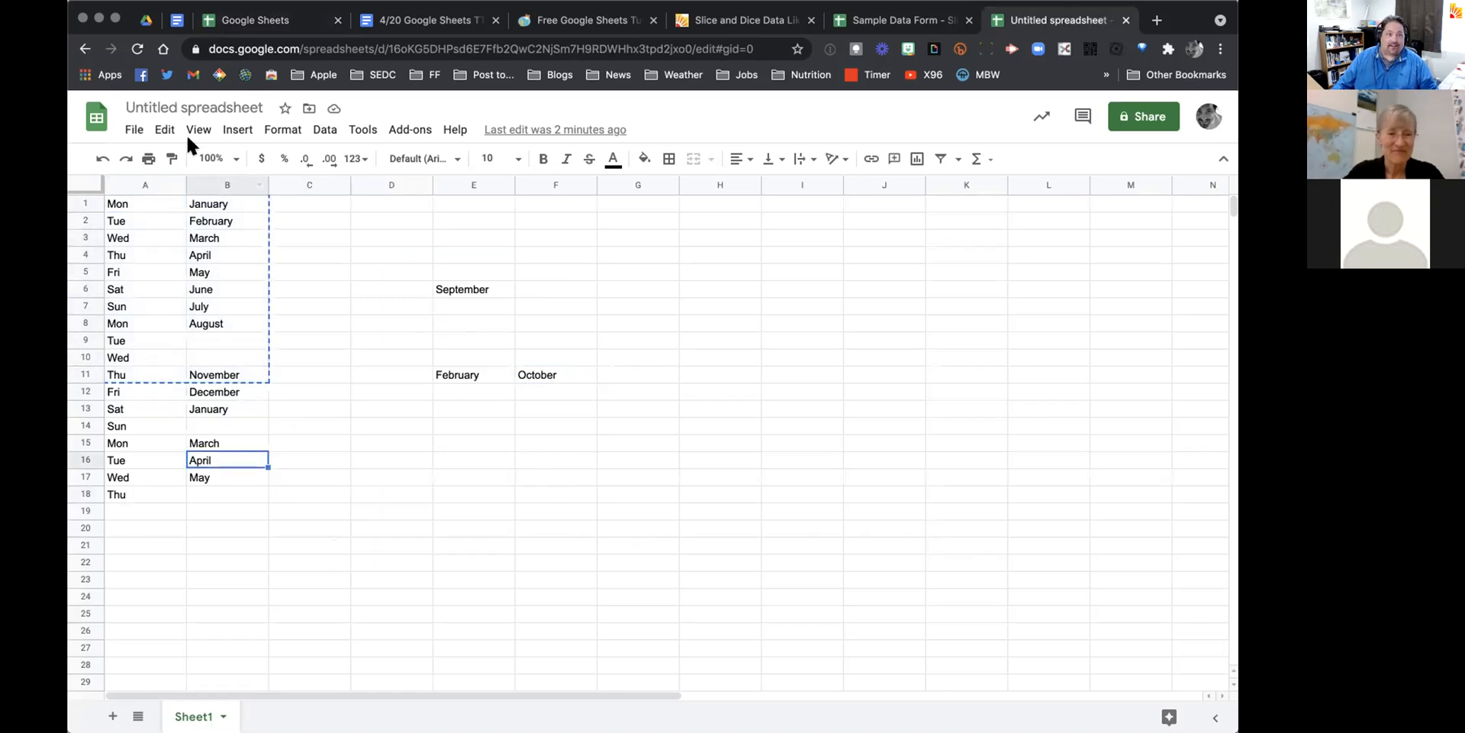
{"action": "left_click", "coordinate": [84, 177]}
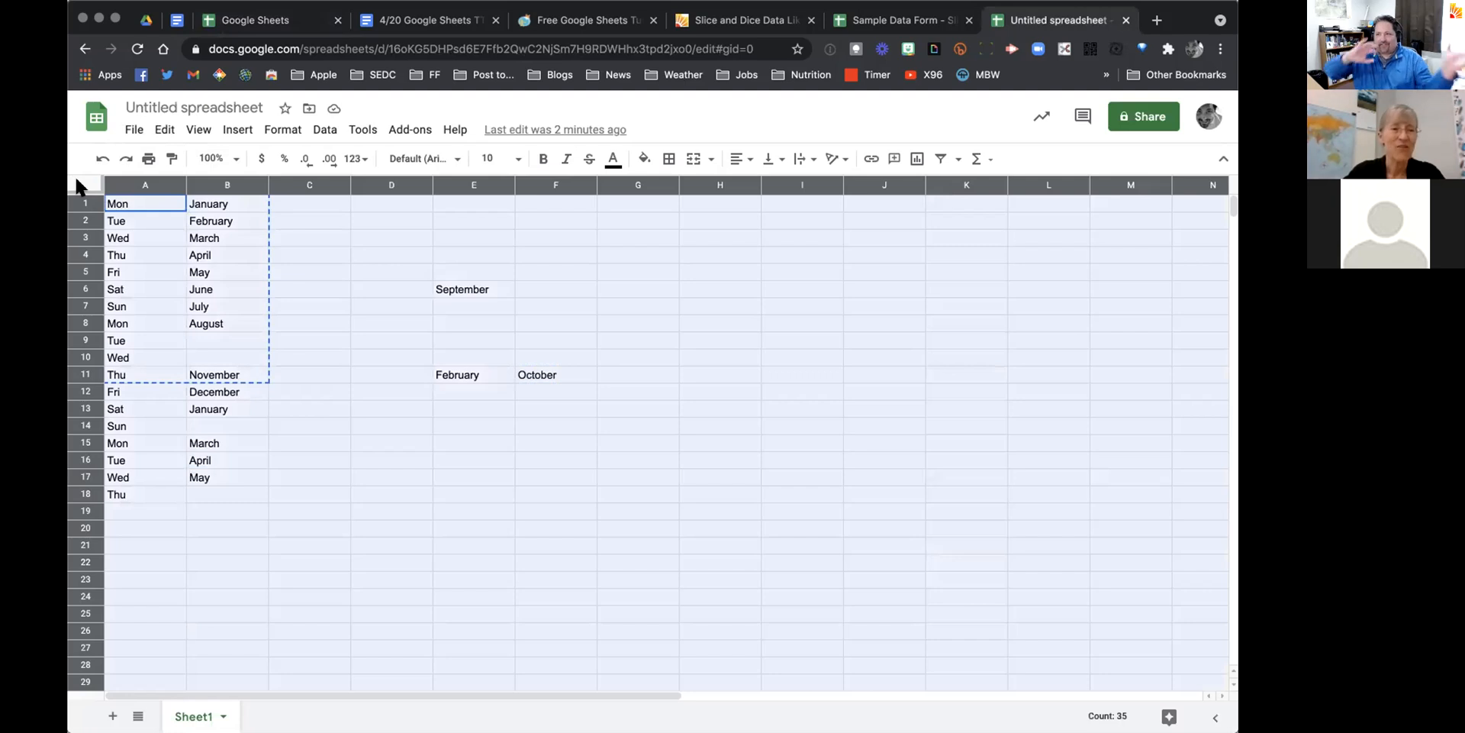
{"action": "left_click", "coordinate": [165, 130]}
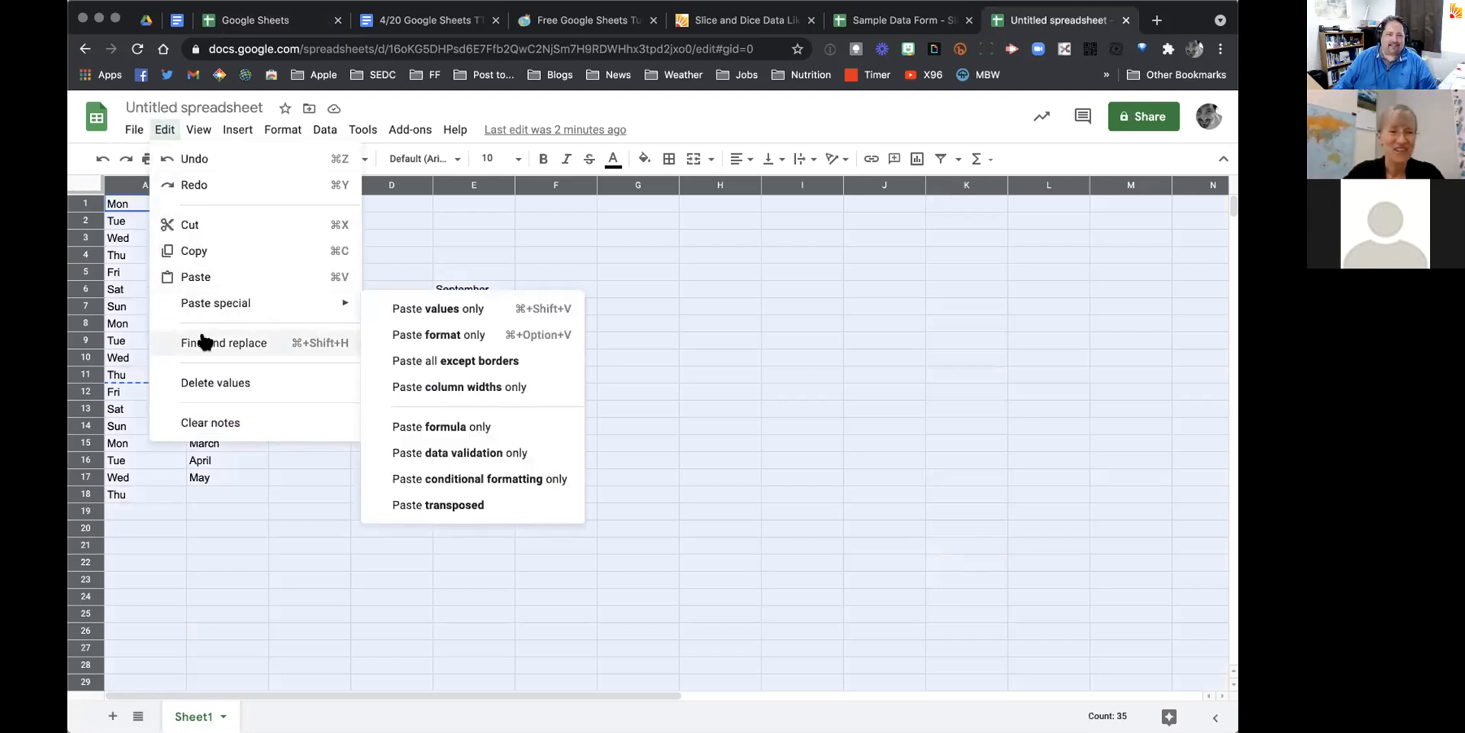
{"action": "left_click", "coordinate": [206, 381]}
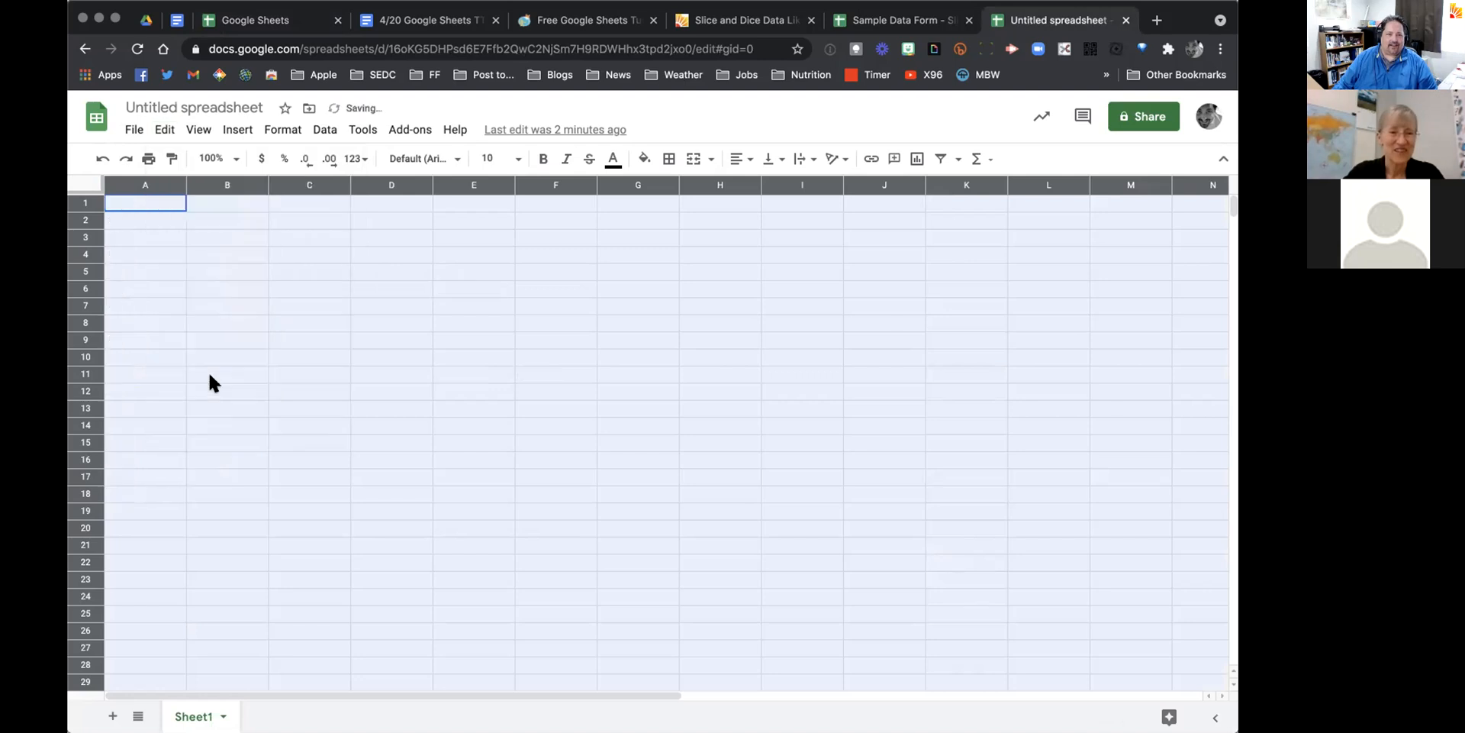
Step: Enter January and February in cells A2 and A3 and autofill the months down to November in row 12
{"action": "left_click", "coordinate": [145, 201]}
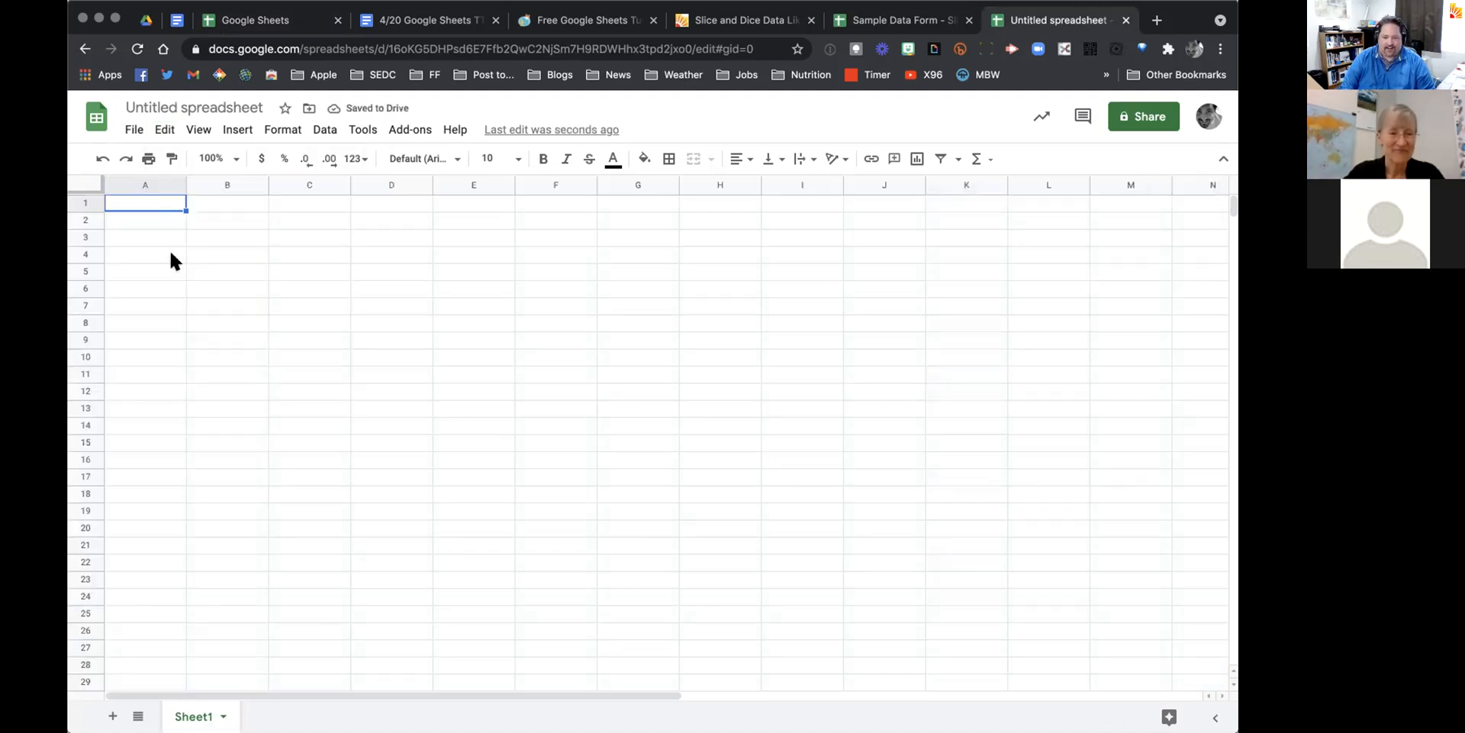
{"action": "key", "text": "Down"}
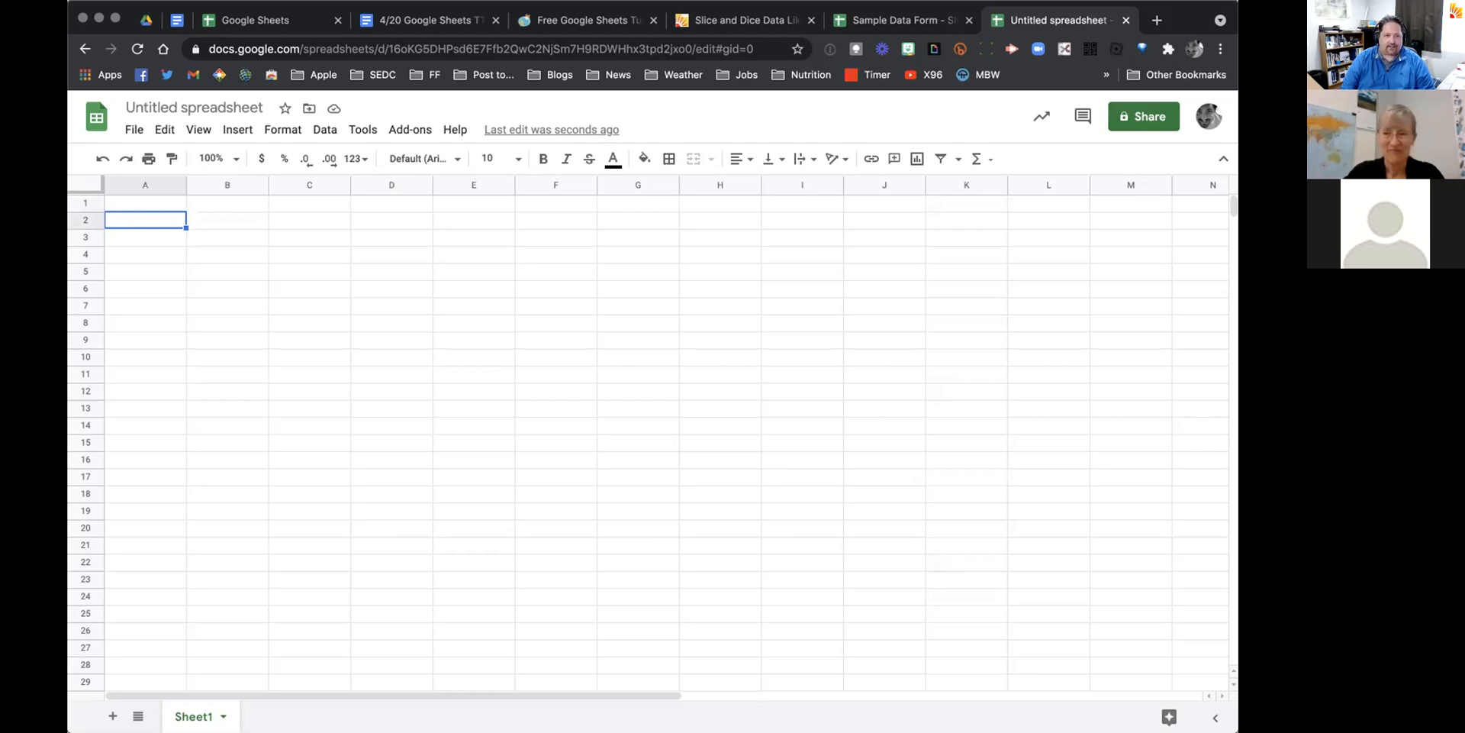
{"action": "type", "text": "January"}
{"action": "key", "text": "Return"}
{"action": "type", "text": "Febru"}
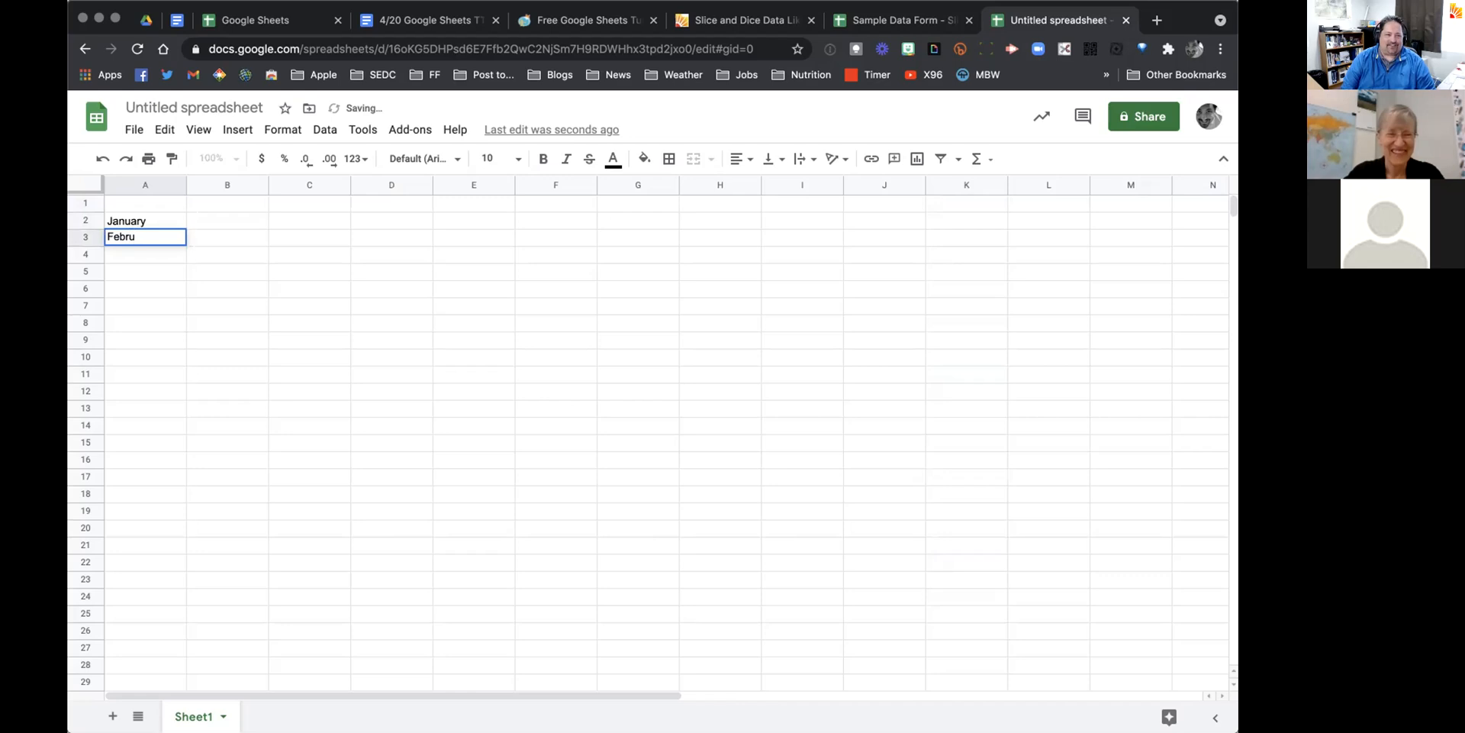
{"action": "type", "text": "ary"}
{"action": "key", "text": "shift+Up"}
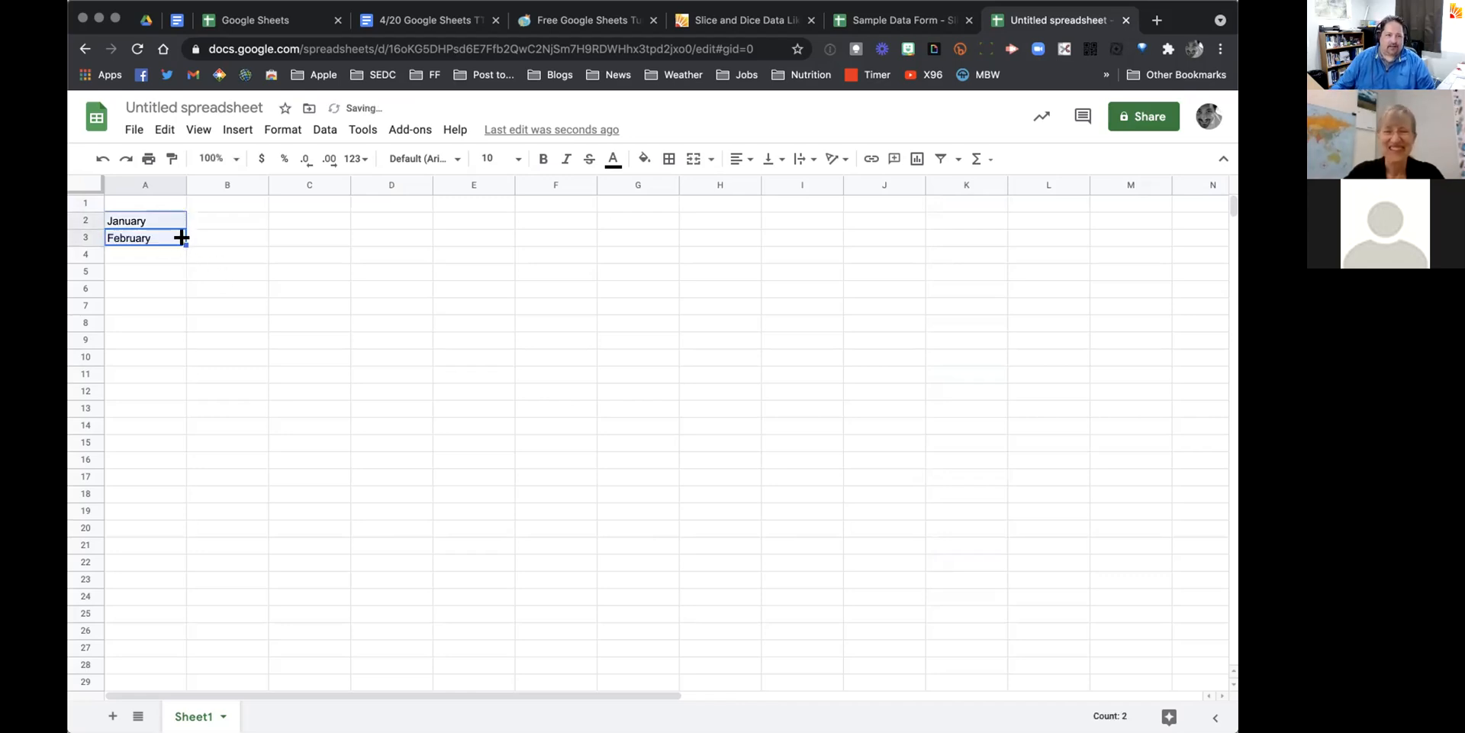
{"action": "left_click_drag", "start_coordinate": [183, 239], "coordinate": [180, 391]}
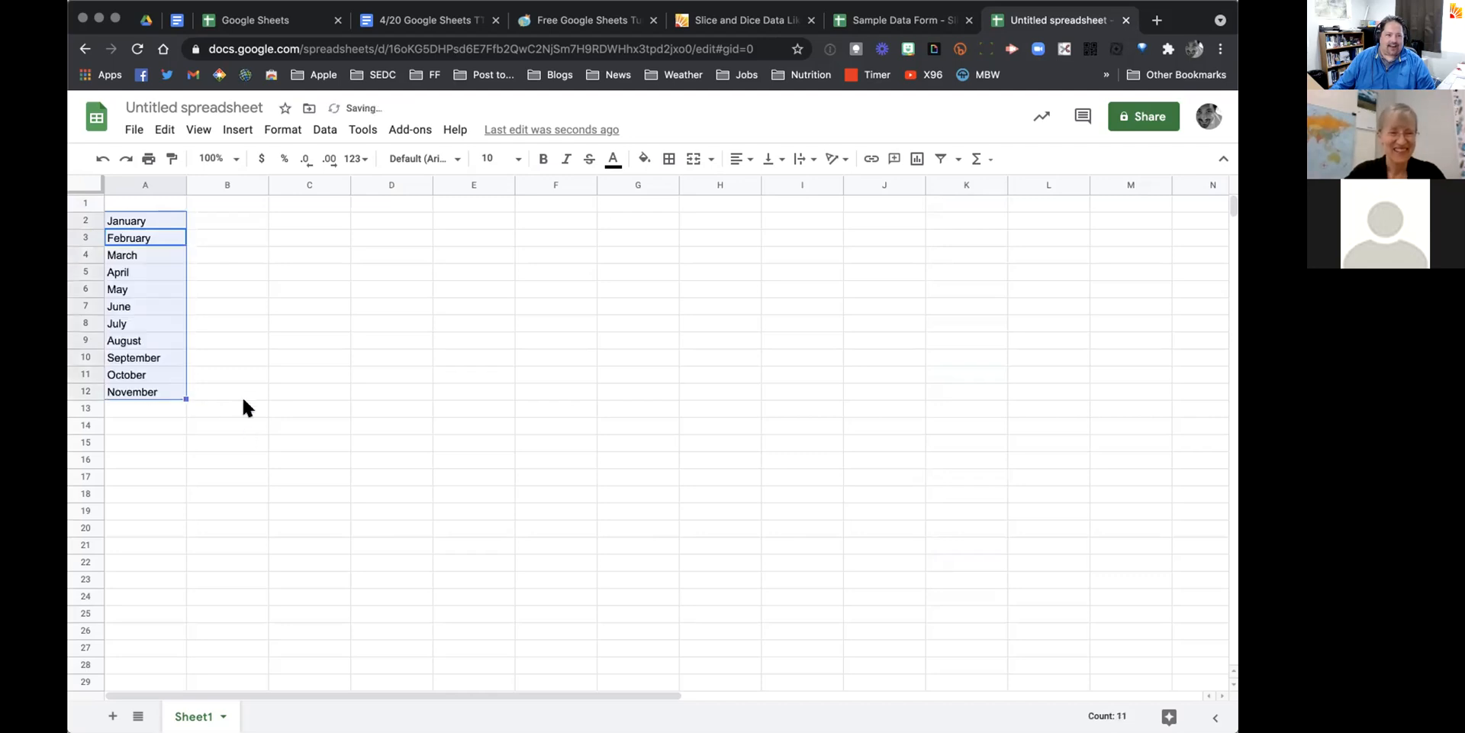
Step: Enter 1, 2 and 3 in cells B1 to D1 and autofill the number series across to 10 in column K
{"action": "left_click", "coordinate": [223, 198]}
{"action": "type", "text": "1"}
{"action": "key", "text": "Tab"}
{"action": "type", "text": "2"}
{"action": "key", "text": "Tab"}
{"action": "type", "text": "3"}
{"action": "key", "text": "Tab"}
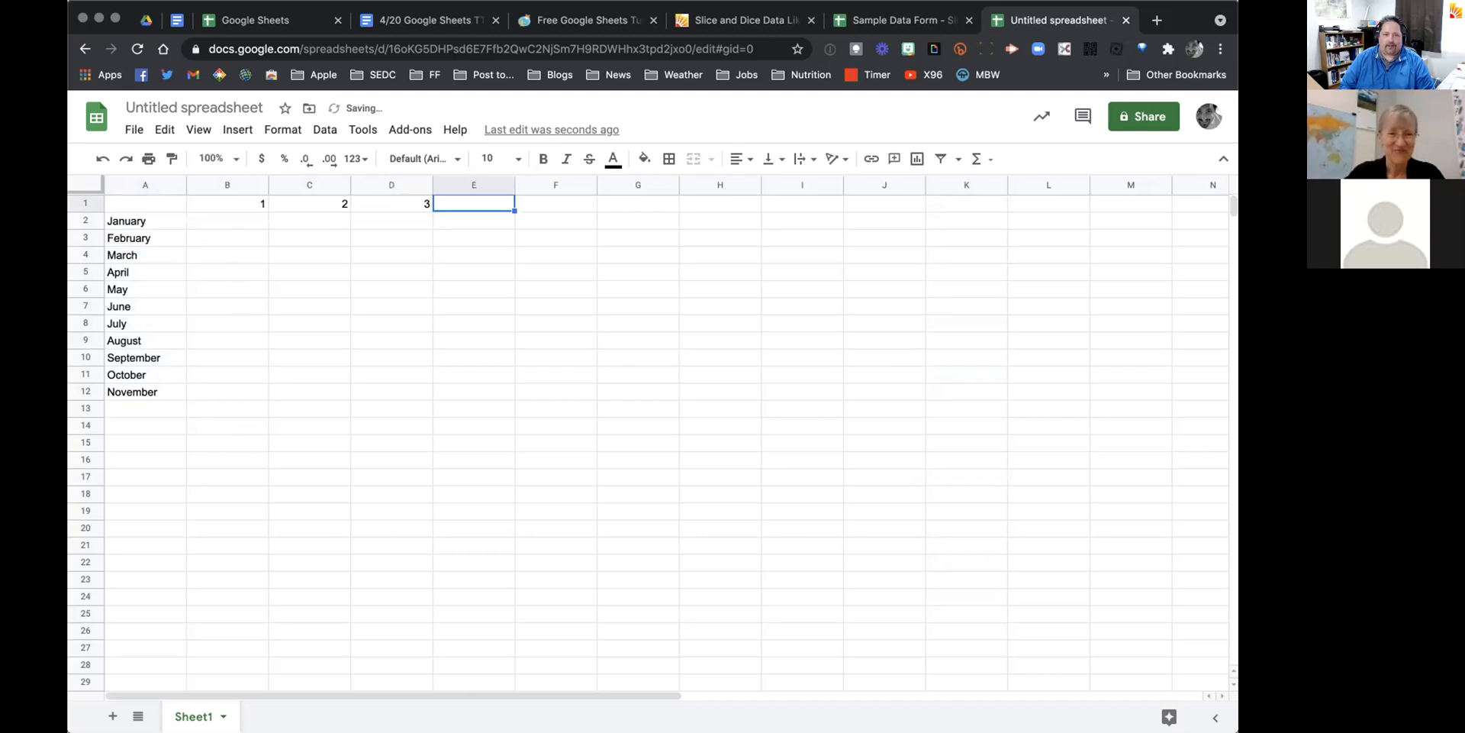
{"action": "left_click", "coordinate": [223, 199]}
{"action": "left_click_drag", "start_coordinate": [223, 200], "coordinate": [986, 201]}
{"action": "left_click", "coordinate": [216, 220]}
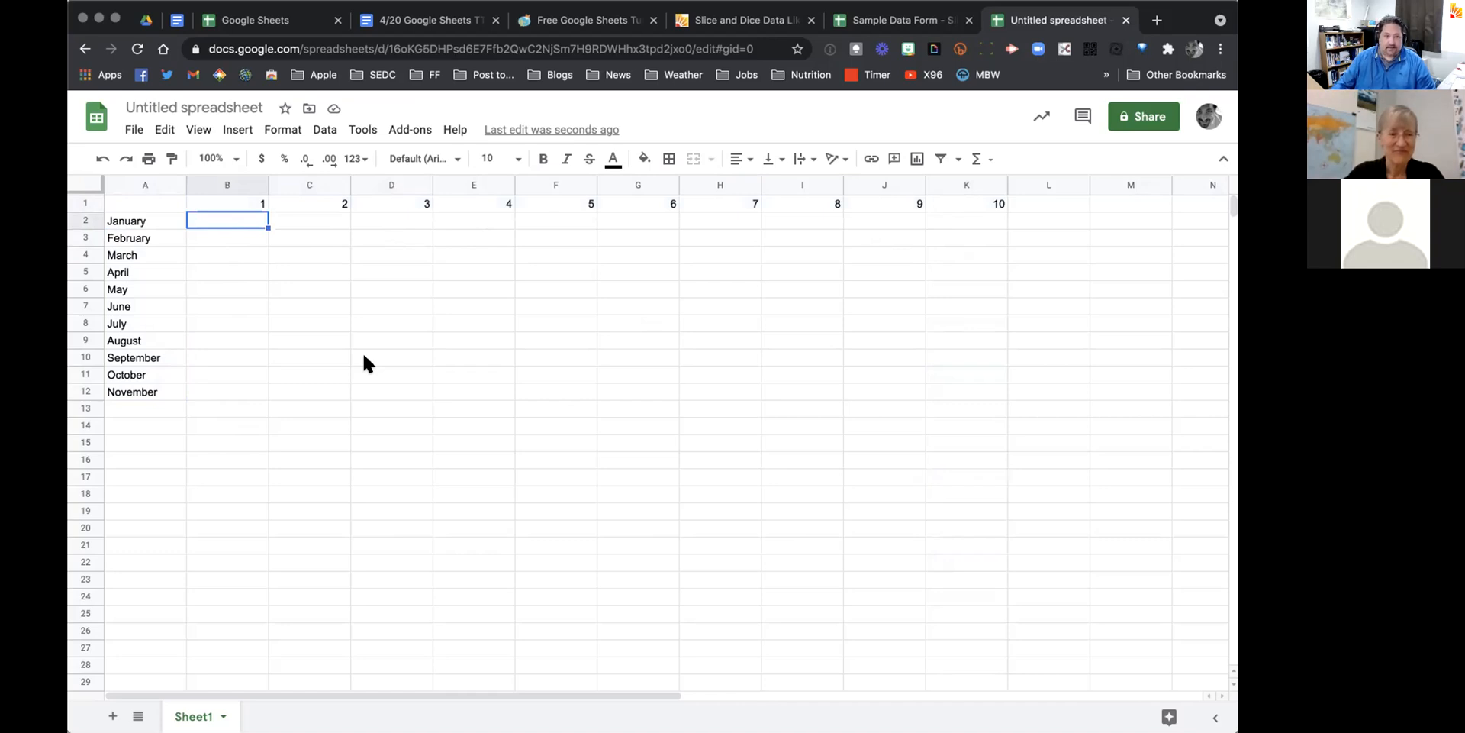
Step: Move the month list in column A down one row so that it starts in cell A3
{"action": "left_click_drag", "start_coordinate": [145, 221], "coordinate": [140, 391]}
{"action": "key", "text": "ctrl+c"}
{"action": "left_click_drag", "start_coordinate": [155, 212], "coordinate": [152, 217]}
{"action": "left_click", "coordinate": [162, 205]}
Step: Label cell A2 "Point Total" and cell A1 "Assignment #"
{"action": "left_click", "coordinate": [161, 217]}
{"action": "type", "text": "Point Total"}
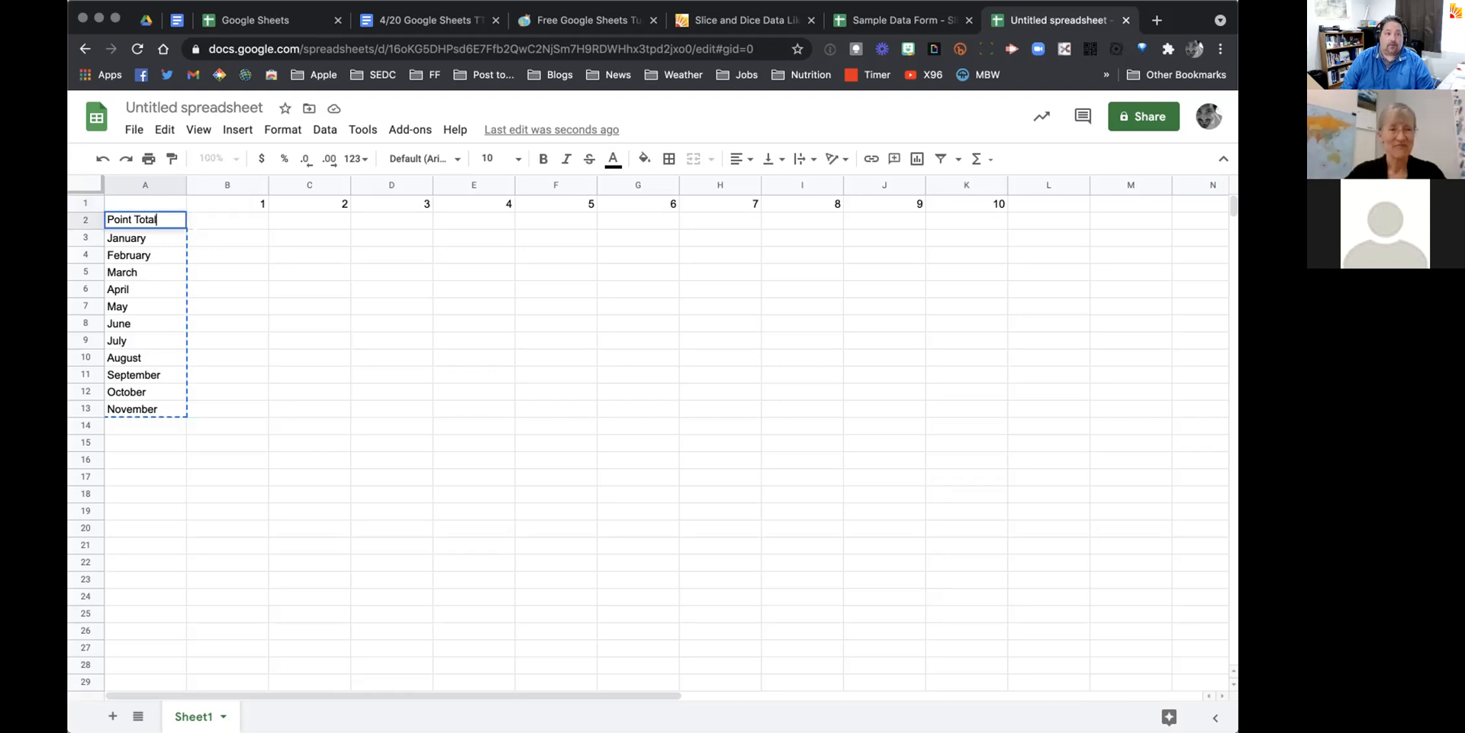
{"action": "key", "text": "Up"}
{"action": "type", "text": "Assignment"}
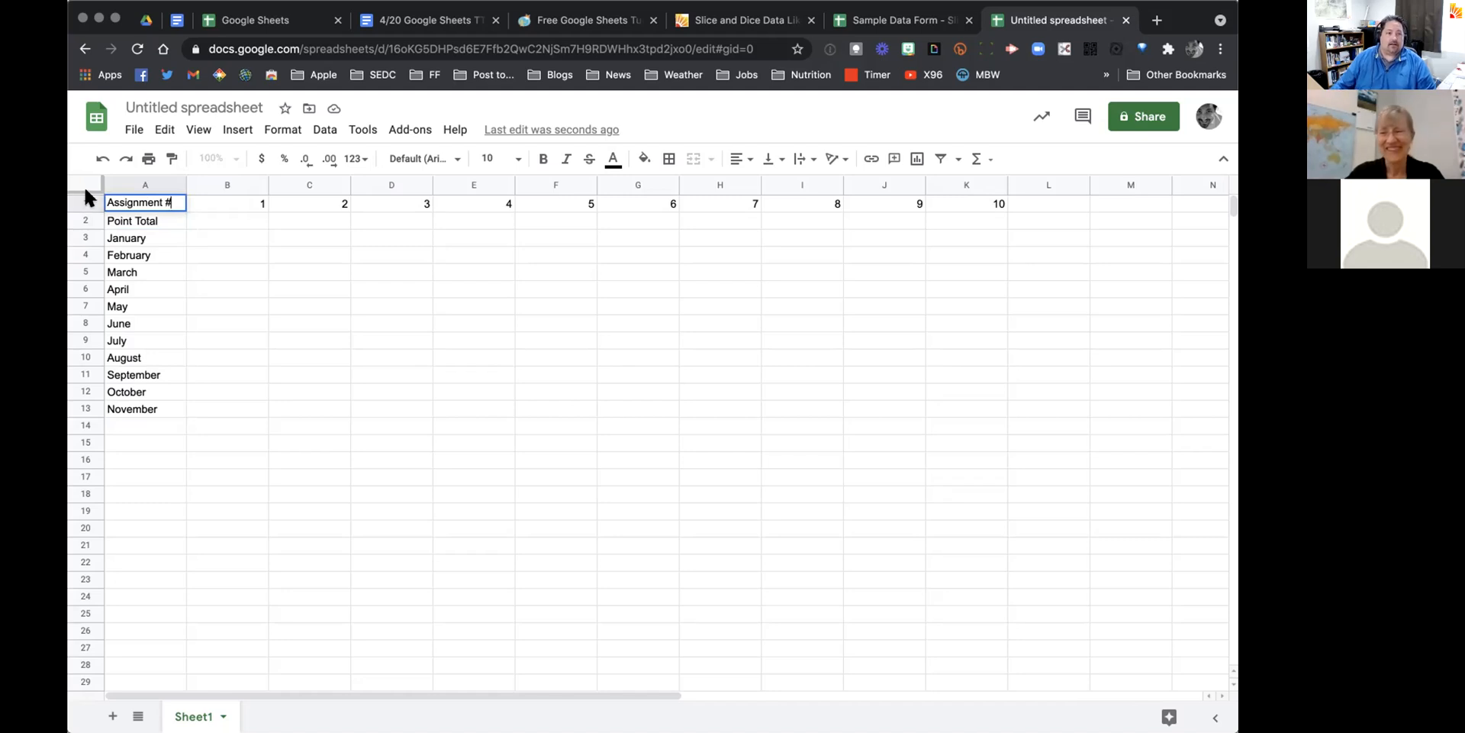
Step: Freeze rows 1 and 2 so the assignment and point total headings stay in place, and test it by moving through the sheet
{"action": "left_click_drag", "start_coordinate": [86, 186], "coordinate": [83, 224]}
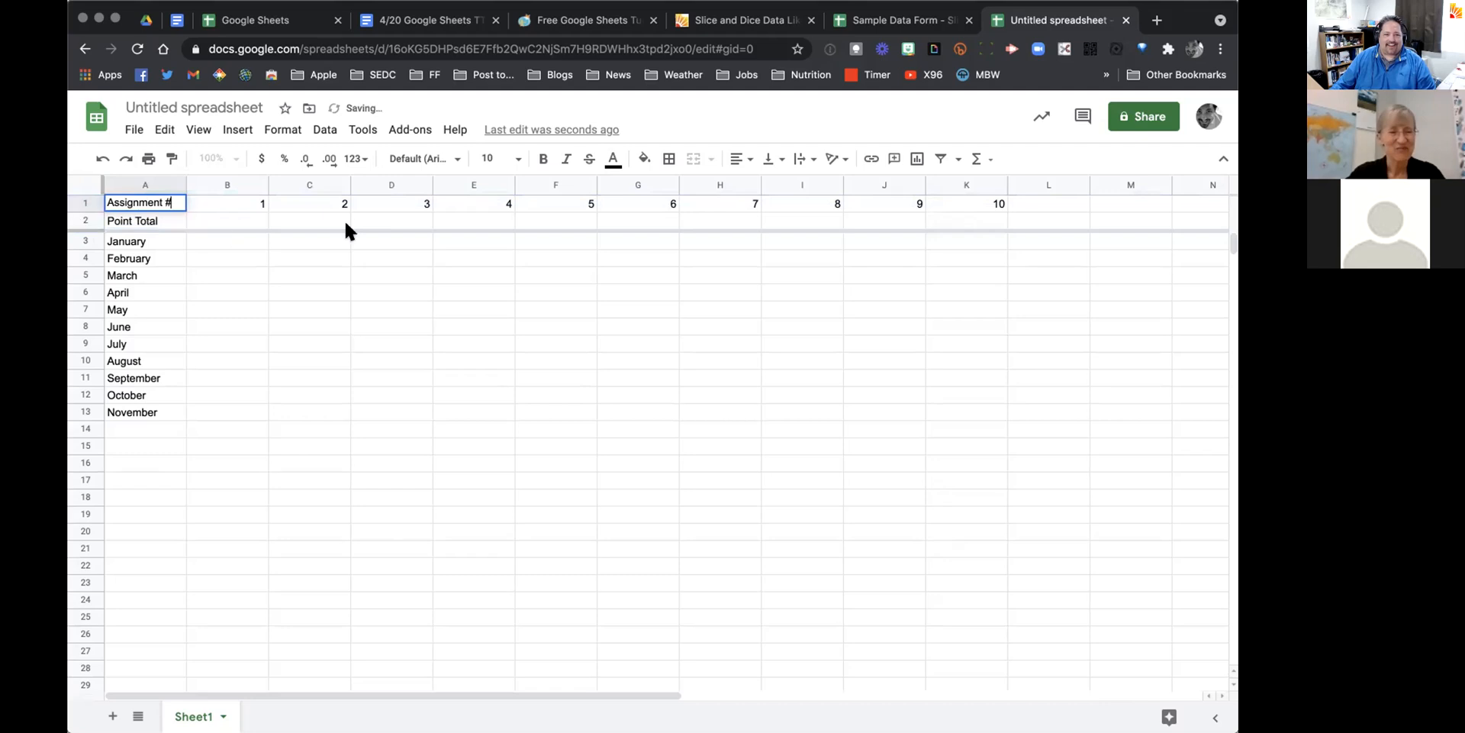
{"action": "scroll", "coordinate": [362, 291], "scroll_direction": "down", "scroll_amount": 3}
{"action": "scroll", "coordinate": [361, 290], "scroll_direction": "up", "scroll_amount": 3}
{"action": "scroll", "coordinate": [362, 291], "scroll_direction": "down", "scroll_amount": 3}
{"action": "scroll", "coordinate": [363, 295], "scroll_direction": "up", "scroll_amount": 3}
{"action": "scroll", "coordinate": [363, 295], "scroll_direction": "down", "scroll_amount": 3}
{"action": "scroll", "coordinate": [363, 294], "scroll_direction": "up", "scroll_amount": 3}
{"action": "scroll", "coordinate": [488, 374], "scroll_direction": "down", "scroll_amount": 3}
{"action": "scroll", "coordinate": [489, 374], "scroll_direction": "up", "scroll_amount": 3}
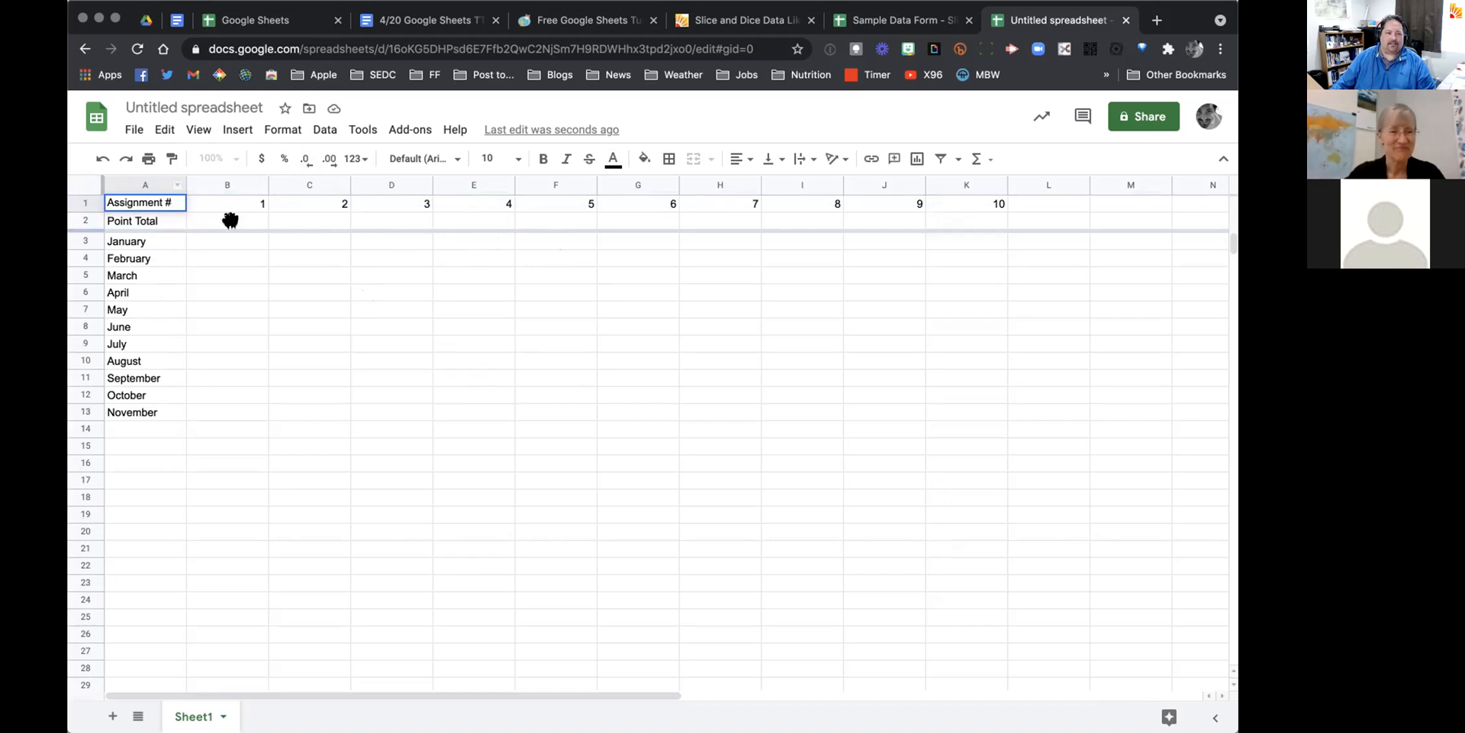
Step: Freeze column A so the row labels stay in place, and test it by moving sideways through the sheet
{"action": "left_click_drag", "start_coordinate": [97, 174], "coordinate": [187, 177]}
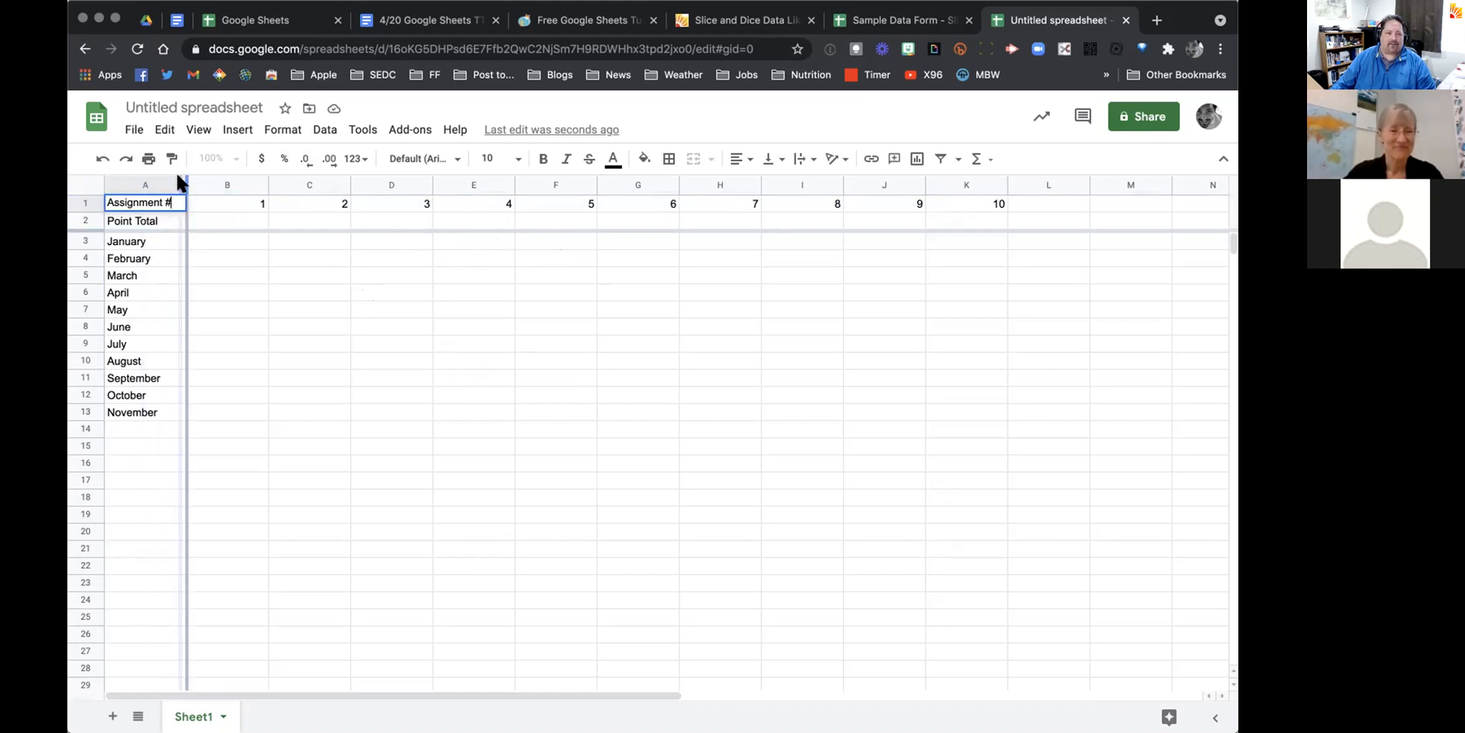
{"action": "scroll", "coordinate": [257, 288], "scroll_direction": "right", "scroll_amount": 5}
{"action": "scroll", "coordinate": [256, 283], "scroll_direction": "left", "scroll_amount": 5}
{"action": "scroll", "coordinate": [257, 284], "scroll_direction": "right", "scroll_amount": 7}
{"action": "scroll", "coordinate": [256, 283], "scroll_direction": "left", "scroll_amount": 7}
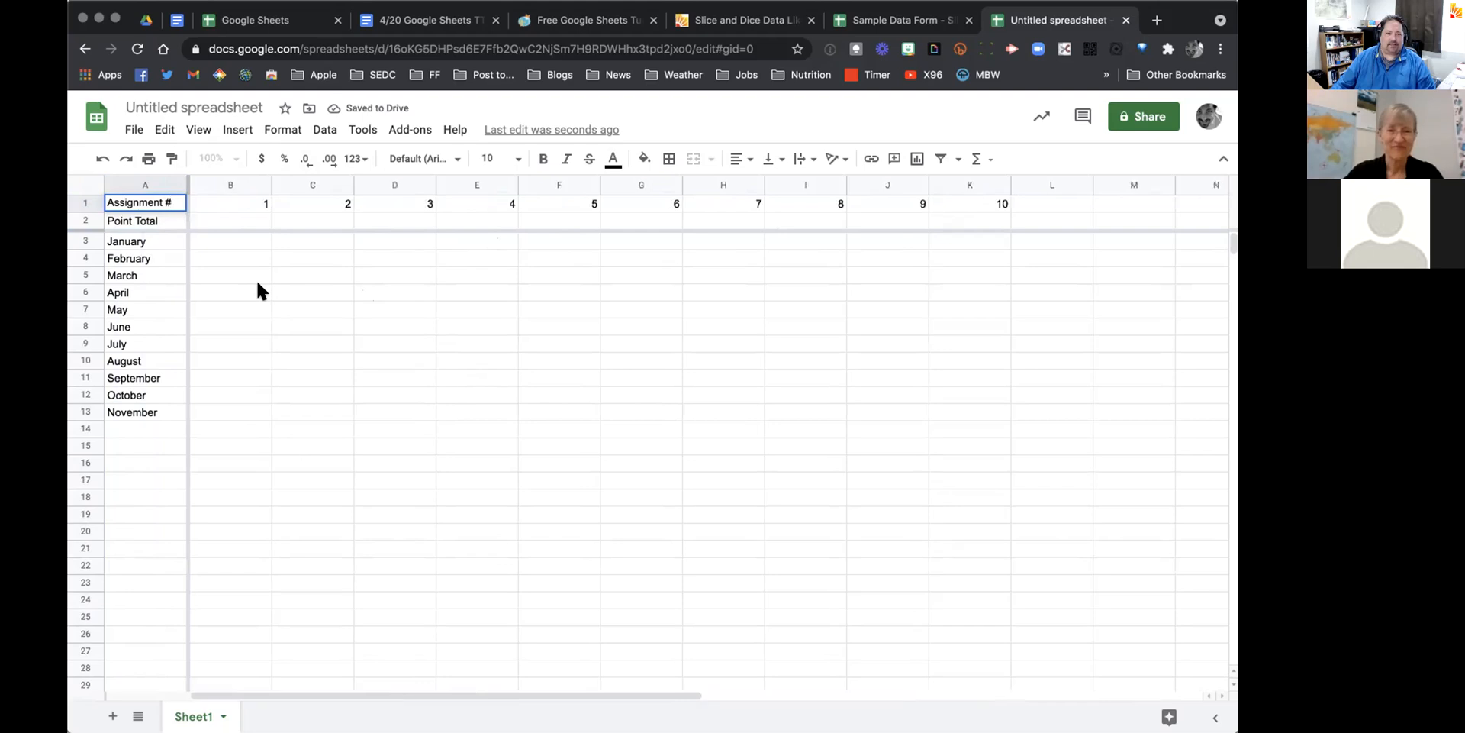
Step: Enter 9 in cell B2 as the point total for assignment 1
{"action": "left_click", "coordinate": [241, 215]}
{"action": "type", "text": "9"}
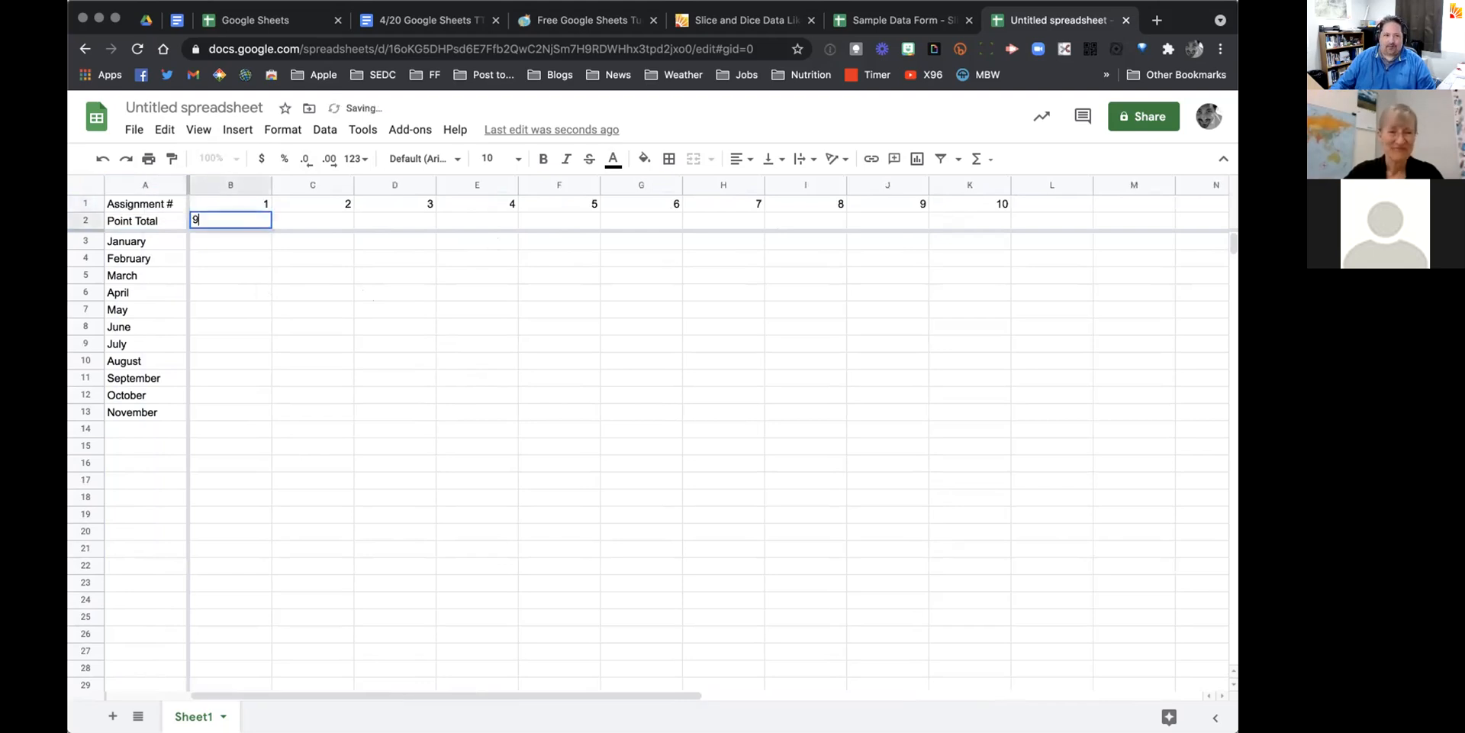
{"action": "key", "text": "Return"}
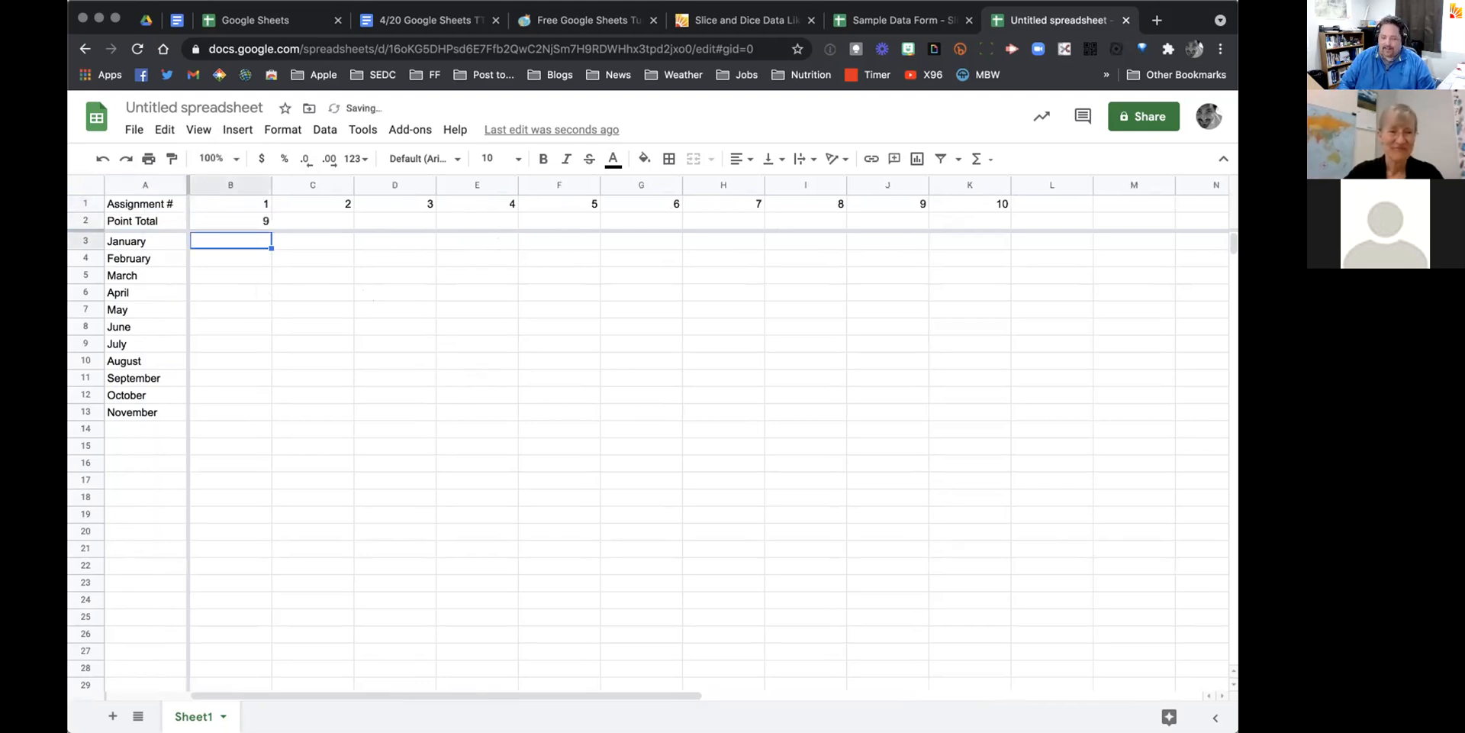
{"action": "key", "text": "Down"}
{"action": "type", "text": "89"}
{"action": "key", "text": "Escape"}
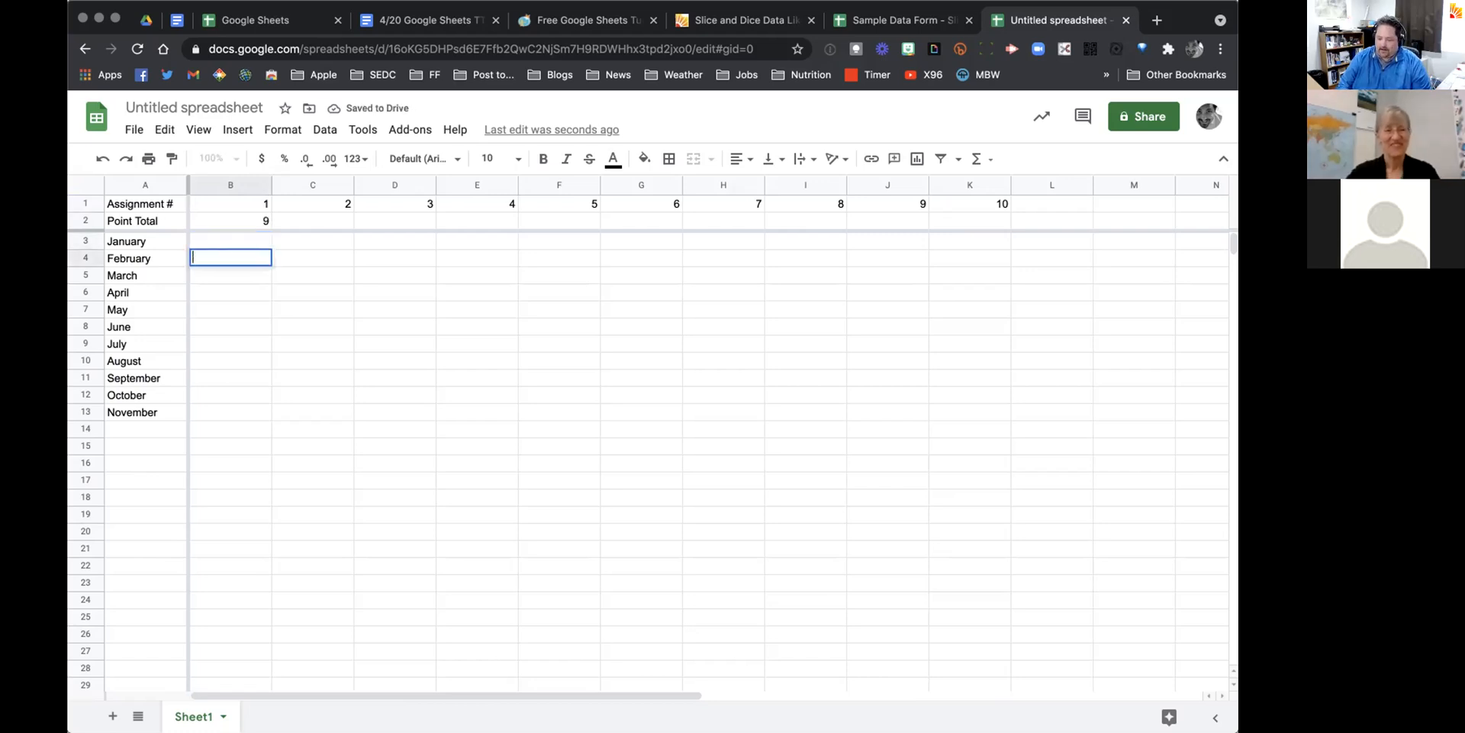
{"action": "key", "text": "Up"}
Step: Enter the assignment 1 scores 9, 9, 9, 8, 8 and 8 for January through June in cells B3 to B8
{"action": "type", "text": "9"}
{"action": "key", "text": "Return"}
{"action": "type", "text": "9"}
{"action": "key", "text": "Return"}
{"action": "type", "text": "9"}
{"action": "key", "text": "Return"}
{"action": "type", "text": "8"}
{"action": "key", "text": "Return"}
{"action": "type", "text": "8"}
{"action": "key", "text": "Return"}
{"action": "type", "text": "8"}
{"action": "key", "text": "Return"}
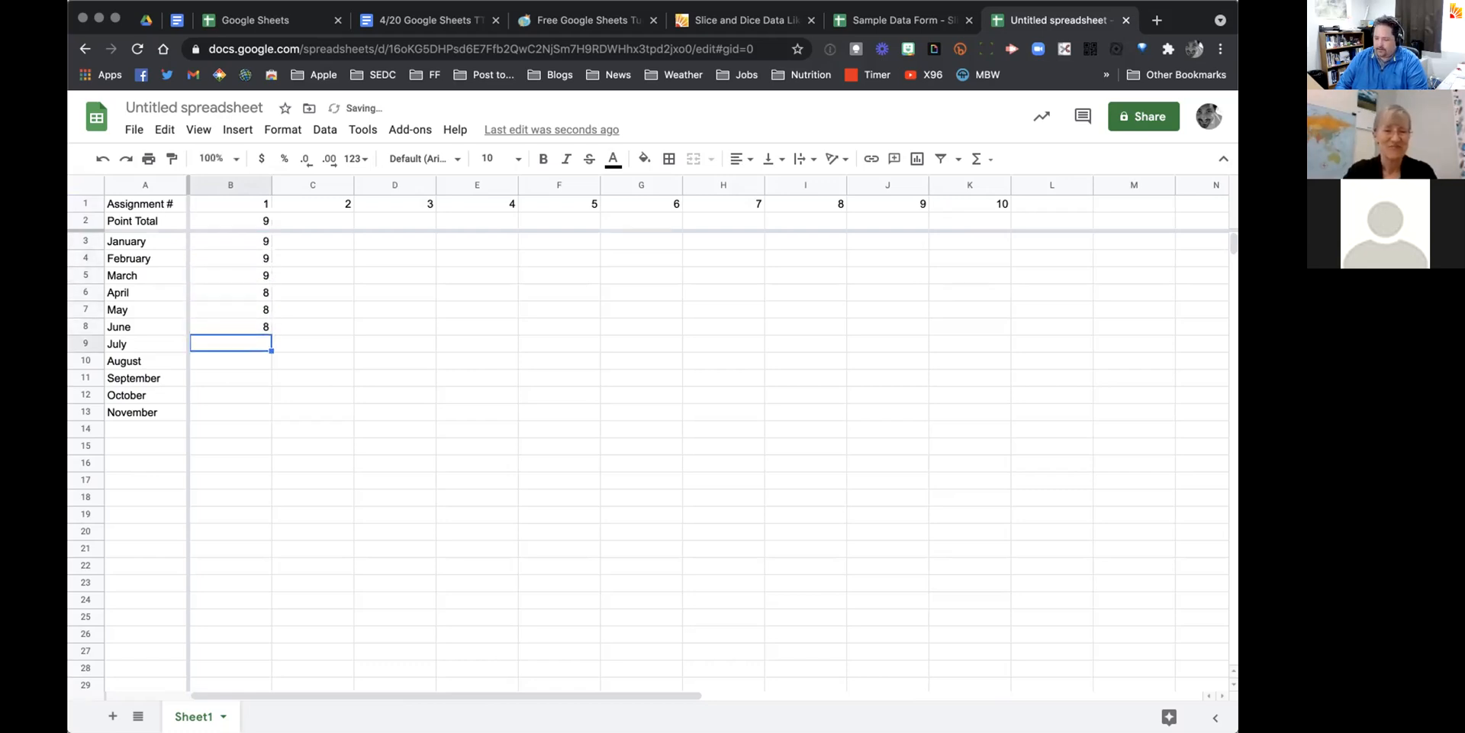
Step: Enter the assignment 1 scores 2, 7, 7, 9 and 8 for July through November in cells B9 to B13
{"action": "type", "text": "2"}
{"action": "key", "text": "Return"}
{"action": "type", "text": "7"}
{"action": "key", "text": "Return"}
{"action": "type", "text": "7"}
{"action": "key", "text": "Return"}
{"action": "type", "text": "9"}
{"action": "key", "text": "Return"}
{"action": "type", "text": "8"}
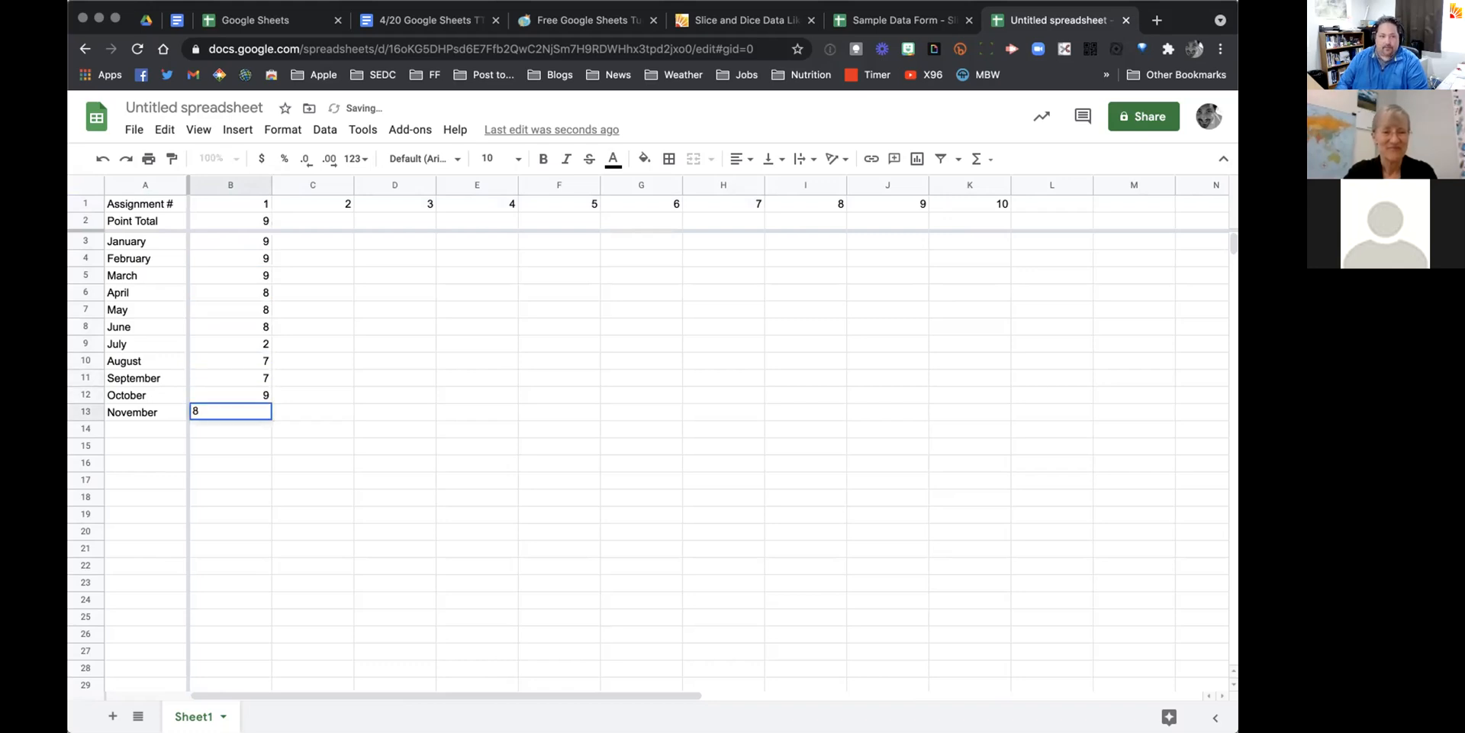
{"action": "key", "text": "Return"}
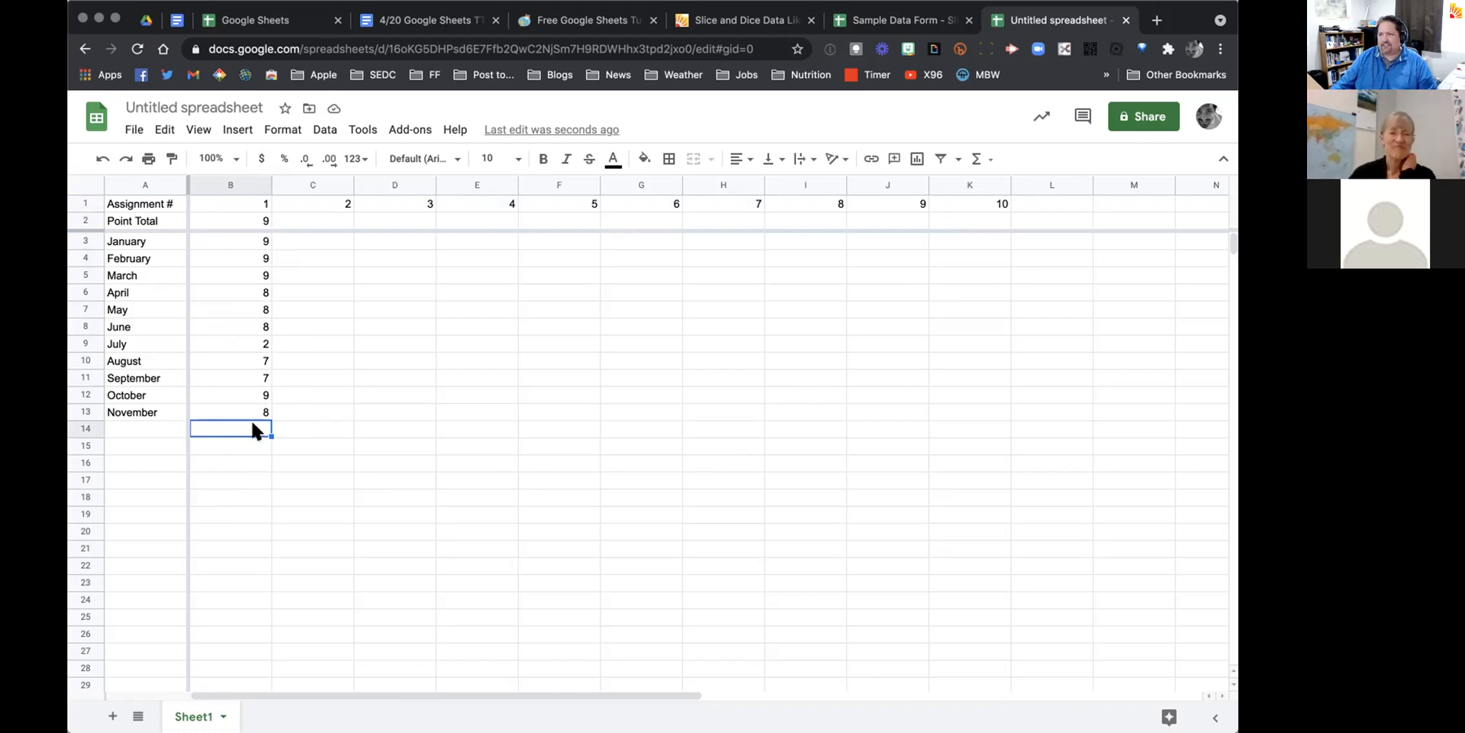
Step: Label cell A14, below November, "Average Score"
{"action": "left_click", "coordinate": [145, 430]}
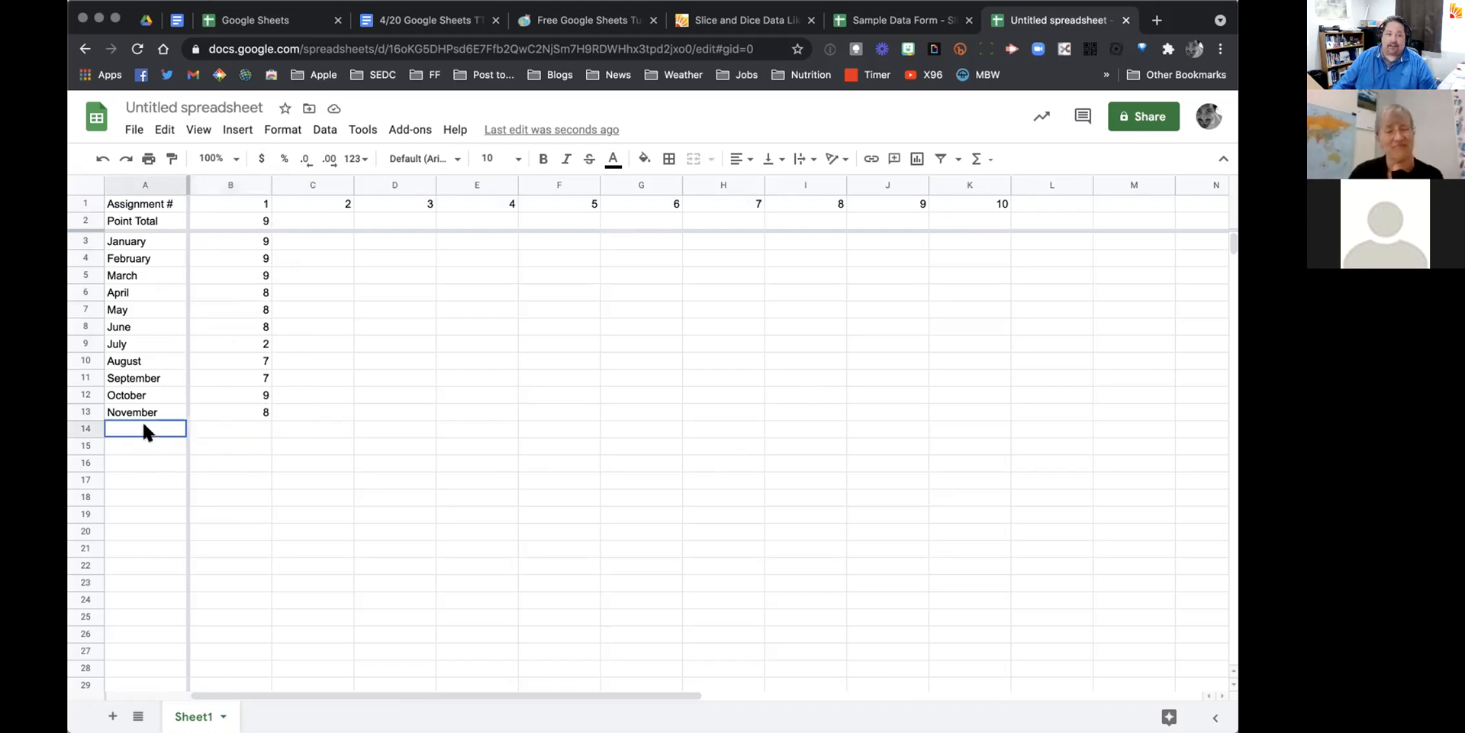
{"action": "type", "text": "Av"}
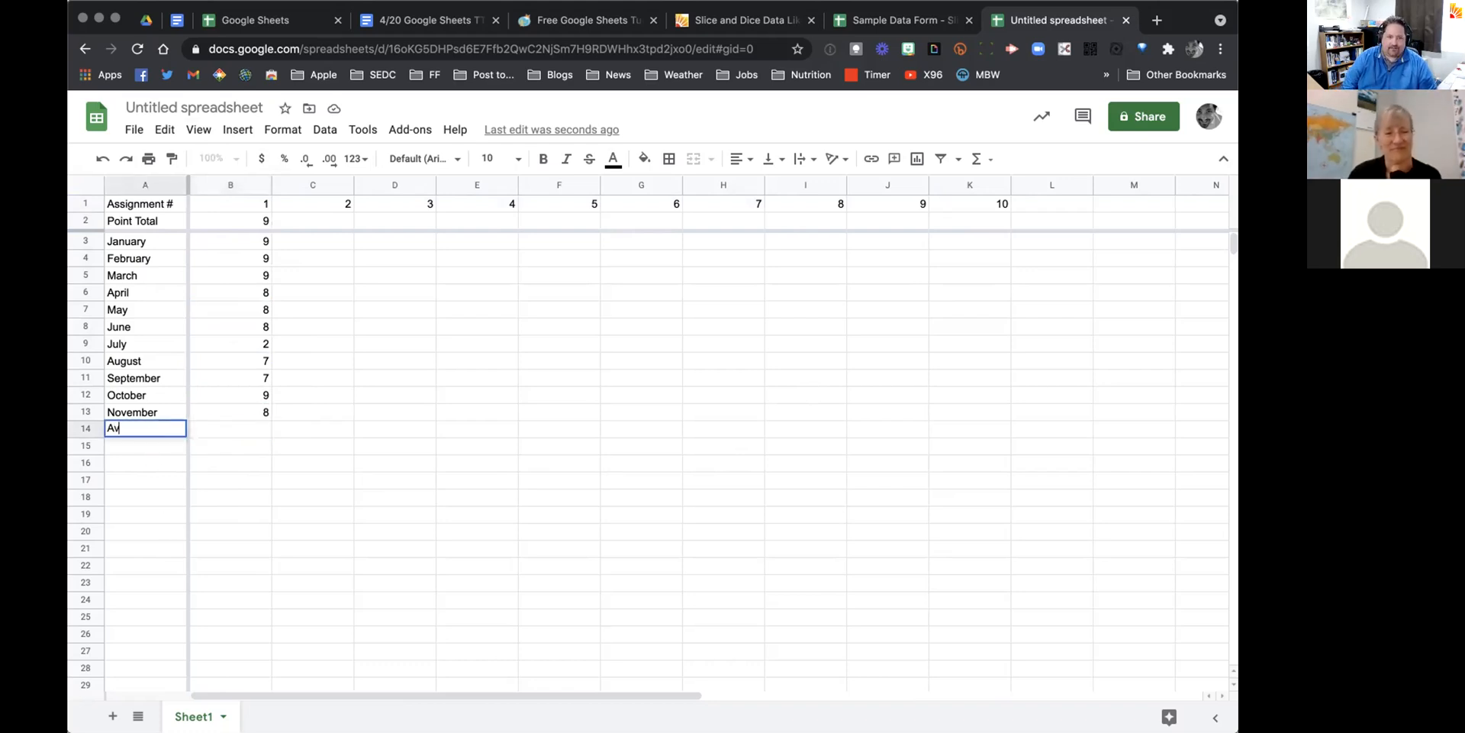
{"action": "type", "text": "erage Score"}
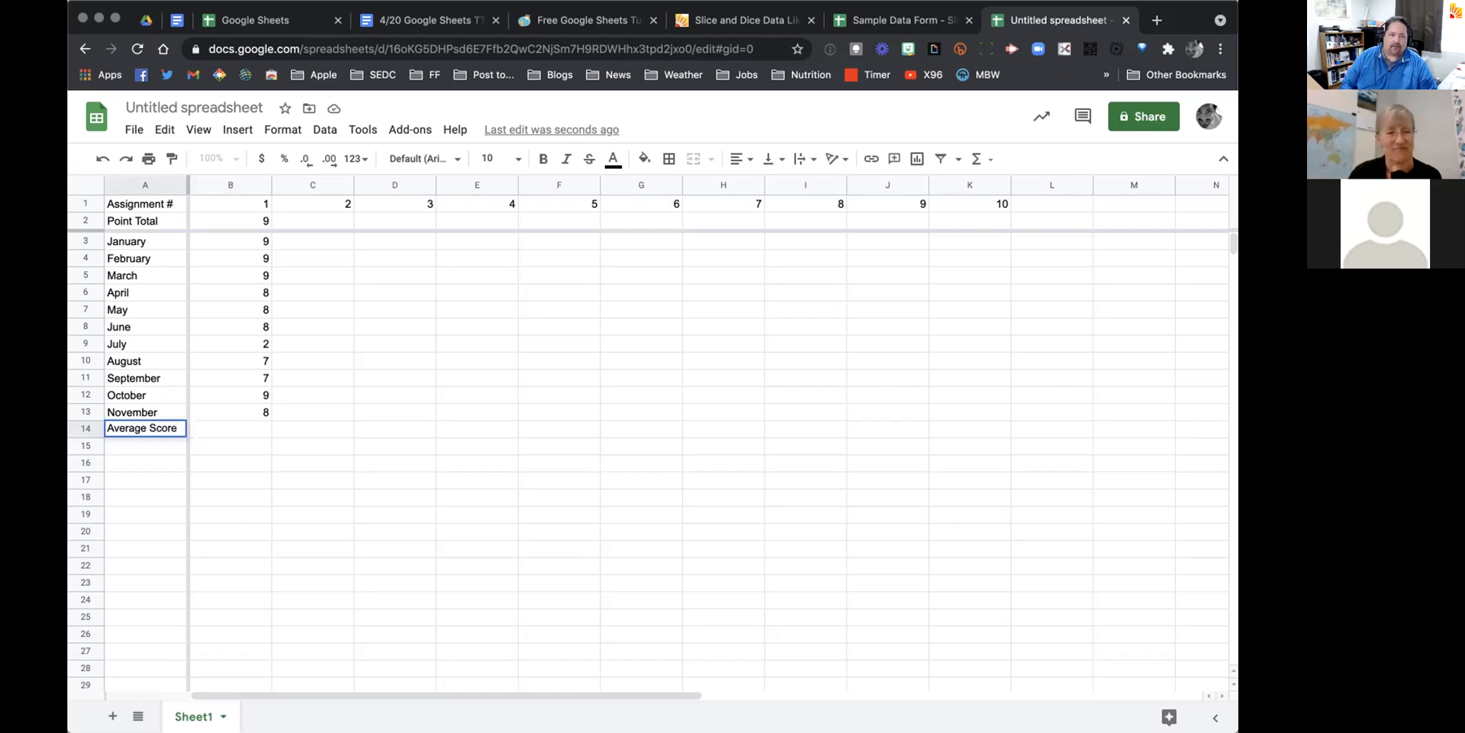
{"action": "key", "text": "Tab"}
{"action": "key", "text": "Tab"}
{"action": "key", "text": "shift+Tab"}
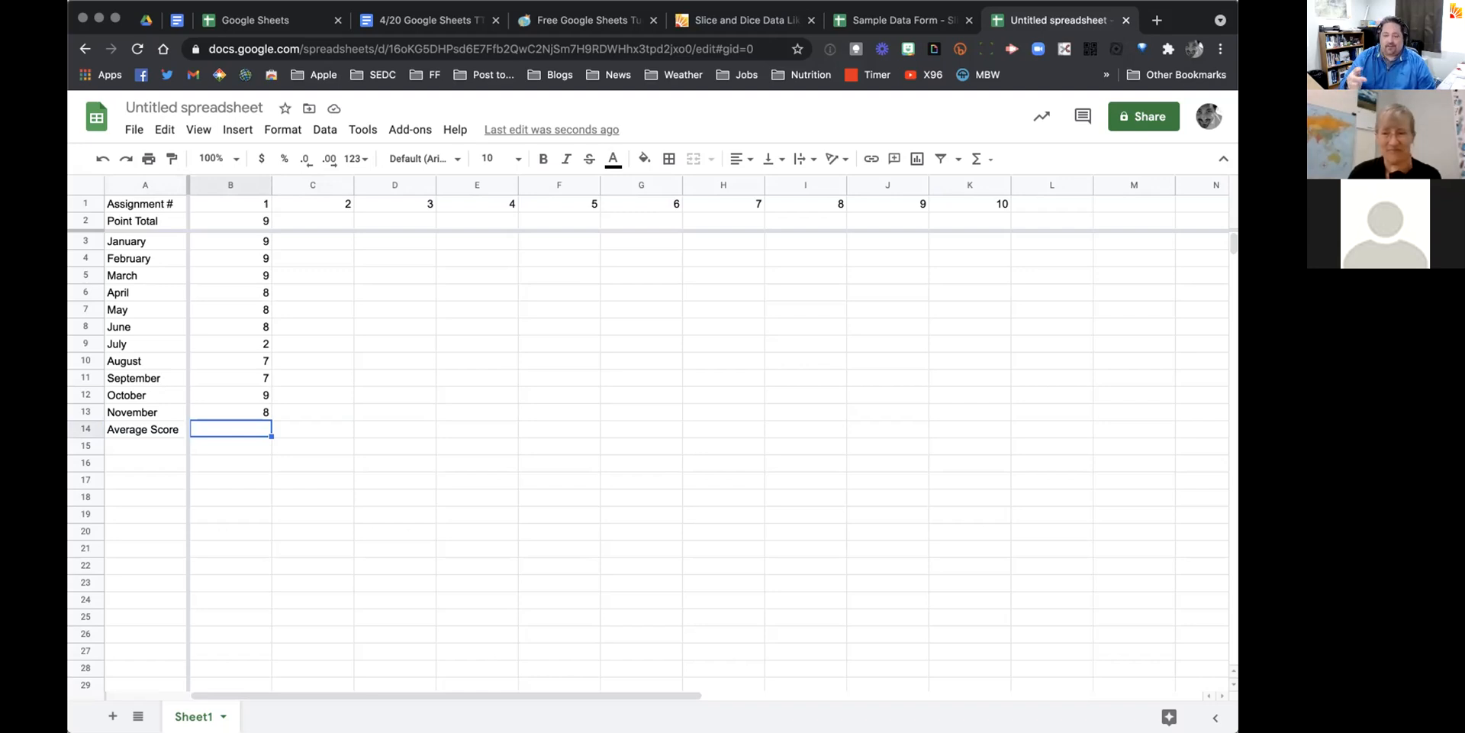
Step: Calculate the average of the assignment 1 scores in cell B14 with the formula =AVERAGE(B3:B13)
{"action": "type", "text": "="}
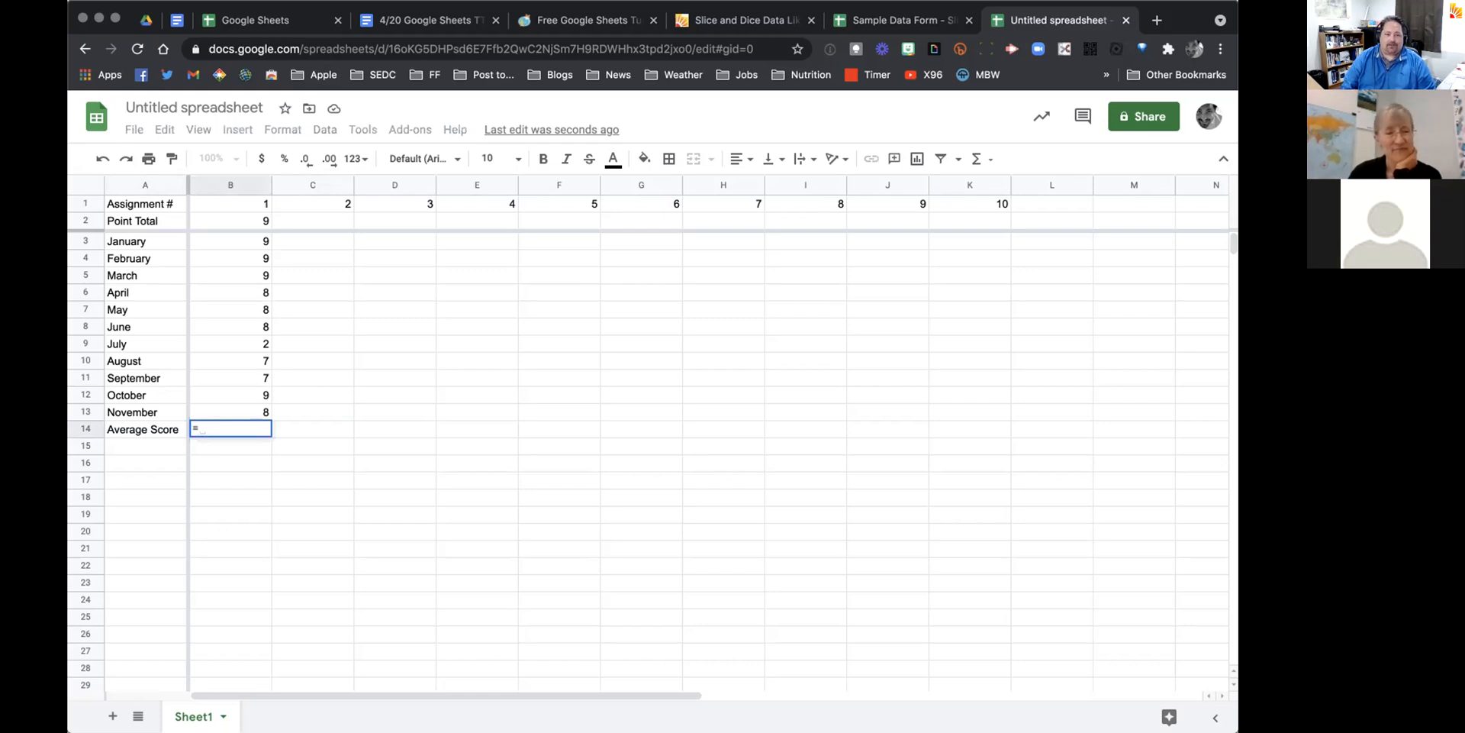
{"action": "type", "text": "aver"}
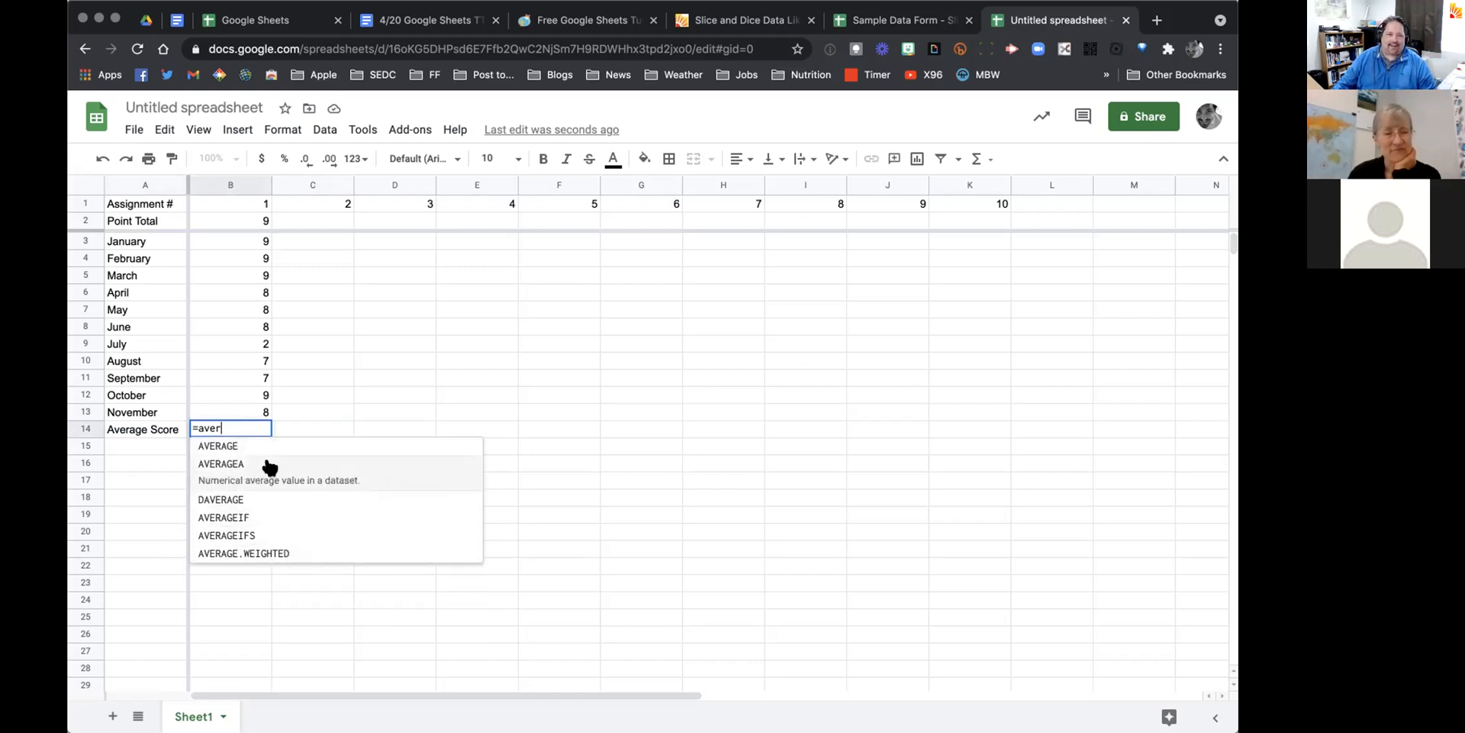
{"action": "left_click", "coordinate": [243, 445]}
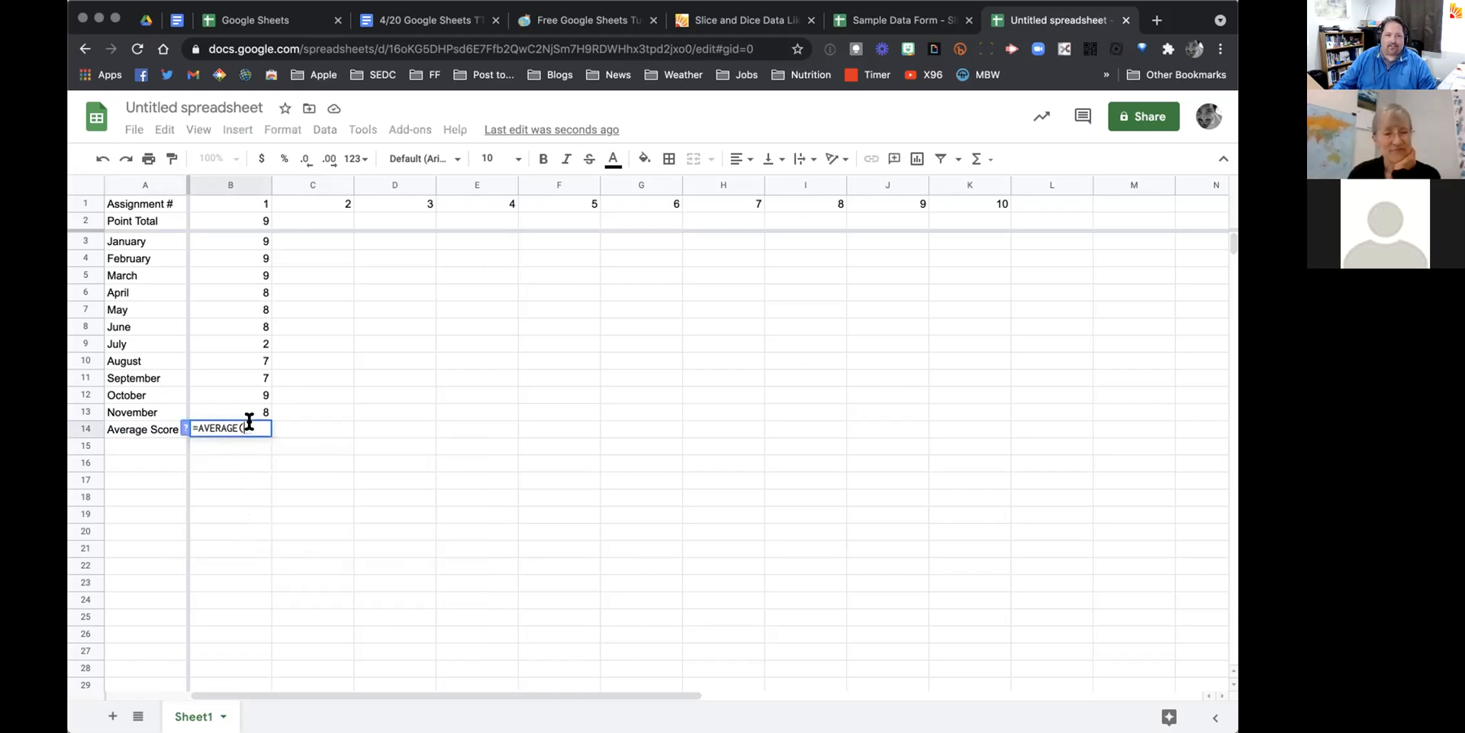
{"action": "left_click_drag", "start_coordinate": [262, 240], "coordinate": [254, 410]}
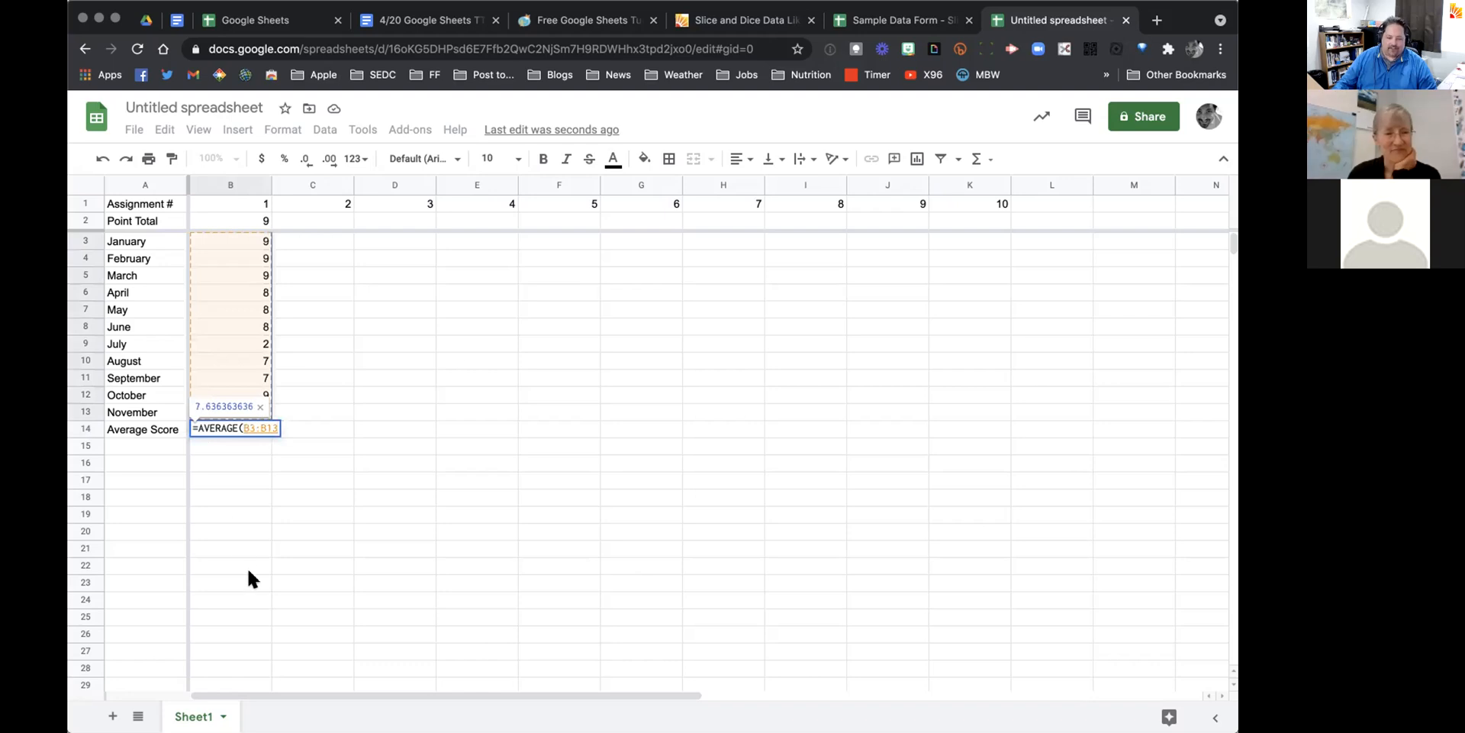
{"action": "type", "text": ")"}
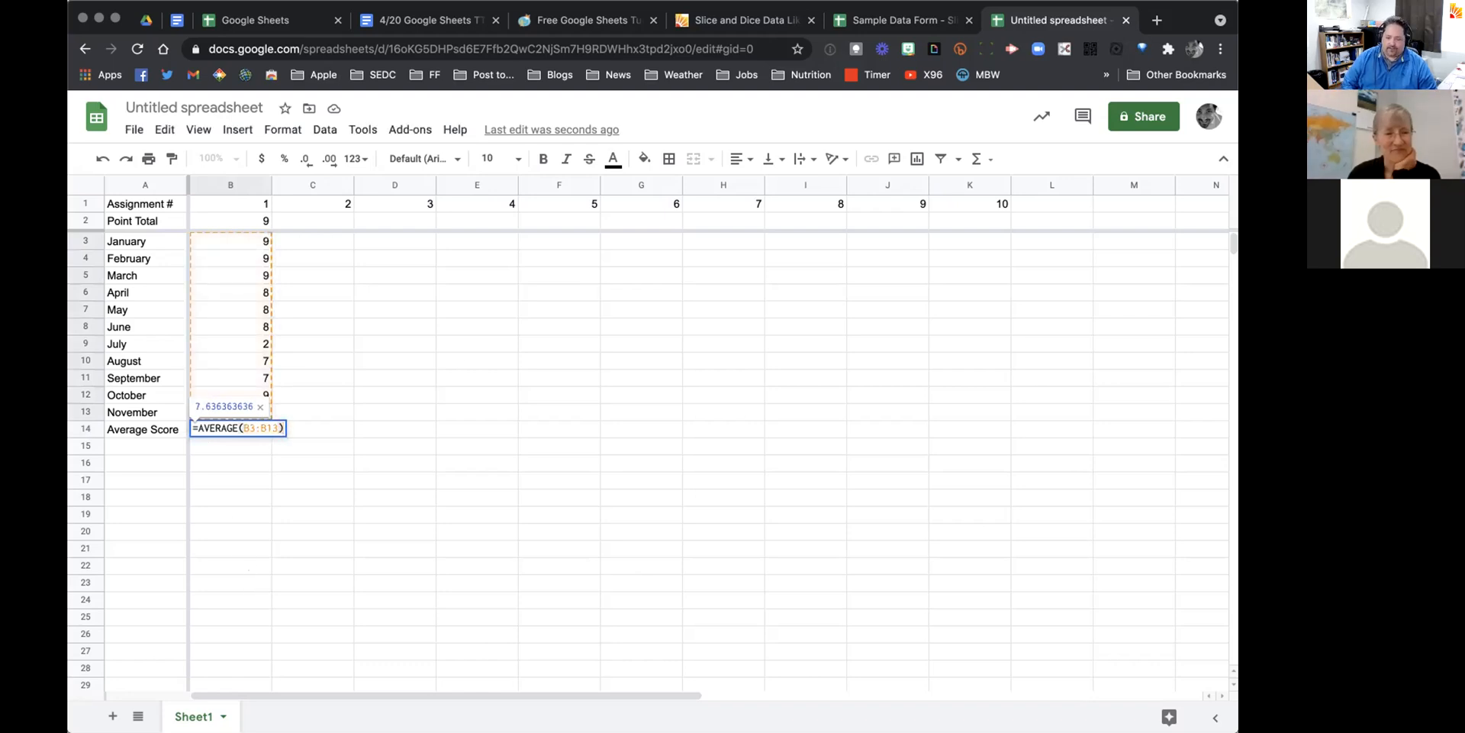
{"action": "key", "text": "Return"}
{"action": "key", "text": "Up"}
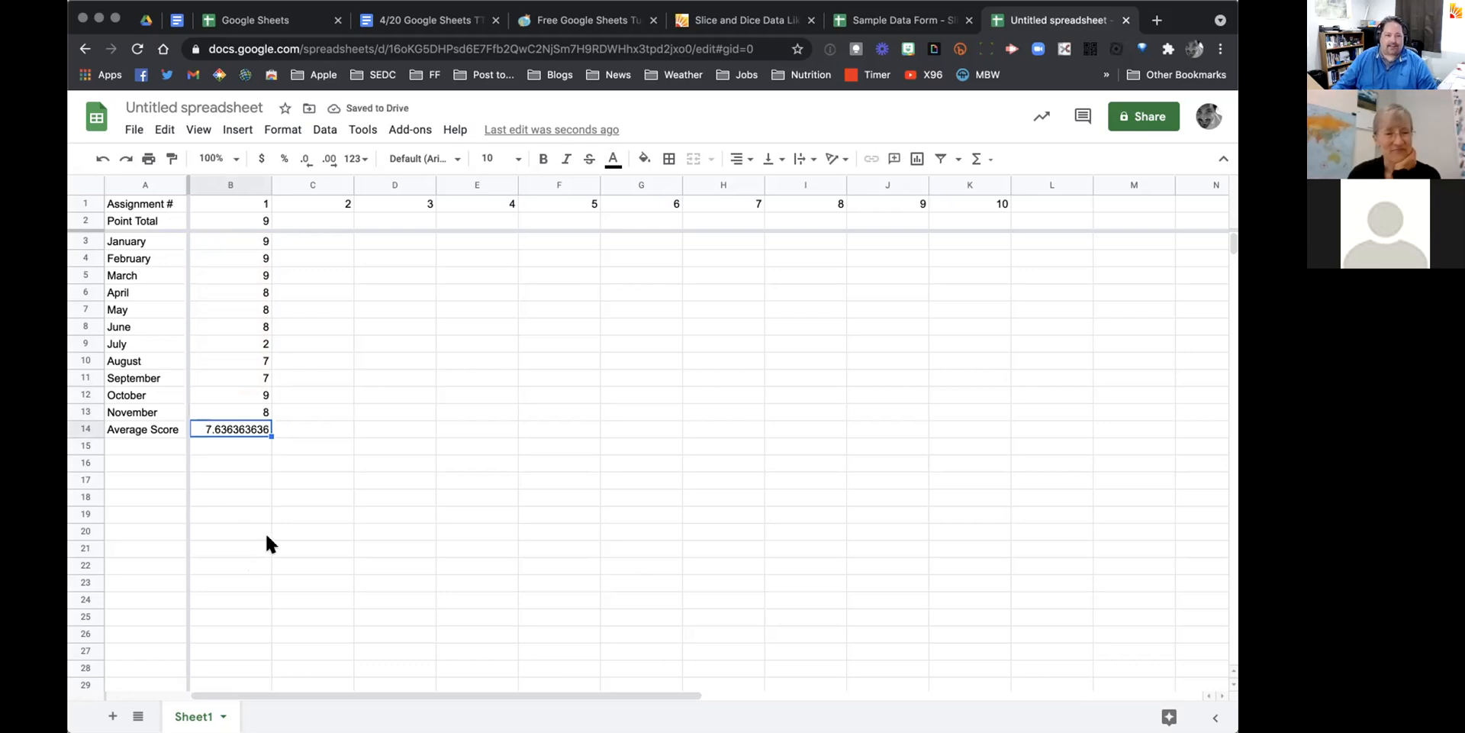
Step: Enlarge the sheet's zoom level to 150%
{"action": "left_click", "coordinate": [230, 154]}
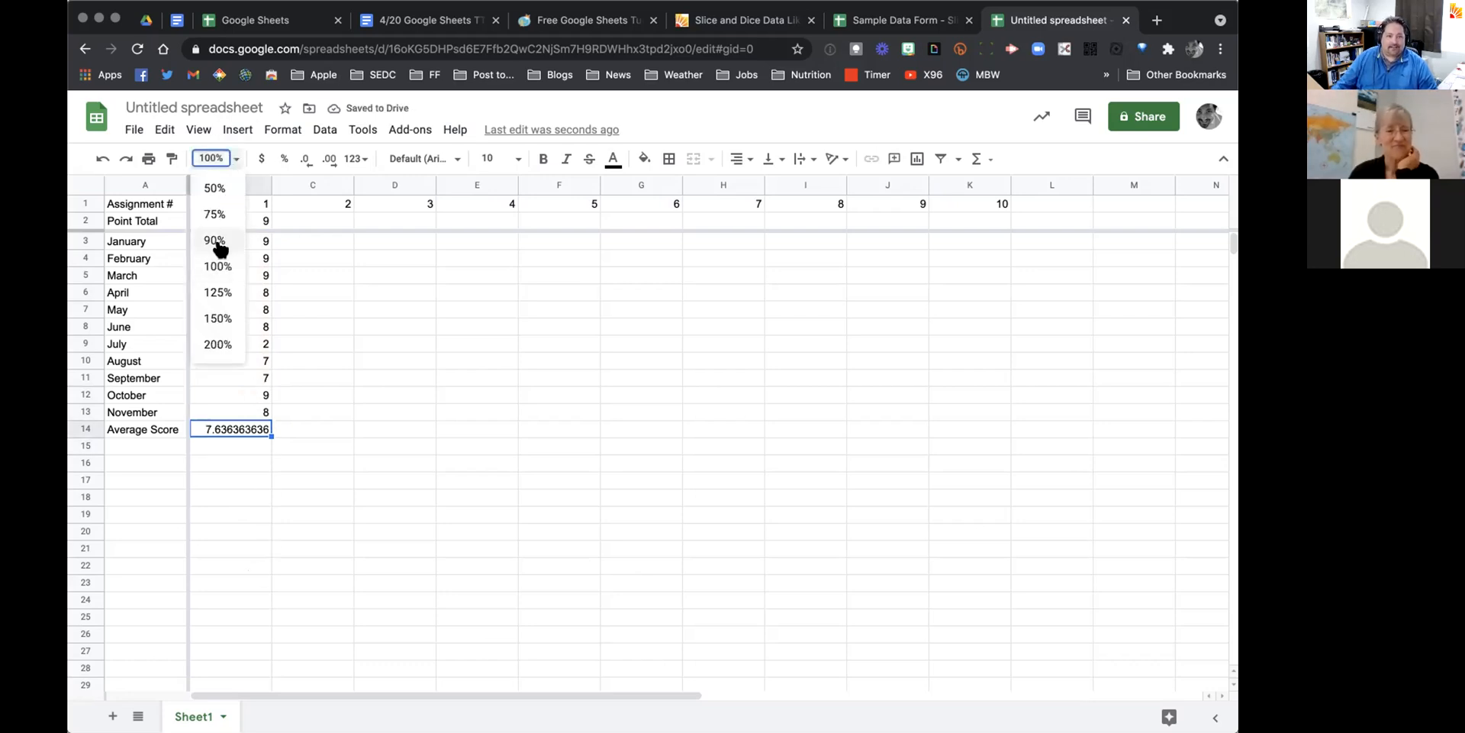
{"action": "left_click", "coordinate": [220, 288]}
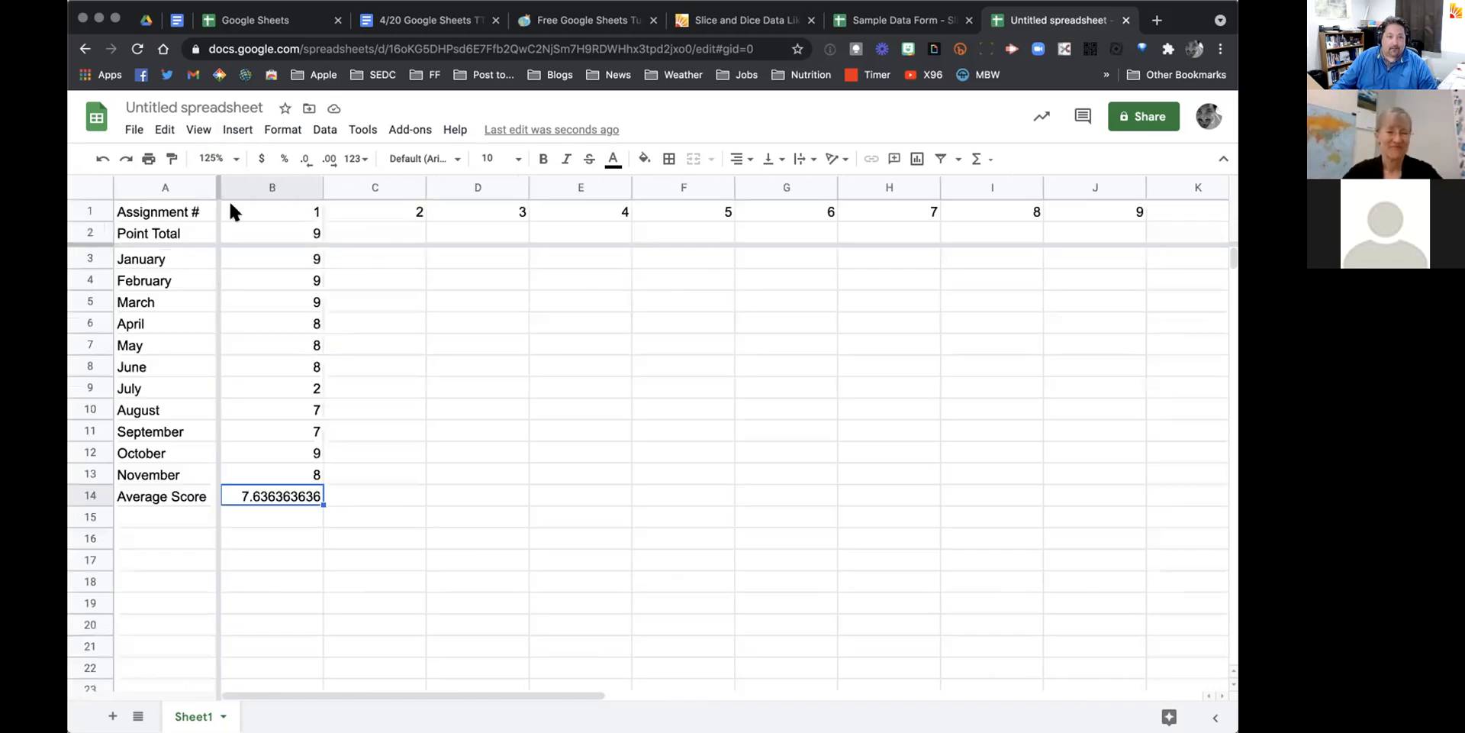
{"action": "left_click", "coordinate": [233, 159]}
{"action": "left_click", "coordinate": [215, 318]}
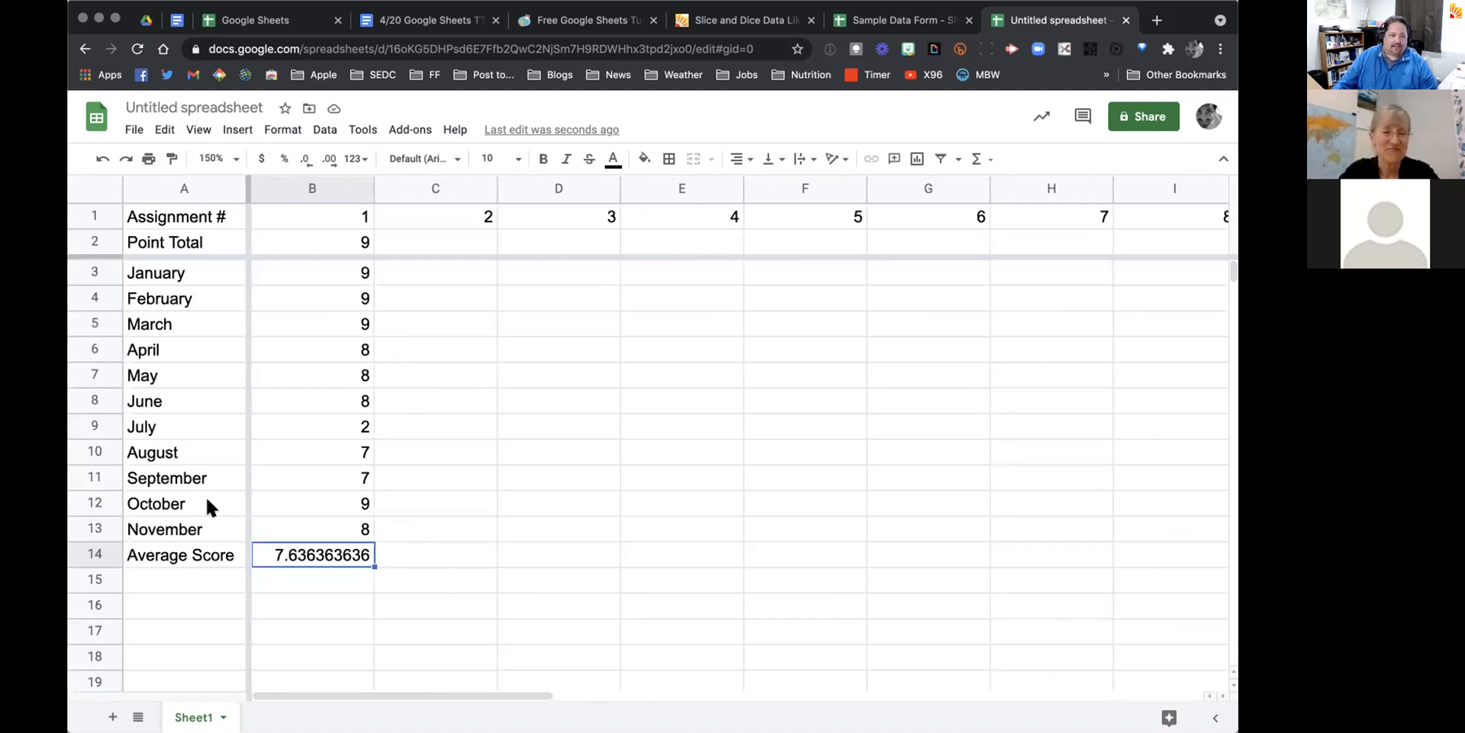
Step: Label cells A15 and A16 "Max" and "Min" below Average Score
{"action": "left_click", "coordinate": [197, 581]}
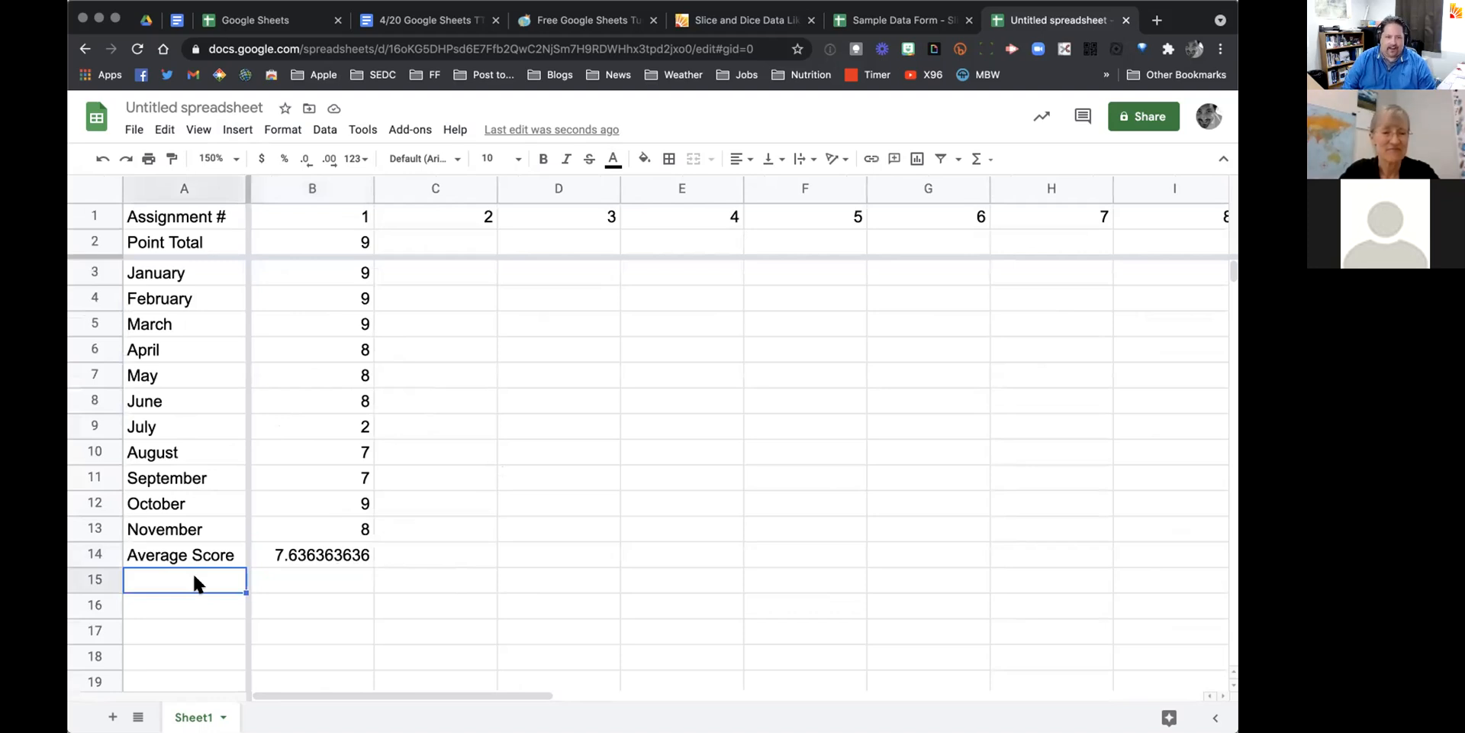
{"action": "type", "text": "Max"}
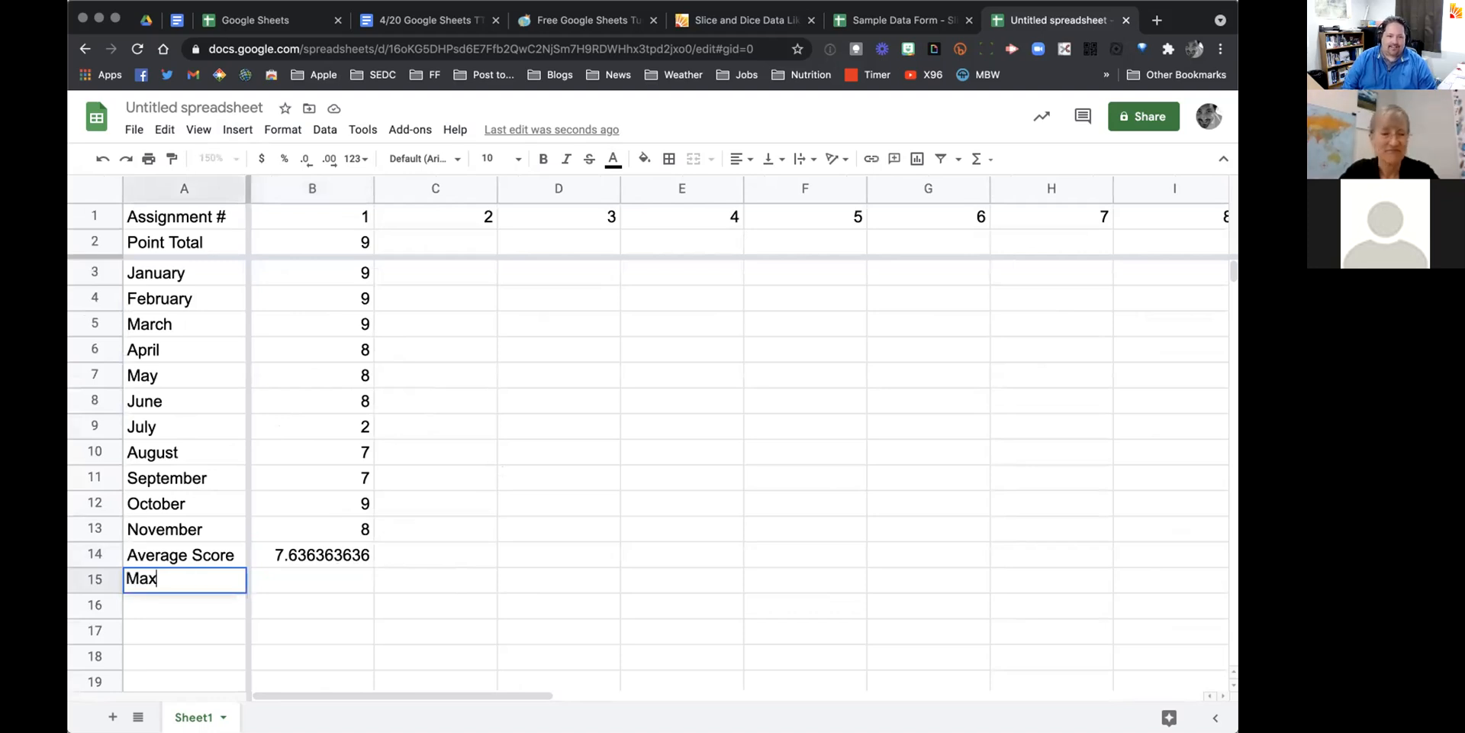
{"action": "key", "text": "Return"}
{"action": "type", "text": "Min"}
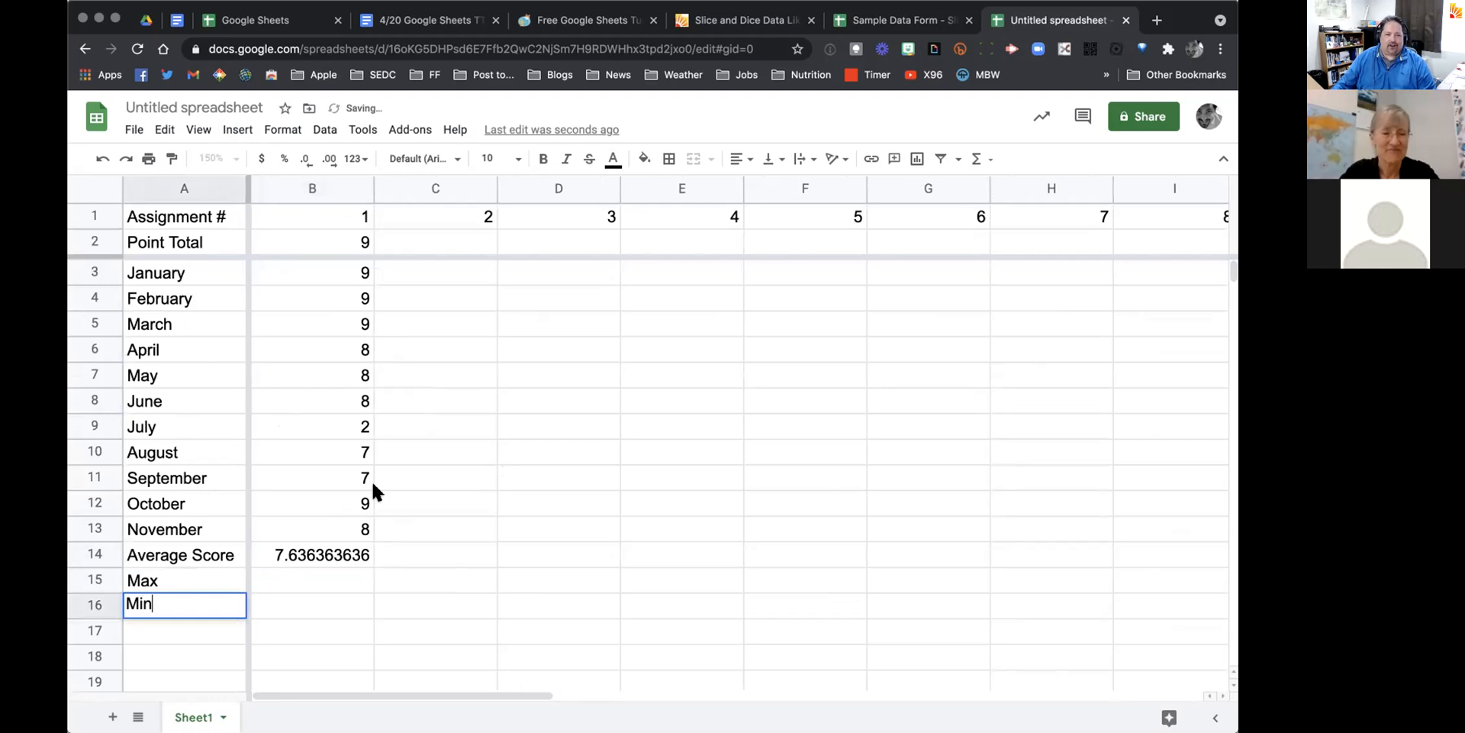
Step: Insert the MAX function from the function list in cell B15 for the scores in B3:B13
{"action": "left_click", "coordinate": [304, 579]}
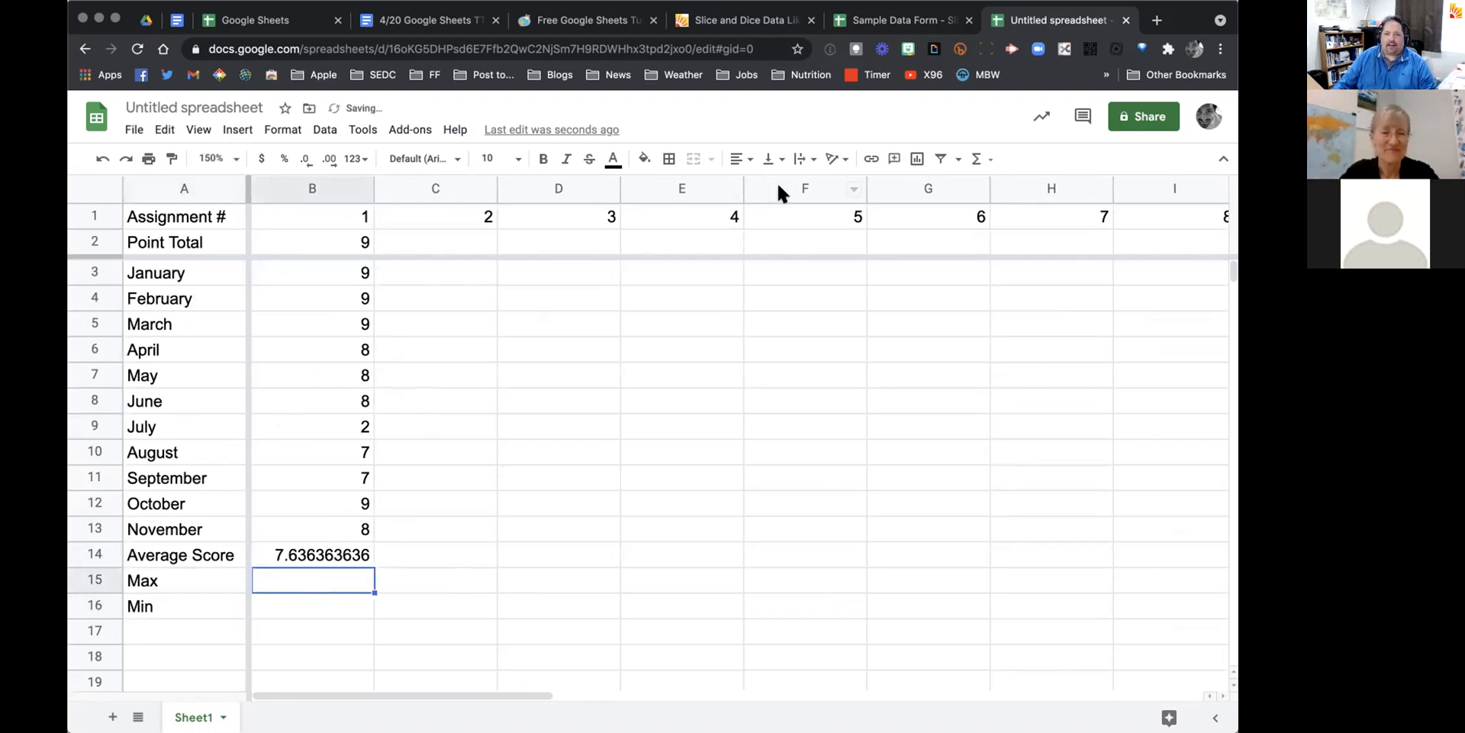
{"action": "left_click", "coordinate": [982, 160]}
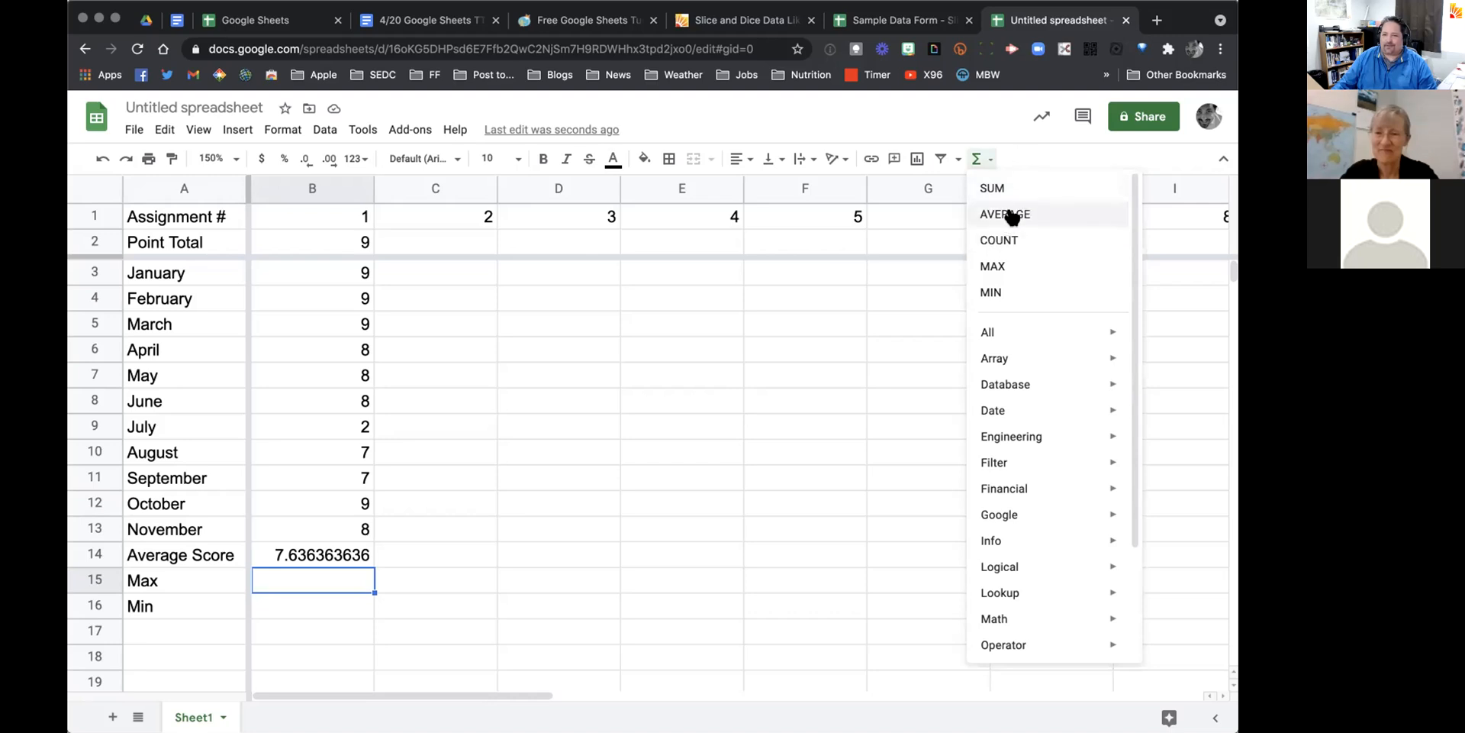
{"action": "left_click", "coordinate": [994, 267]}
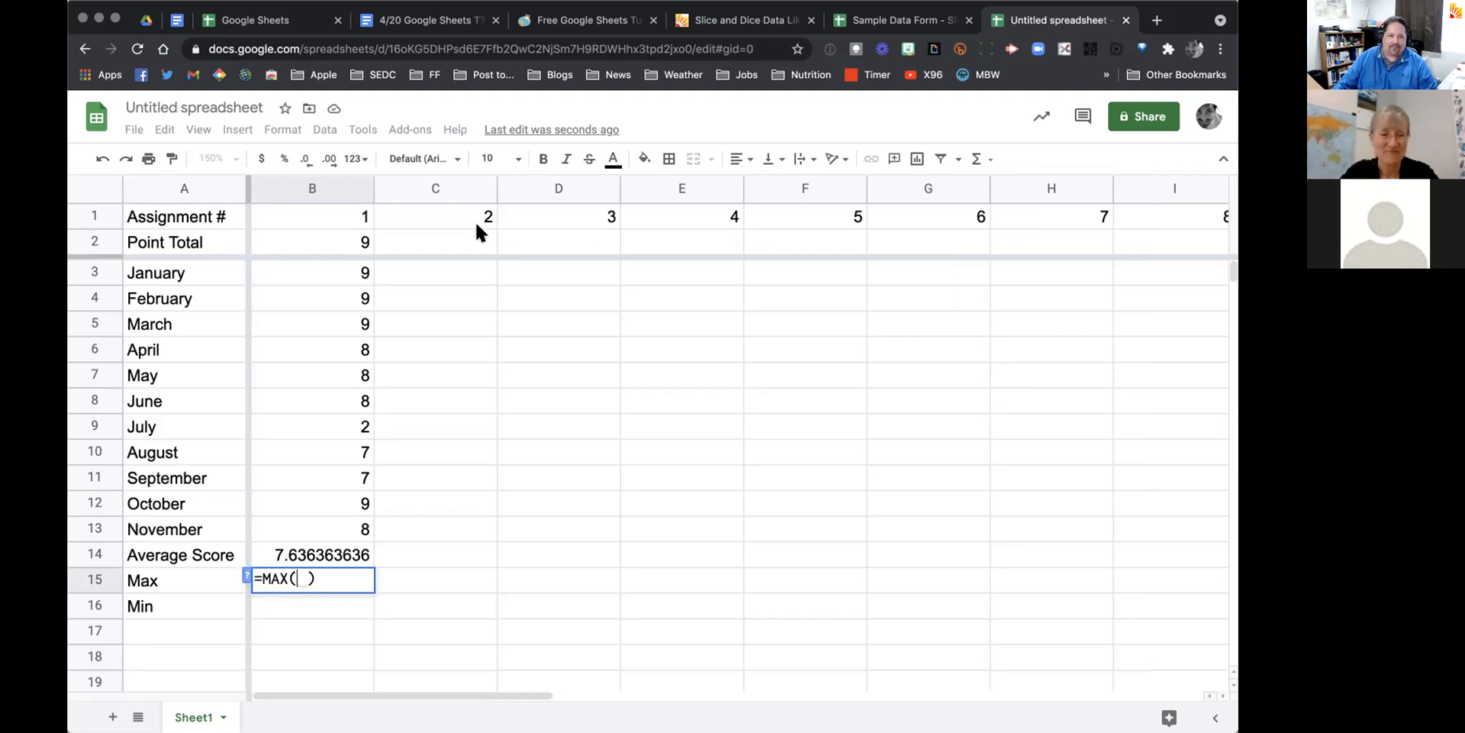
{"action": "left_click_drag", "start_coordinate": [336, 267], "coordinate": [318, 515]}
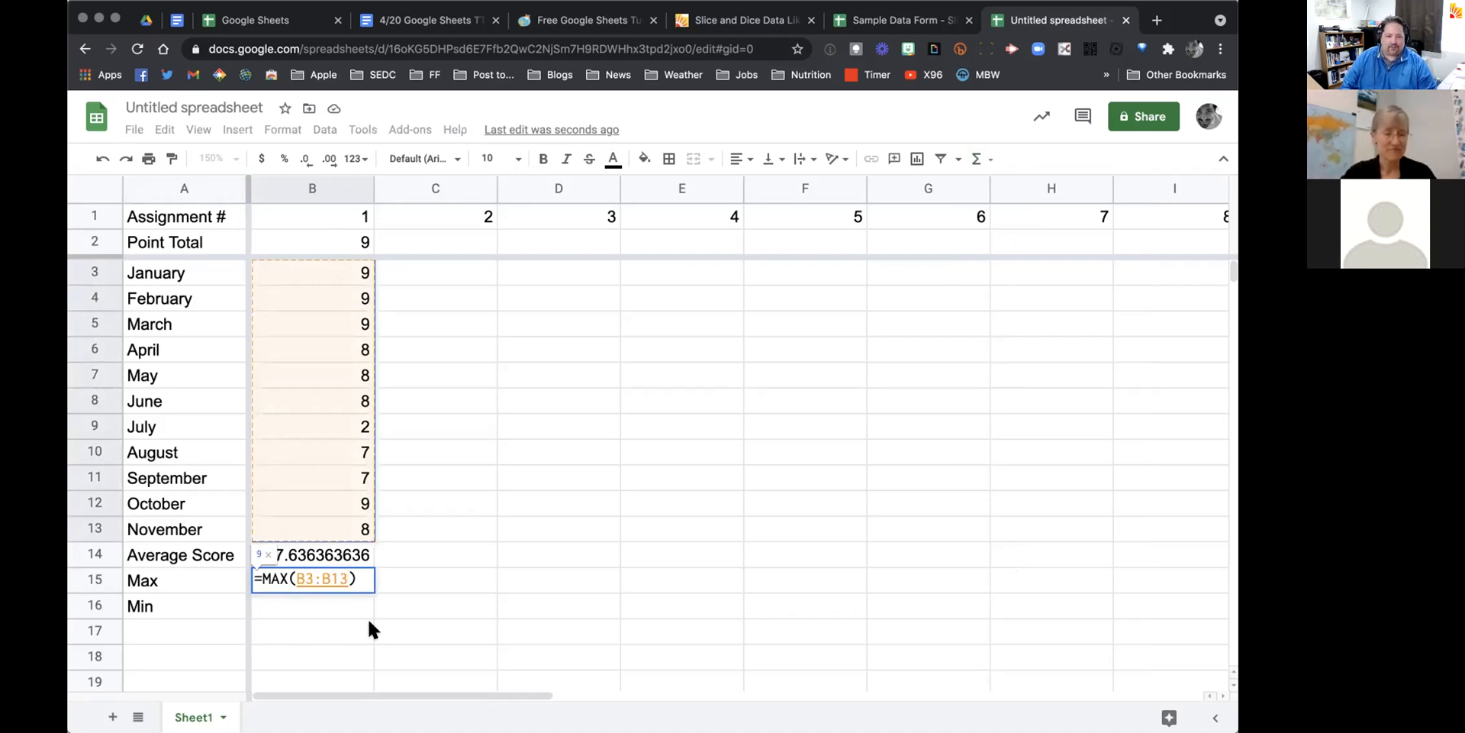
{"action": "key", "text": "Return"}
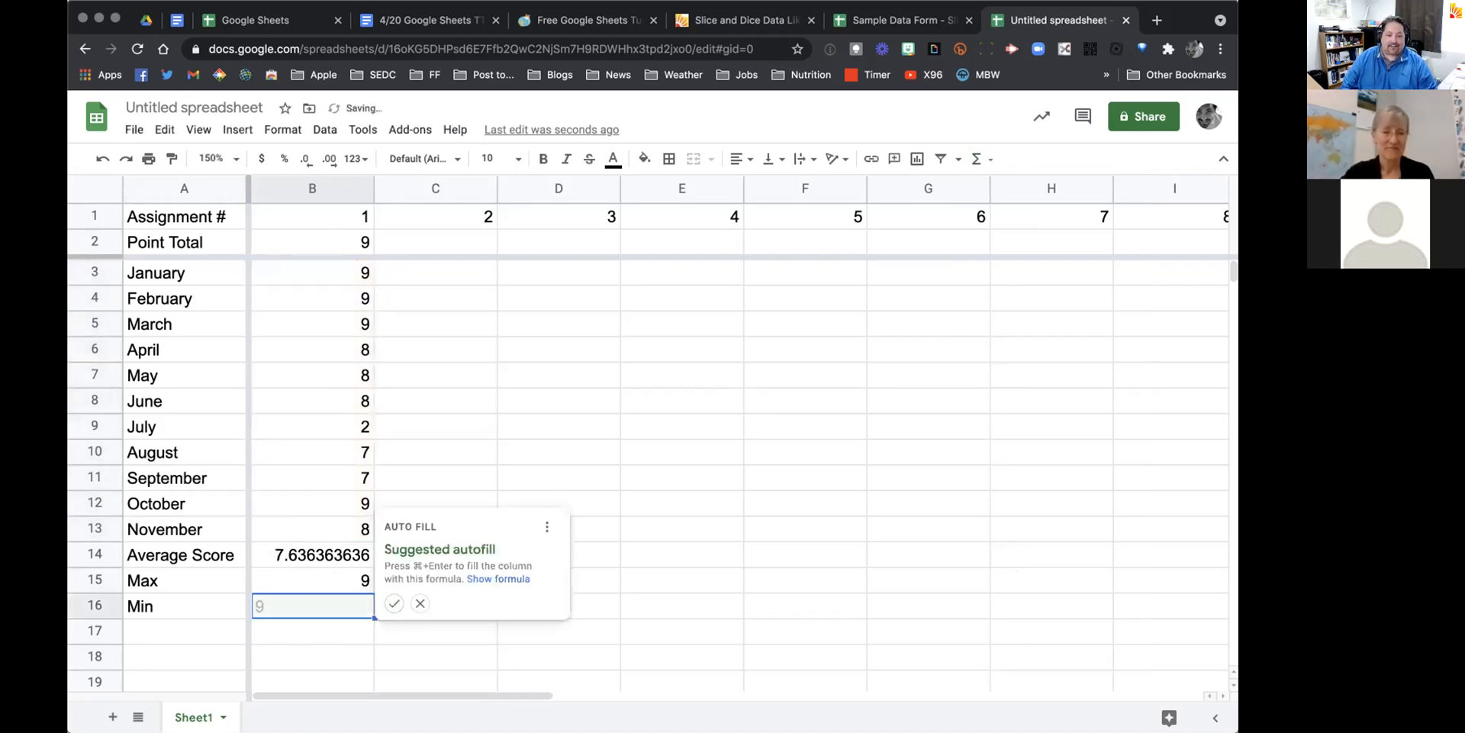
{"action": "key", "text": "Up"}
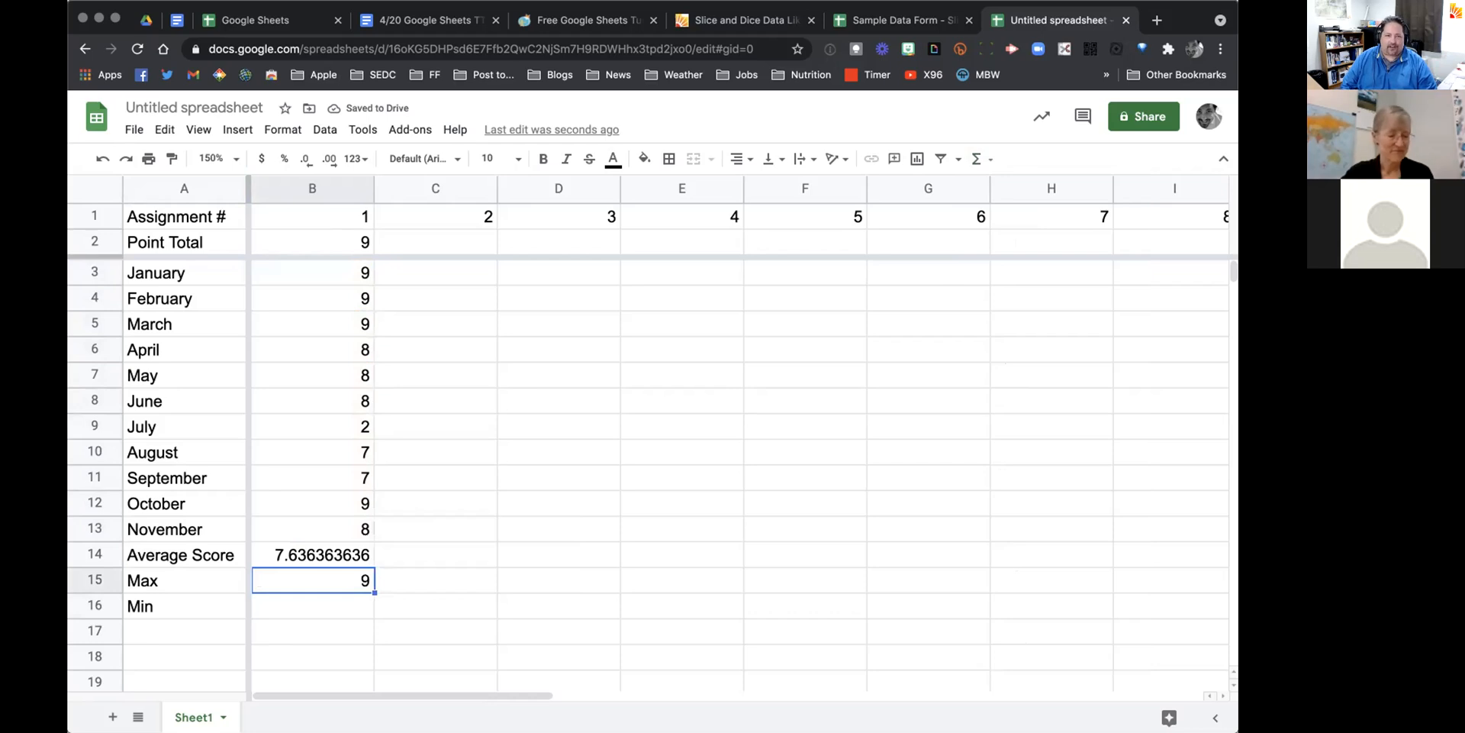
Step: Insert the MIN function from the function list in cell B16 for the scores in B3:B13
{"action": "key", "text": "Down"}
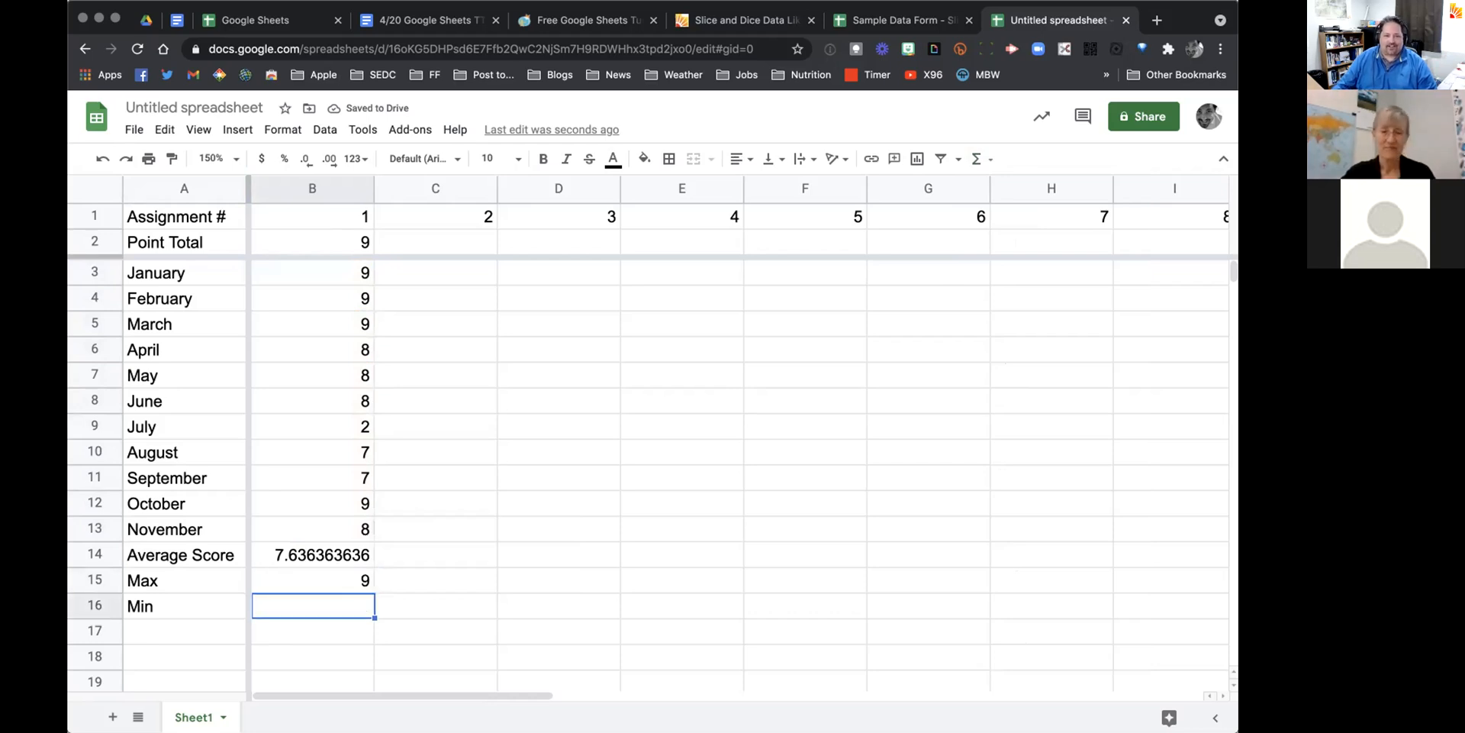
{"action": "left_click", "coordinate": [992, 157]}
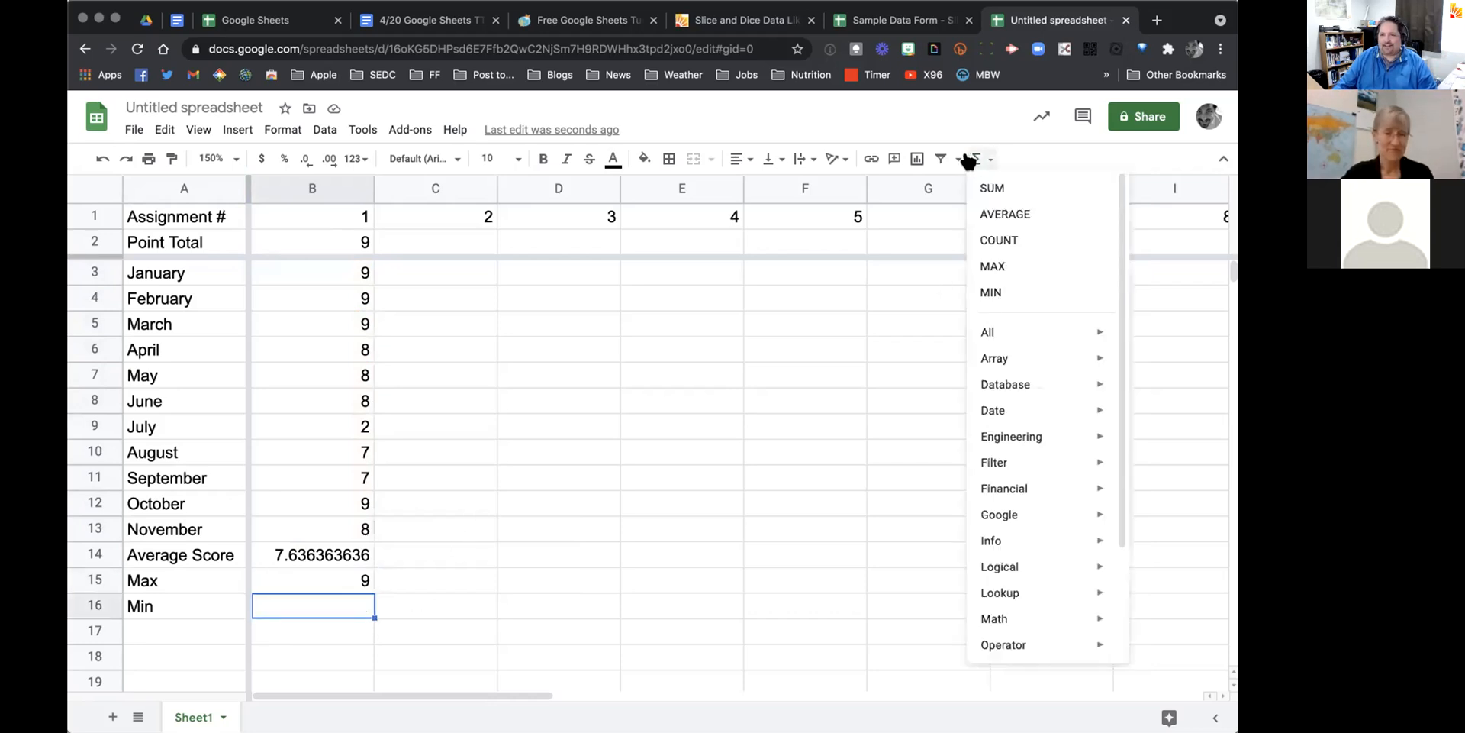
{"action": "mouse_move", "coordinate": [1009, 324]}
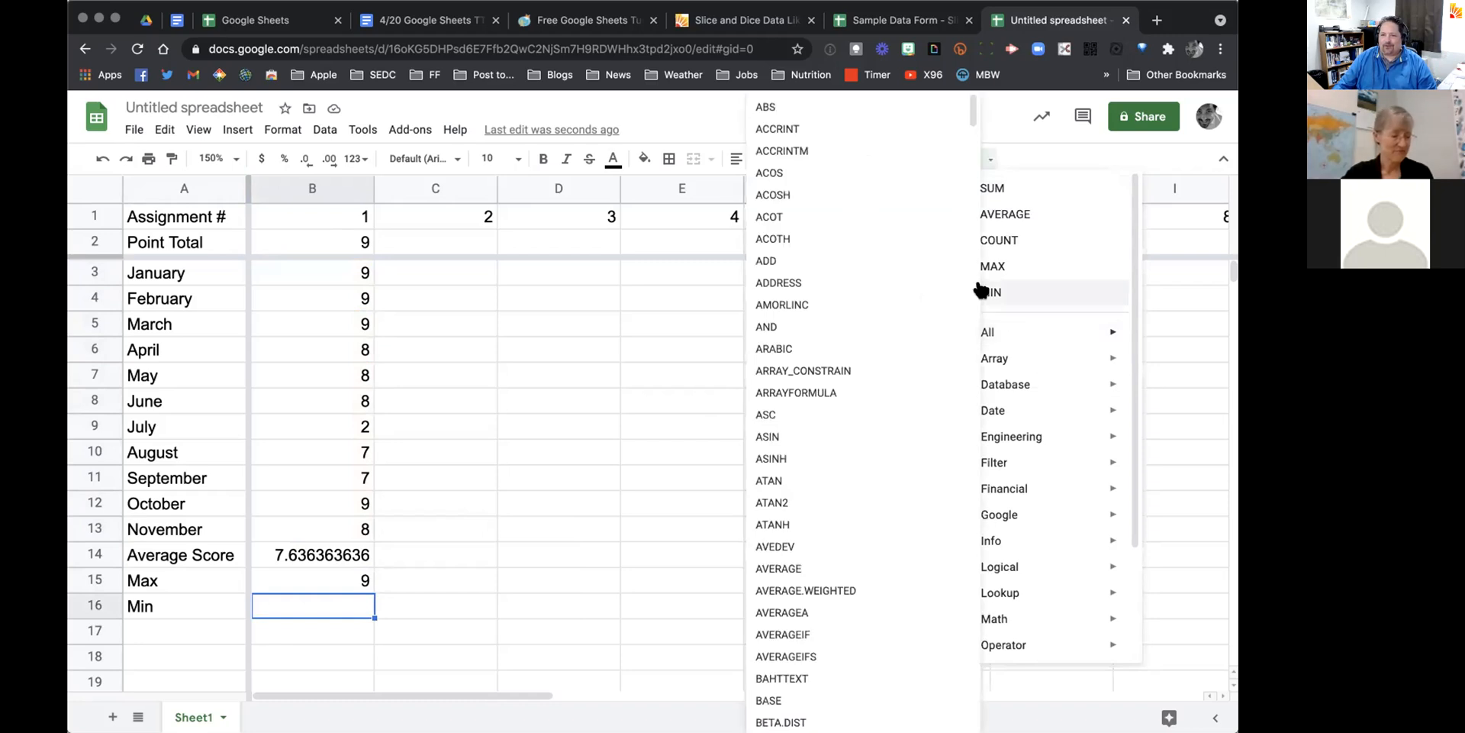
{"action": "left_click", "coordinate": [996, 289]}
{"action": "left_click_drag", "start_coordinate": [345, 272], "coordinate": [334, 534]}
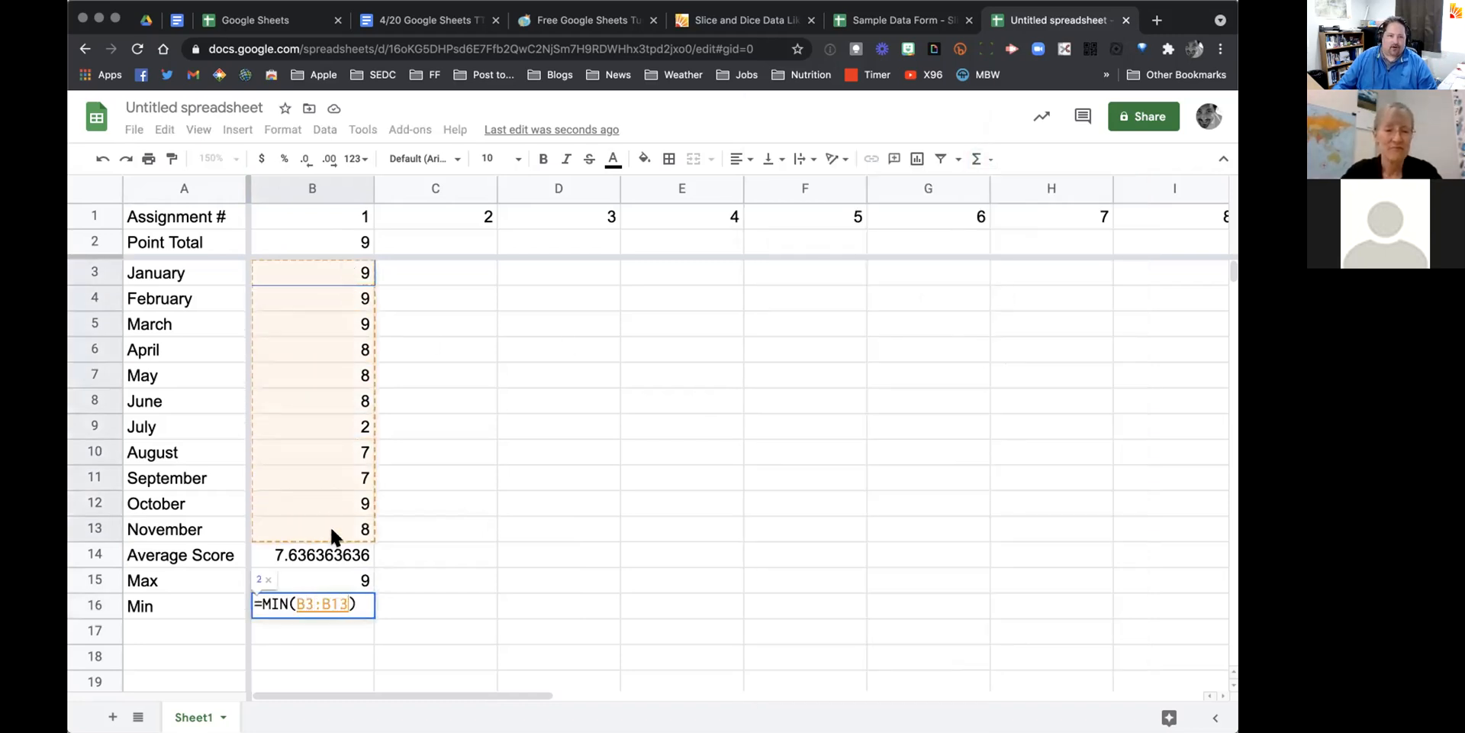
{"action": "key", "text": "Return"}
Step: Go through the assignment 1 scores in column B to locate the lowest one
{"action": "key", "text": "Up"}
{"action": "key", "text": "Up"}
{"action": "key", "text": "Up"}
{"action": "key", "text": "Up"}
{"action": "key", "text": "Up"}
{"action": "key", "text": "Up"}
{"action": "key", "text": "Up"}
{"action": "key", "text": "Up"}
{"action": "key", "text": "Up"}
{"action": "key", "text": "Down"}
{"action": "key", "text": "Down"}
{"action": "key", "text": "Down"}
{"action": "key", "text": "Down"}
{"action": "key", "text": "Down"}
{"action": "key", "text": "Down"}
{"action": "key", "text": "Down"}
{"action": "key", "text": "Down"}
{"action": "key", "text": "Up"}
{"action": "key", "text": "Up"}
{"action": "key", "text": "Up"}
{"action": "key", "text": "Up"}
{"action": "key", "text": "Up"}
{"action": "key", "text": "Up"}
{"action": "key", "text": "Up"}
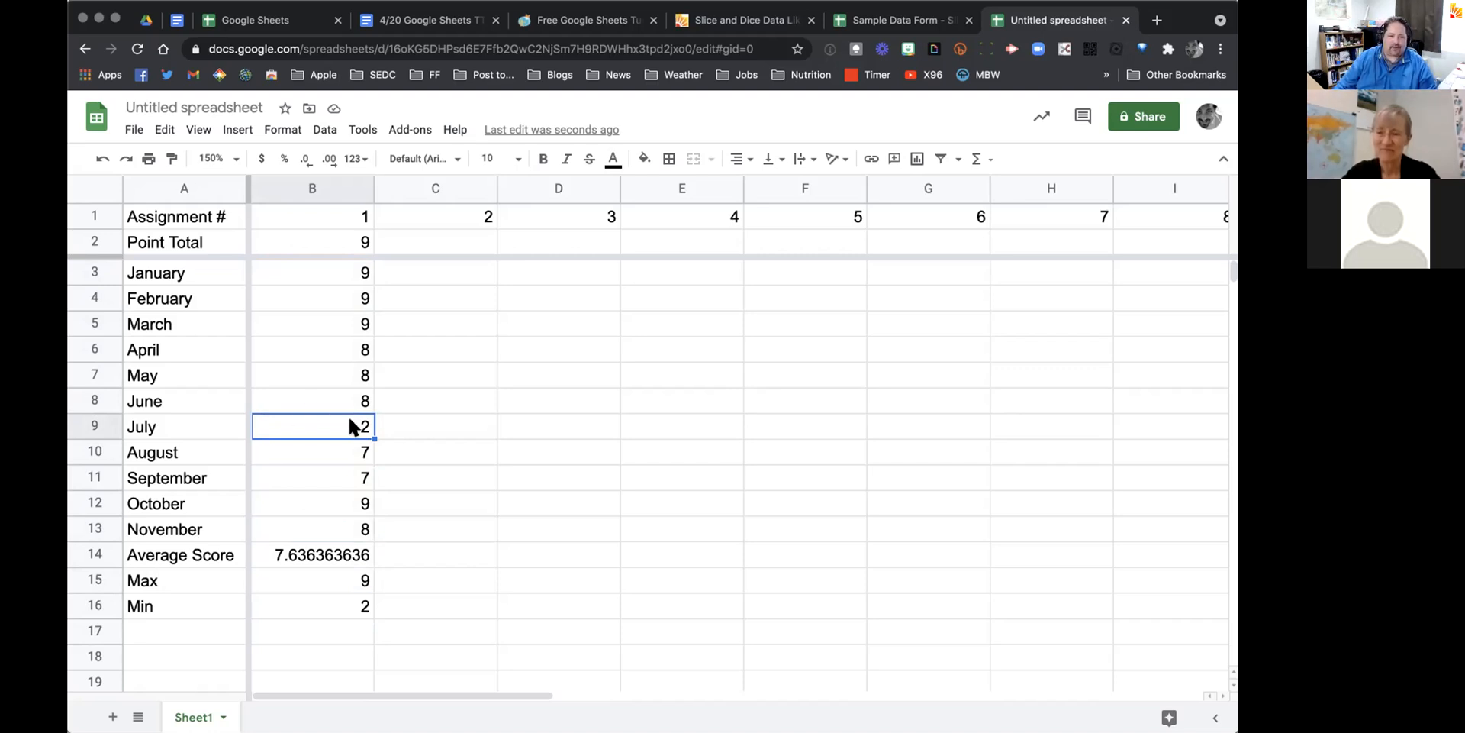
Step: Create a conditional formatting rule for B3:B13 that applies the default green style to values greater than 8
{"action": "left_click_drag", "start_coordinate": [322, 269], "coordinate": [320, 520]}
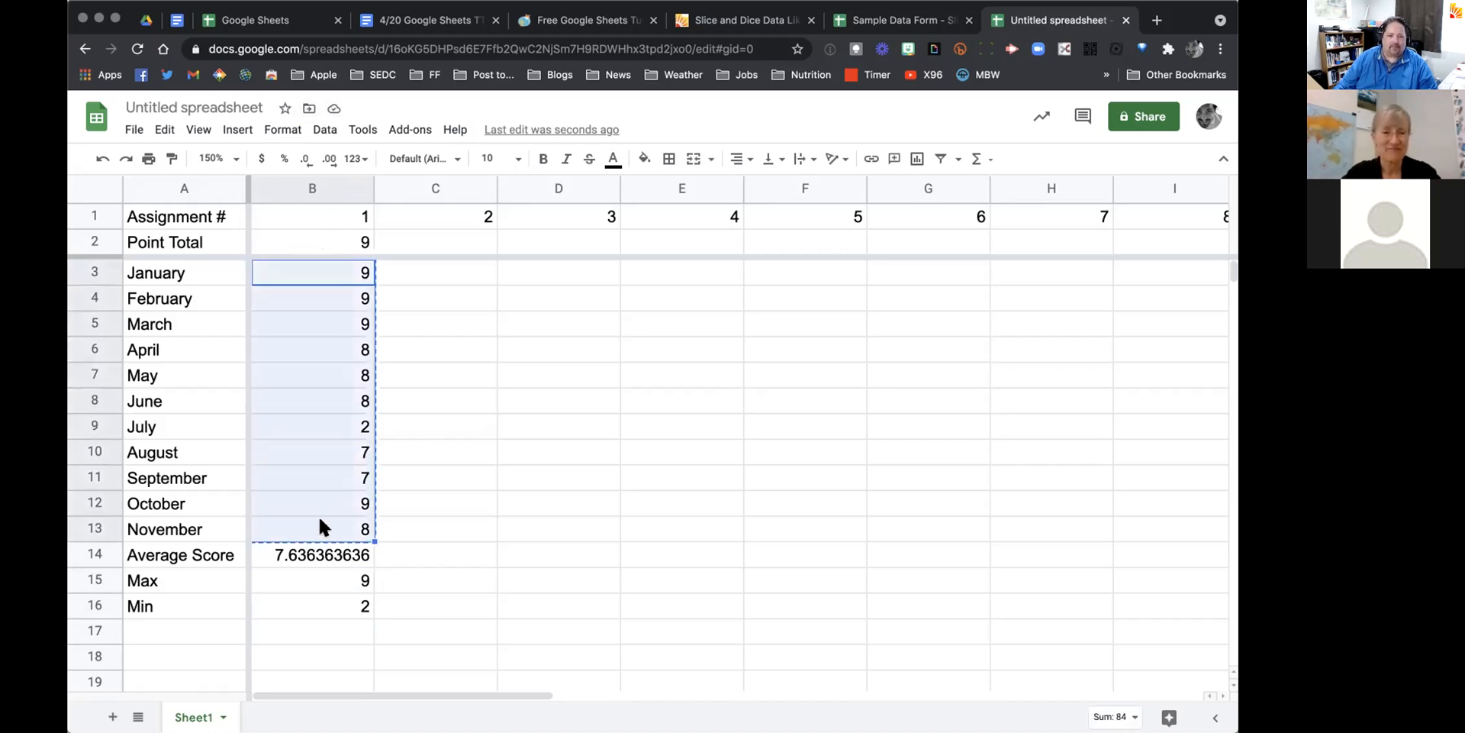
{"action": "left_click", "coordinate": [281, 132]}
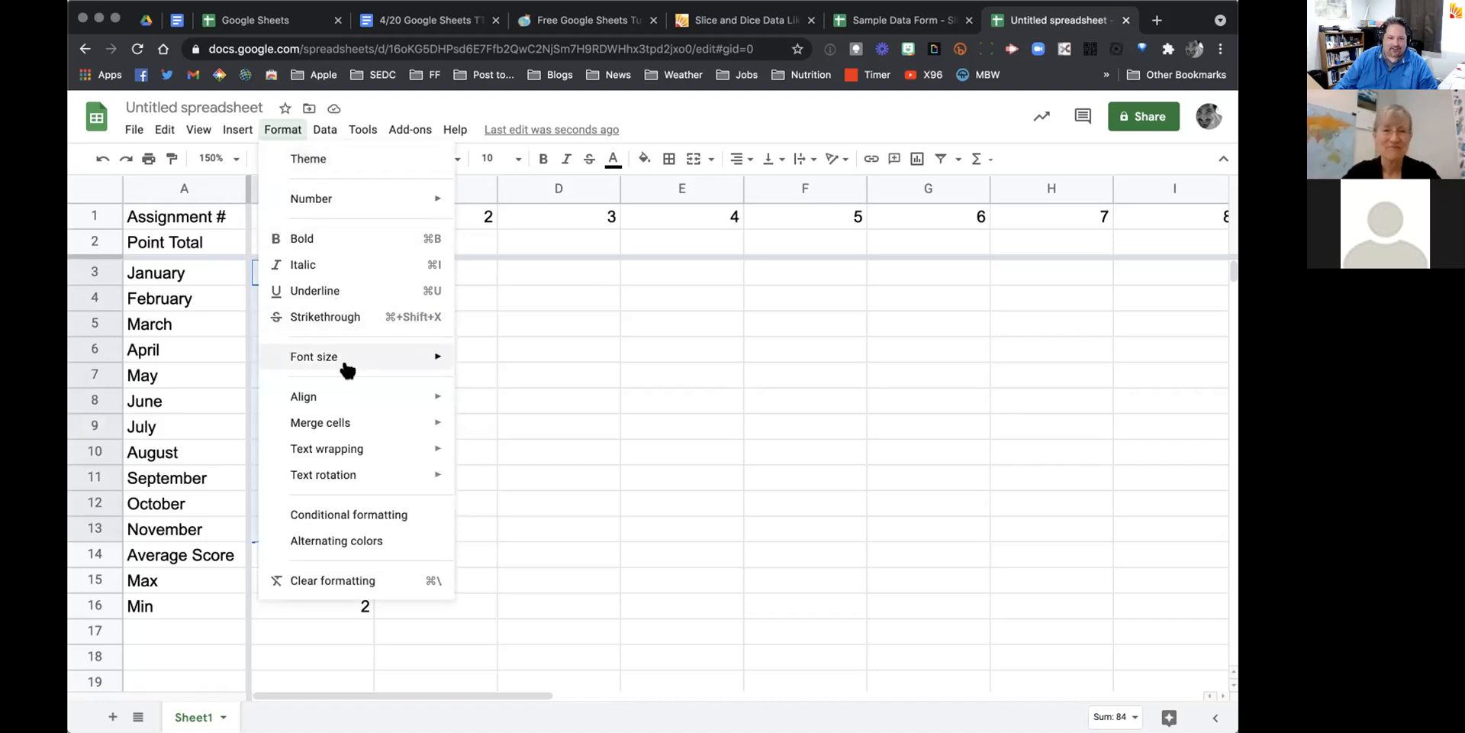
{"action": "left_click", "coordinate": [367, 515]}
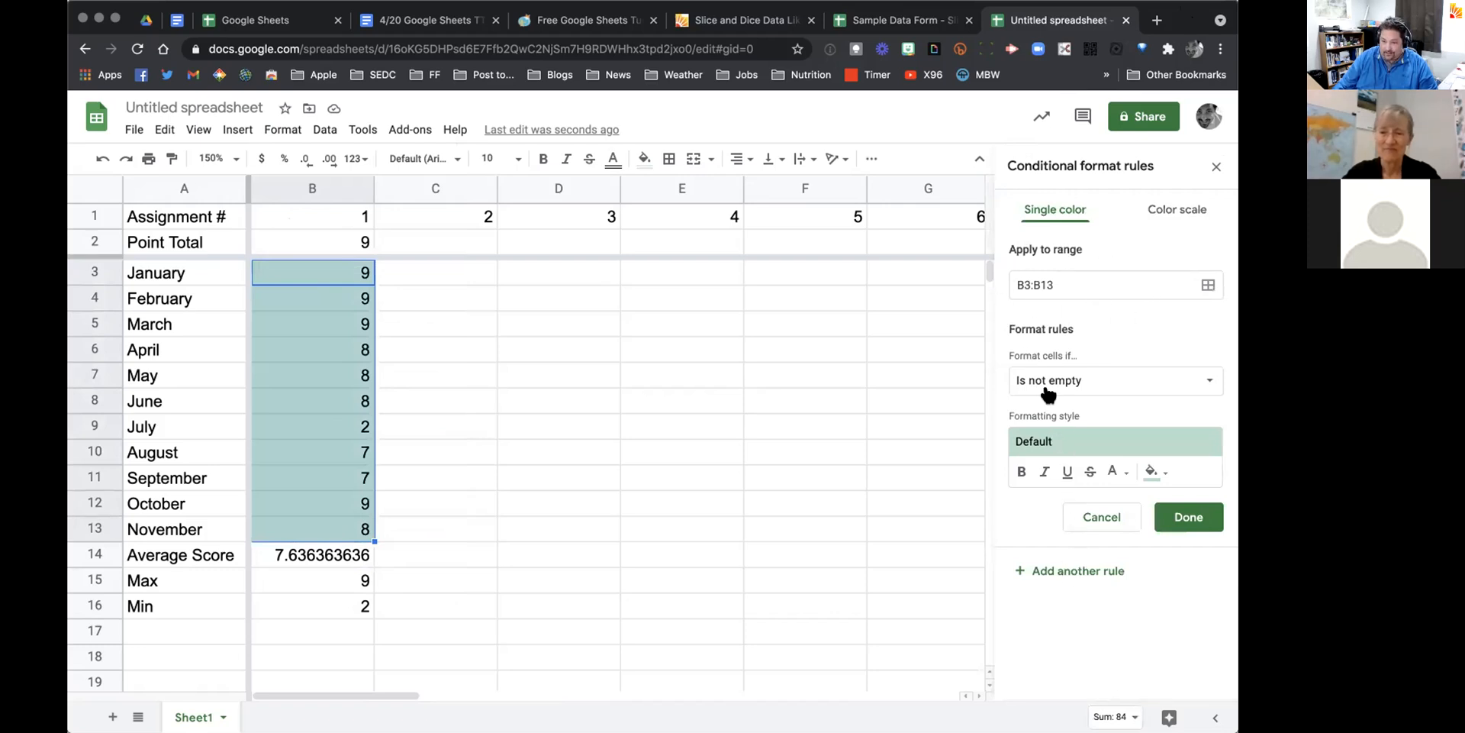
{"action": "left_click", "coordinate": [1072, 383]}
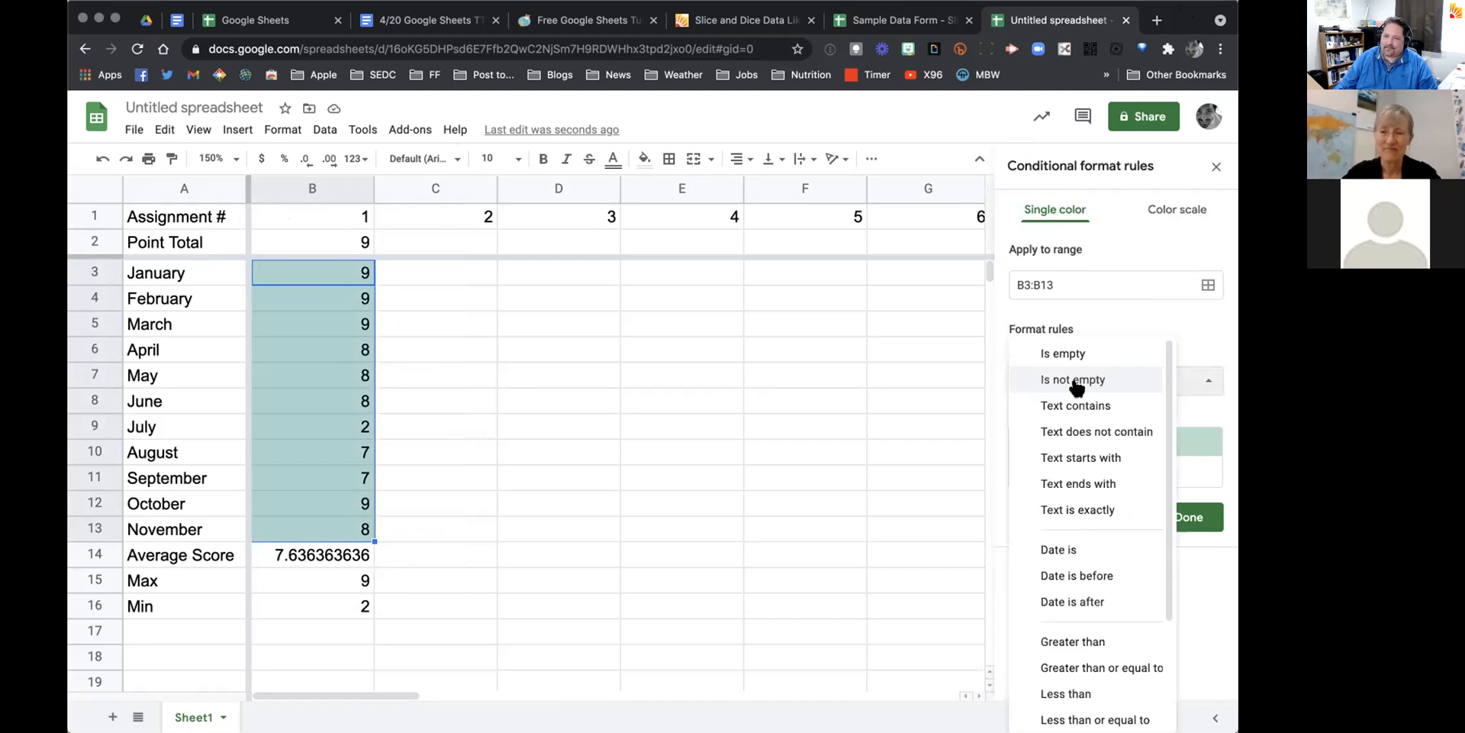
{"action": "scroll", "coordinate": [1092, 568], "scroll_direction": "down", "scroll_amount": 2}
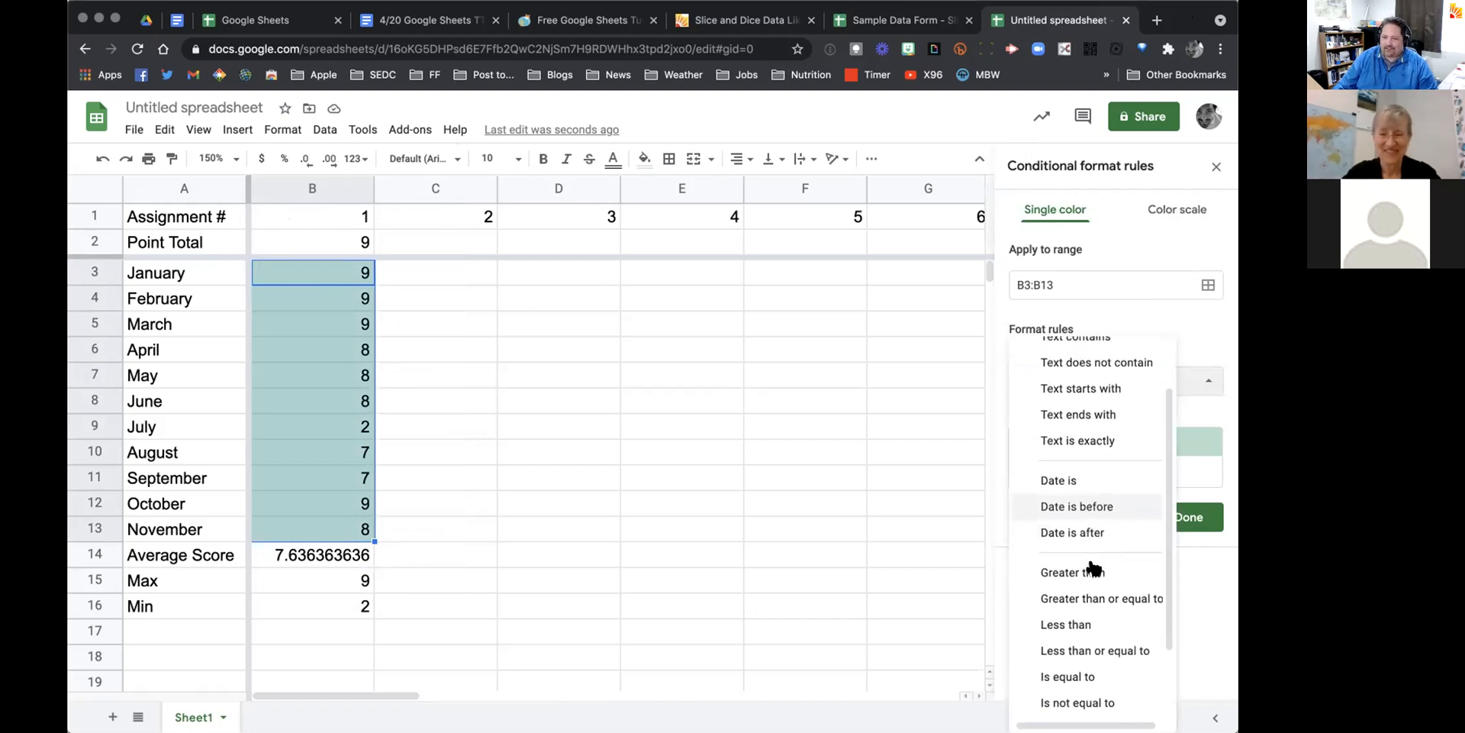
{"action": "left_click", "coordinate": [1090, 574]}
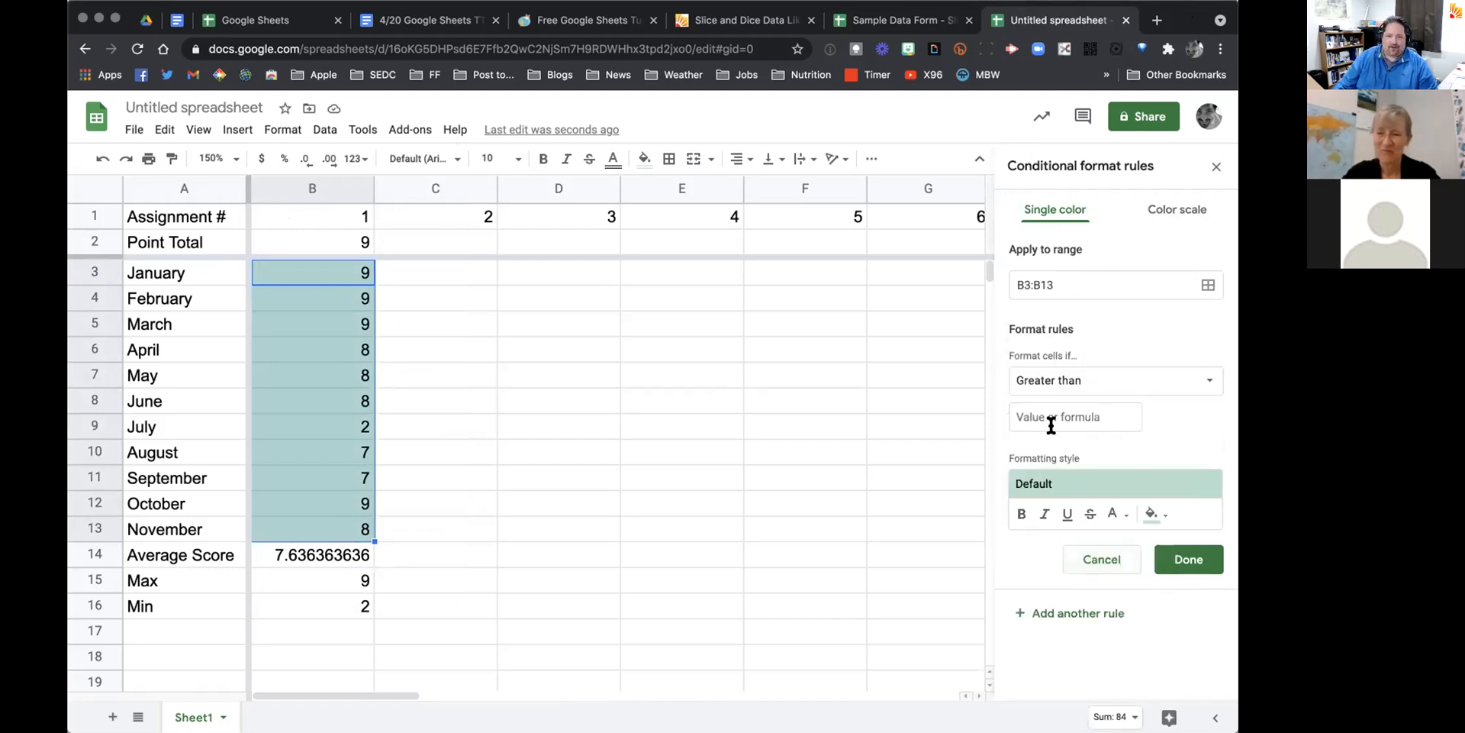
{"action": "left_click", "coordinate": [1079, 415]}
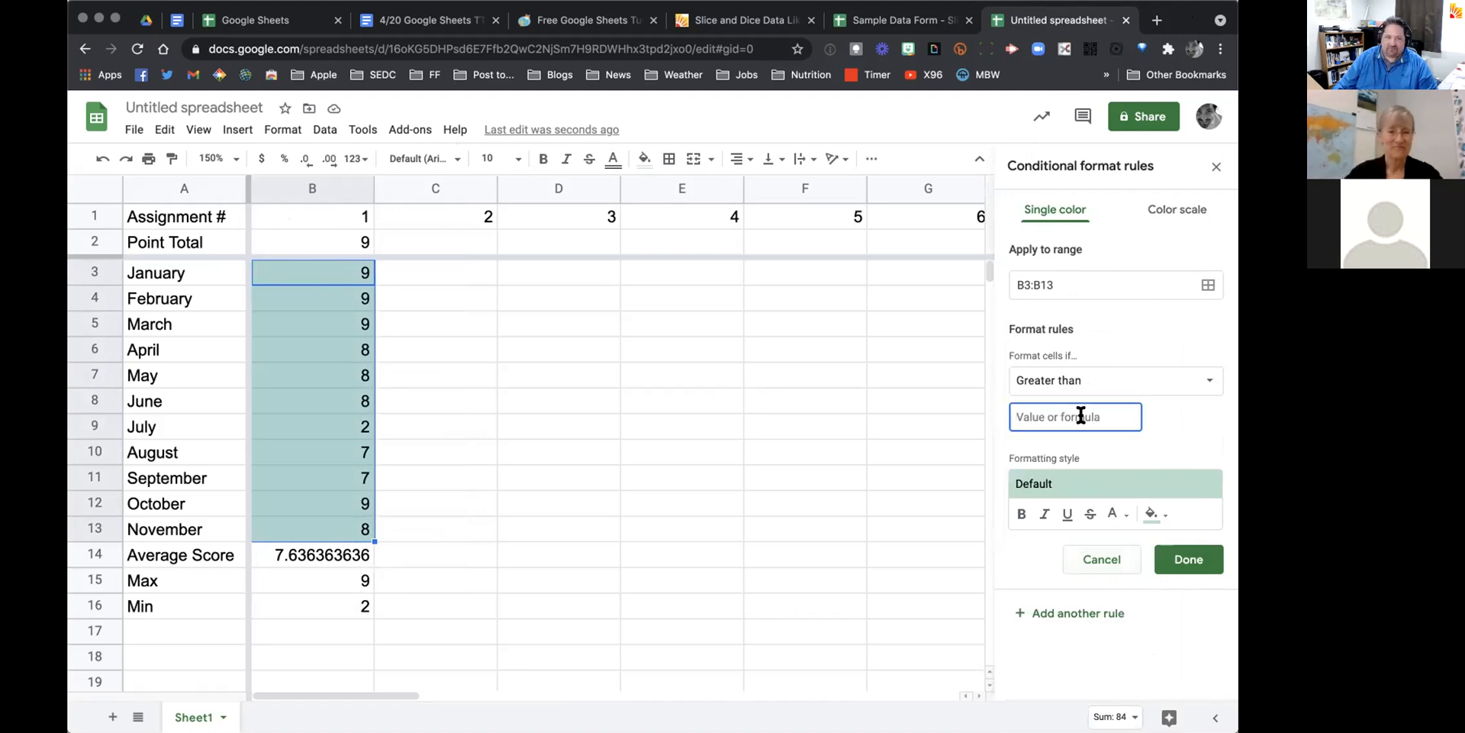
{"action": "type", "text": "8"}
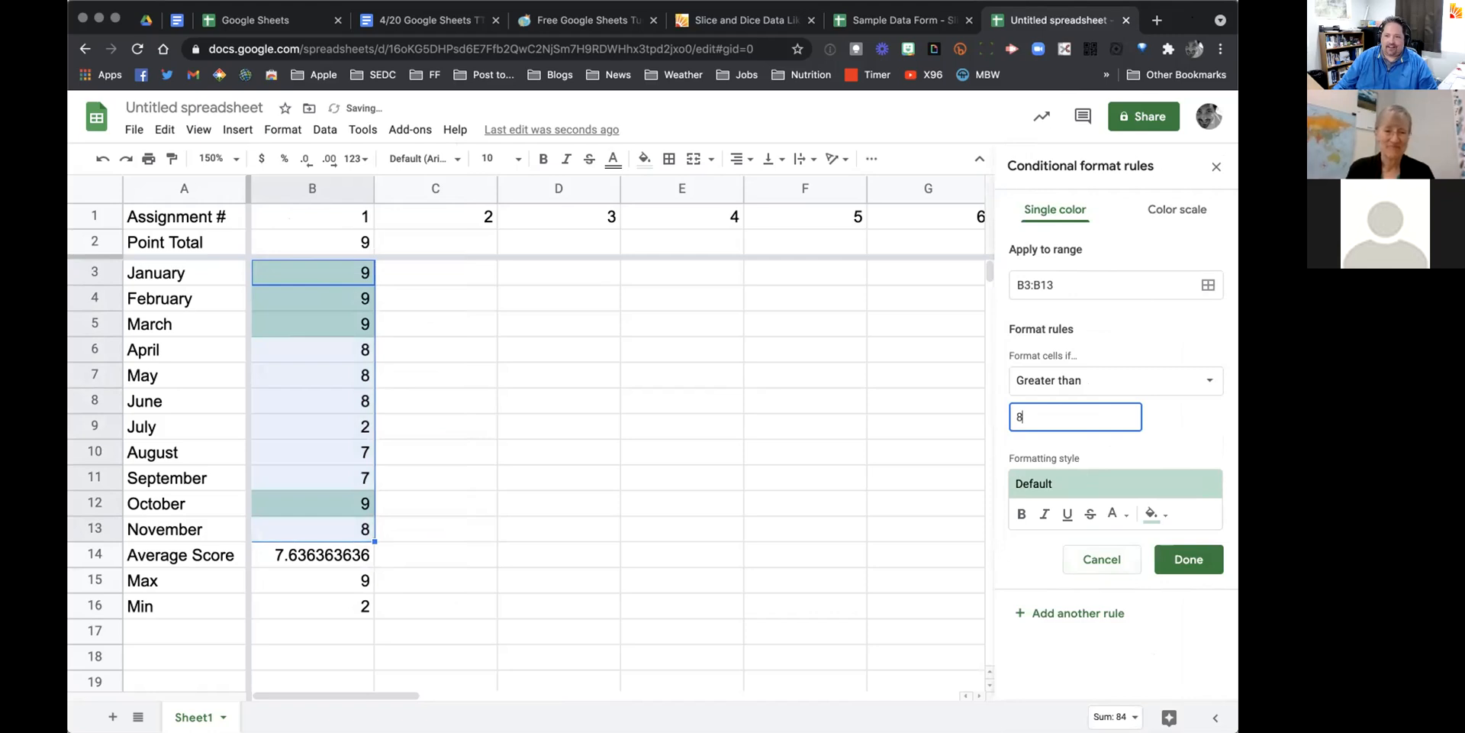
Step: Add a second conditional formatting rule that fills values in B3:B13 less than or equal to 5 with light orange, and close the rules
{"action": "left_click", "coordinate": [1066, 615]}
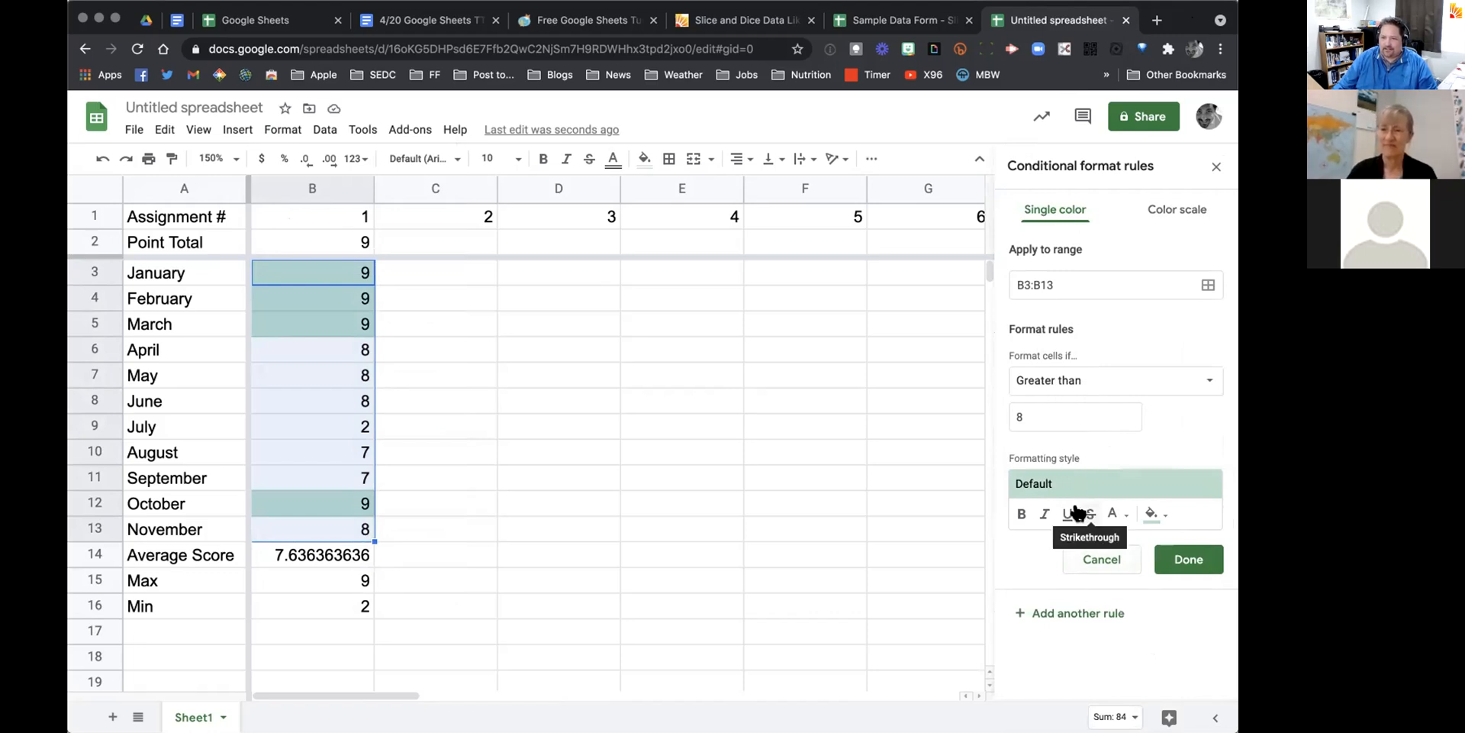
{"action": "left_click", "coordinate": [1060, 377]}
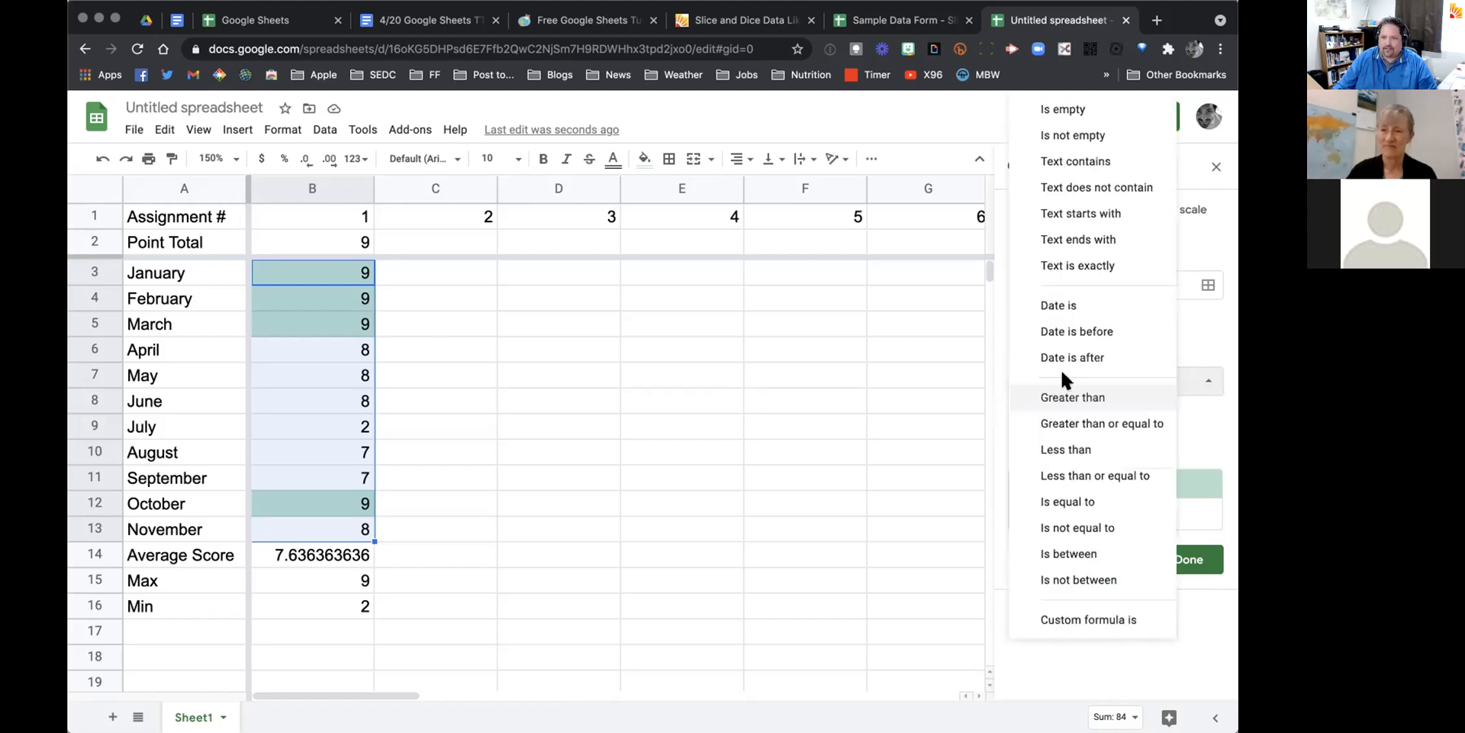
{"action": "left_click", "coordinate": [1067, 475]}
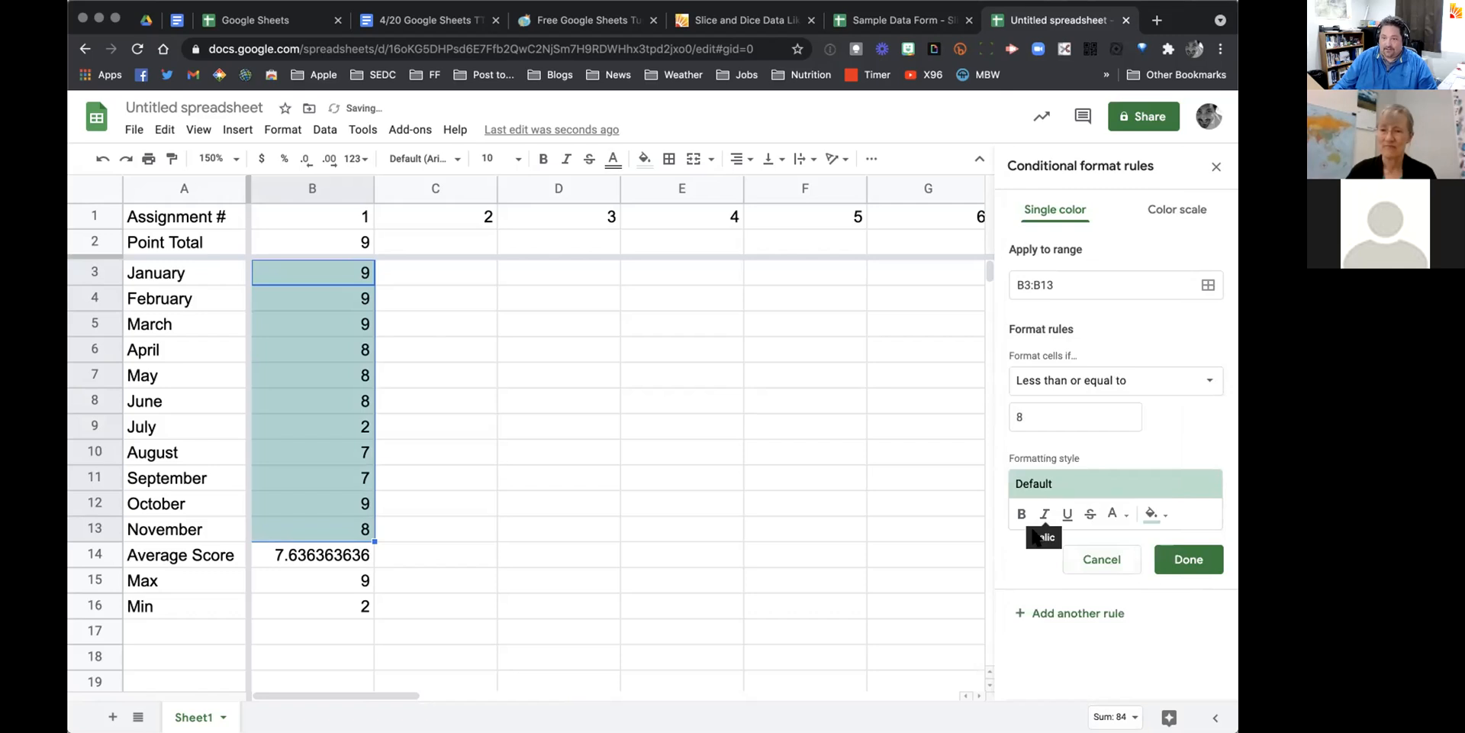
{"action": "left_click_drag", "start_coordinate": [1032, 416], "coordinate": [959, 416]}
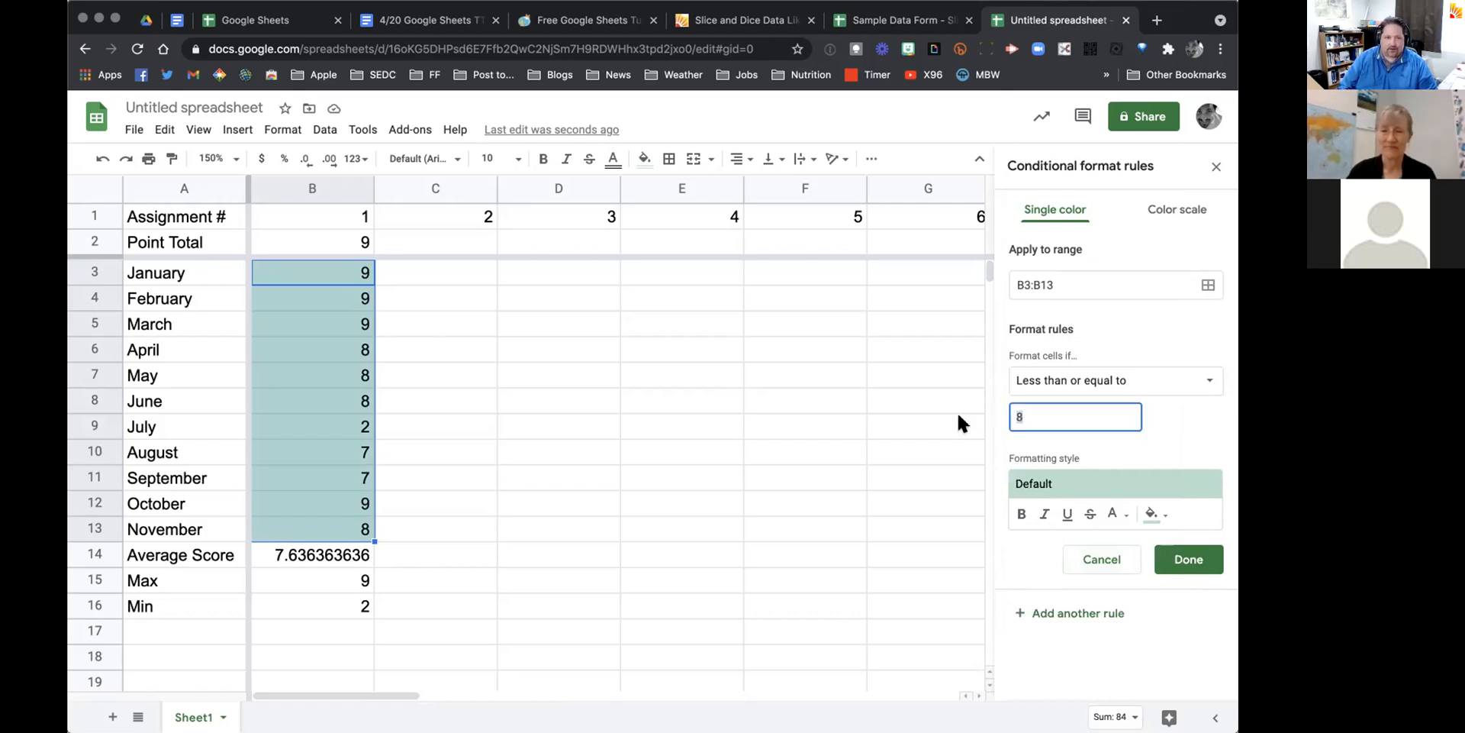
{"action": "type", "text": "5"}
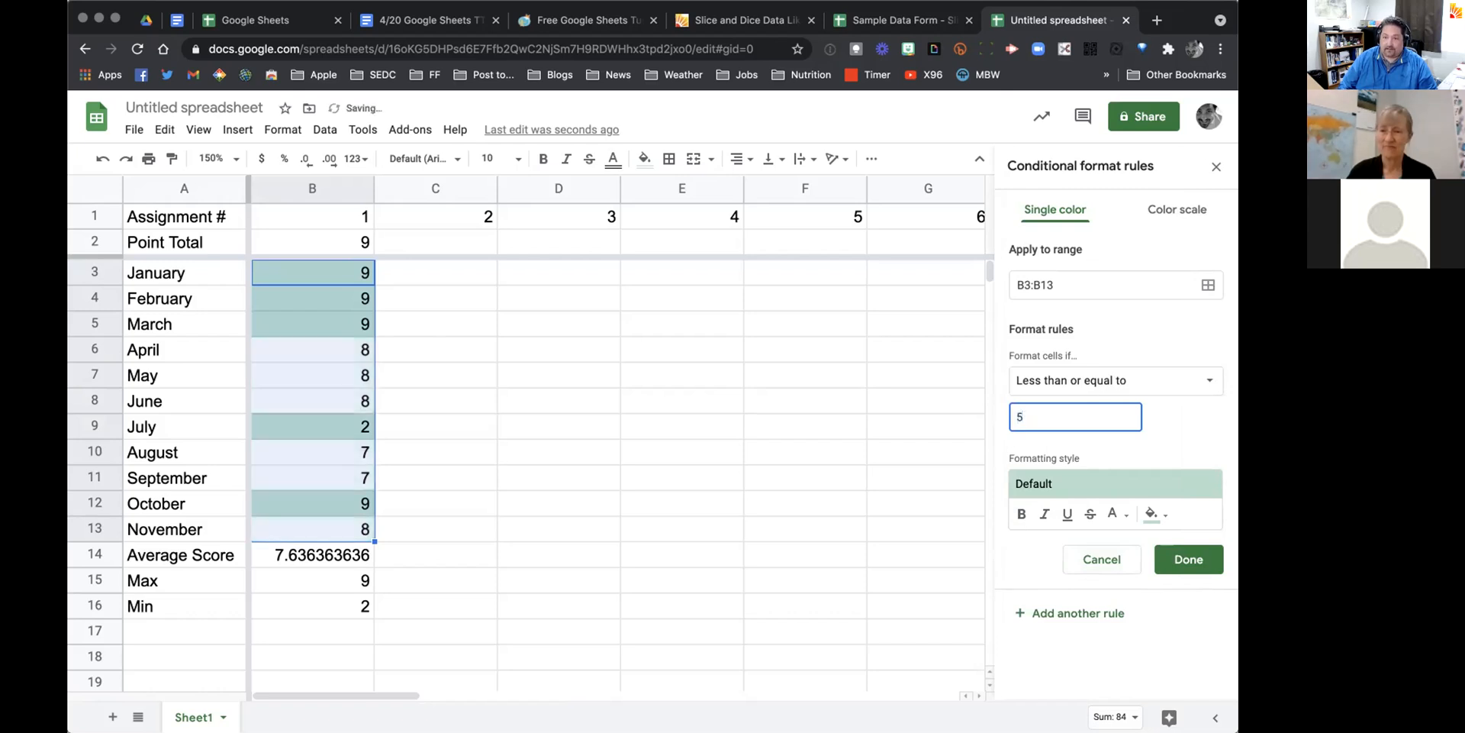
{"action": "left_click", "coordinate": [1154, 515]}
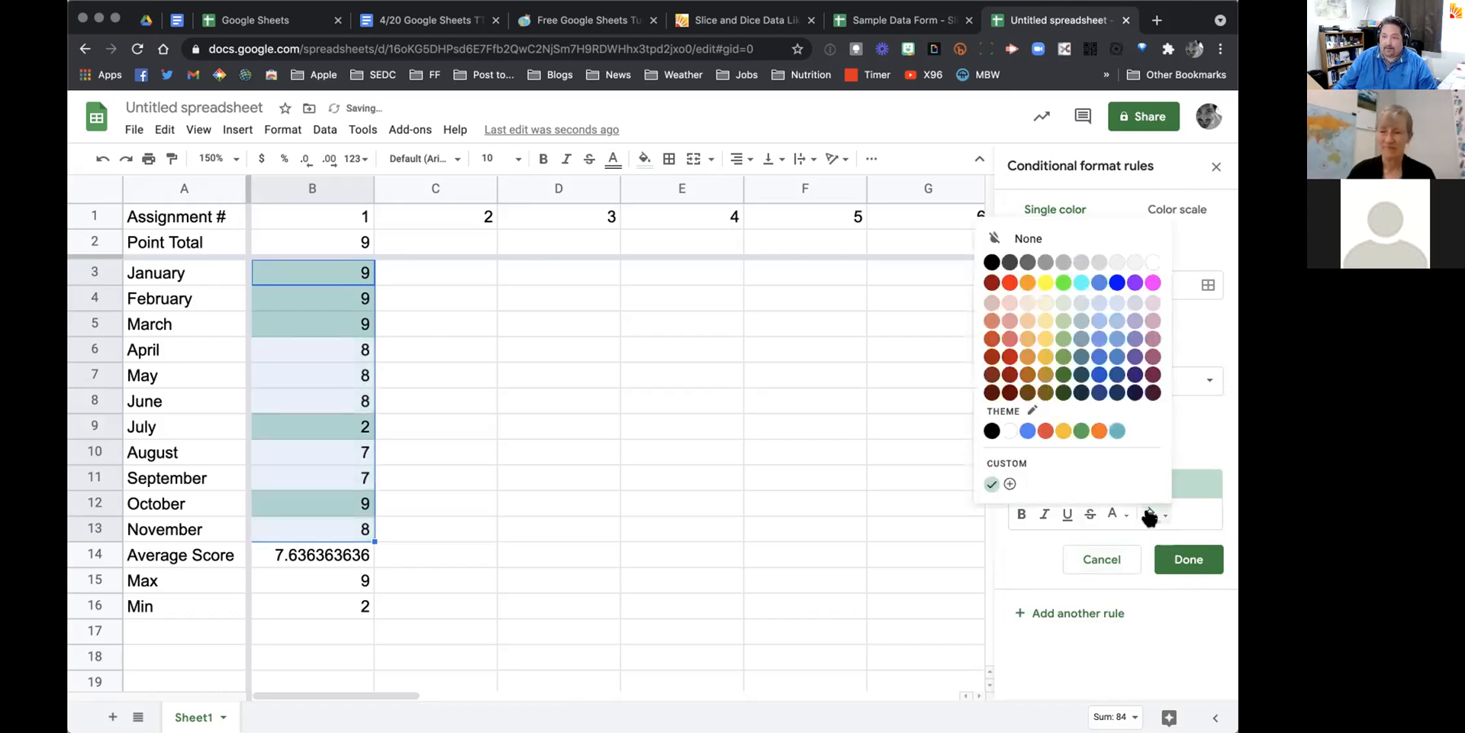
{"action": "left_click", "coordinate": [1026, 319]}
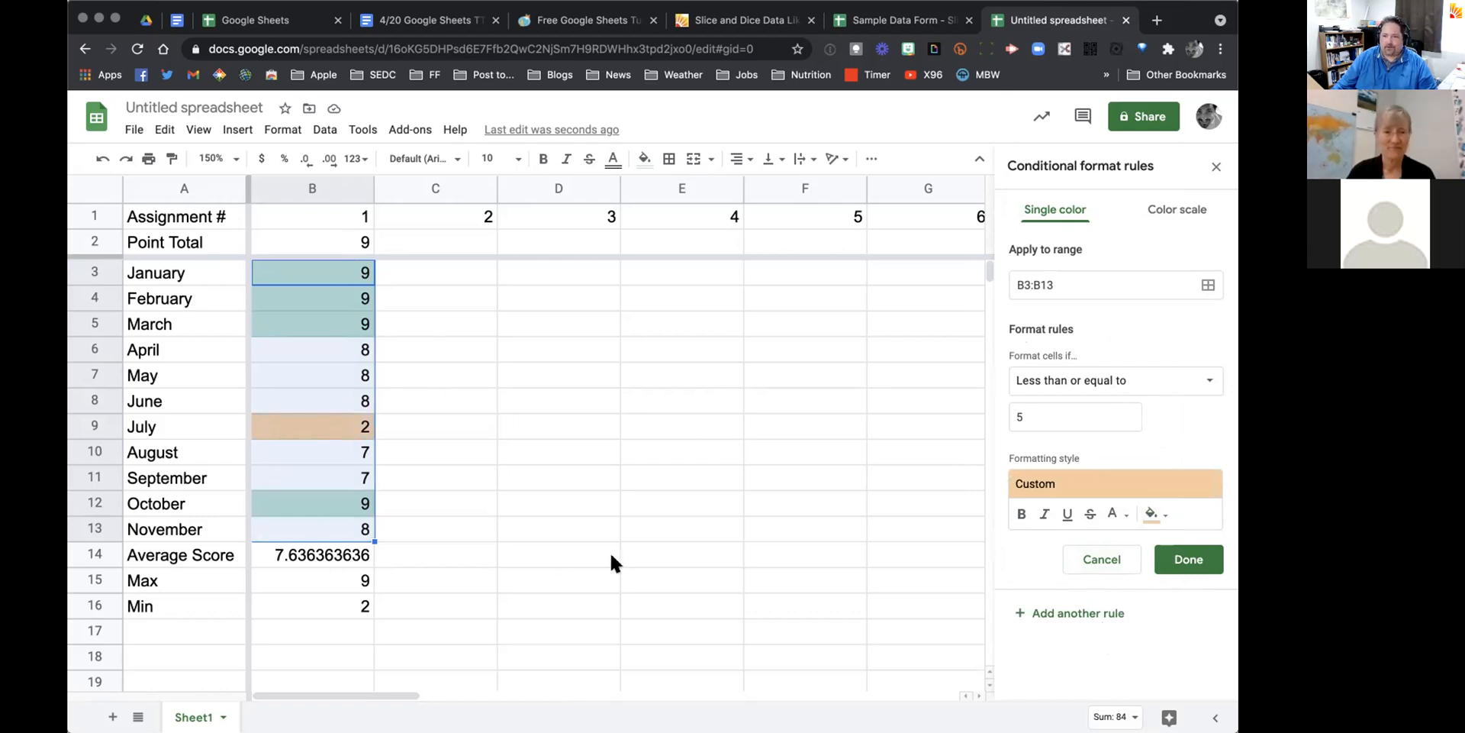
{"action": "left_click", "coordinate": [1191, 560]}
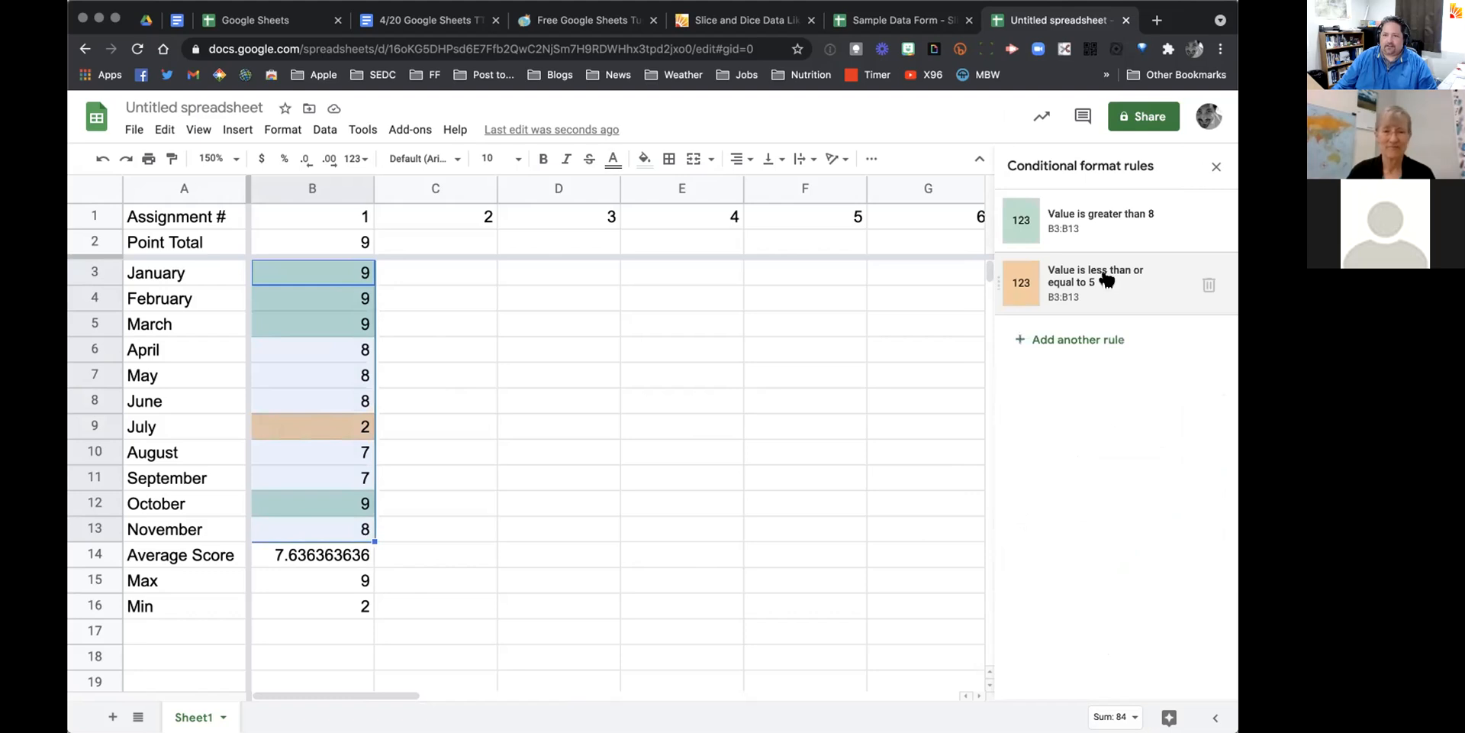
{"action": "left_click", "coordinate": [738, 451]}
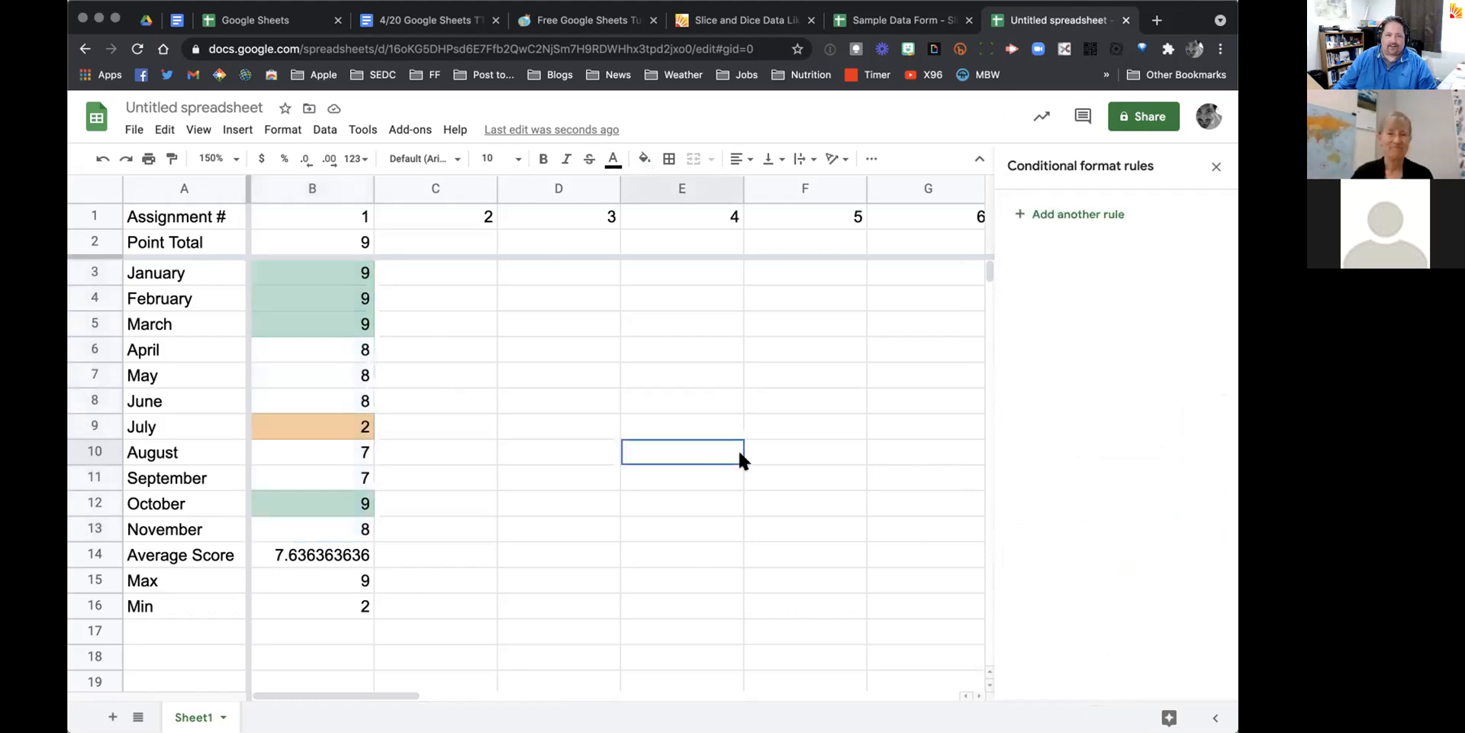
{"action": "left_click", "coordinate": [1217, 167]}
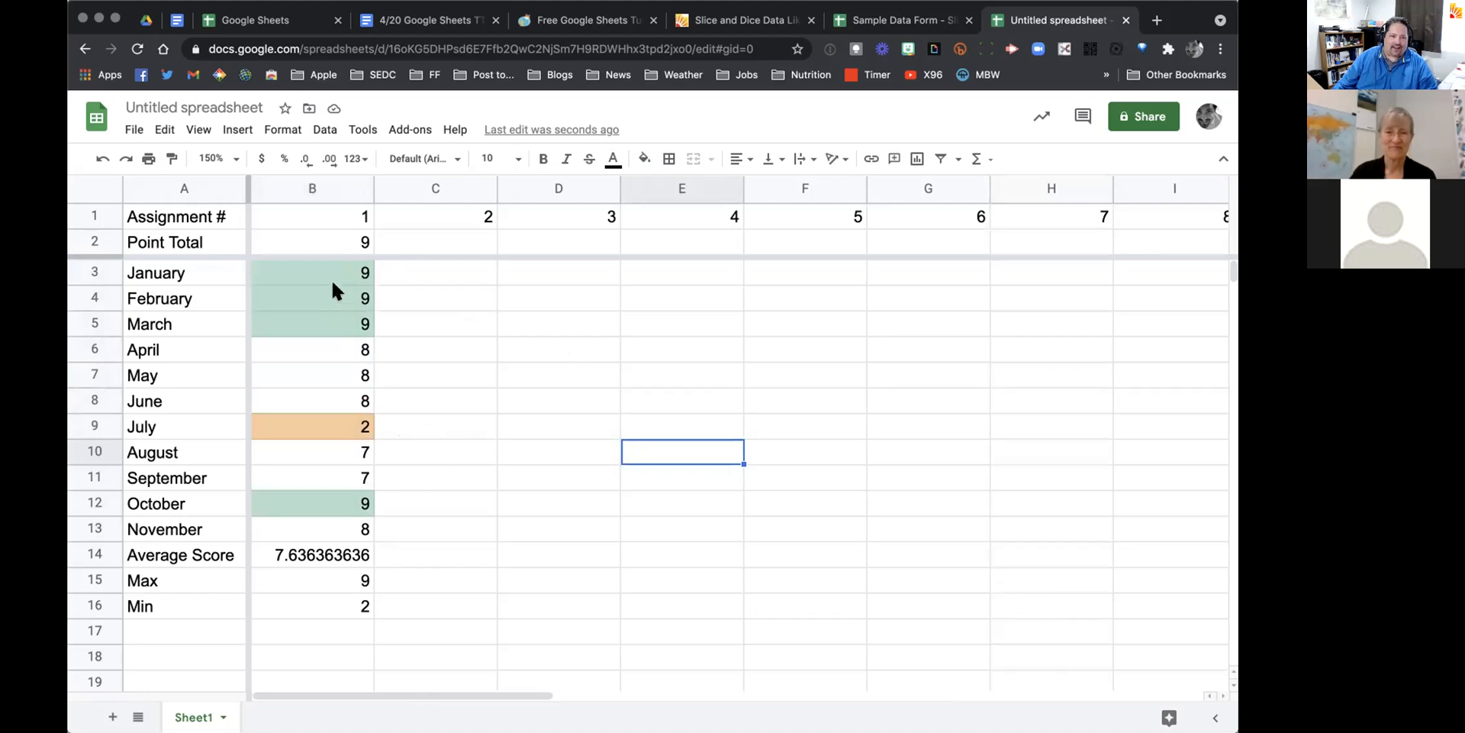
Step: Fill the scores, formulas and conditional formatting of B3:B16 across through column K
{"action": "left_click_drag", "start_coordinate": [323, 273], "coordinate": [321, 596]}
{"action": "key", "text": "super+c"}
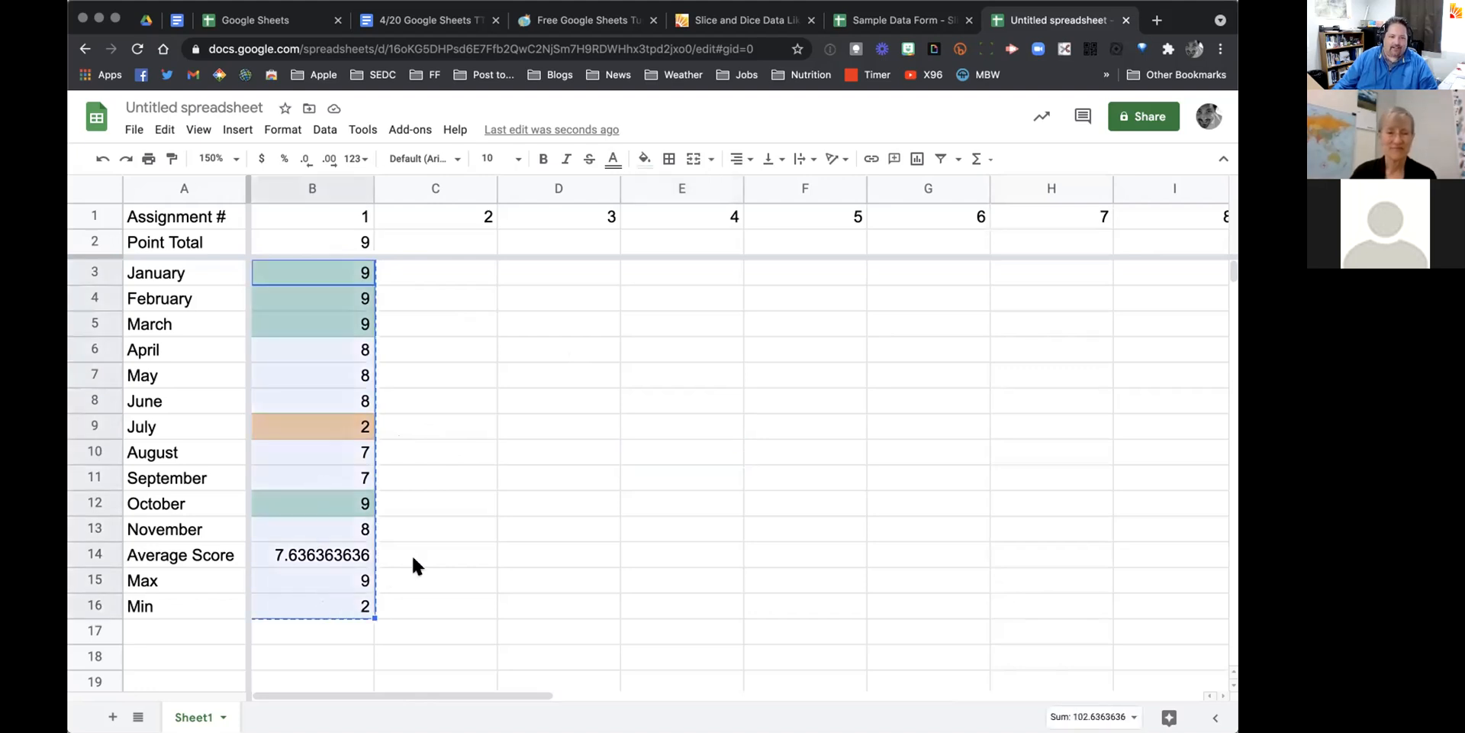
{"action": "left_click_drag", "start_coordinate": [371, 611], "coordinate": [716, 551]}
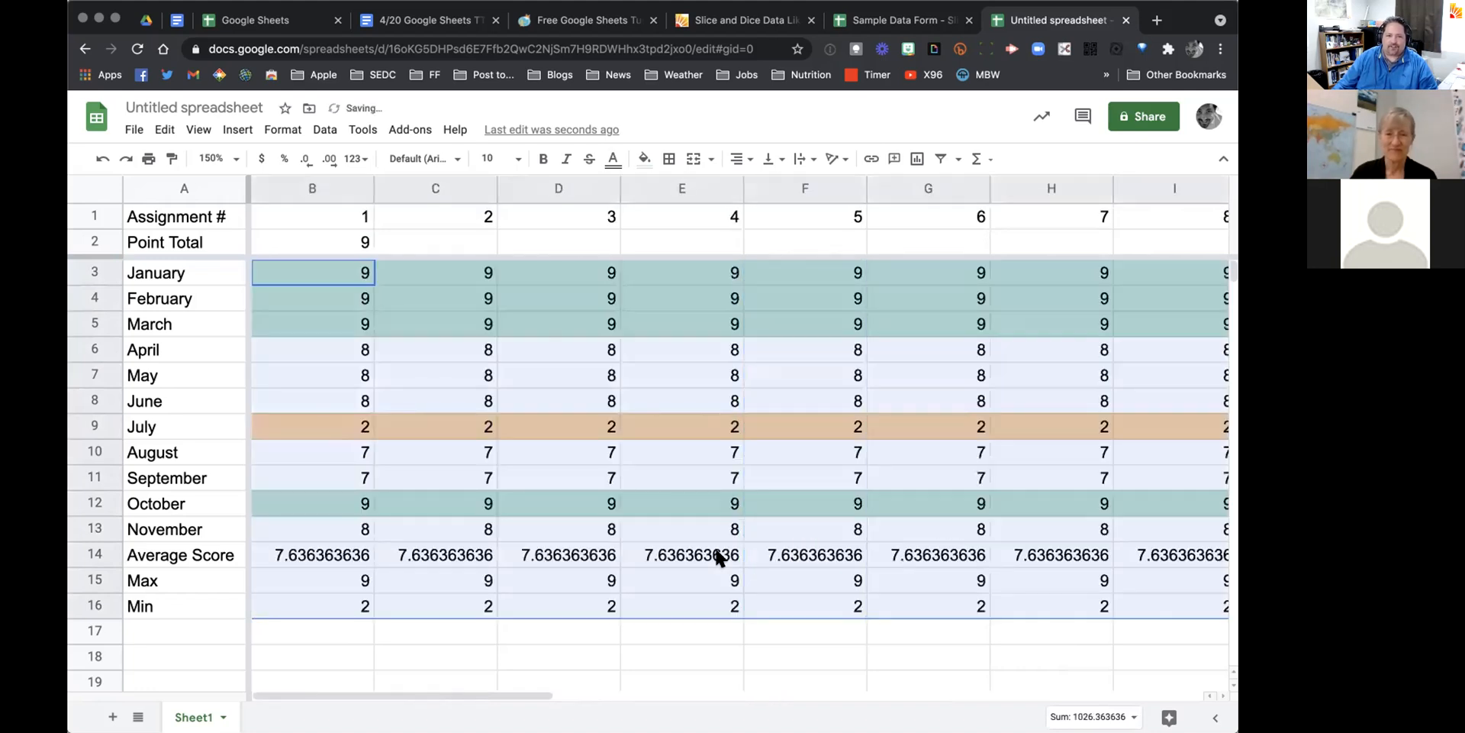
Step: Delete only the copied score values in C3:K13, keeping the formulas in the rows below
{"action": "left_click_drag", "start_coordinate": [455, 273], "coordinate": [365, 530]}
{"action": "key", "text": "ctrl+c"}
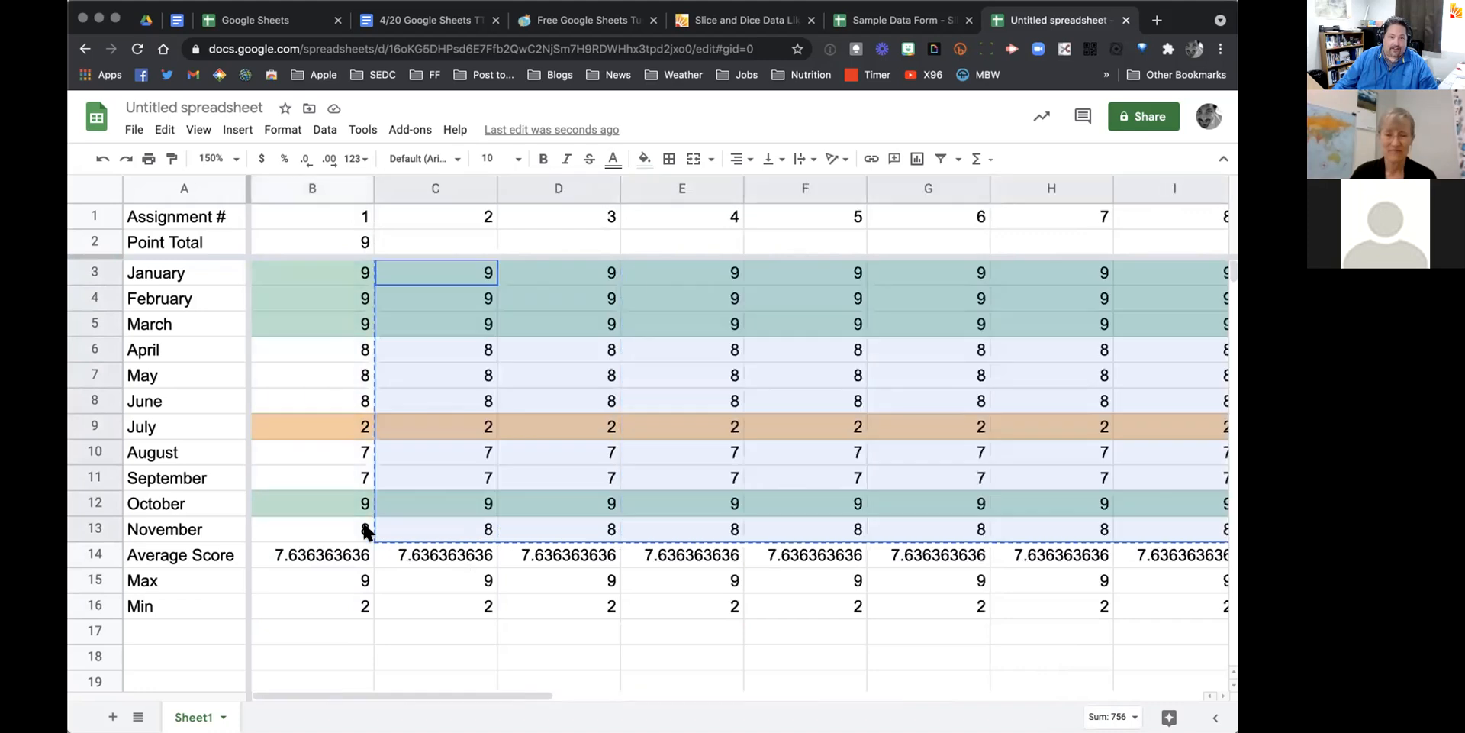
{"action": "left_click", "coordinate": [161, 131]}
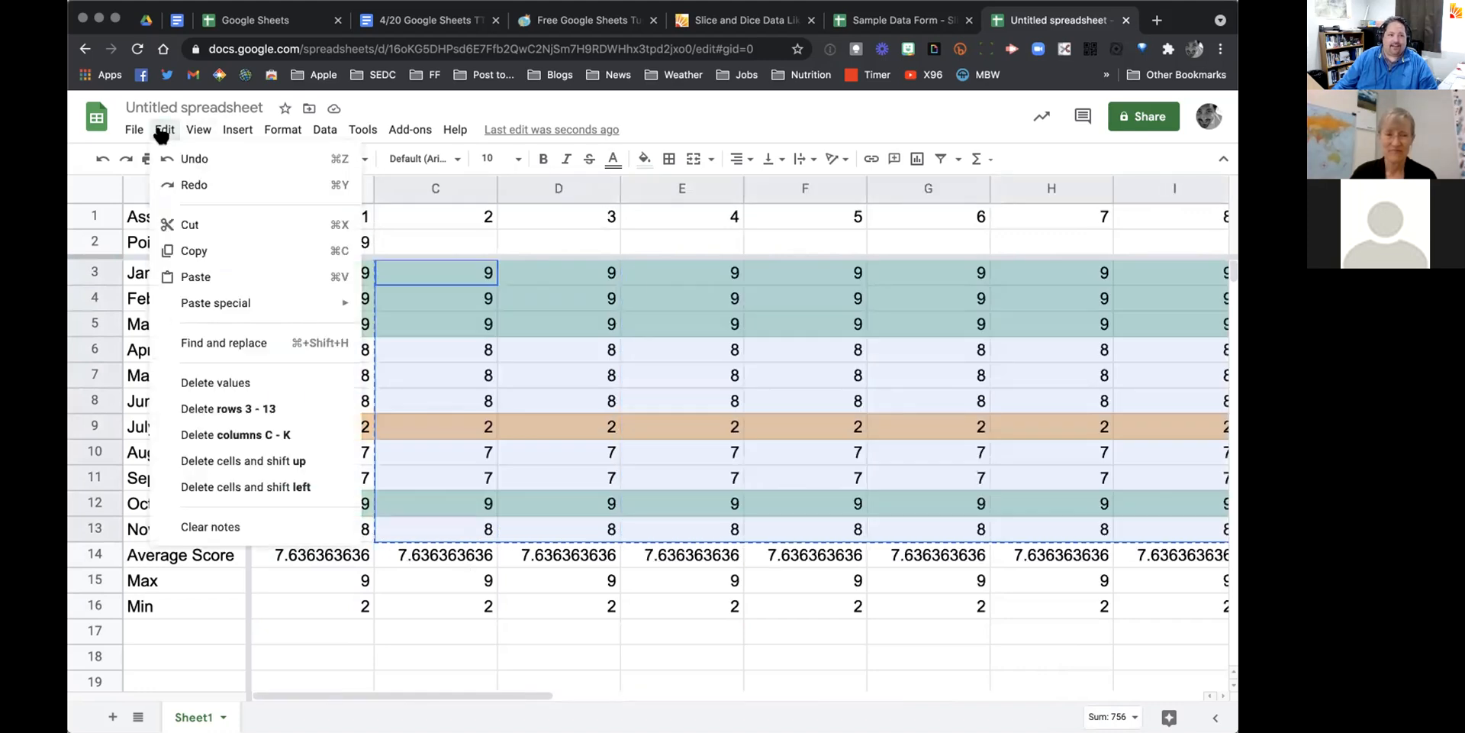
{"action": "left_click", "coordinate": [208, 379]}
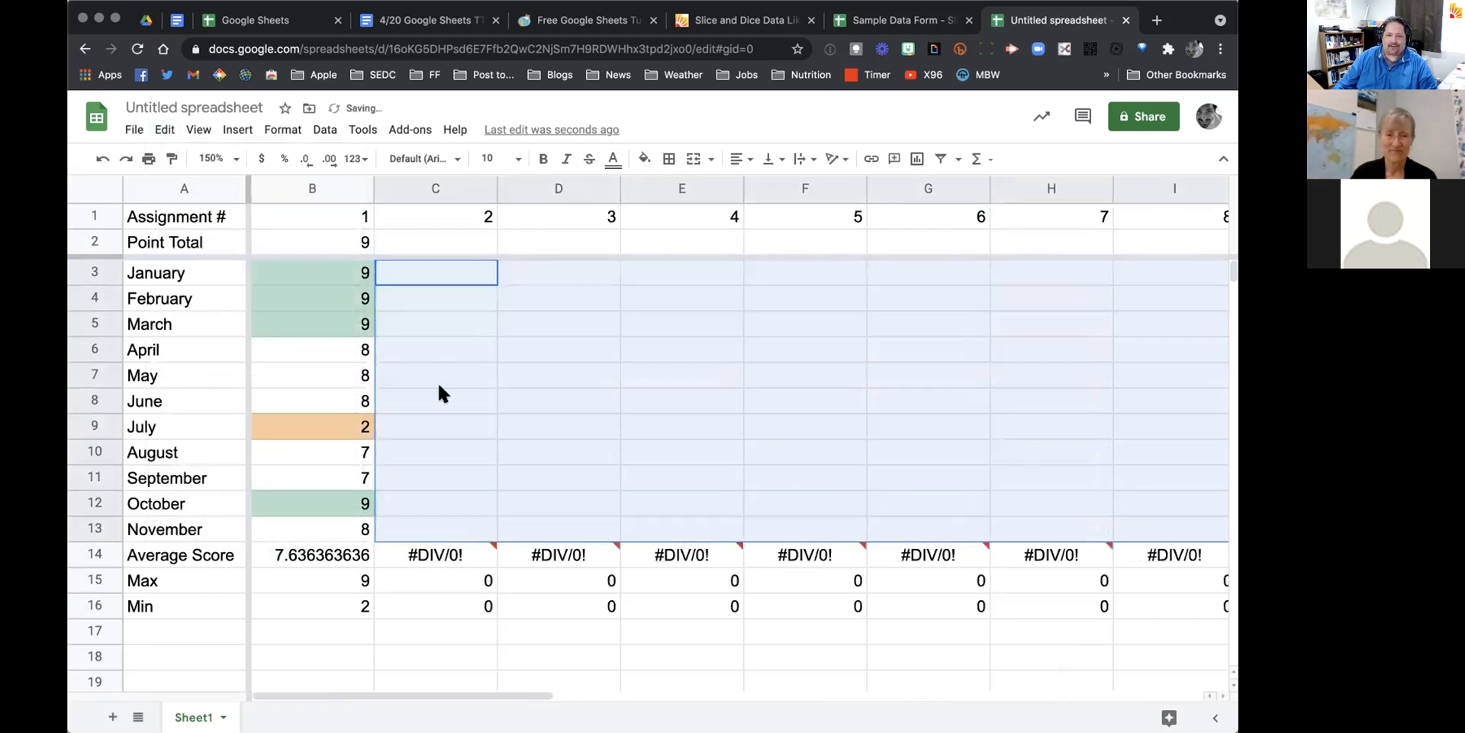
{"action": "left_click", "coordinate": [581, 467]}
{"action": "left_click", "coordinate": [556, 556]}
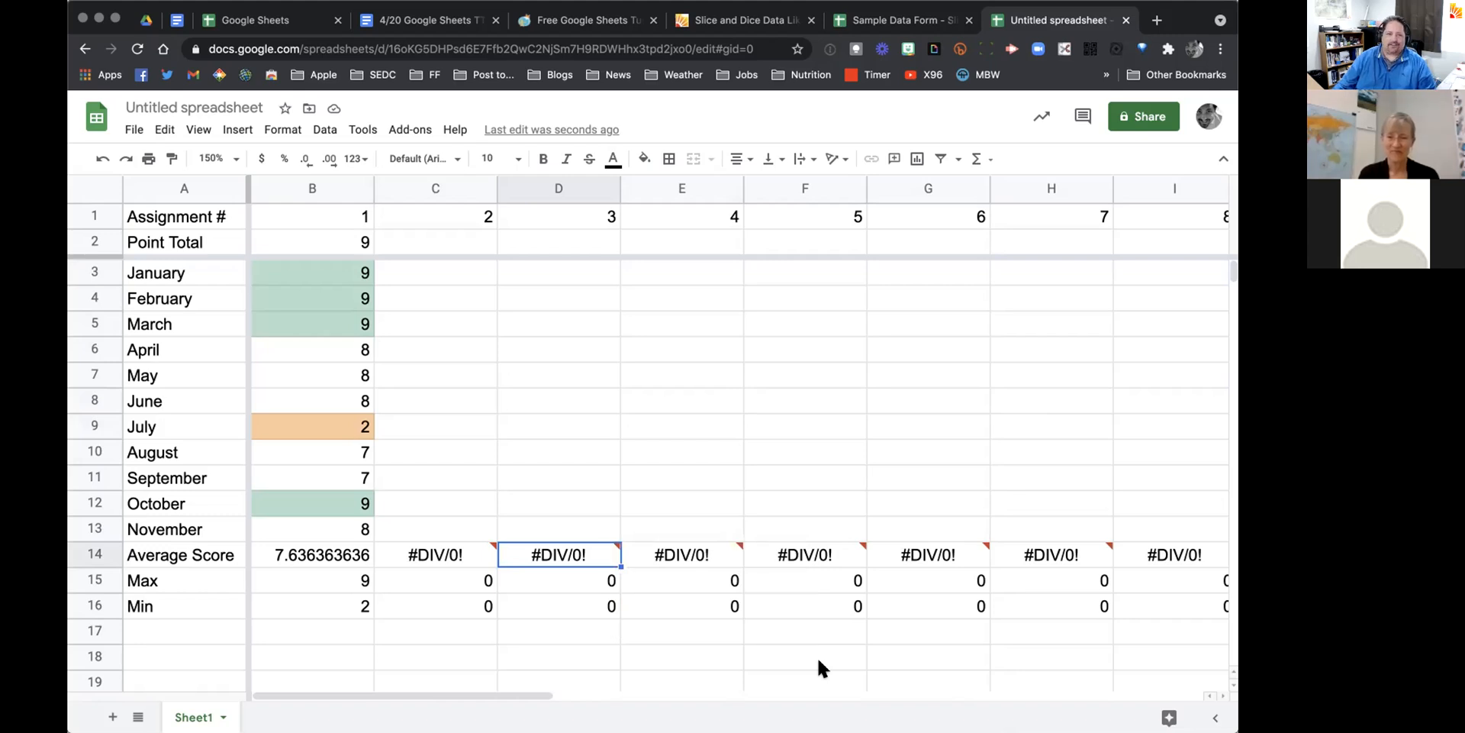
Step: Enter a point total of 9 for assignment 2 in cell C2
{"action": "left_click", "coordinate": [472, 272]}
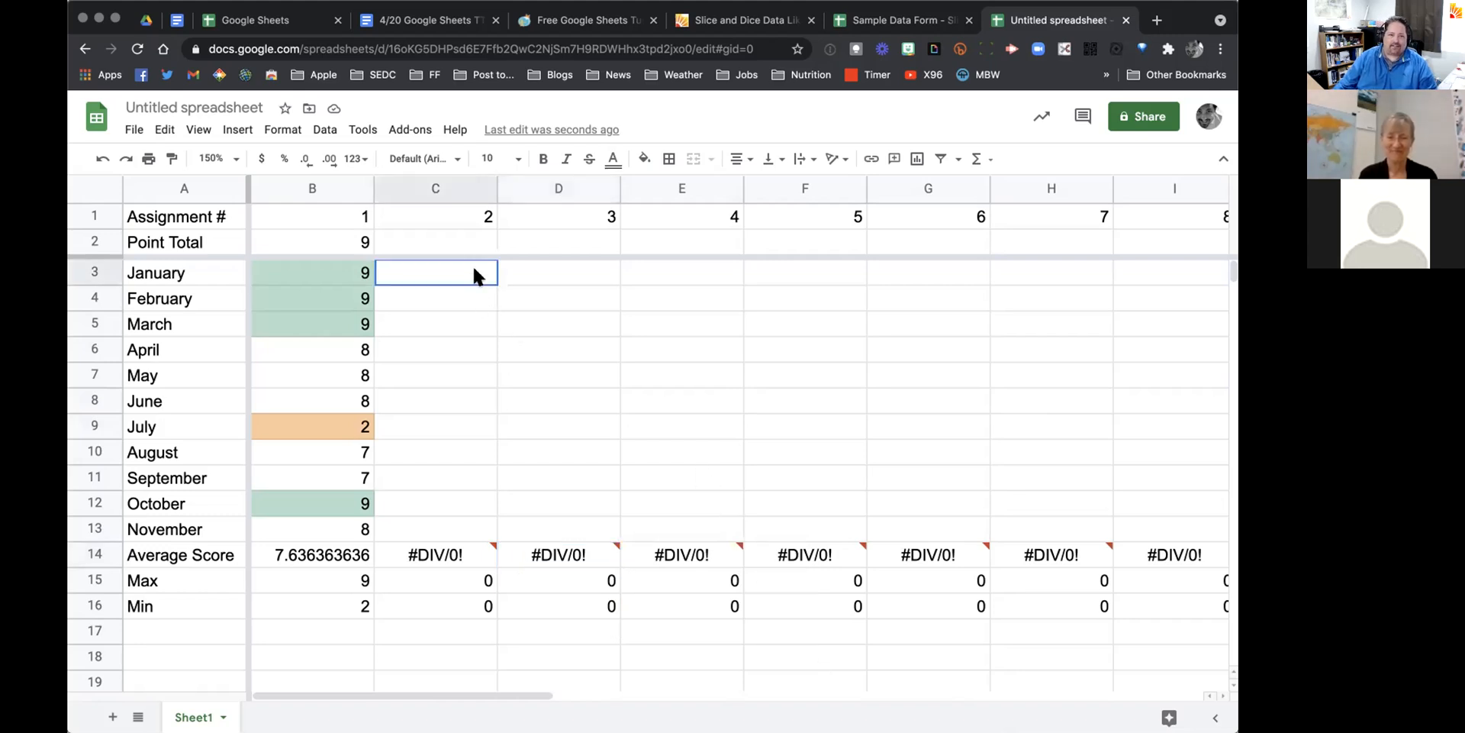
{"action": "left_click", "coordinate": [469, 244]}
{"action": "type", "text": "9"}
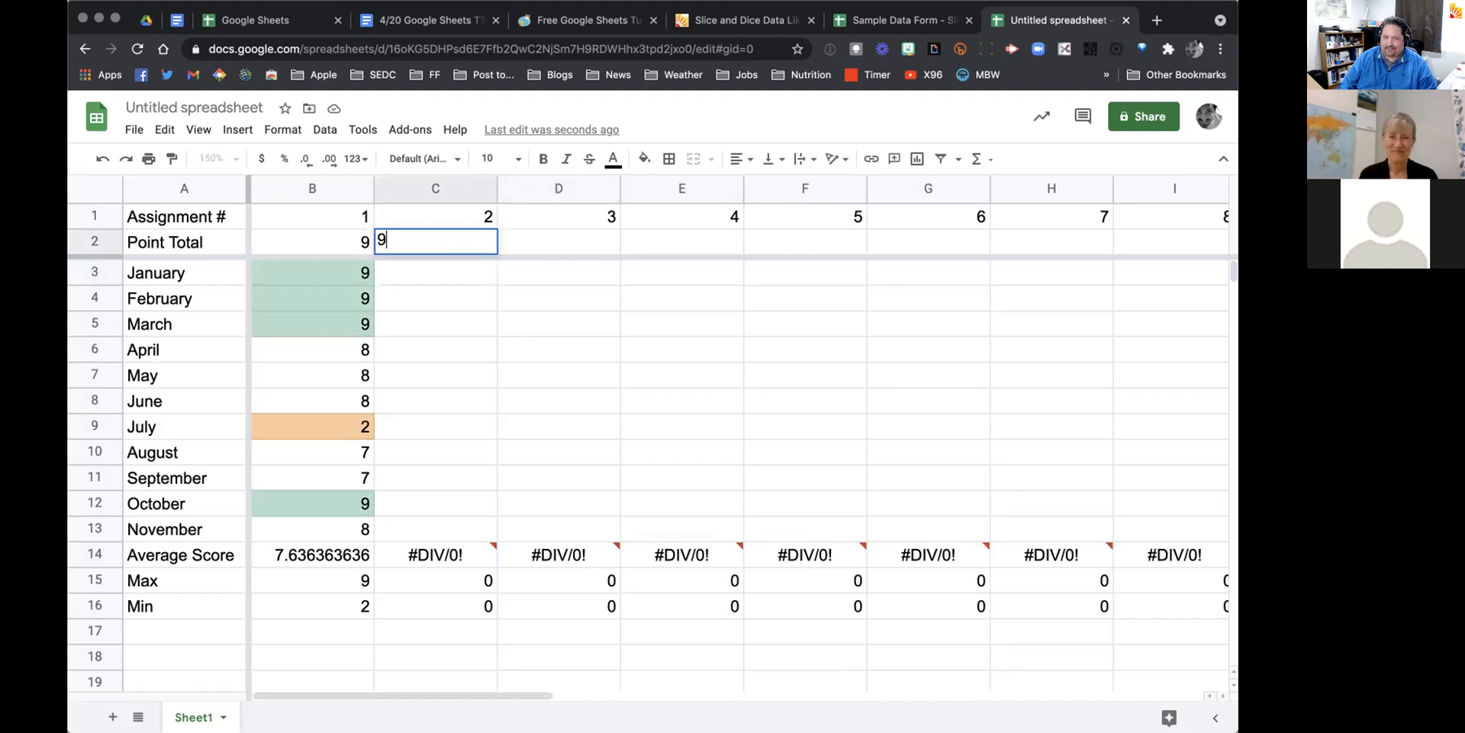
{"action": "key", "text": "Return"}
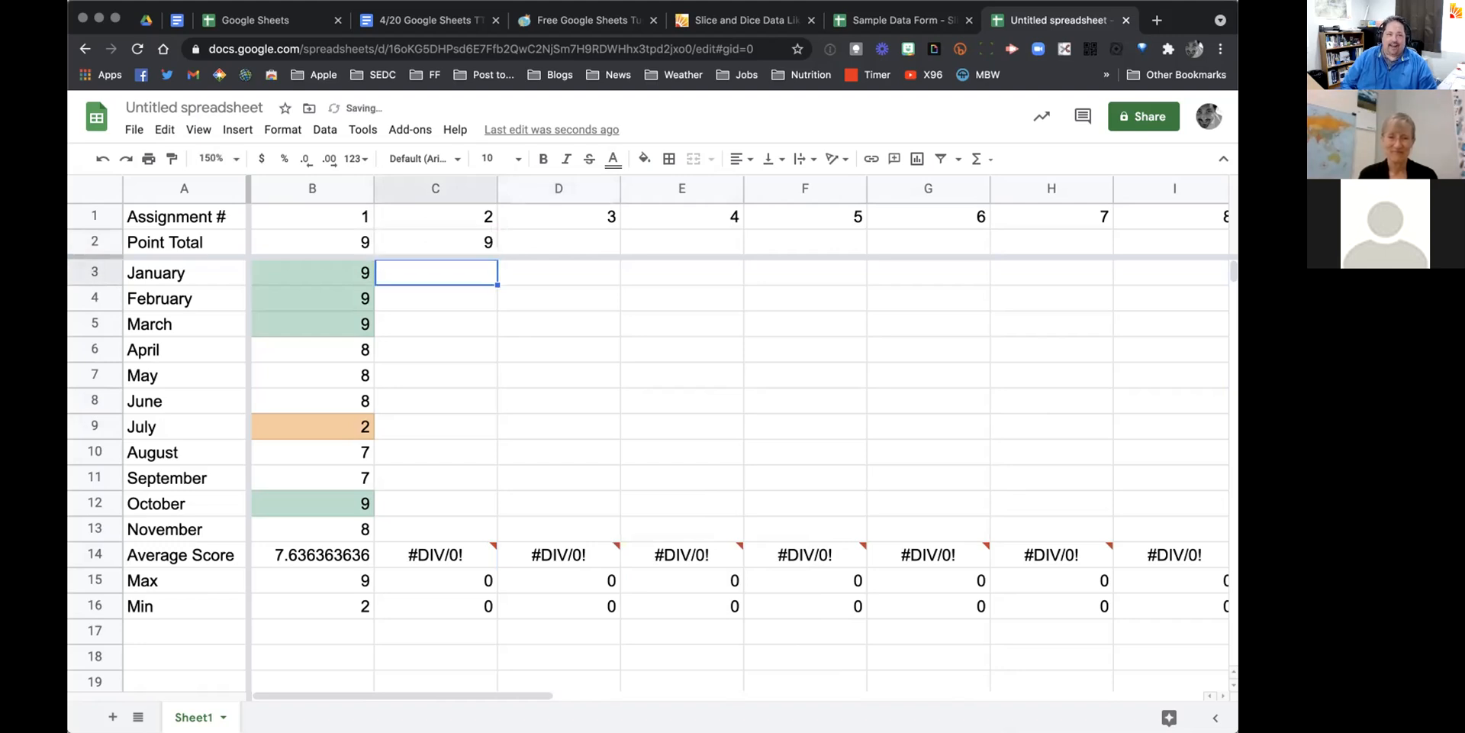
Step: Enter the assignment 2 scores 7, 4, 5, 8, 3, 2, 1, 9, 9, 5 and 8 in cells C3 to C13
{"action": "type", "text": "7"}
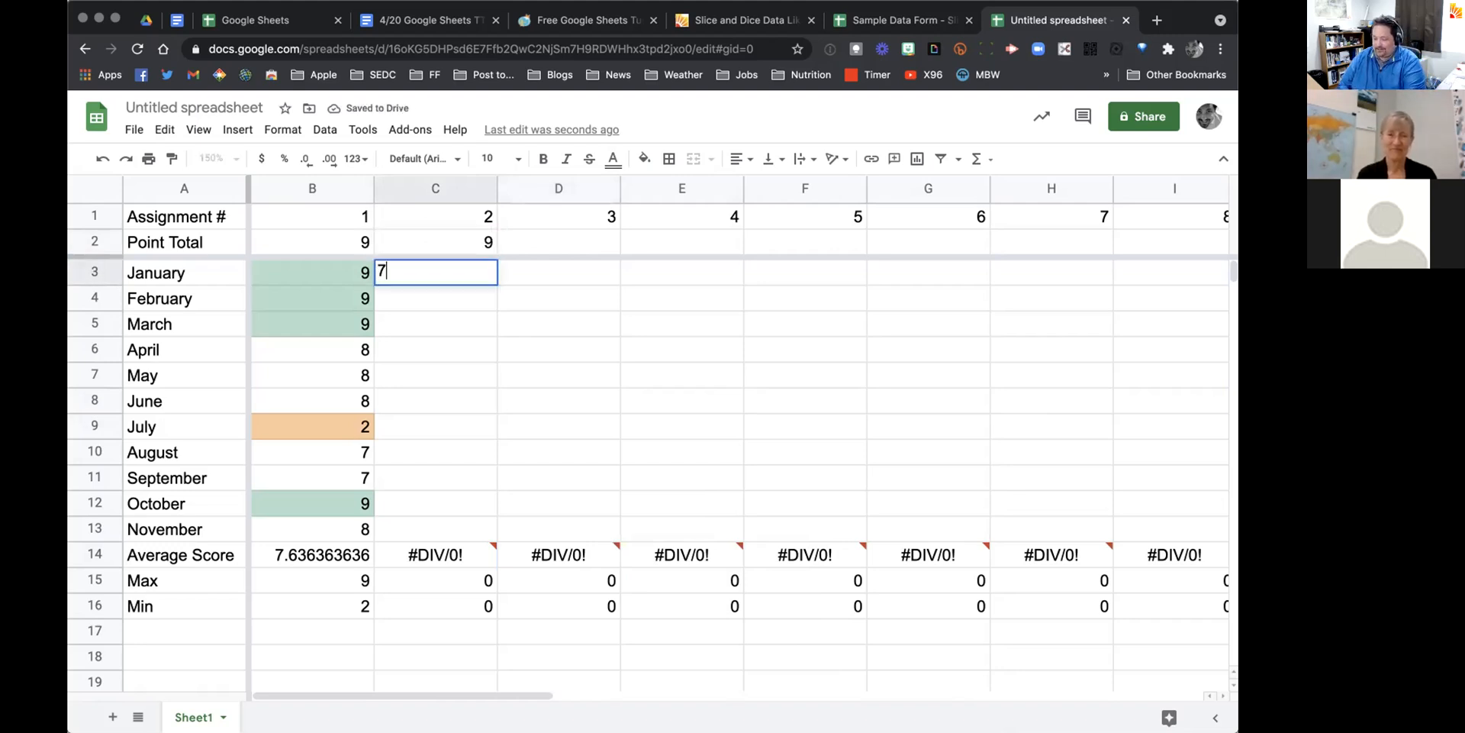
{"action": "key", "text": "Return"}
{"action": "type", "text": "4"}
{"action": "key", "text": "Return"}
{"action": "type", "text": "5"}
{"action": "key", "text": "Return"}
{"action": "type", "text": "8"}
{"action": "key", "text": "Return"}
{"action": "type", "text": "3"}
{"action": "key", "text": "Return"}
{"action": "type", "text": "2"}
{"action": "key", "text": "Return"}
{"action": "type", "text": "1"}
{"action": "key", "text": "Return"}
{"action": "type", "text": "9"}
{"action": "key", "text": "Return"}
{"action": "type", "text": "9"}
{"action": "key", "text": "Return"}
{"action": "type", "text": "5"}
{"action": "key", "text": "Return"}
{"action": "type", "text": "8"}
{"action": "key", "text": "Tab"}
{"action": "key", "text": "Return"}
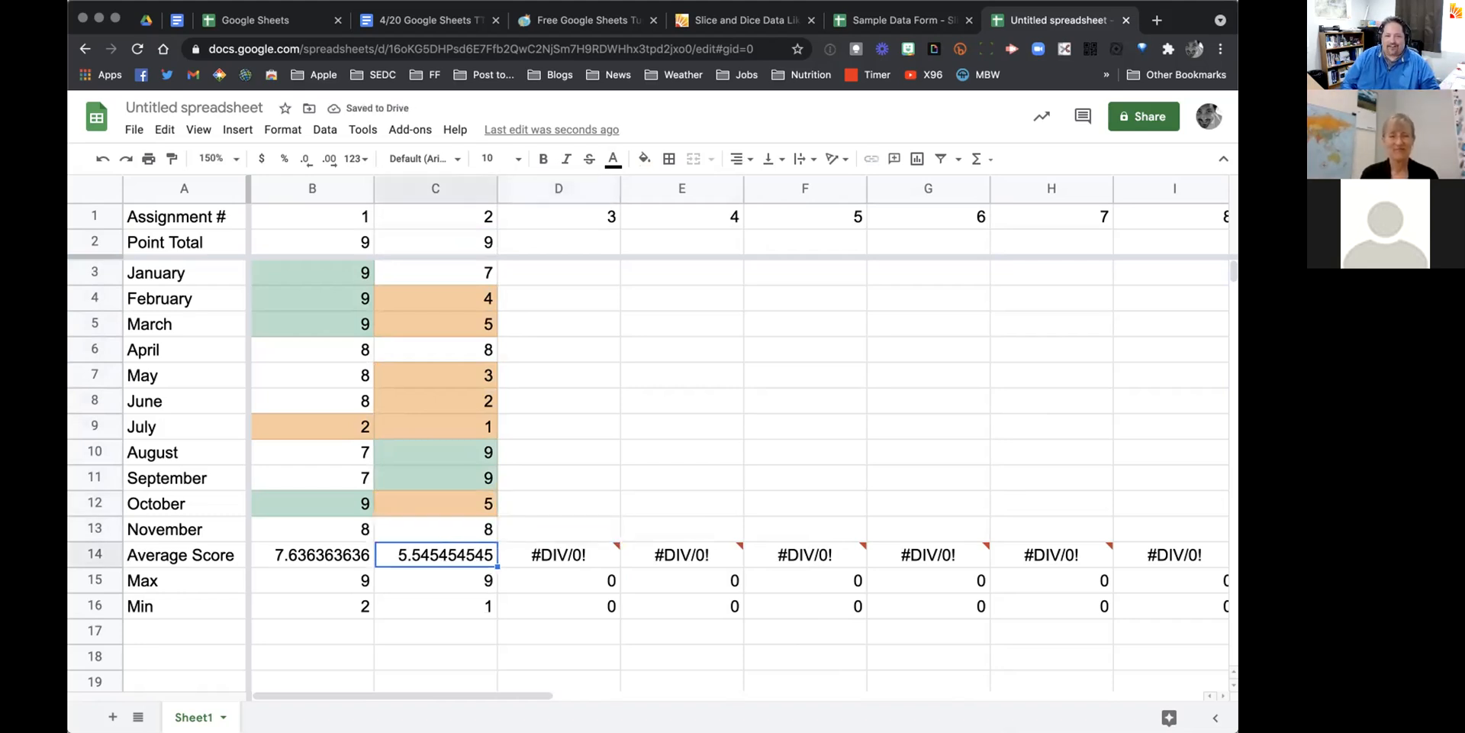
{"action": "key", "text": "Up"}
{"action": "key", "text": "Up"}
{"action": "key", "text": "Up"}
{"action": "key", "text": "Up"}
{"action": "key", "text": "Up"}
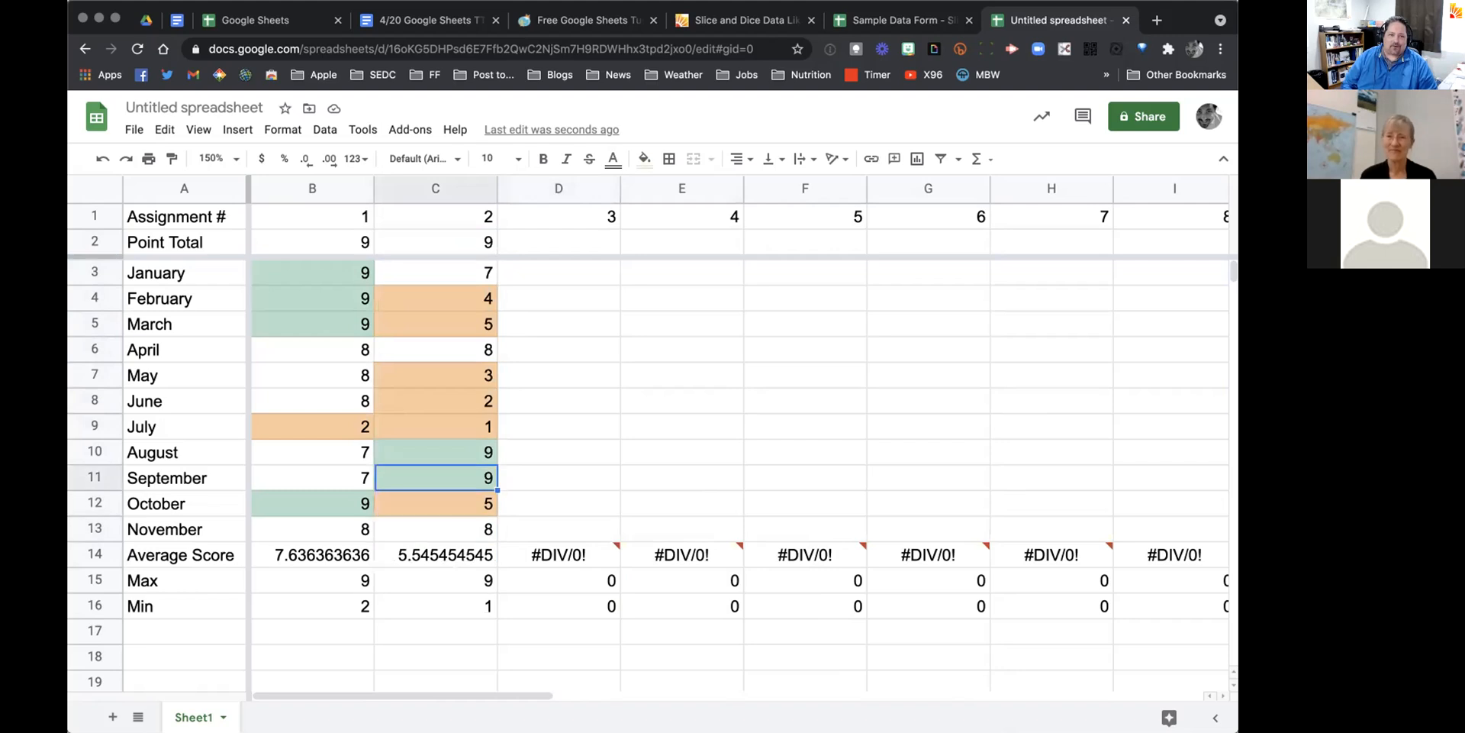
{"action": "key", "text": "Up"}
{"action": "key", "text": "Up"}
{"action": "key", "text": "Up"}
{"action": "key", "text": "Up"}
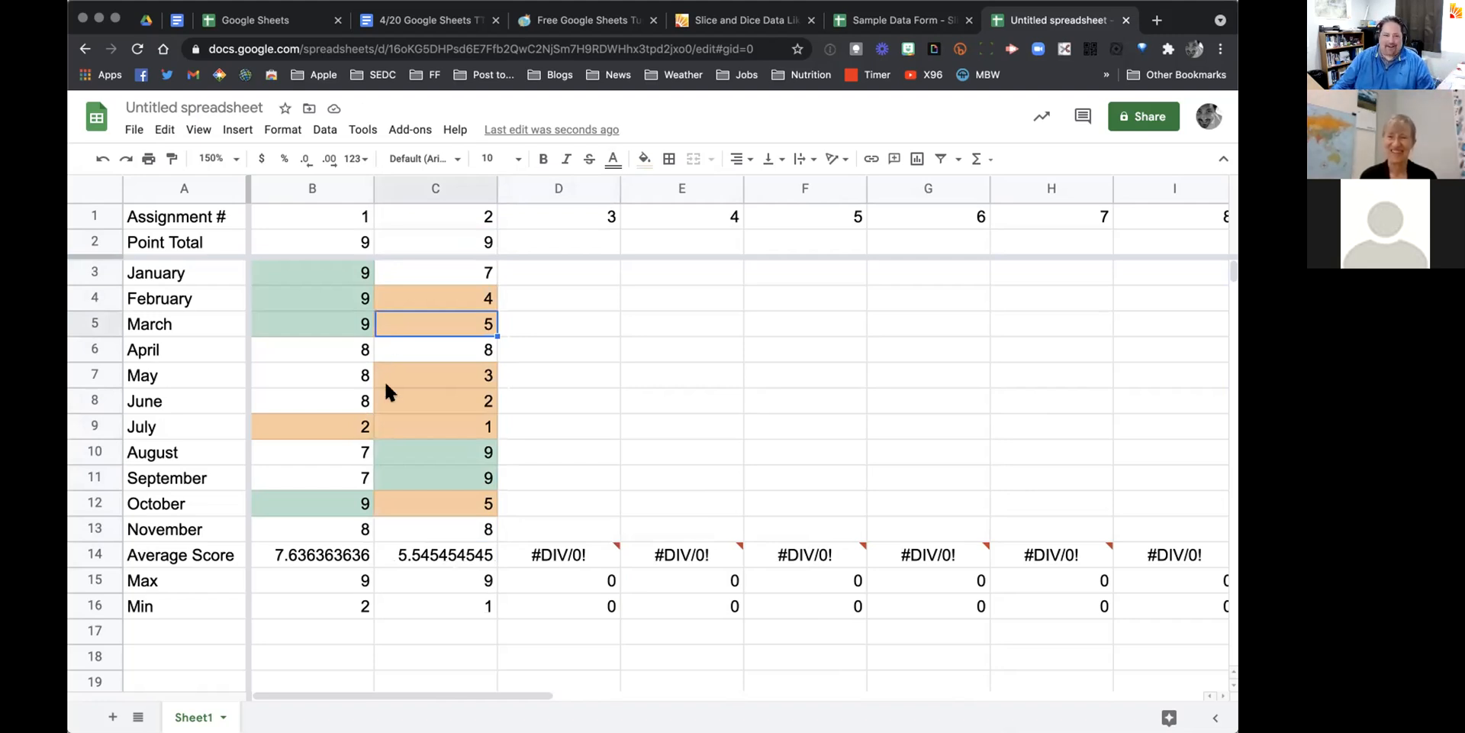
{"action": "scroll", "coordinate": [658, 449], "scroll_direction": "right", "scroll_amount": 5}
{"action": "scroll", "coordinate": [659, 449], "scroll_direction": "left", "scroll_amount": 5}
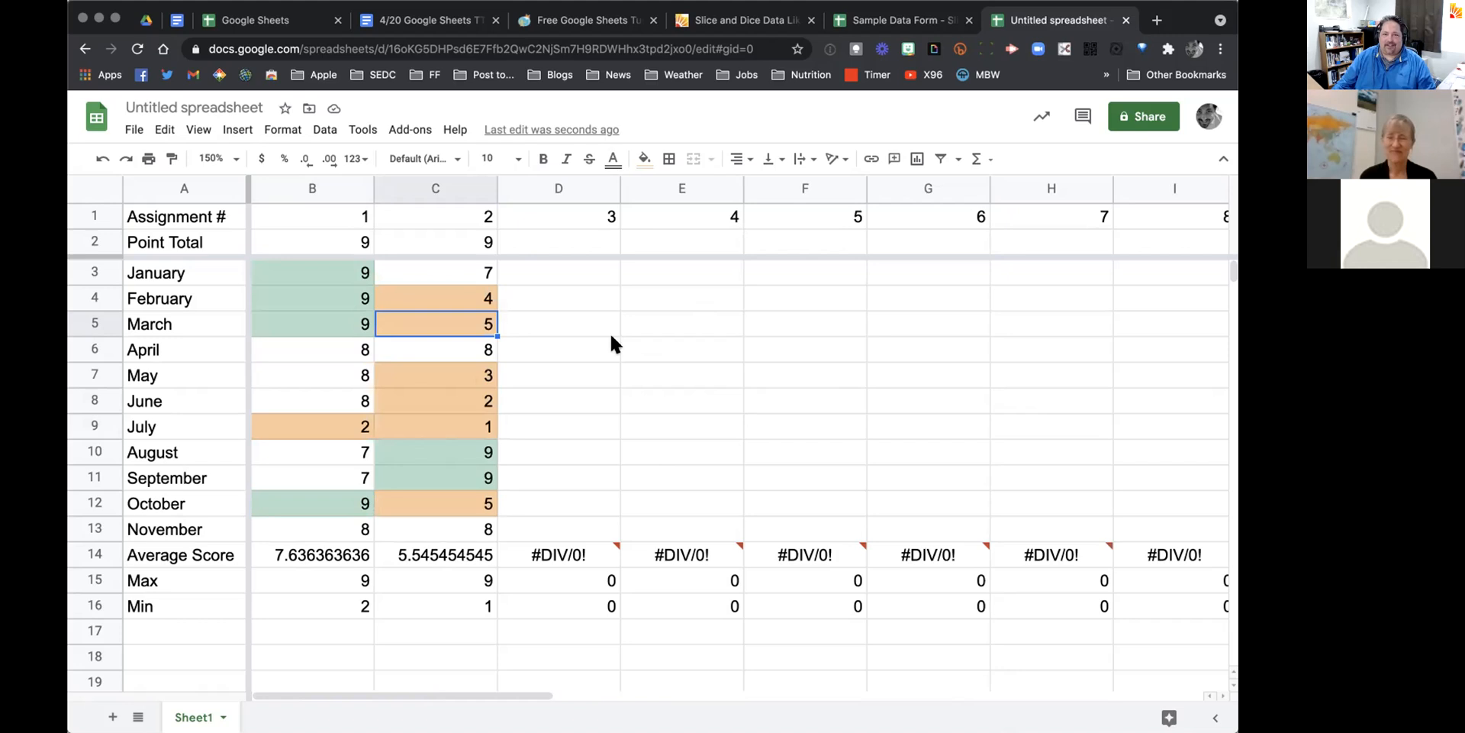
Step: Browse the available spreadsheet functions by category, including Database and Financial, without inserting one
{"action": "left_click", "coordinate": [669, 369]}
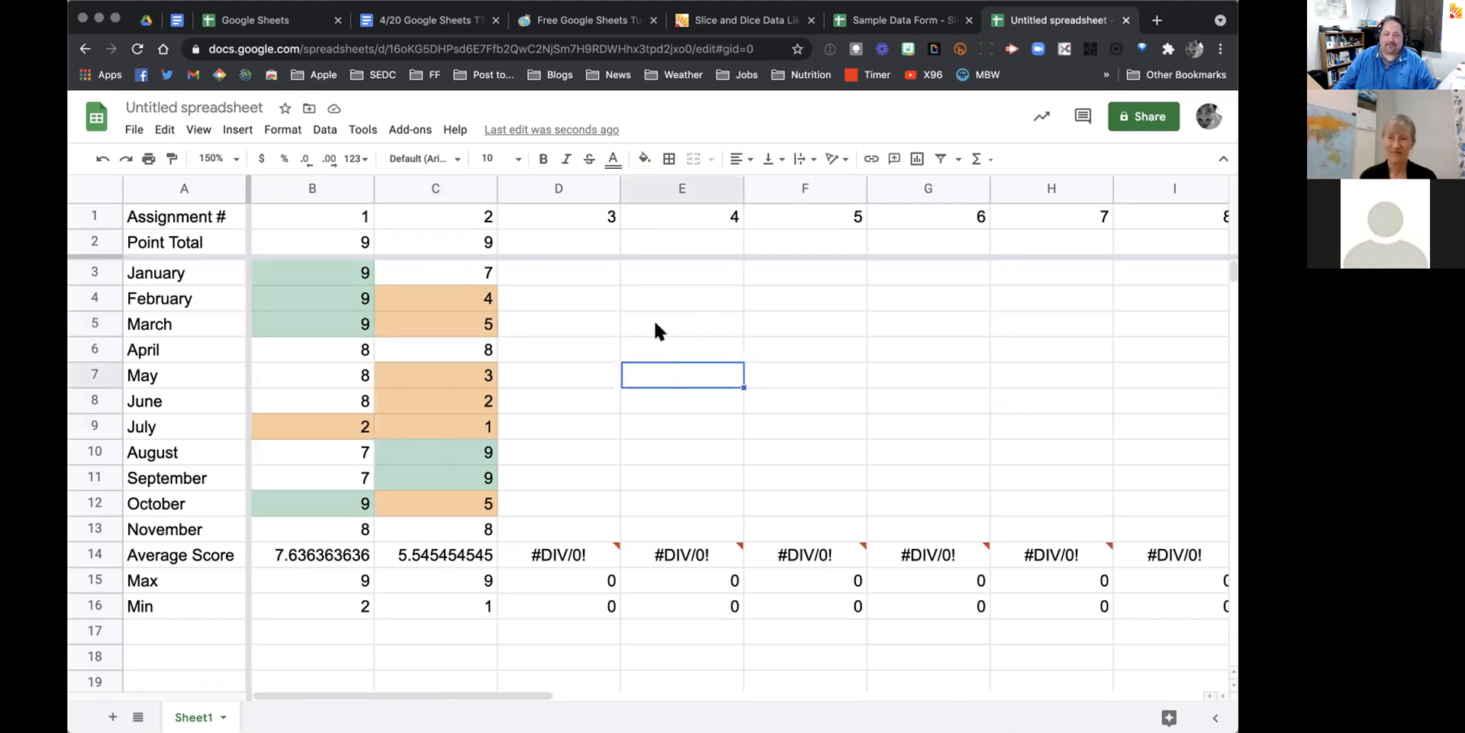
{"action": "left_click", "coordinate": [976, 159]}
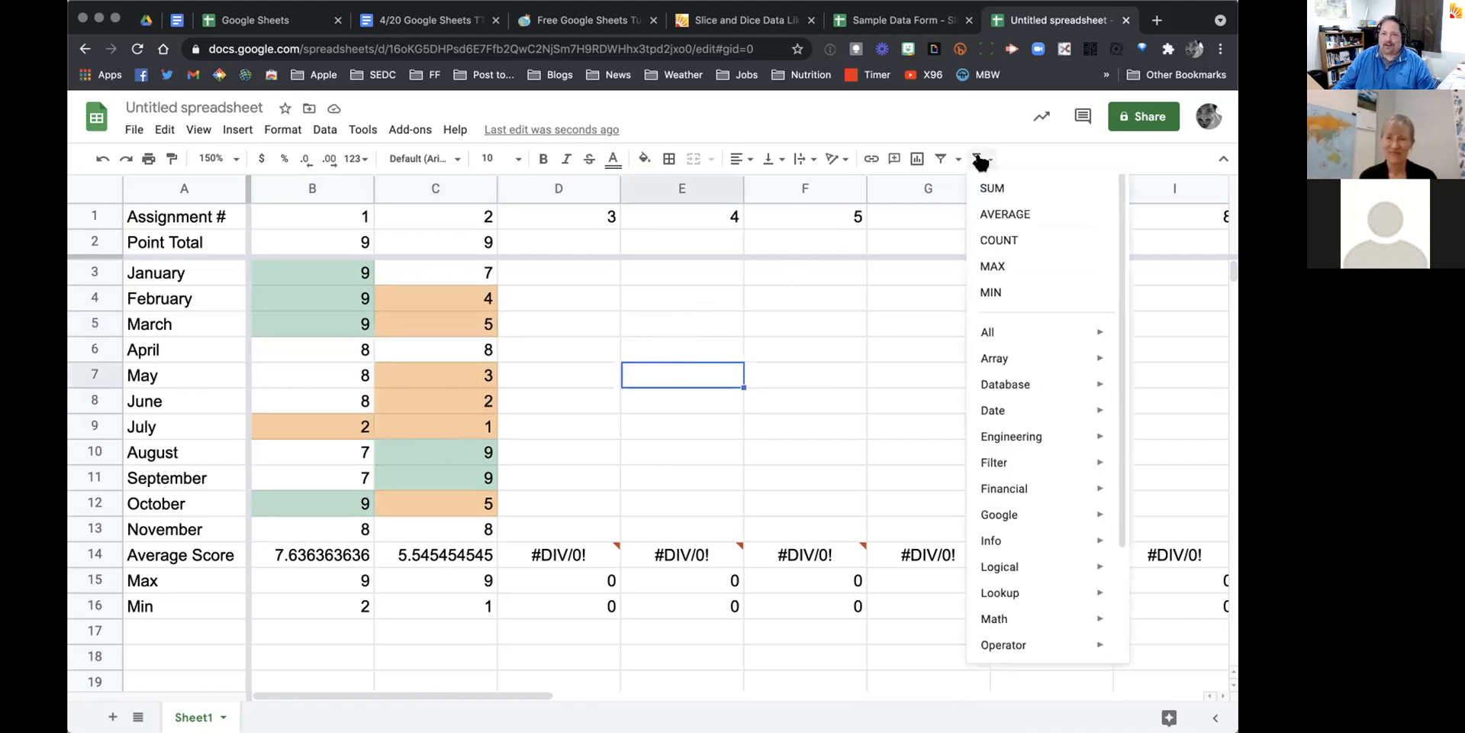
{"action": "mouse_move", "coordinate": [1006, 380]}
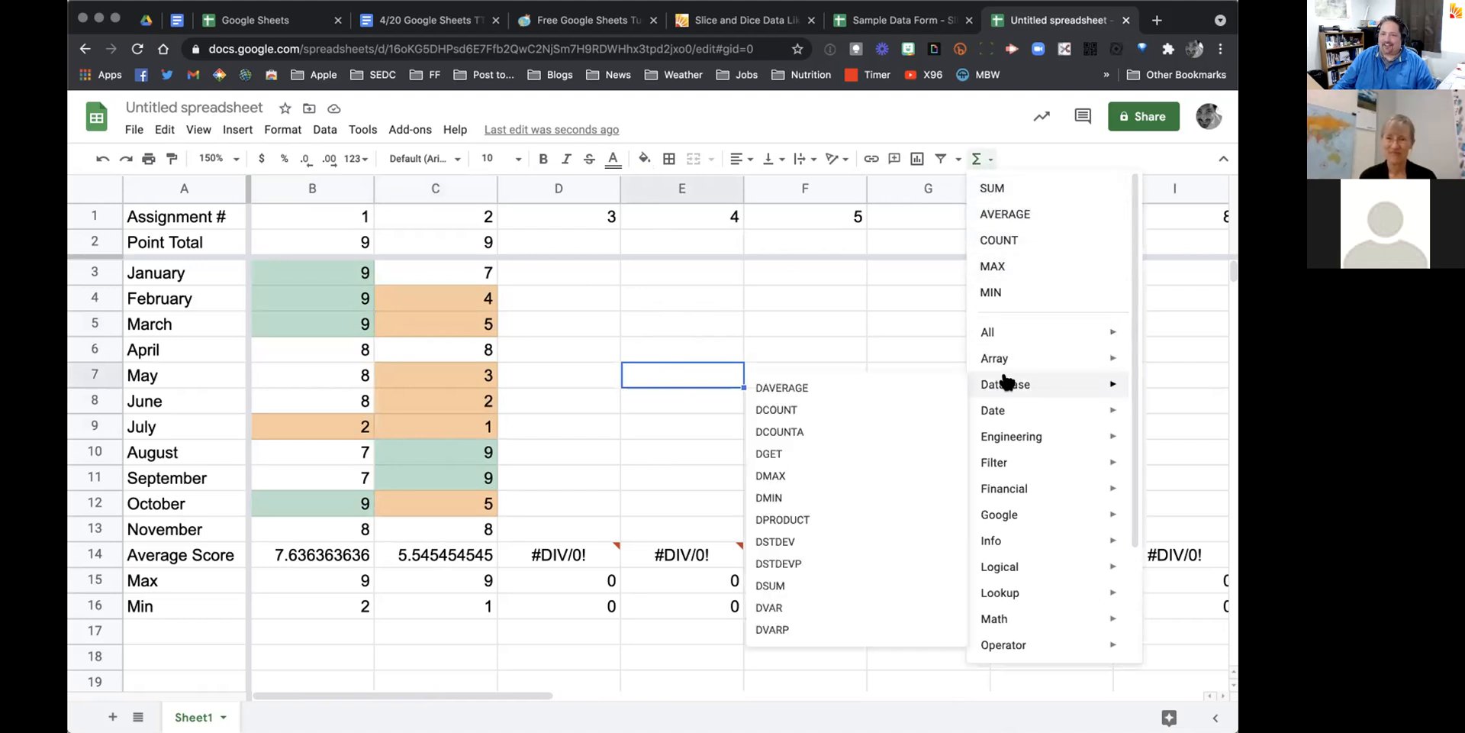
{"action": "scroll", "coordinate": [1006, 379], "scroll_direction": "down", "scroll_amount": 3}
{"action": "mouse_move", "coordinate": [1005, 227]}
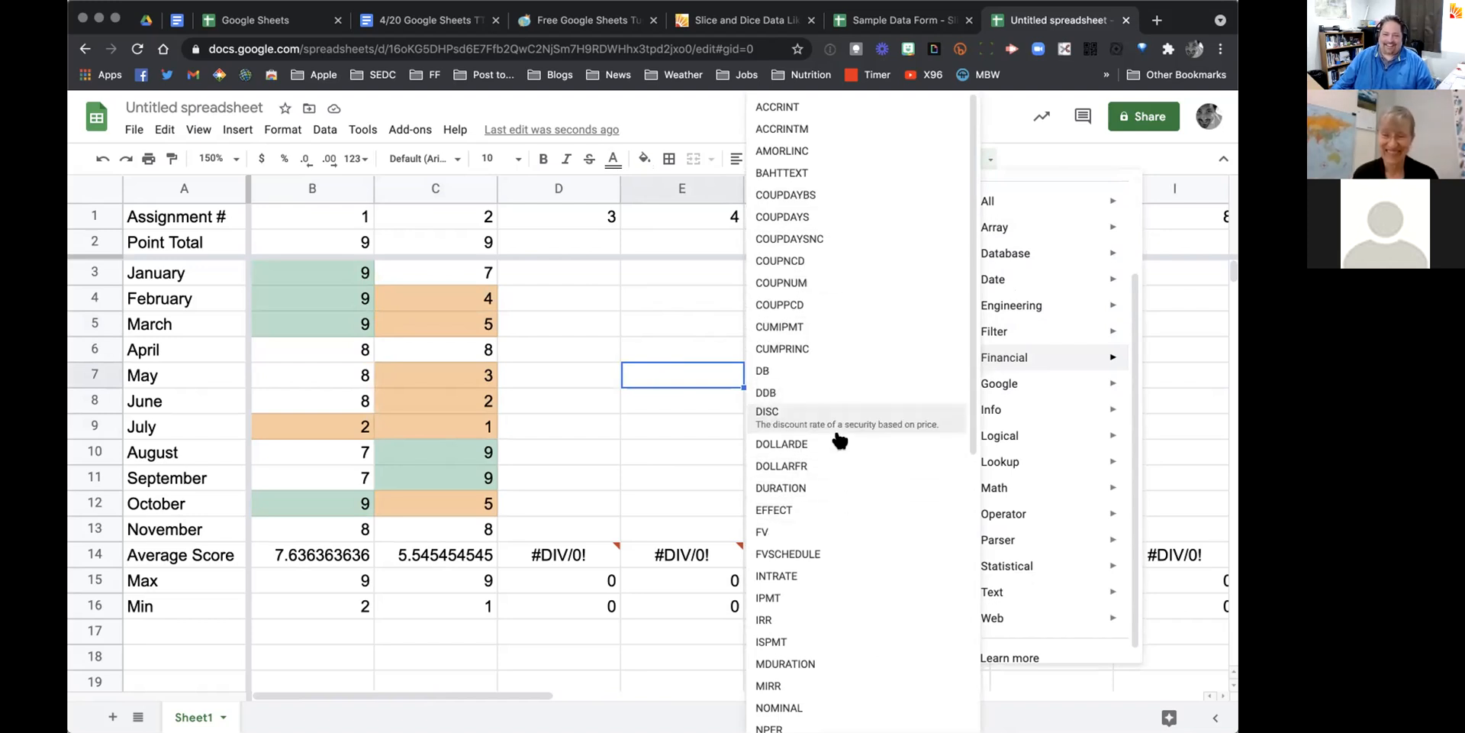
{"action": "left_click", "coordinate": [696, 275]}
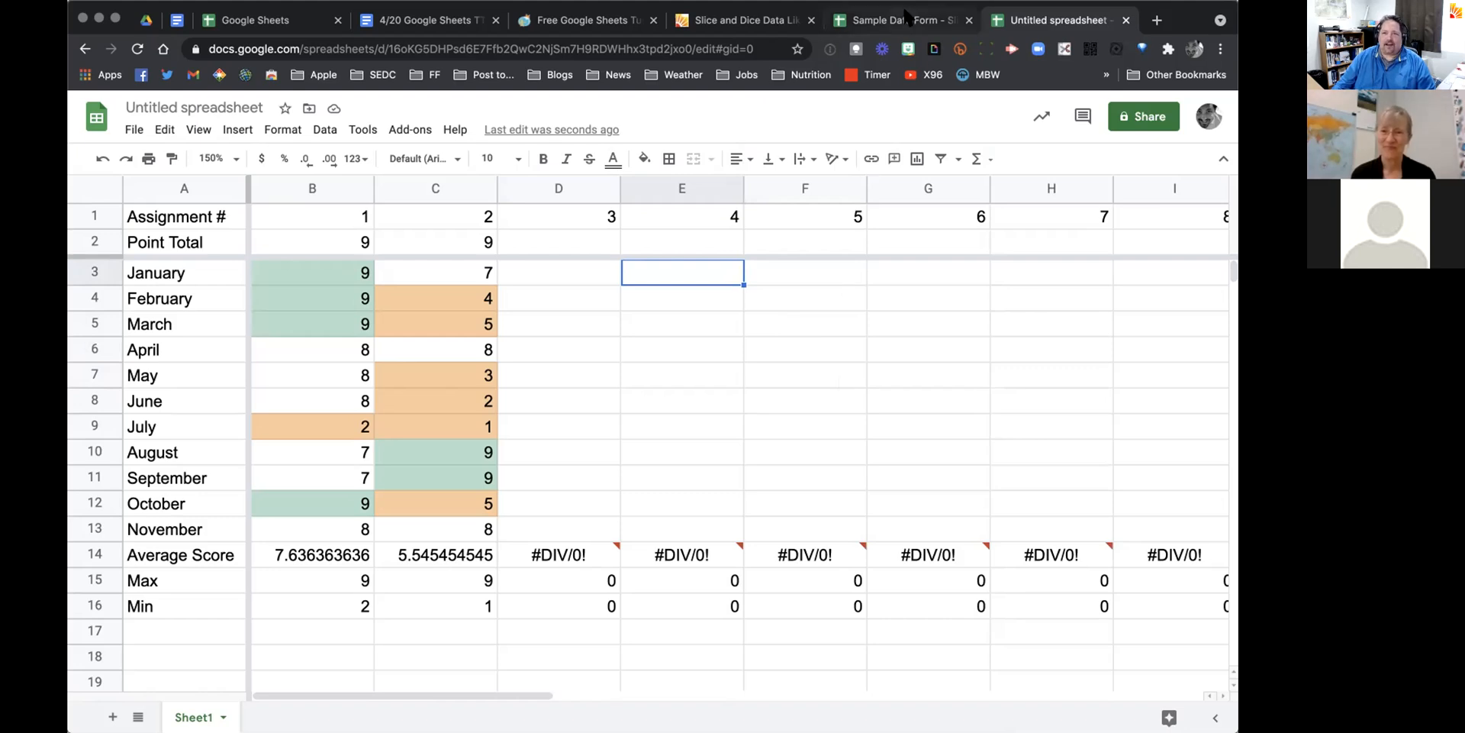
Step: View the Slice and Dice Data Like a Ninja web page, and look through the rows of the Sample Data Form responses spreadsheet
{"action": "left_click", "coordinate": [740, 20]}
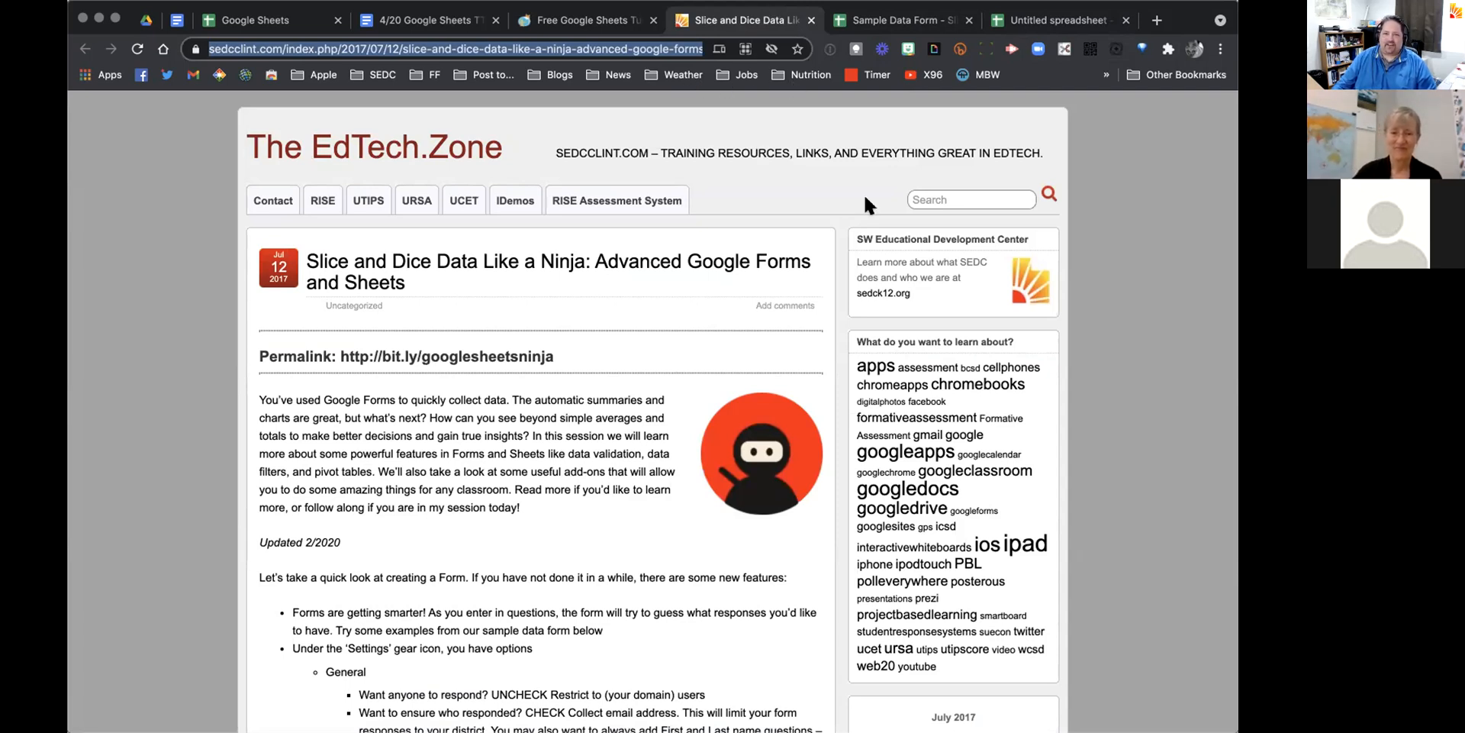
{"action": "left_click", "coordinate": [488, 471]}
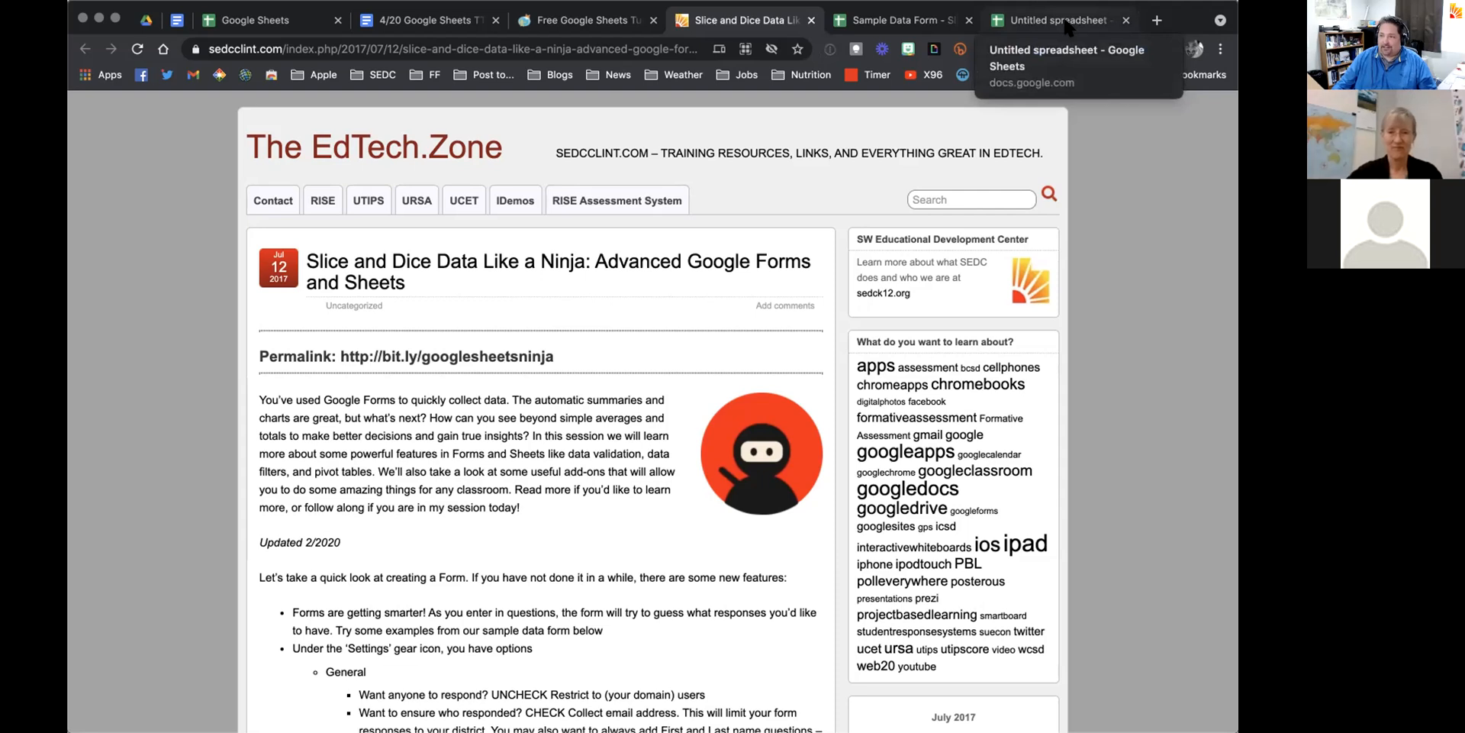
{"action": "left_click", "coordinate": [928, 23]}
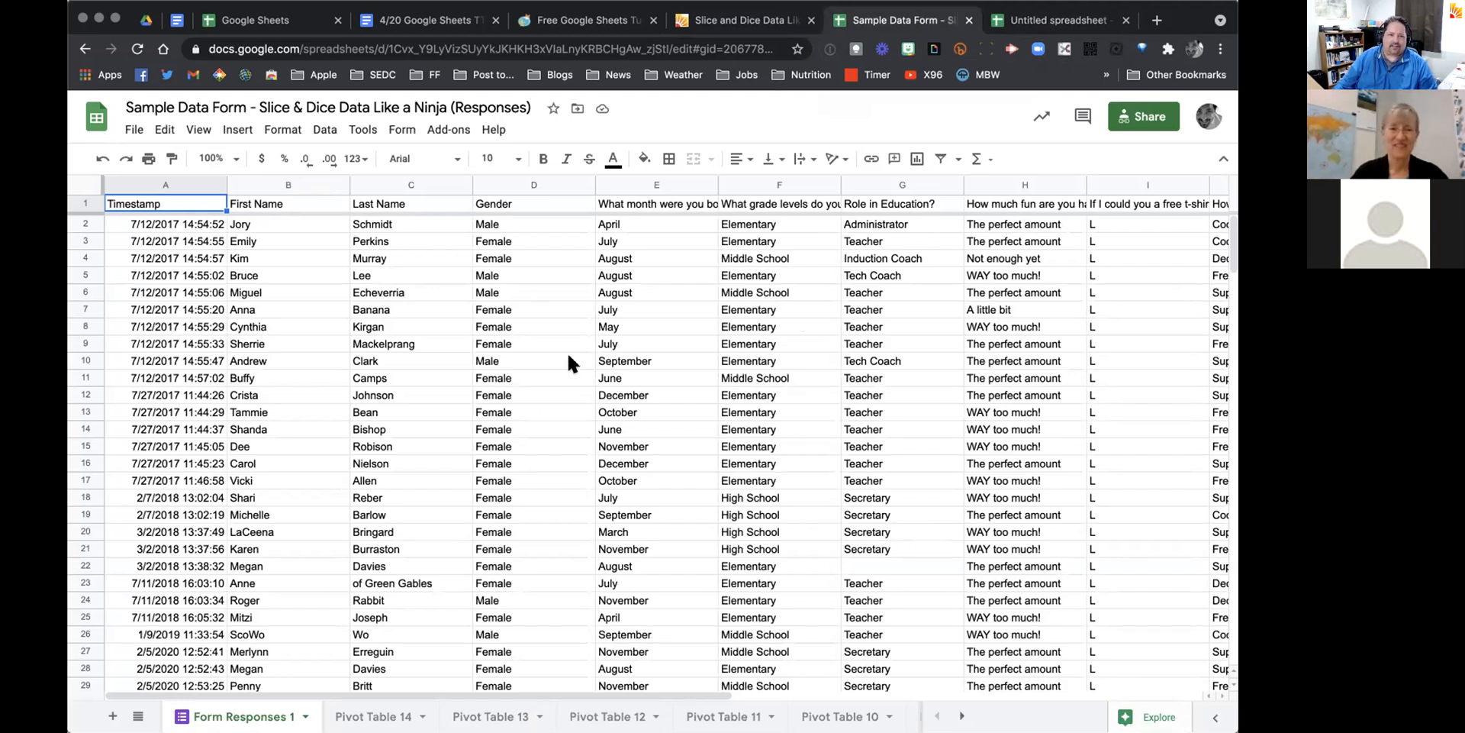
{"action": "scroll", "coordinate": [702, 368], "scroll_direction": "down", "scroll_amount": 15}
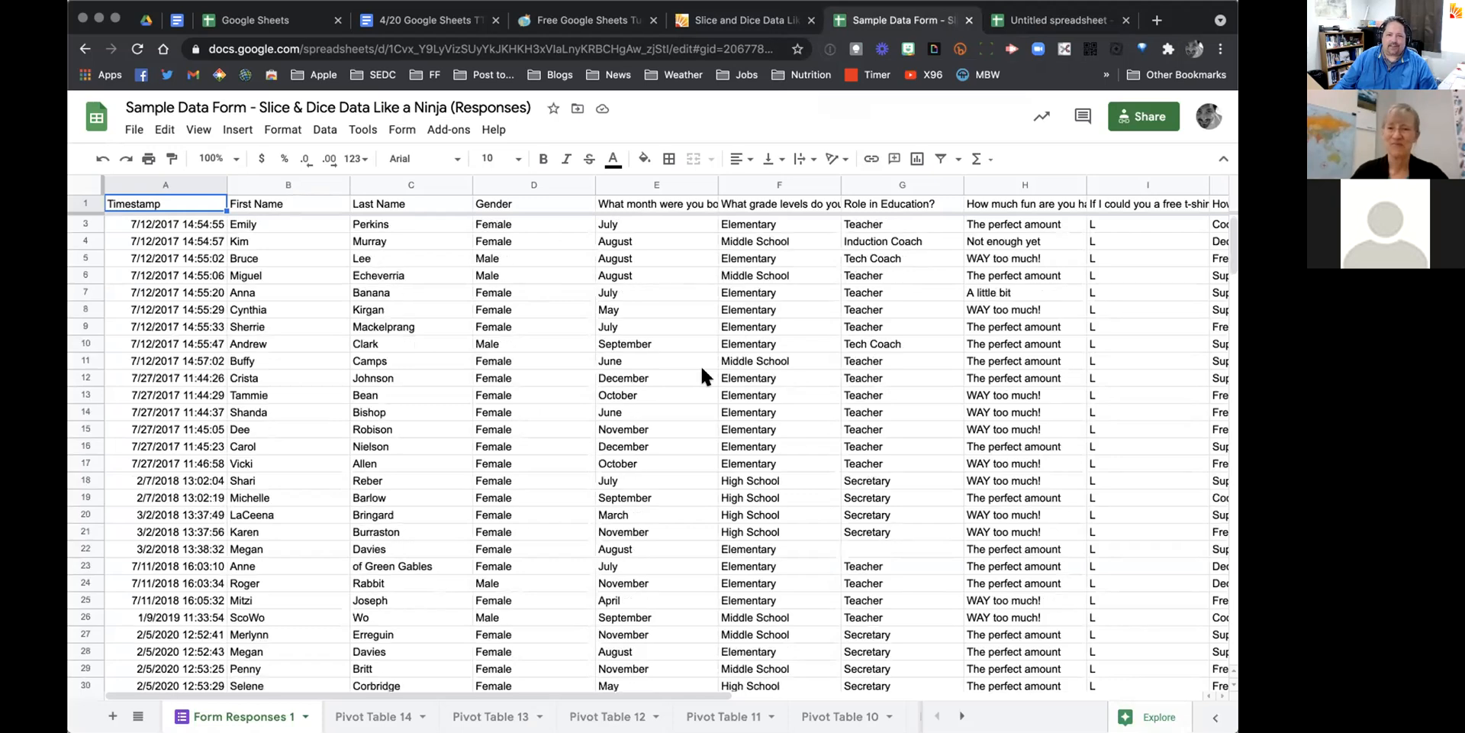
{"action": "scroll", "coordinate": [702, 369], "scroll_direction": "right", "scroll_amount": 6}
{"action": "key", "text": "ctrl+Home"}
{"action": "scroll", "coordinate": [701, 365], "scroll_direction": "down", "scroll_amount": 18}
{"action": "scroll", "coordinate": [701, 374], "scroll_direction": "down", "scroll_amount": 3}
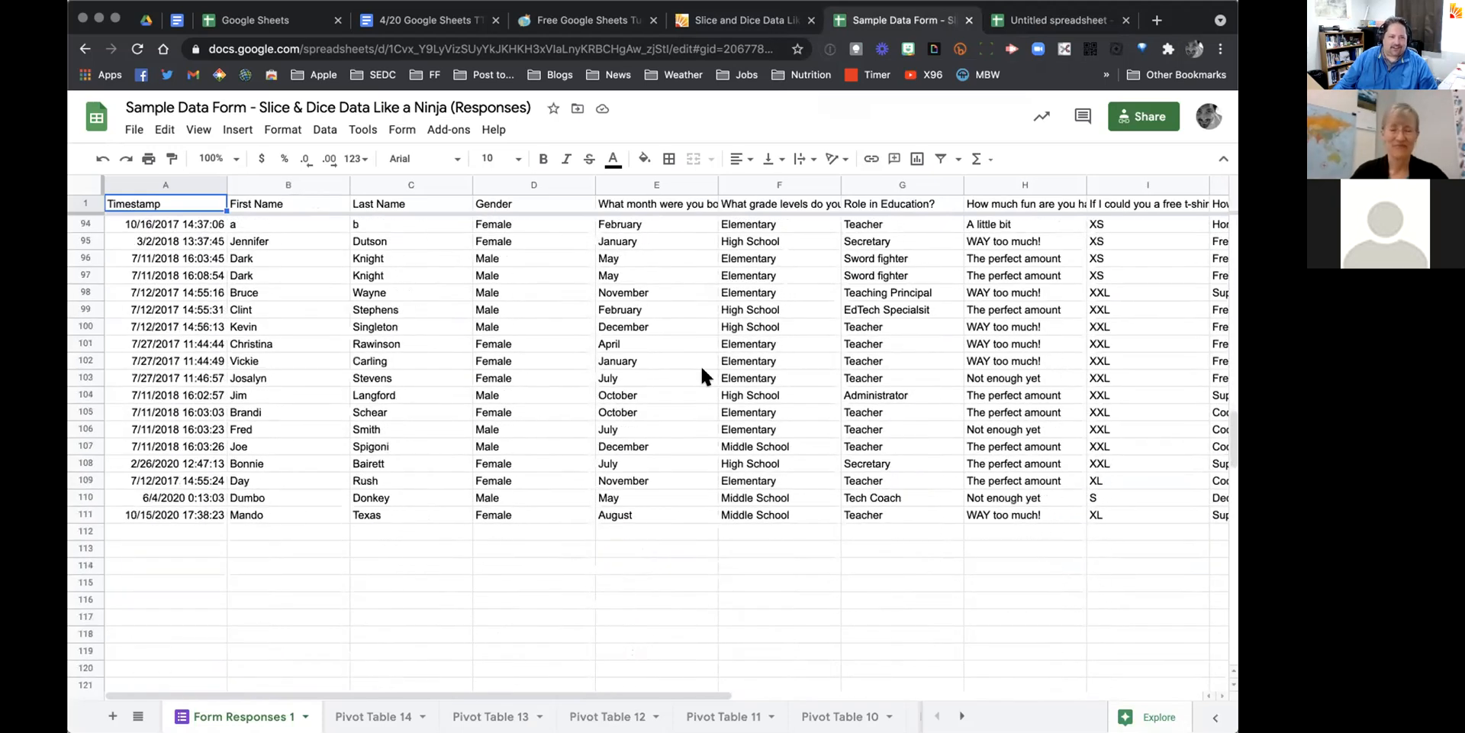
{"action": "scroll", "coordinate": [466, 455], "scroll_direction": "up", "scroll_amount": 20}
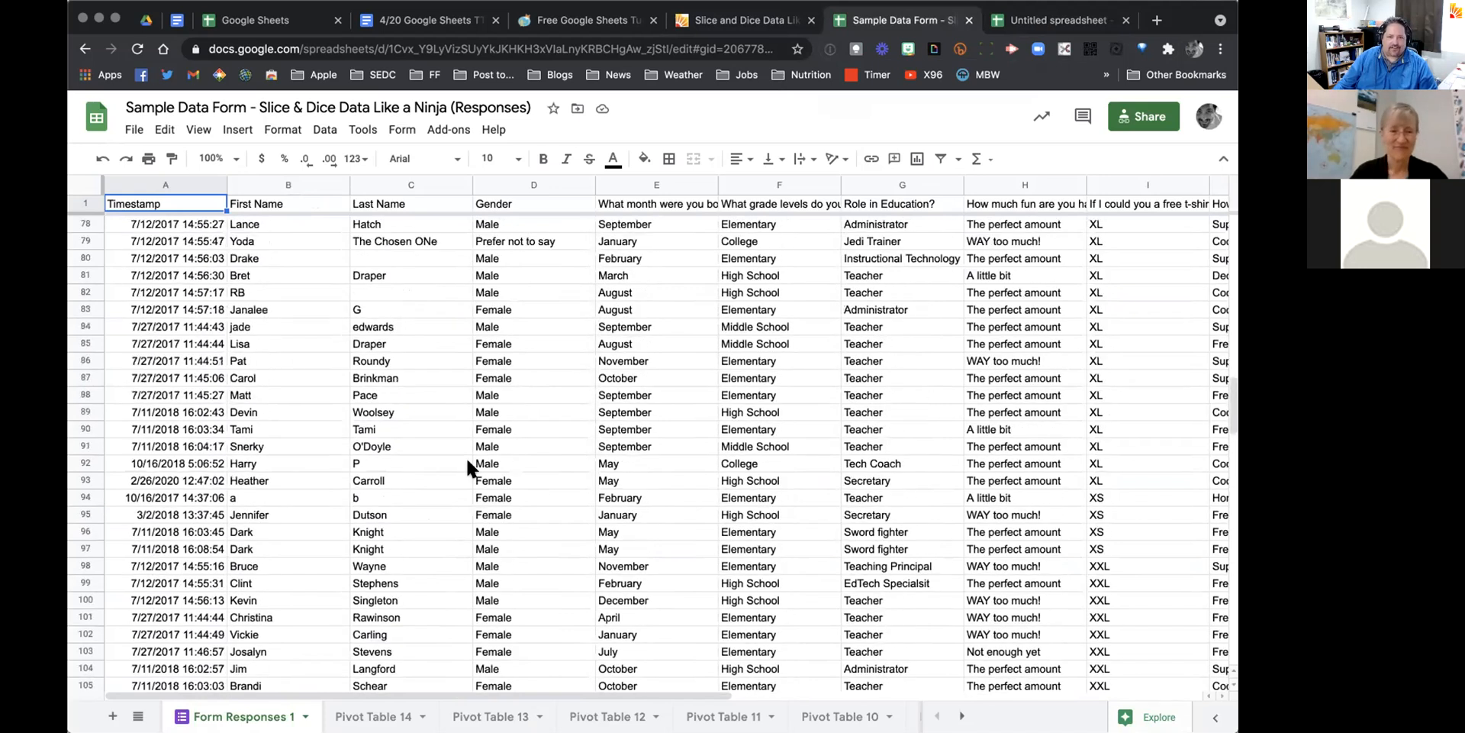
{"action": "scroll", "coordinate": [465, 456], "scroll_direction": "up", "scroll_amount": 6}
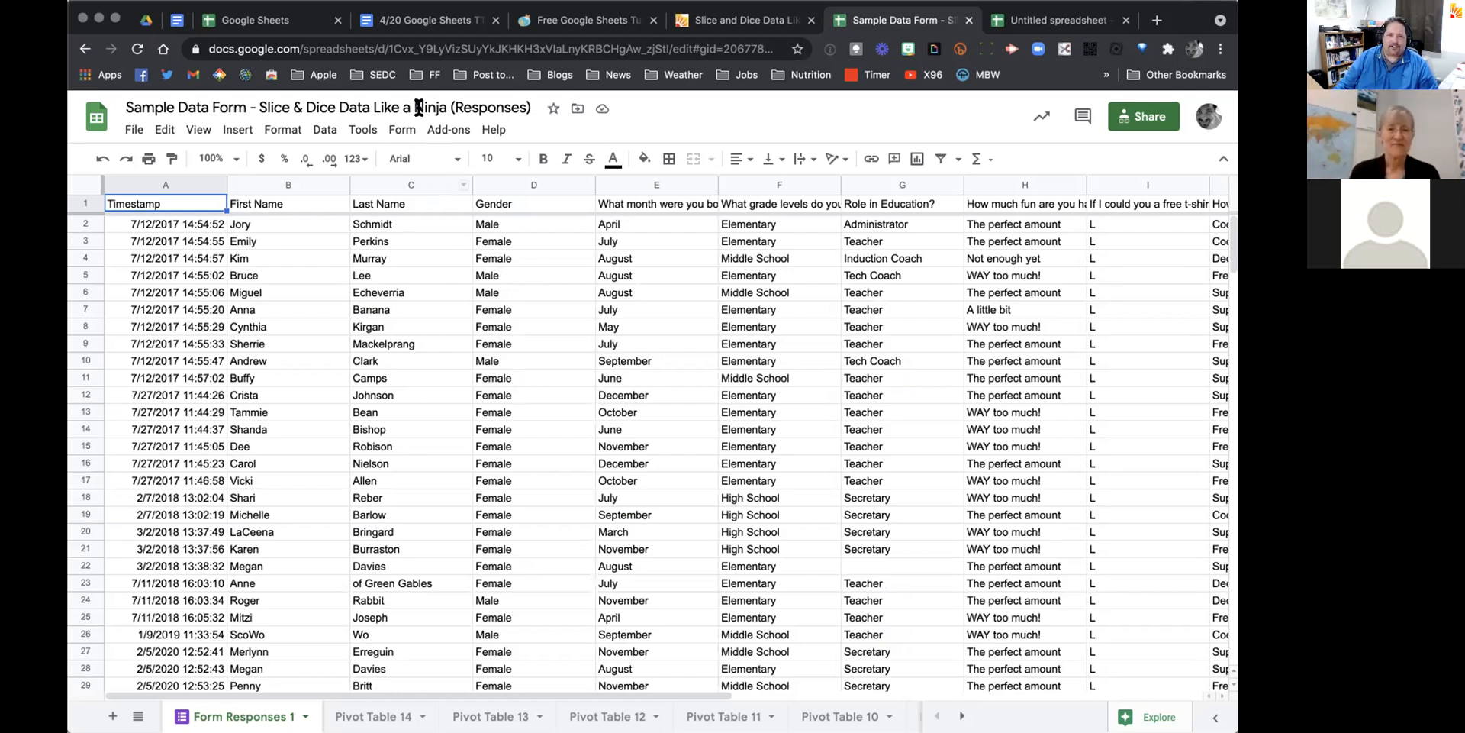
Step: Open the live form linked to the responses and review its questions from First Name to the session rating
{"action": "left_click", "coordinate": [402, 129]}
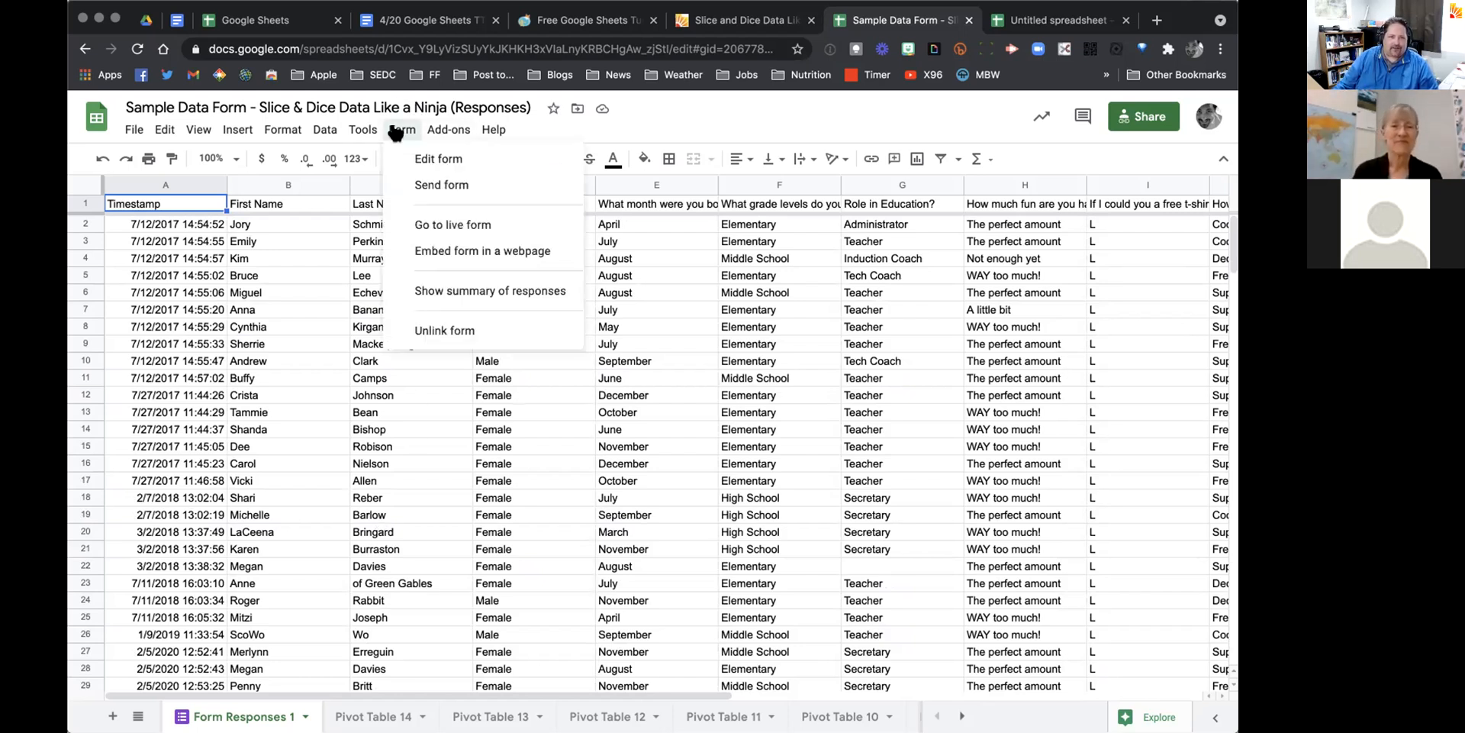
{"action": "left_click", "coordinate": [434, 224]}
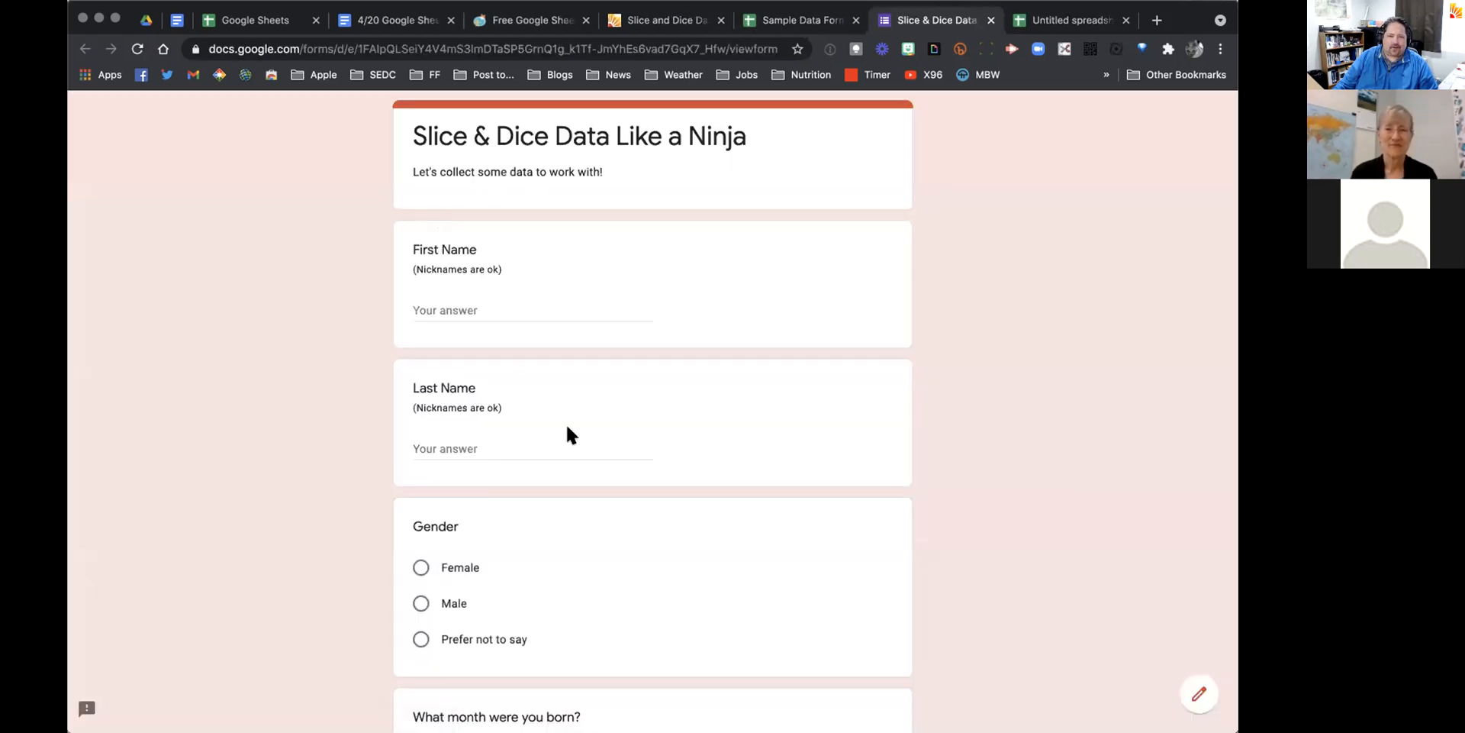
{"action": "scroll", "coordinate": [567, 428], "scroll_direction": "down", "scroll_amount": 5}
{"action": "scroll", "coordinate": [662, 382], "scroll_direction": "down", "scroll_amount": 5}
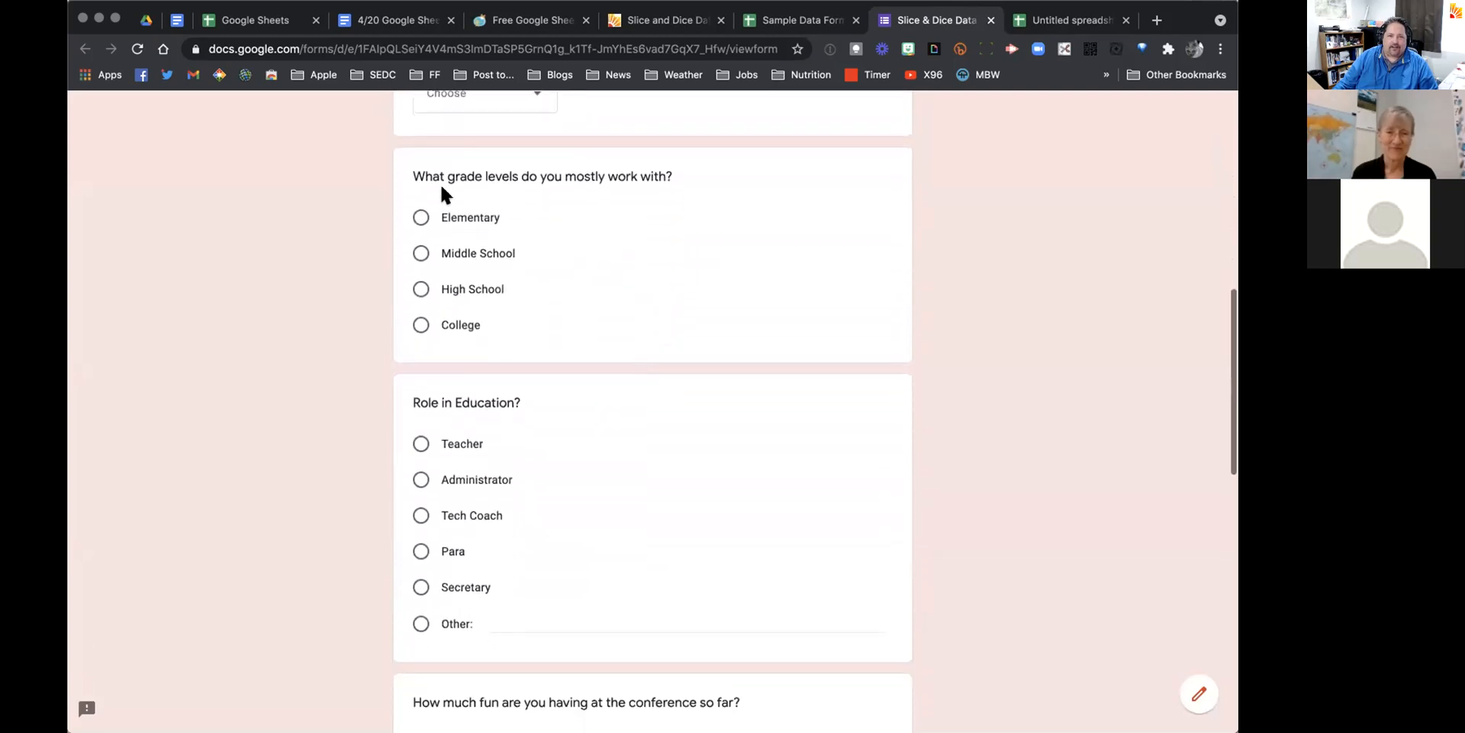
{"action": "scroll", "coordinate": [687, 324], "scroll_direction": "down", "scroll_amount": 3}
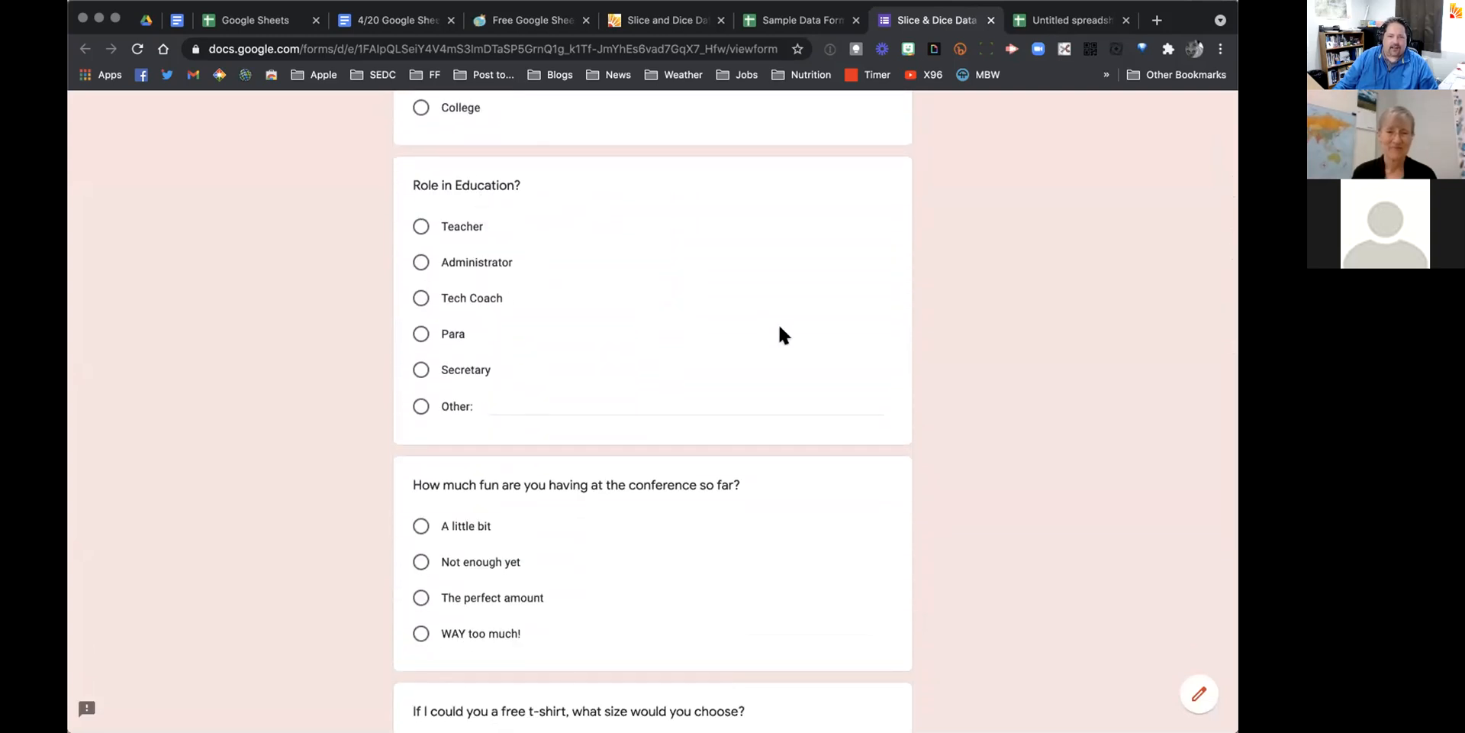
{"action": "scroll", "coordinate": [779, 326], "scroll_direction": "down", "scroll_amount": 4}
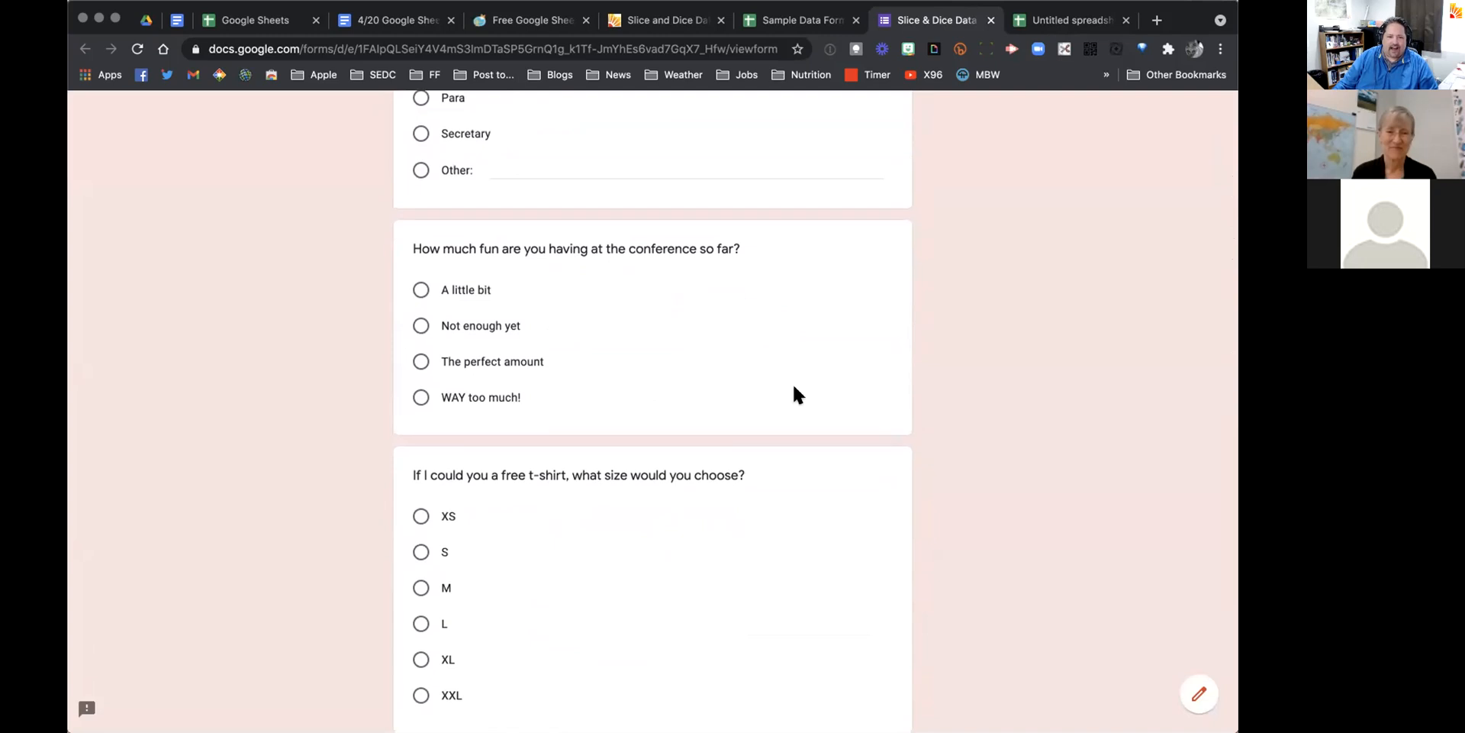
{"action": "scroll", "coordinate": [792, 382], "scroll_direction": "down", "scroll_amount": 4}
{"action": "scroll", "coordinate": [824, 423], "scroll_direction": "down", "scroll_amount": 2}
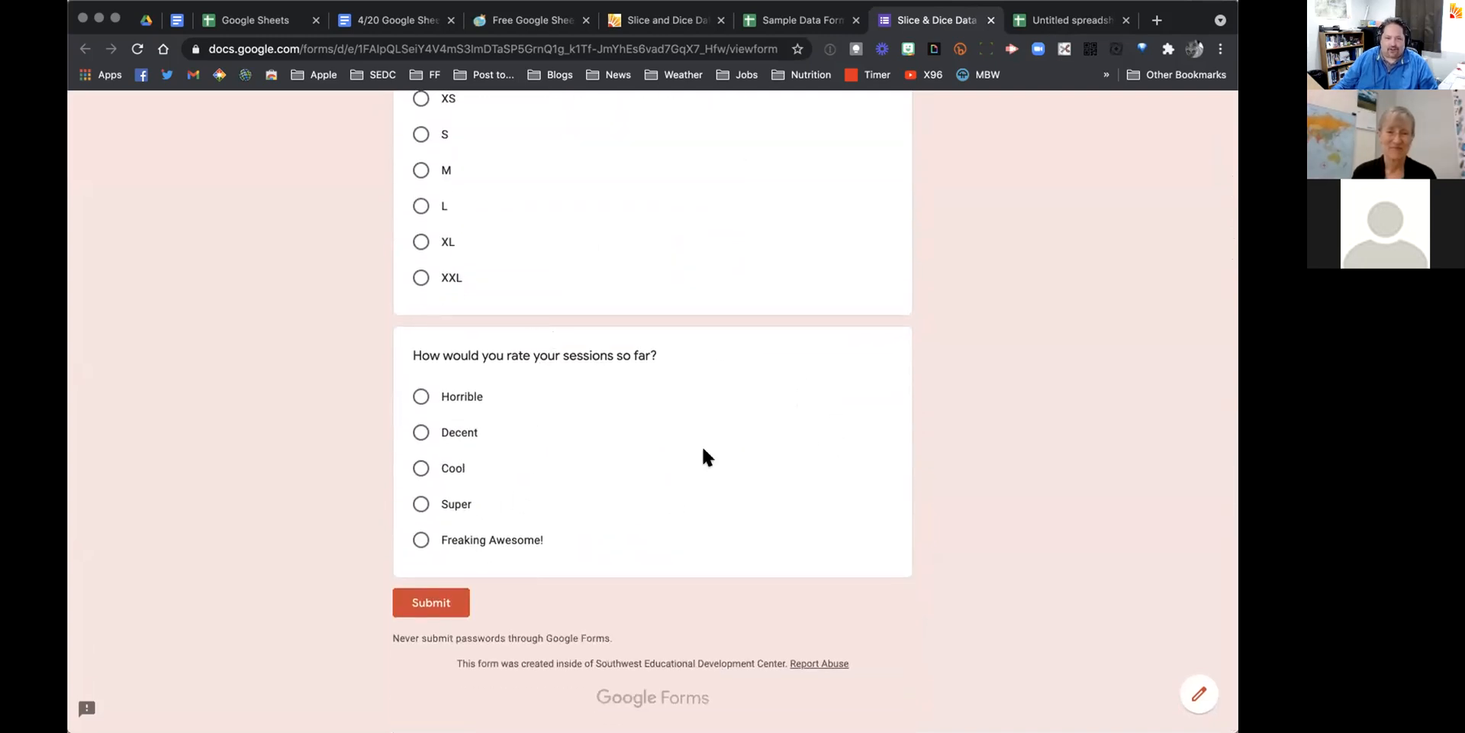
{"action": "scroll", "coordinate": [703, 450], "scroll_direction": "up", "scroll_amount": 20}
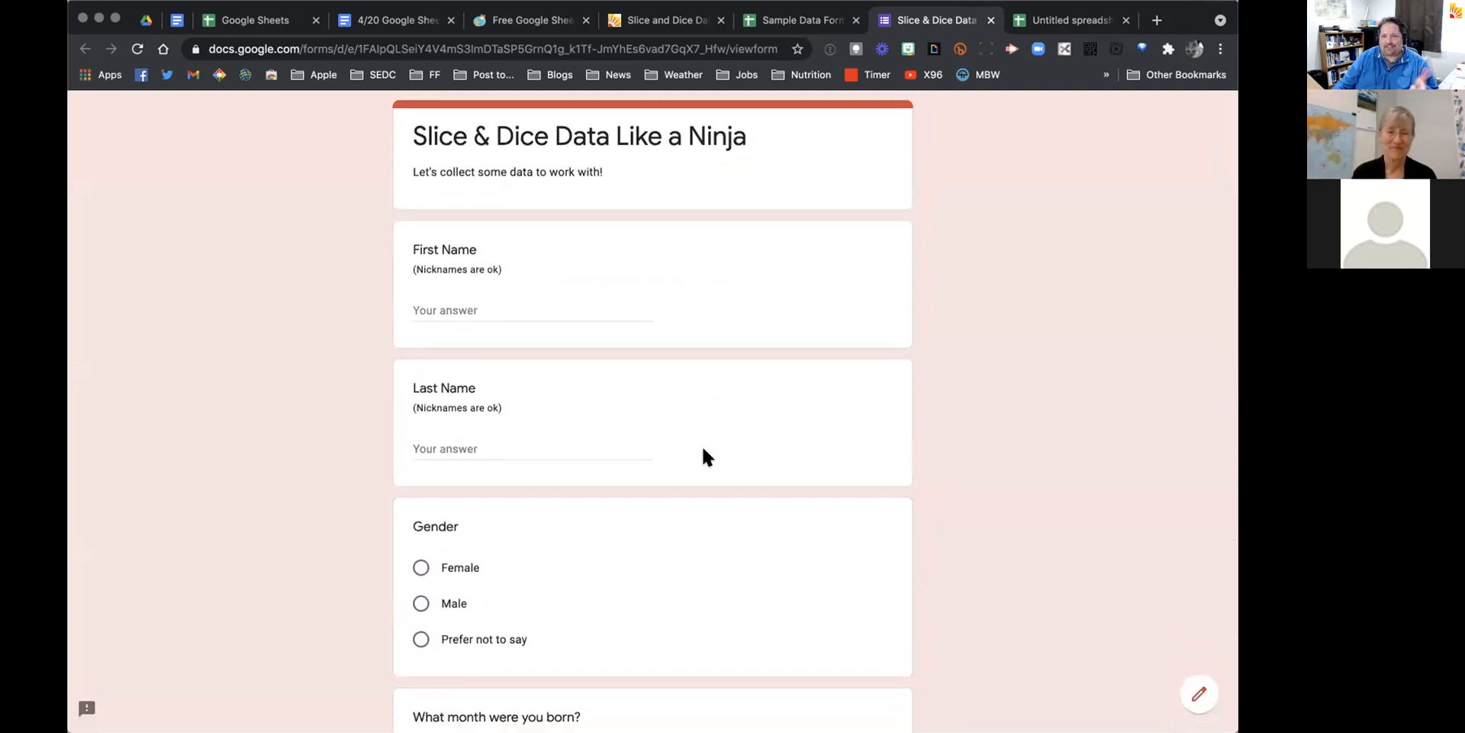
Step: Create a pivot table on a new sheet from the entire Form Responses 1 sheet of the sample data spreadsheet
{"action": "left_click", "coordinate": [803, 14]}
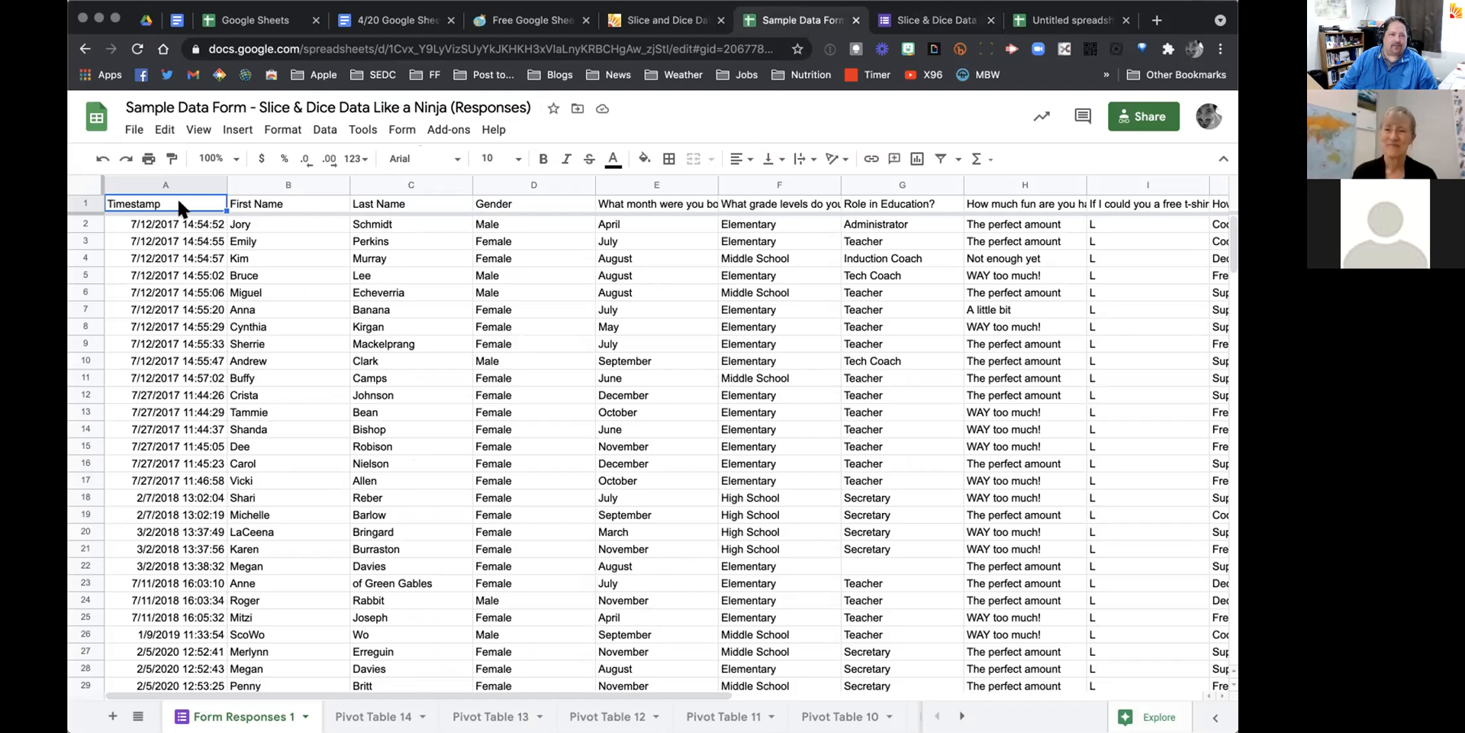
{"action": "left_click", "coordinate": [87, 184]}
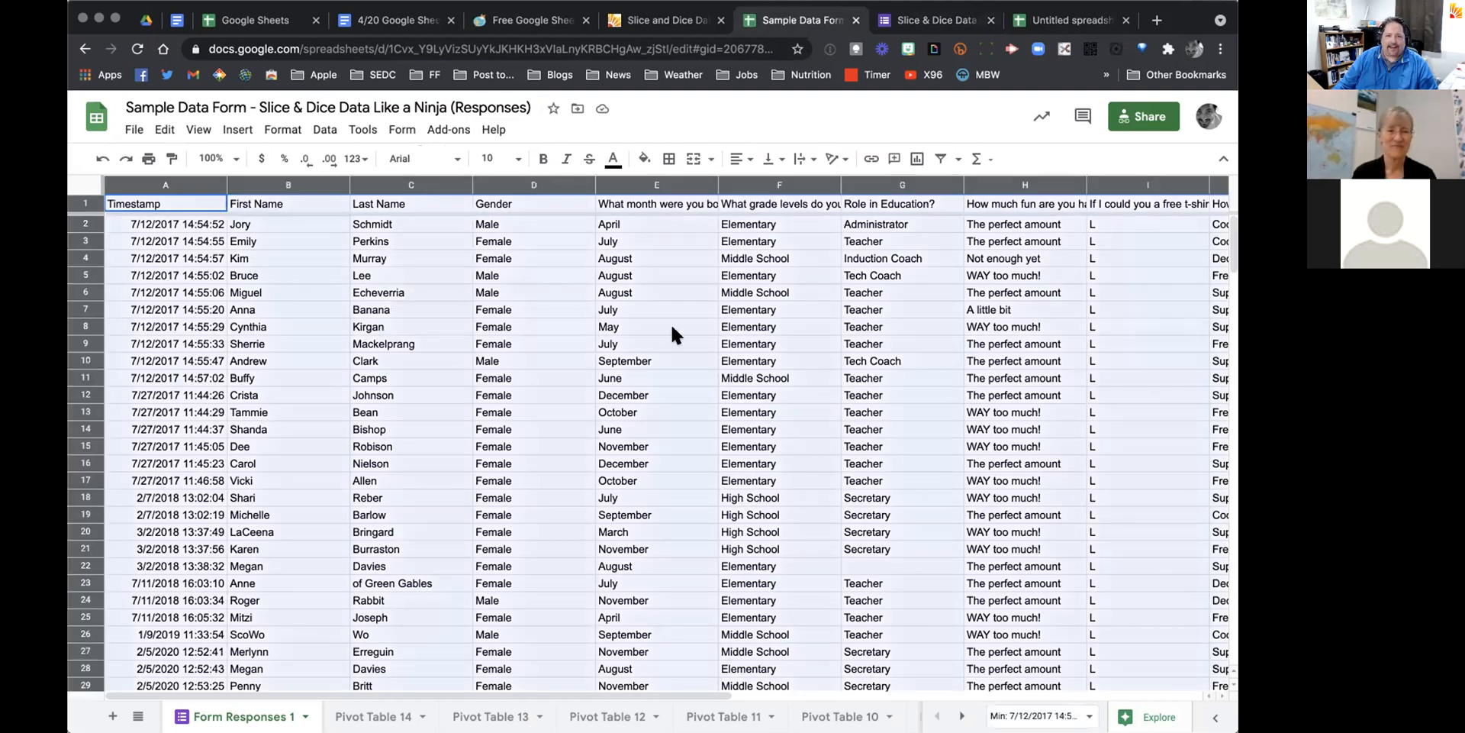
{"action": "left_click", "coordinate": [324, 129]}
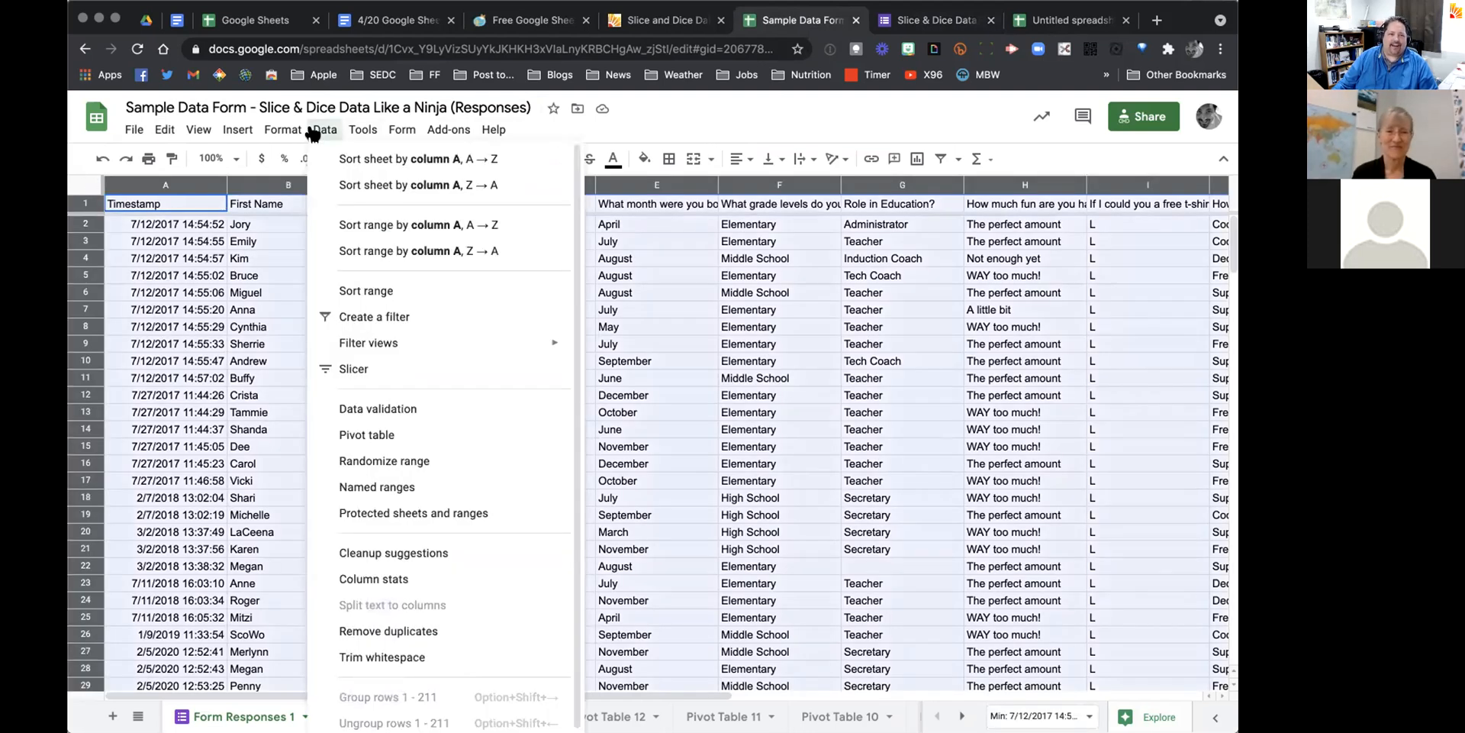
{"action": "left_click", "coordinate": [383, 433]}
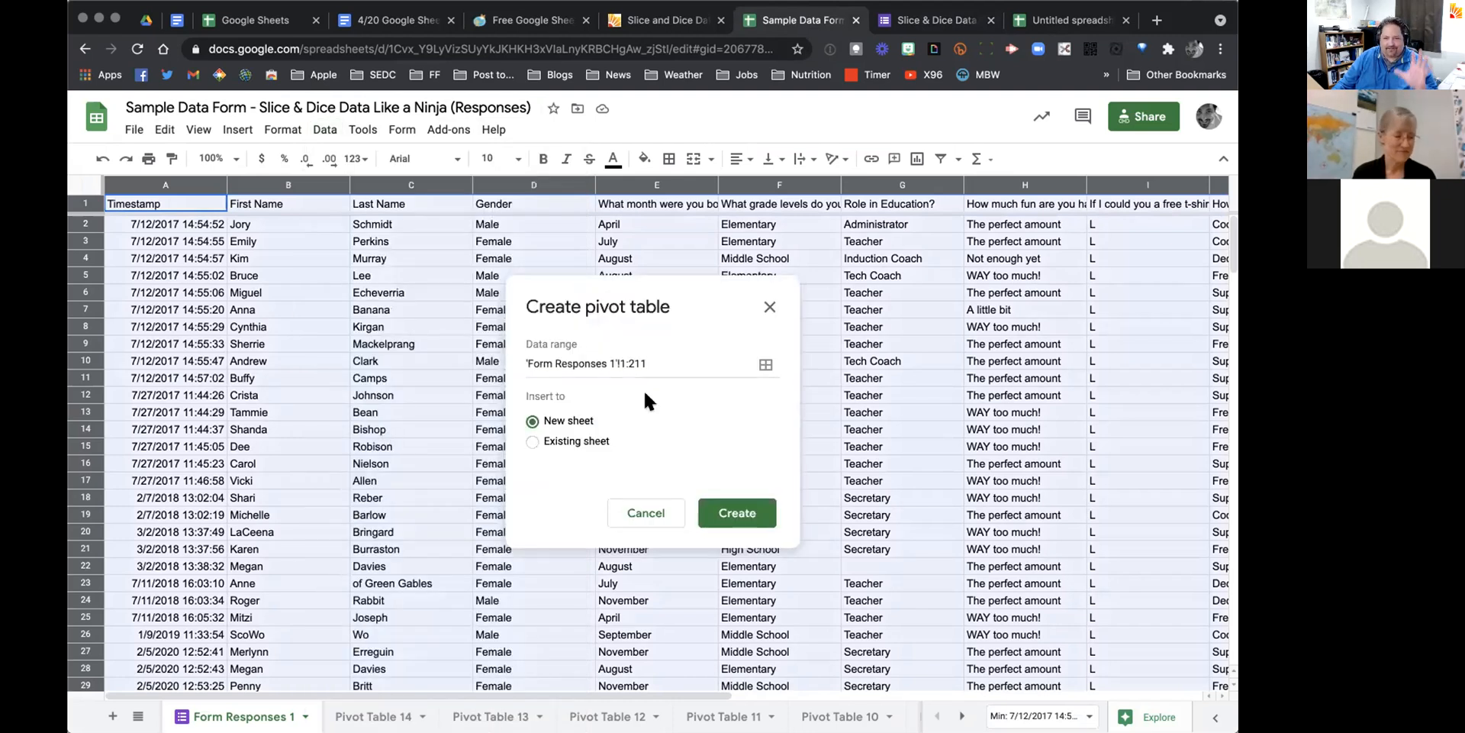
{"action": "left_click", "coordinate": [747, 514]}
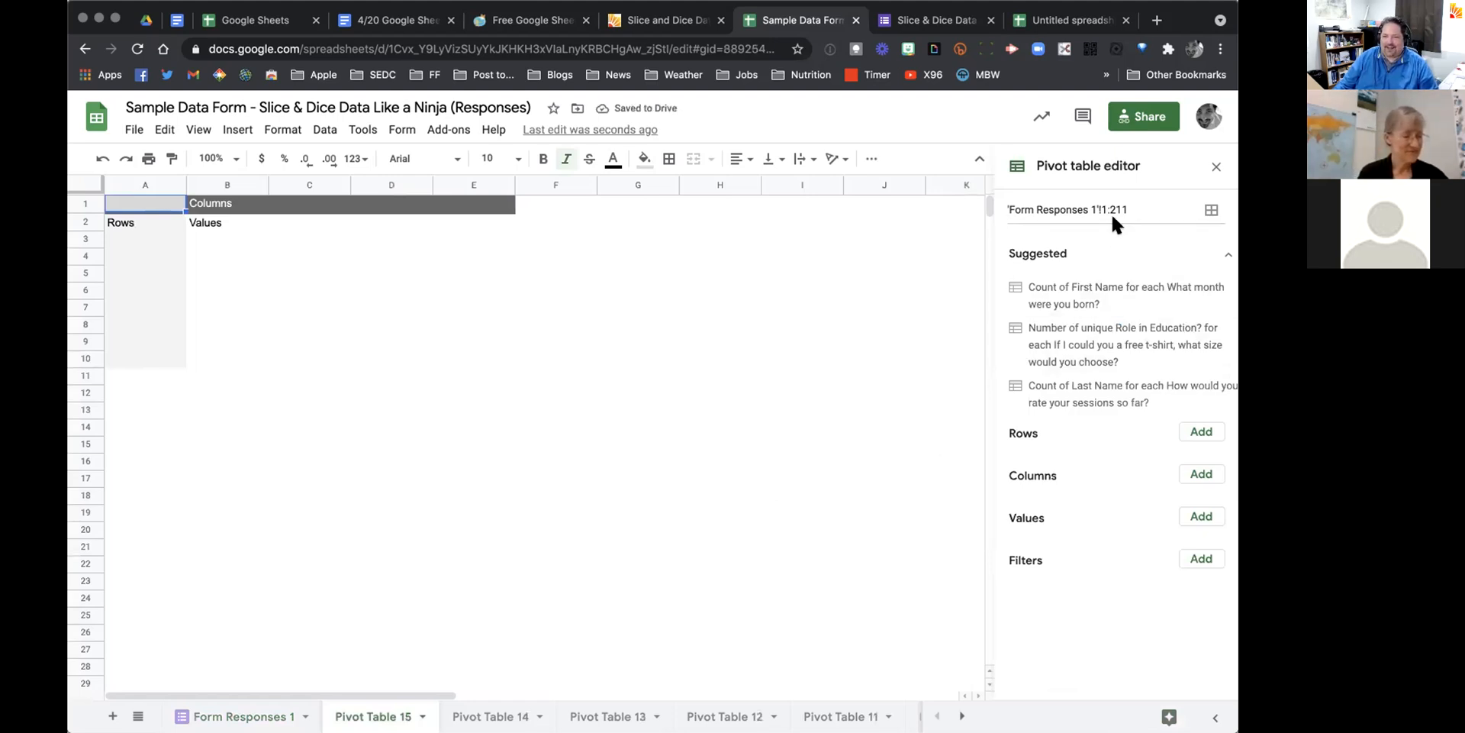
Step: Add Gender to the pivot table as both the row field and the value field, summarized by COUNTA
{"action": "left_click", "coordinate": [1203, 434]}
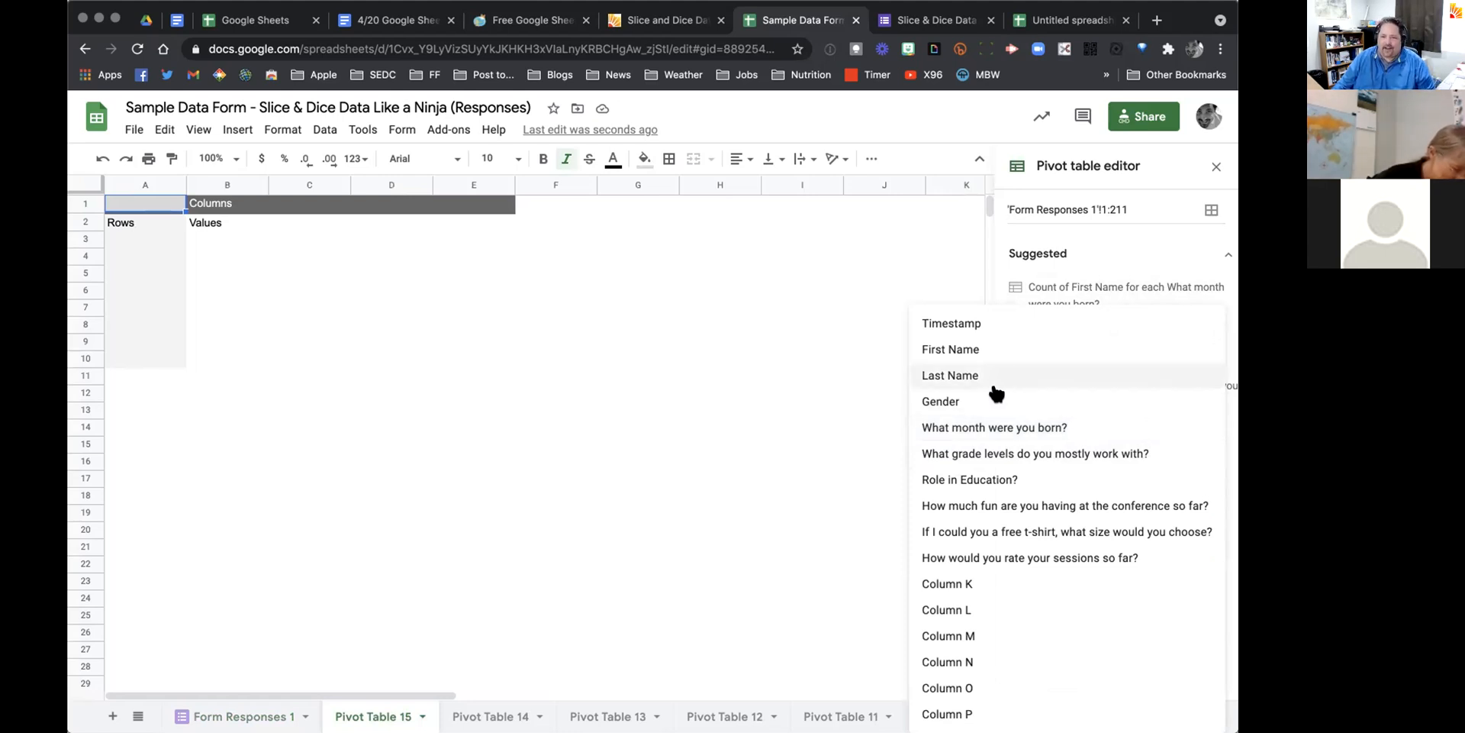
{"action": "left_click", "coordinate": [951, 402]}
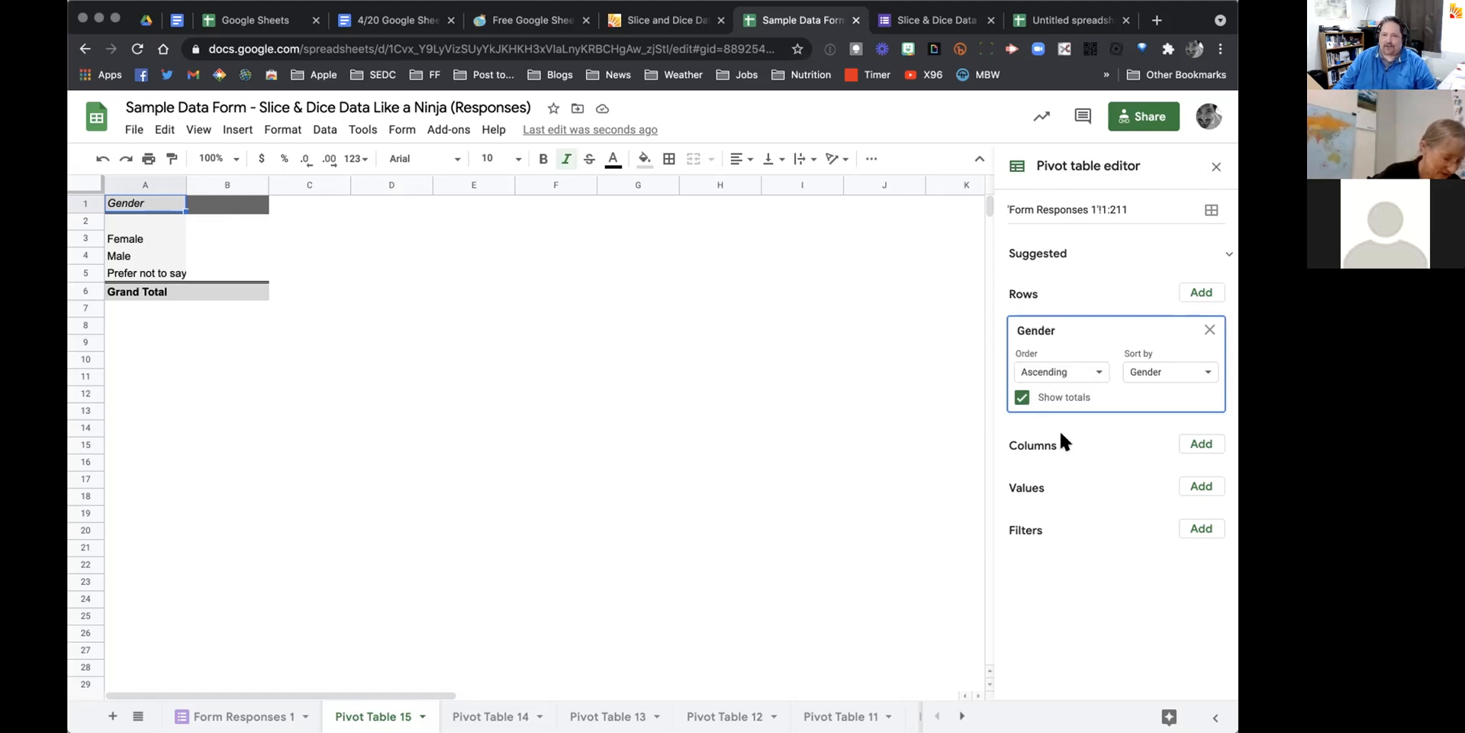
{"action": "left_click", "coordinate": [1200, 487]}
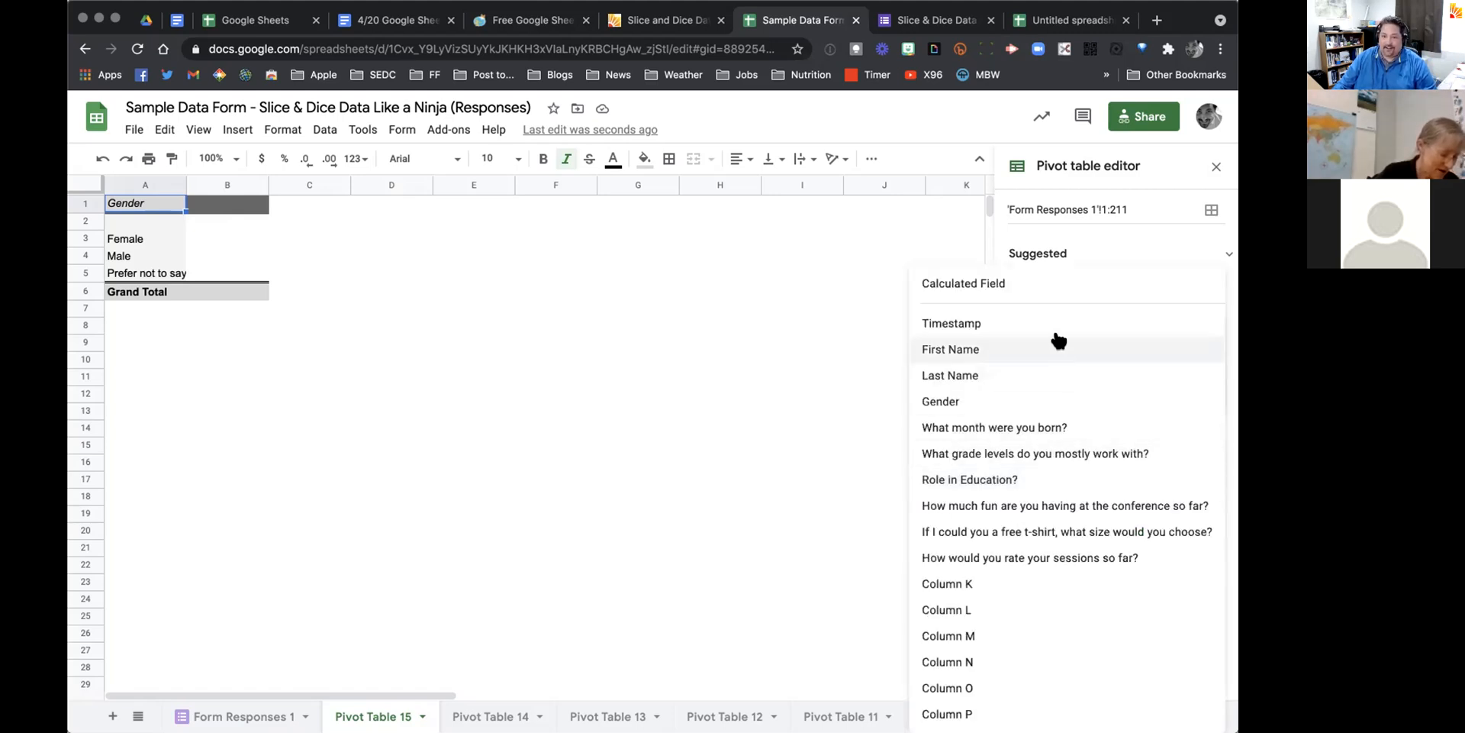
{"action": "left_click", "coordinate": [943, 403]}
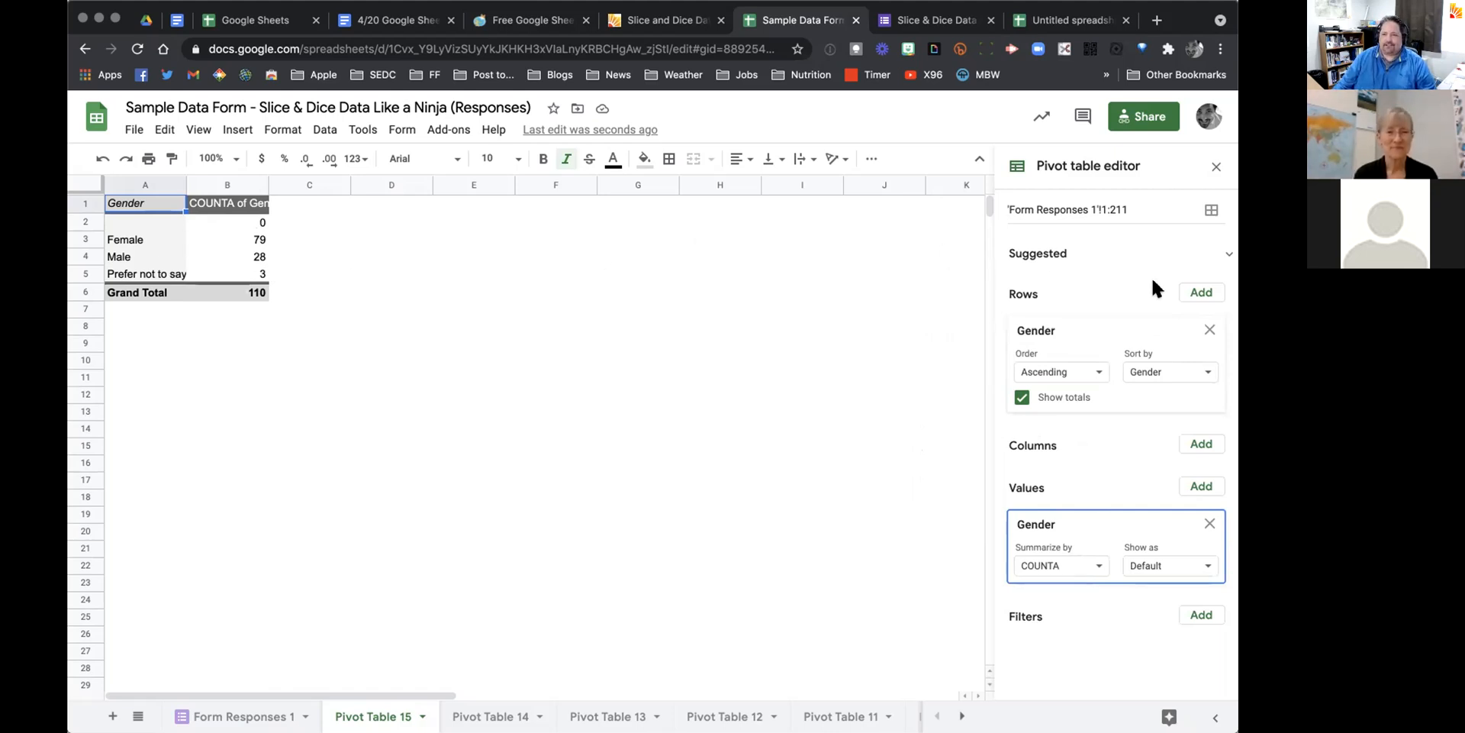
Step: Add Role in Education? as a second row field under Gender, switching its totals off and back on
{"action": "left_click", "coordinate": [1202, 292]}
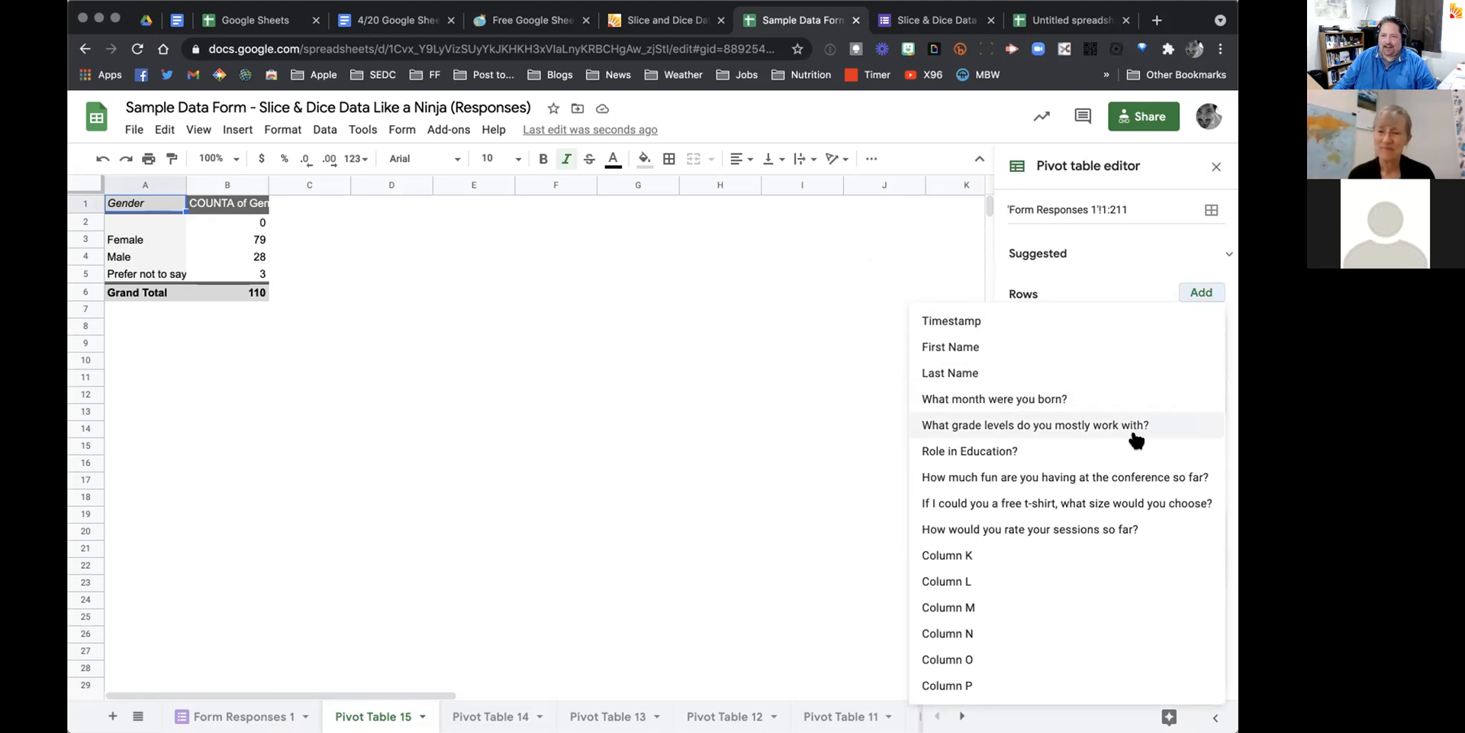
{"action": "left_click", "coordinate": [984, 450]}
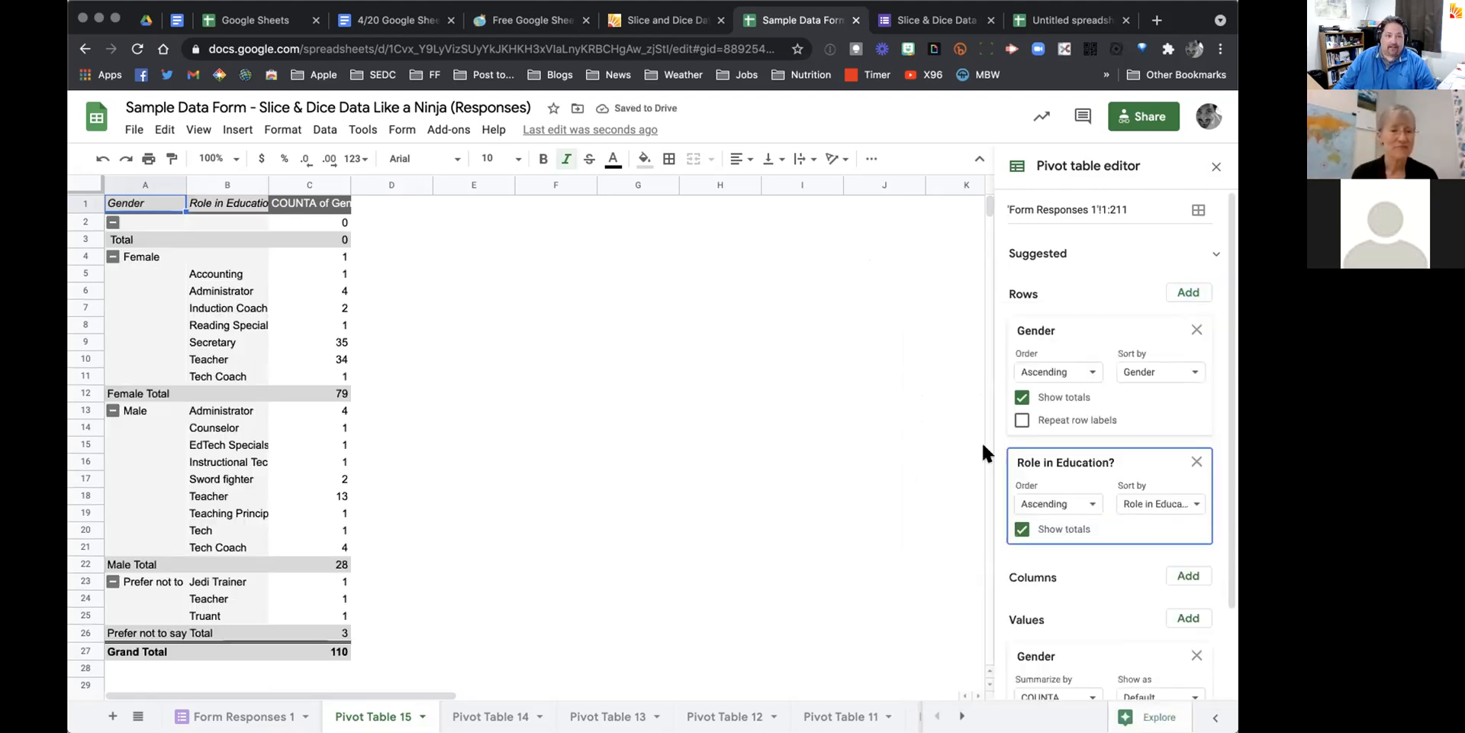
{"action": "left_click", "coordinate": [1023, 528]}
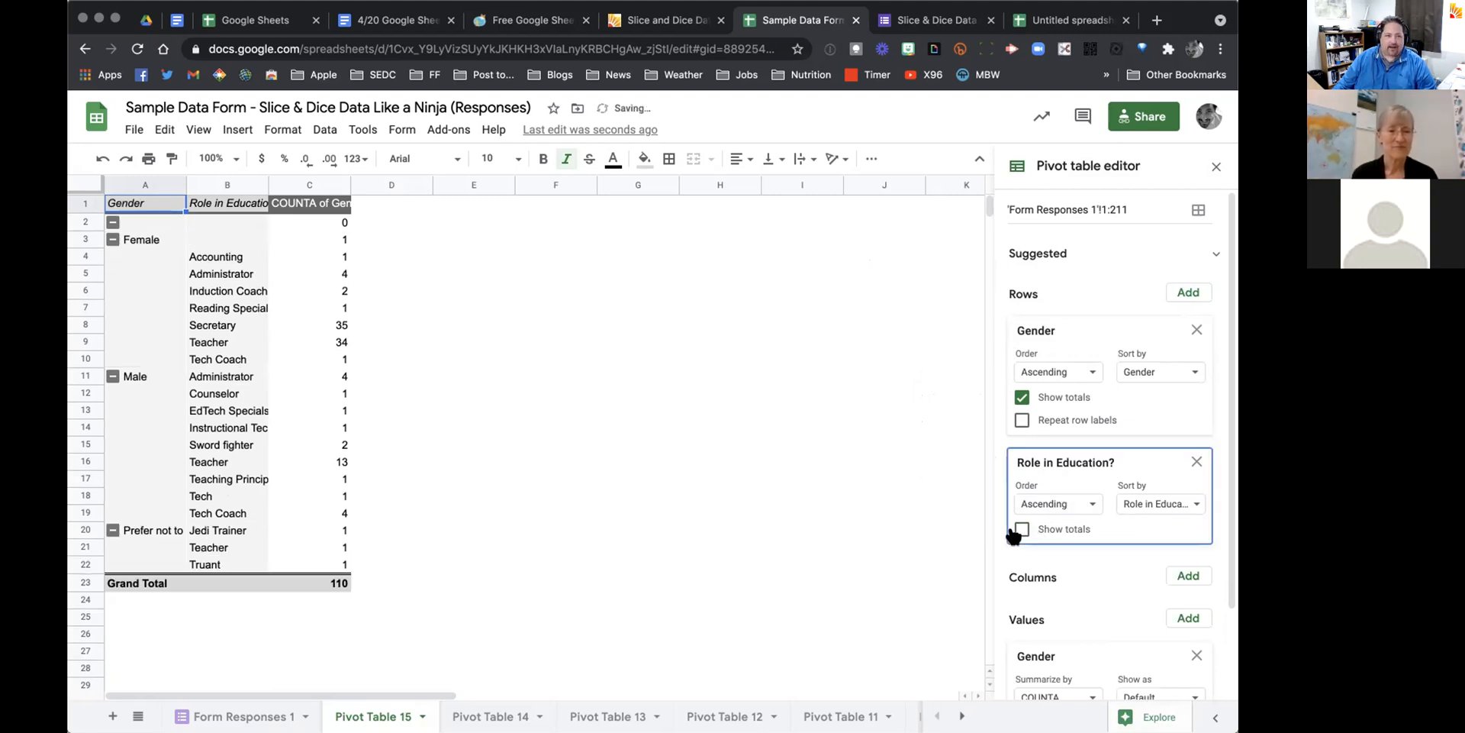
{"action": "left_click", "coordinate": [1021, 529]}
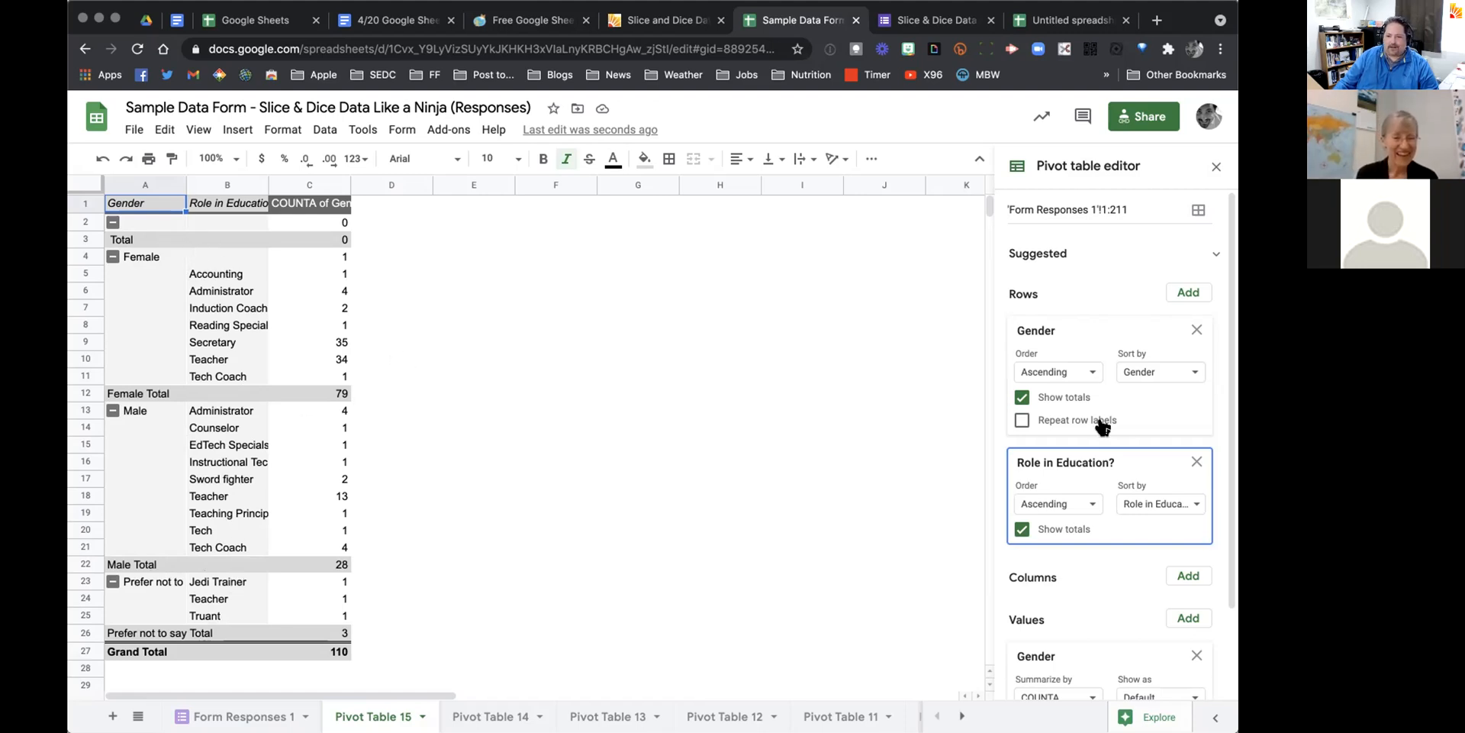
{"action": "scroll", "coordinate": [1102, 426], "scroll_direction": "down", "scroll_amount": 3}
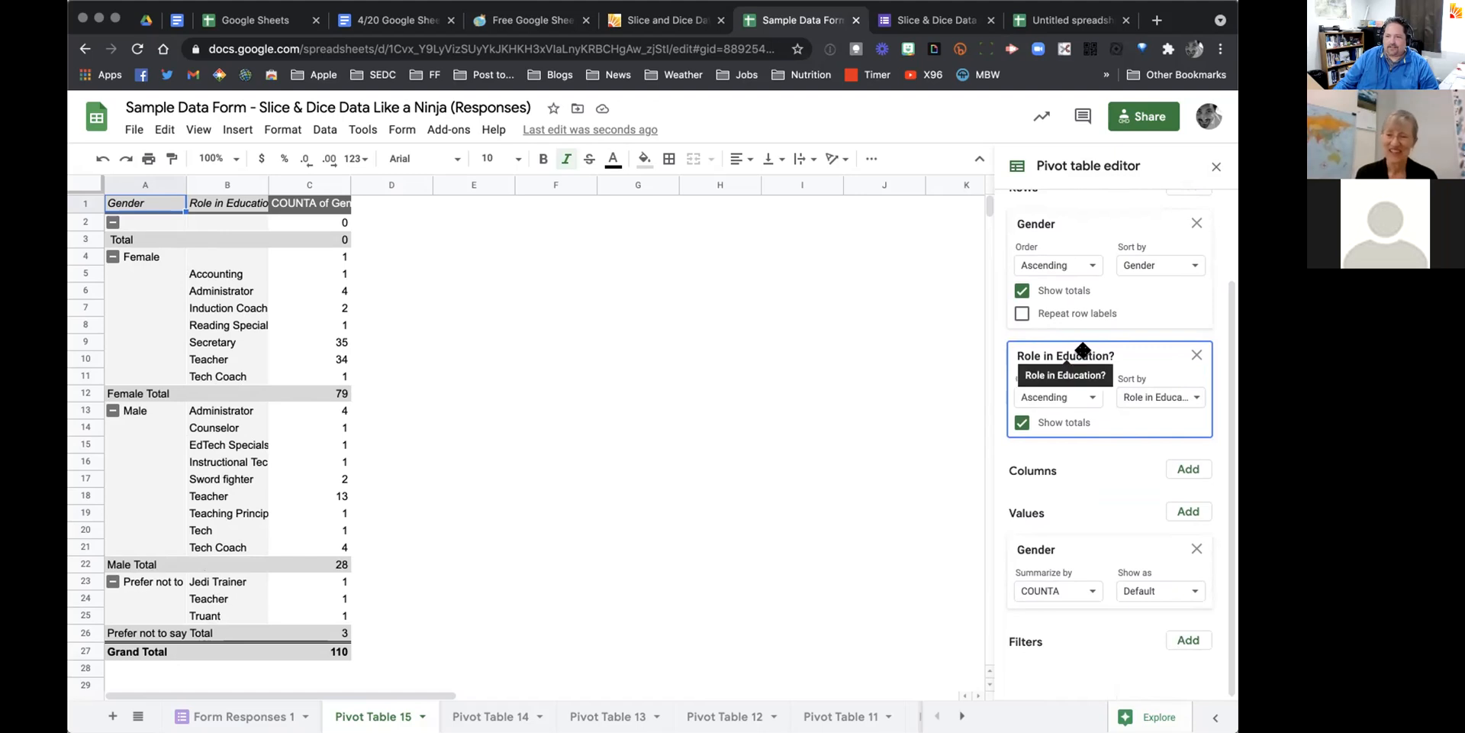
Step: Move Role in Education? to the pivot table's columns, and swap it with Gender so Role is the row field and Gender the column field
{"action": "left_click_drag", "start_coordinate": [1083, 349], "coordinate": [1072, 493]}
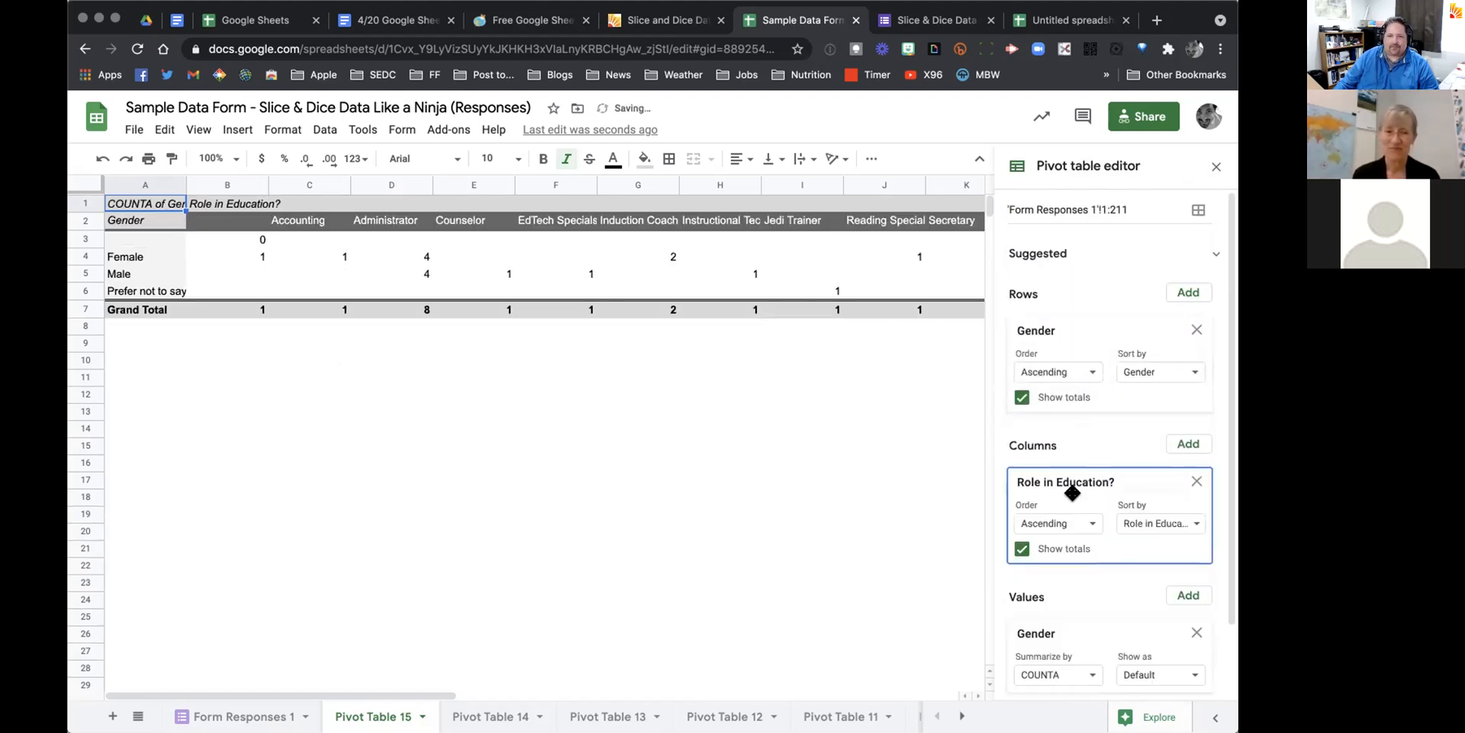
{"action": "scroll", "coordinate": [809, 378], "scroll_direction": "right", "scroll_amount": 8}
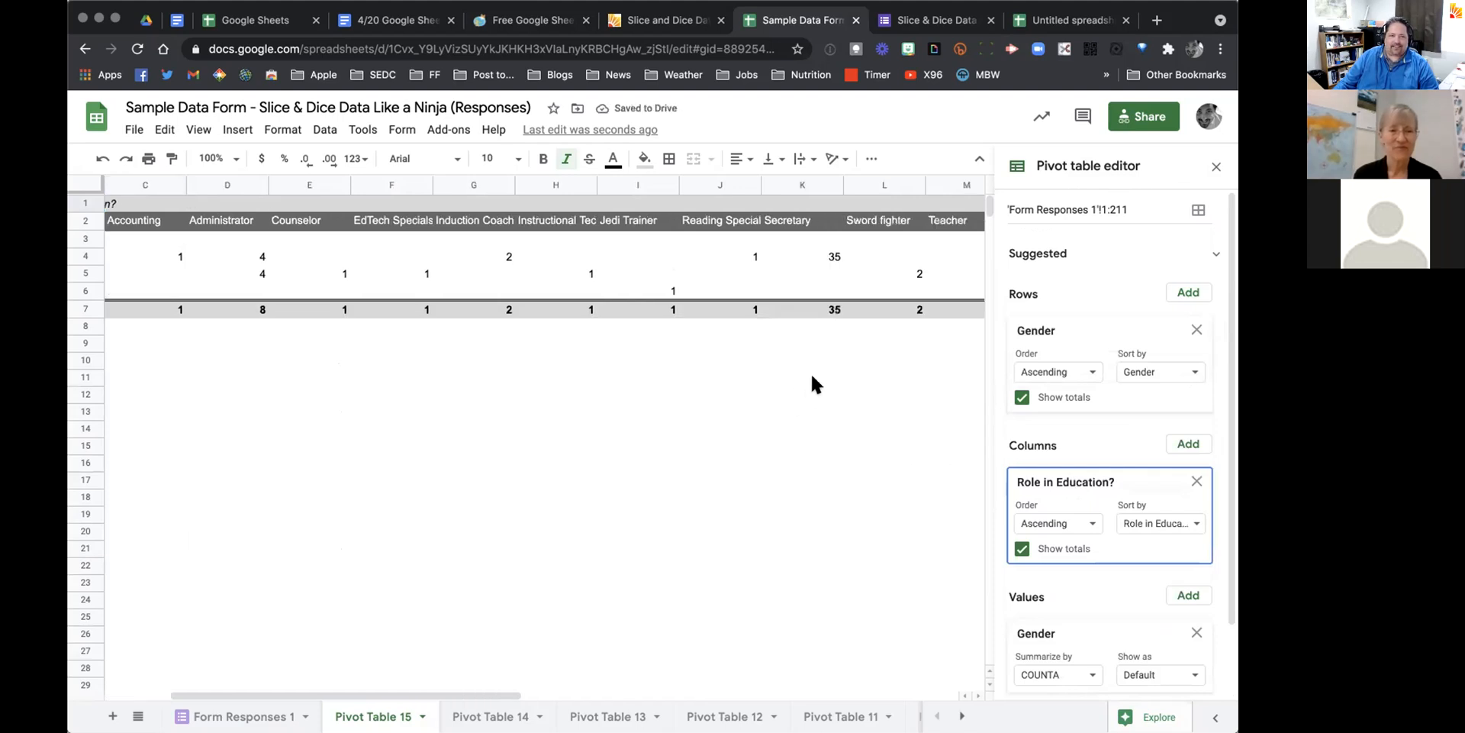
{"action": "scroll", "coordinate": [811, 377], "scroll_direction": "left", "scroll_amount": 8}
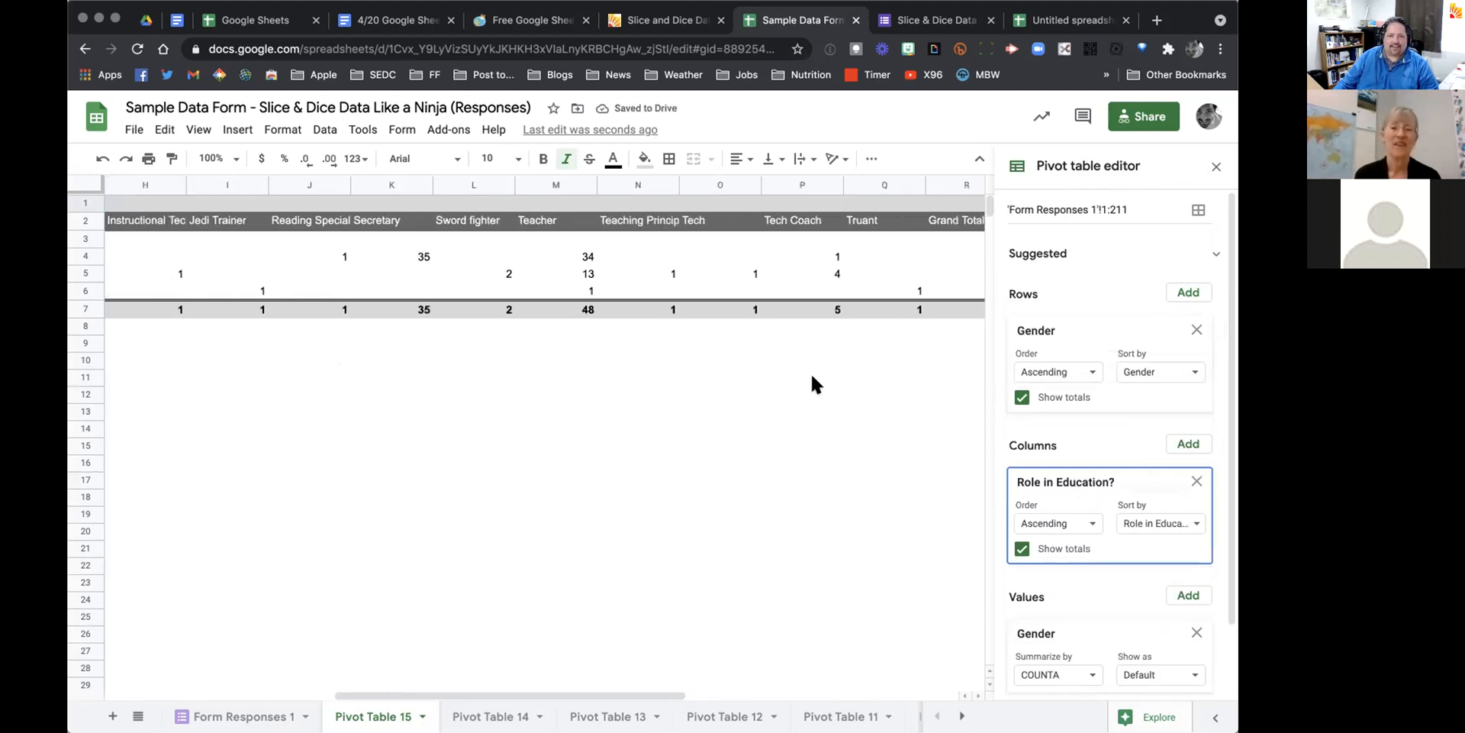
{"action": "mouse_move", "coordinate": [1052, 341]}
{"action": "left_mouse_down"}
{"action": "mouse_move", "coordinate": [1054, 507]}
{"action": "mouse_move", "coordinate": [1056, 316]}
{"action": "left_mouse_up"}
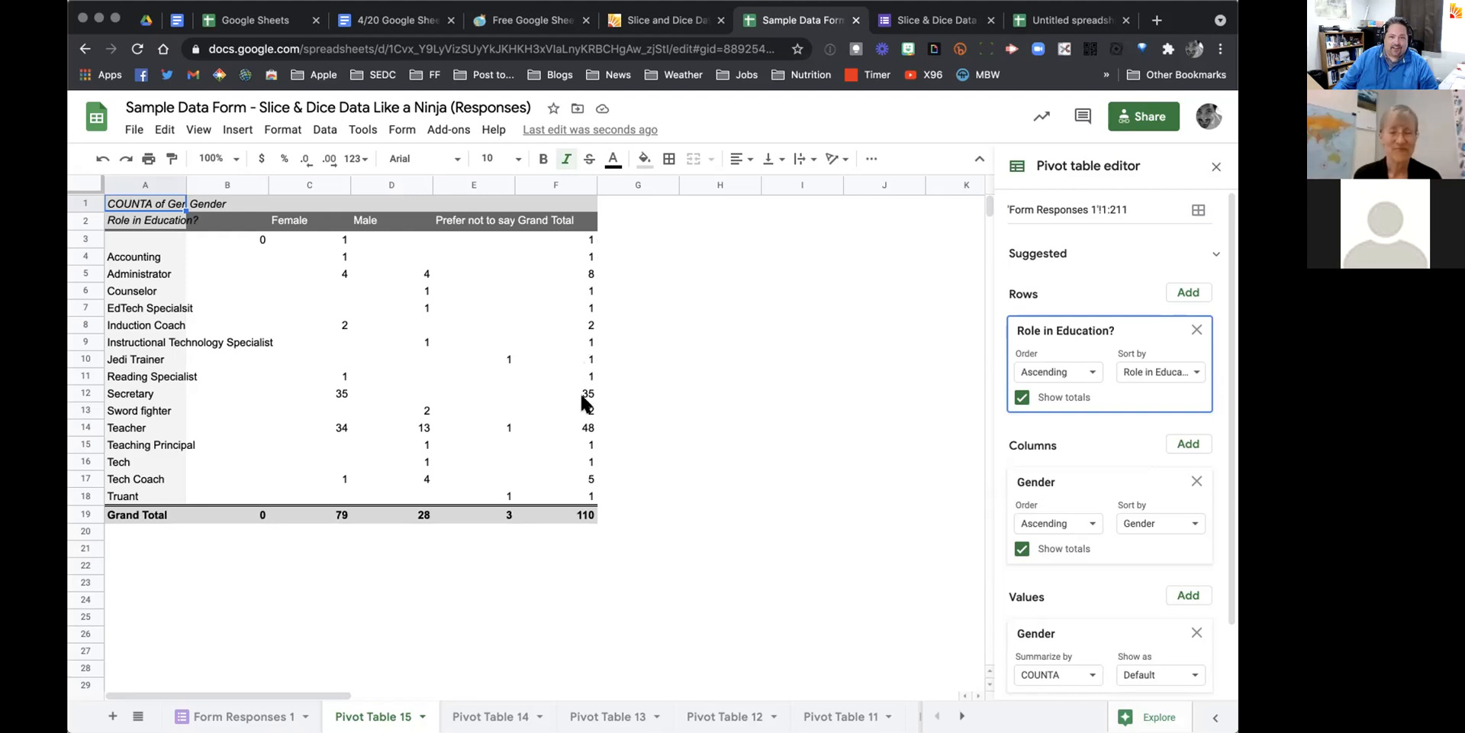
Step: Examine the Teacher and Secretary counts by gender in the pivot table, comparing female and male teachers
{"action": "left_click", "coordinate": [587, 434]}
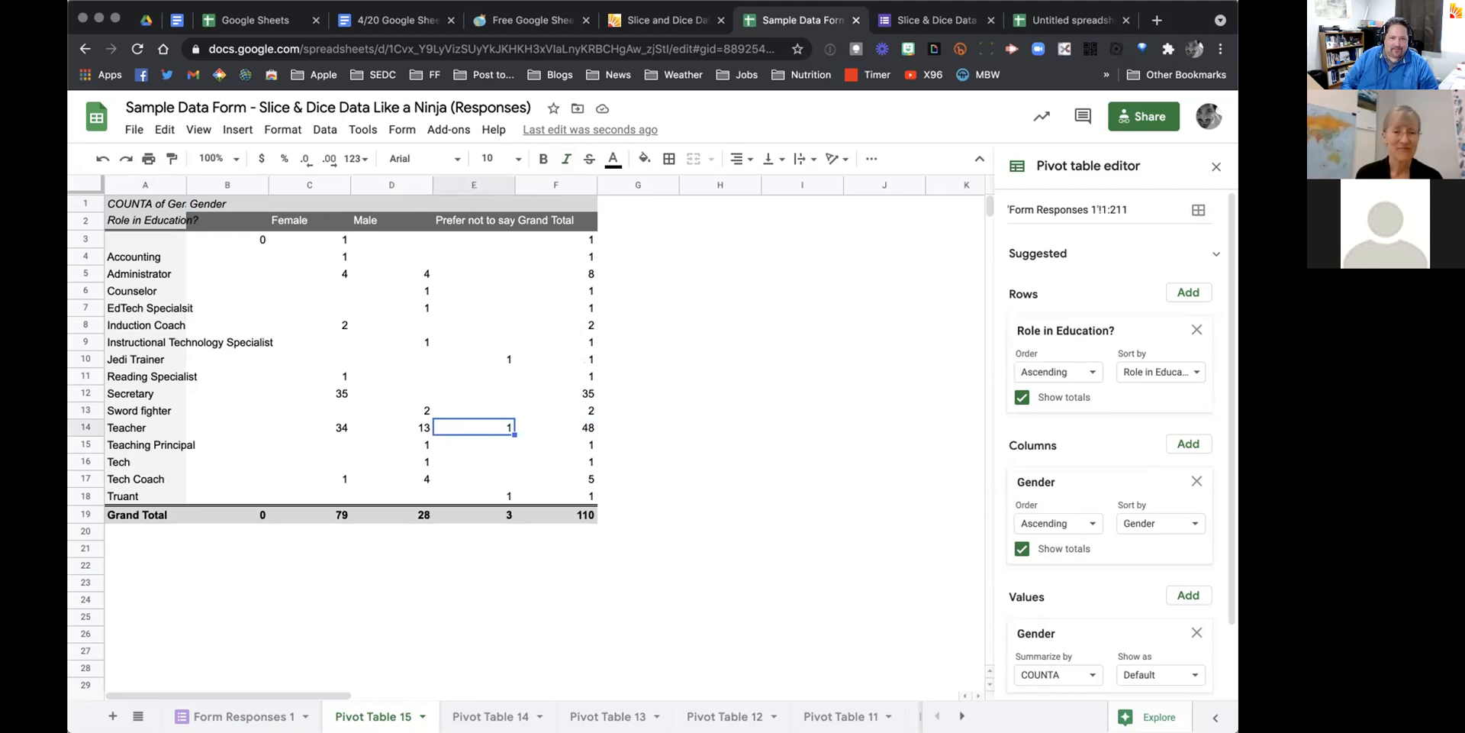
{"action": "key", "text": "Right"}
{"action": "key", "text": "Left"}
{"action": "key", "text": "Left"}
{"action": "key", "text": "Left"}
{"action": "key", "text": "Left"}
{"action": "key", "text": "Up"}
{"action": "key", "text": "Down"}
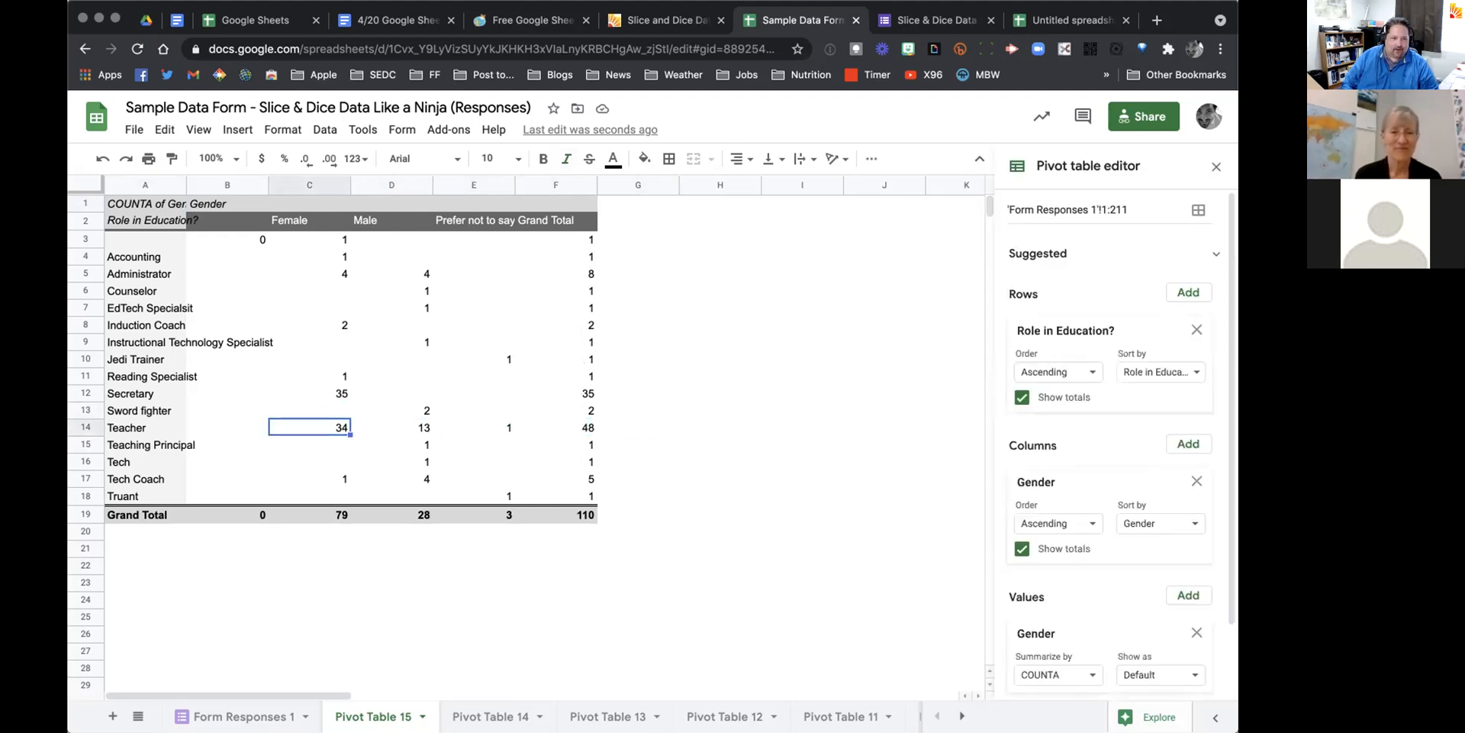
{"action": "key", "text": "Up"}
{"action": "key", "text": "Up"}
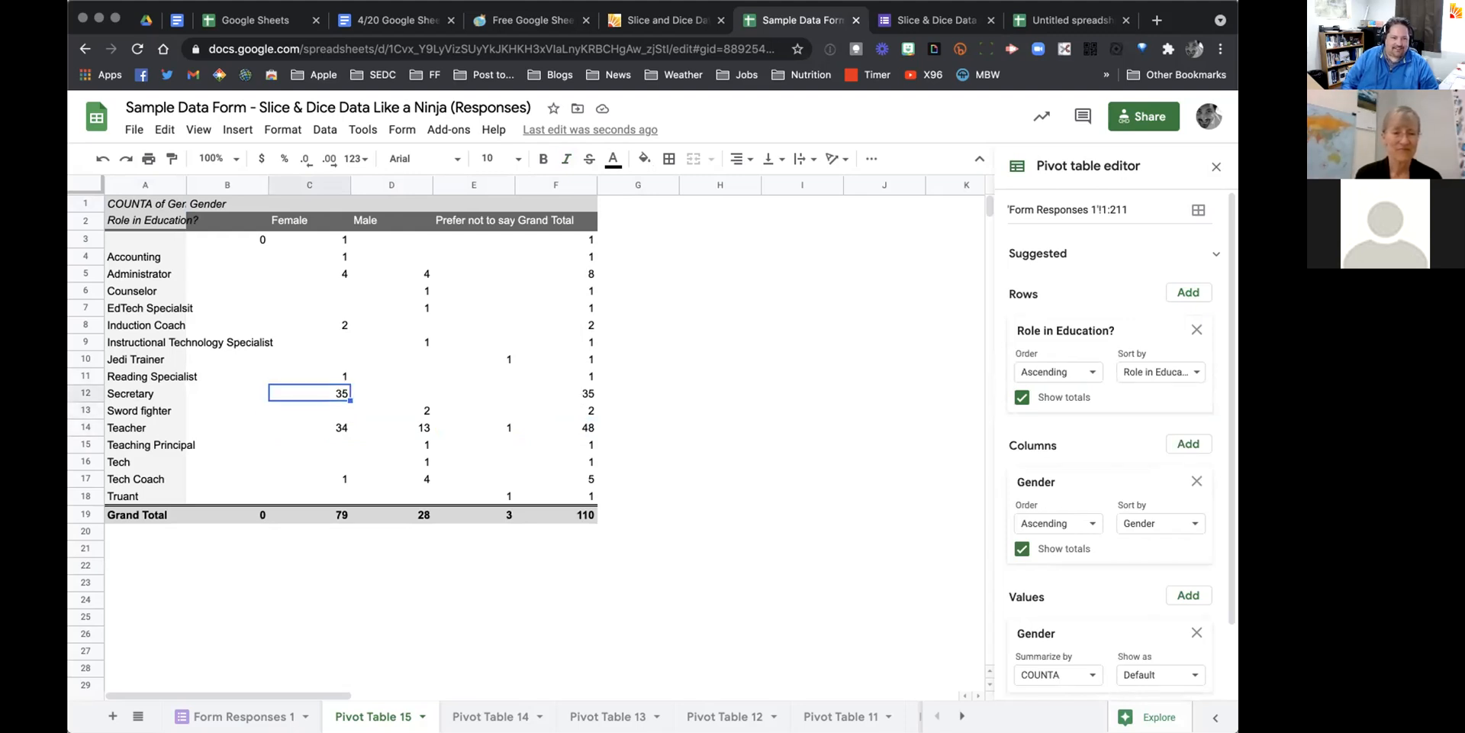
{"action": "key", "text": "Up"}
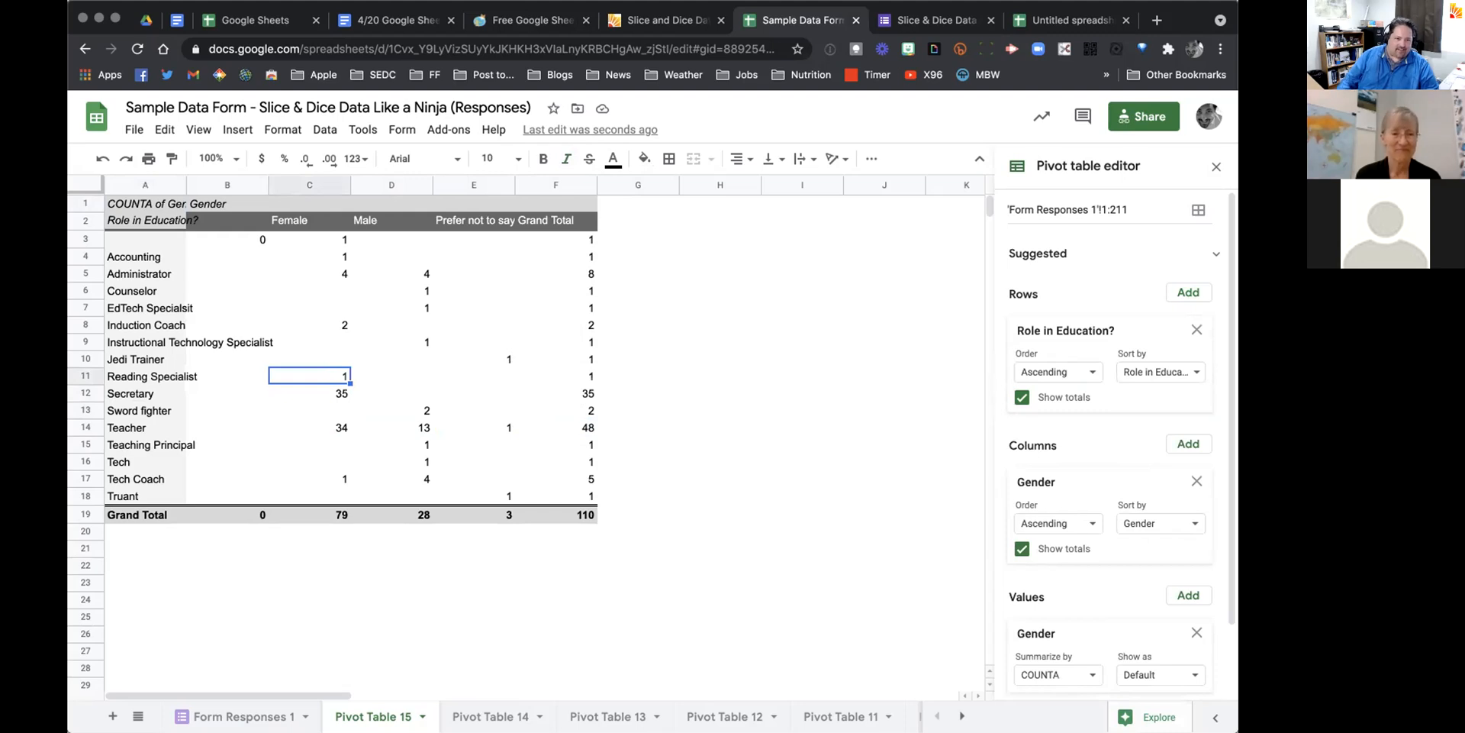
{"action": "left_click", "coordinate": [290, 395]}
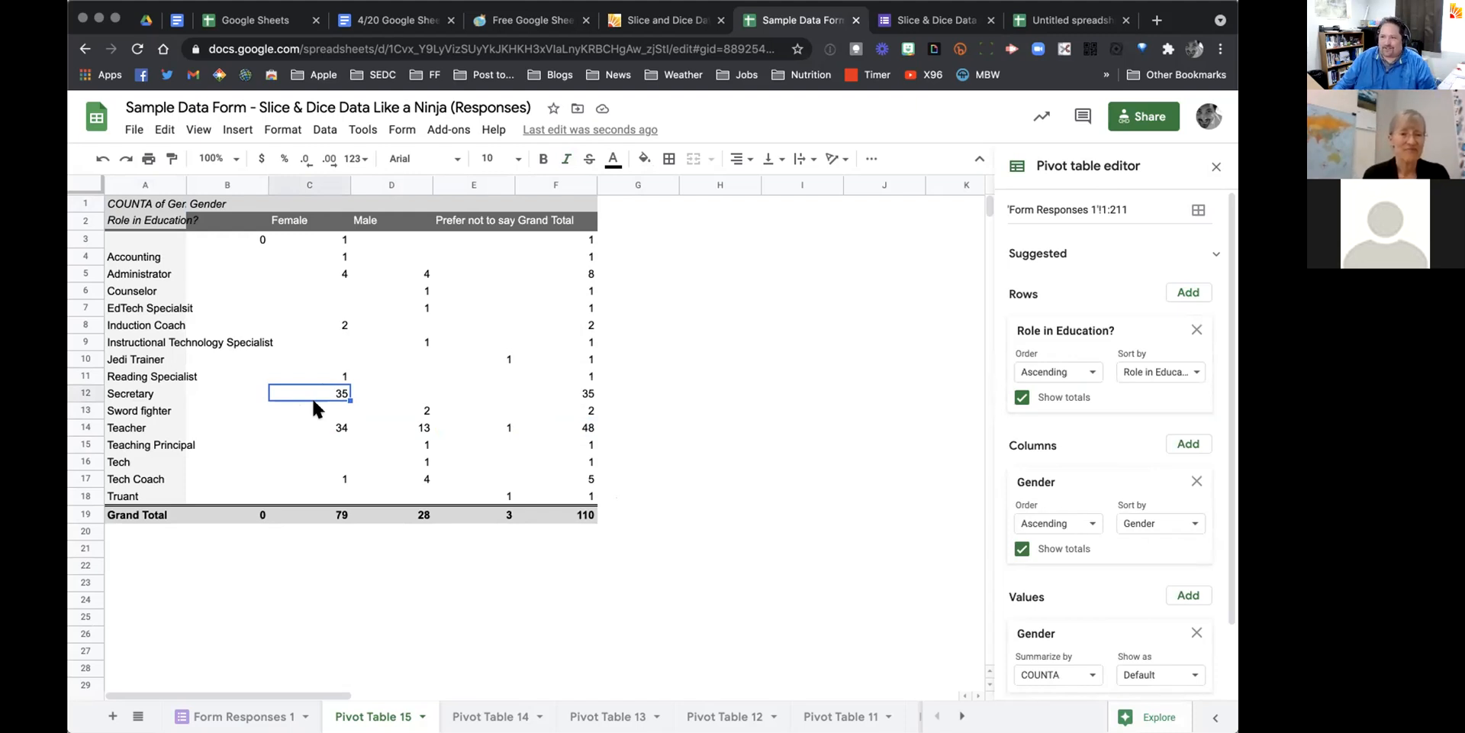
{"action": "left_click", "coordinate": [309, 424]}
{"action": "left_click", "coordinate": [421, 431]}
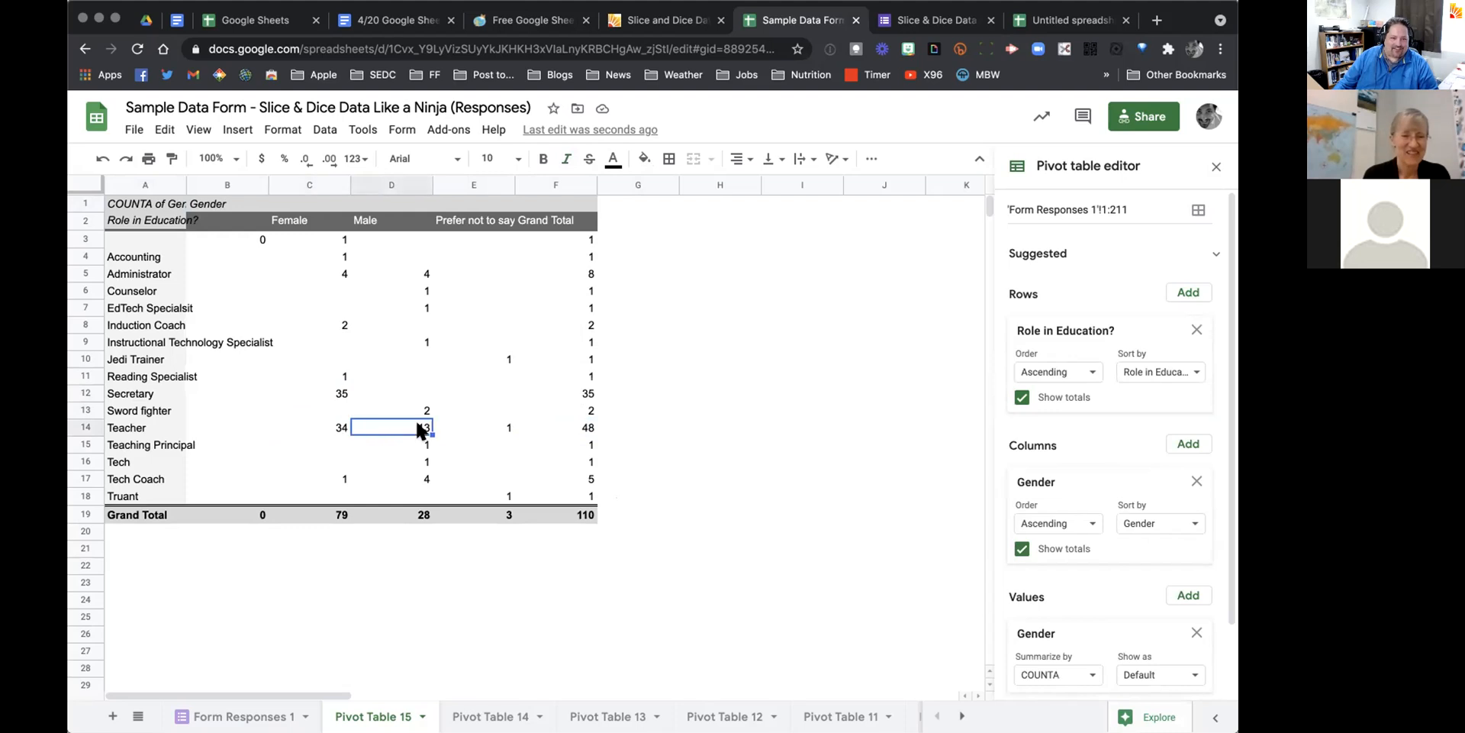
{"action": "left_click", "coordinate": [340, 434]}
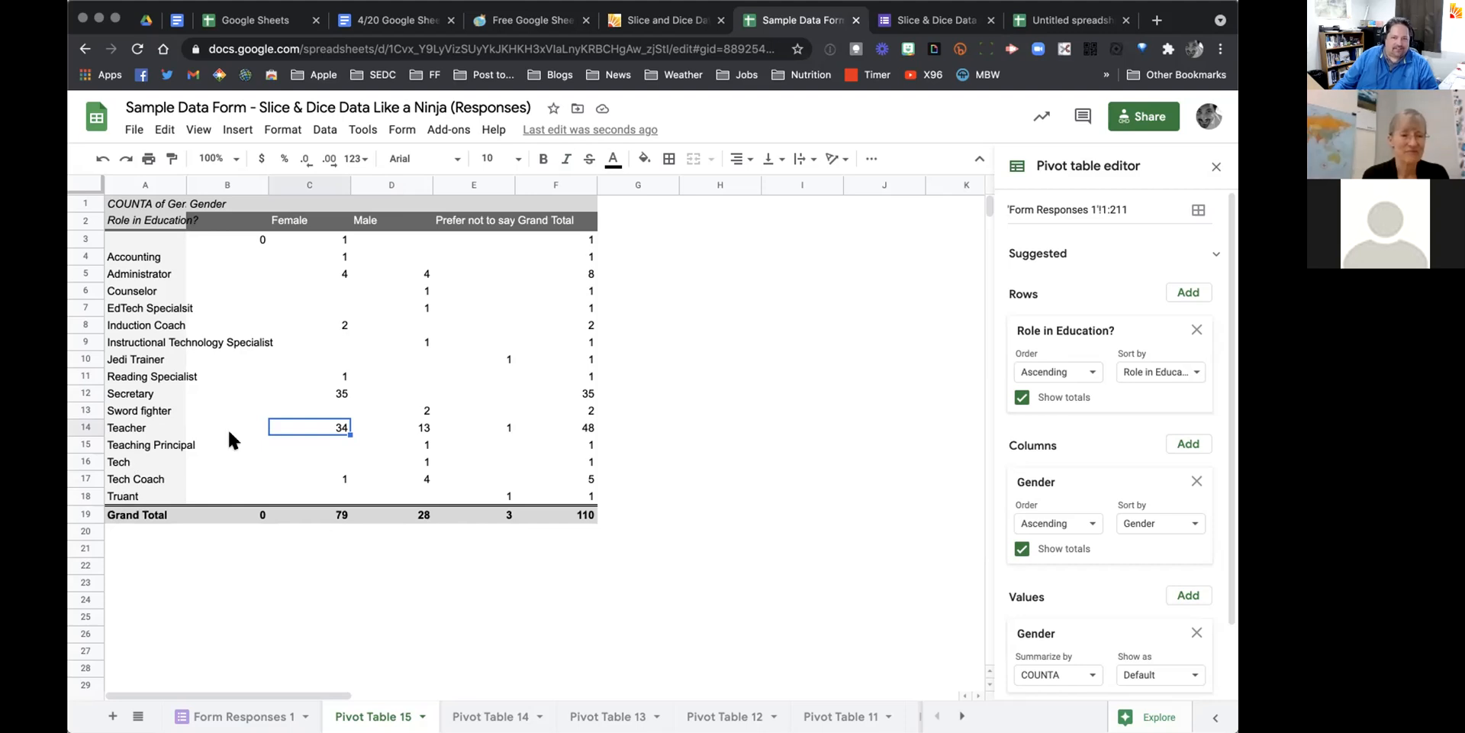
Step: Replace the Role in Education? row field with What grade levels do you mostly work with?
{"action": "left_click", "coordinate": [1195, 330]}
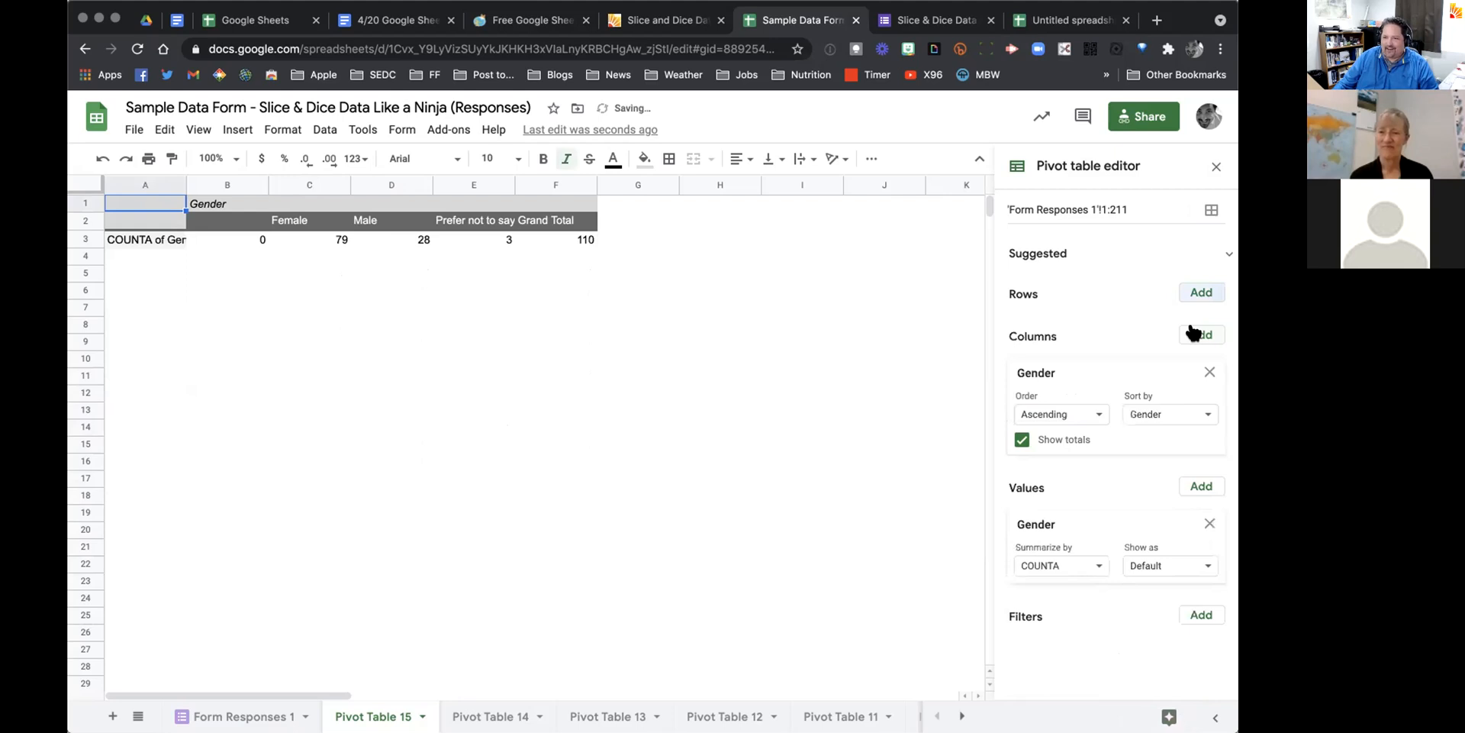
{"action": "left_click", "coordinate": [1198, 294]}
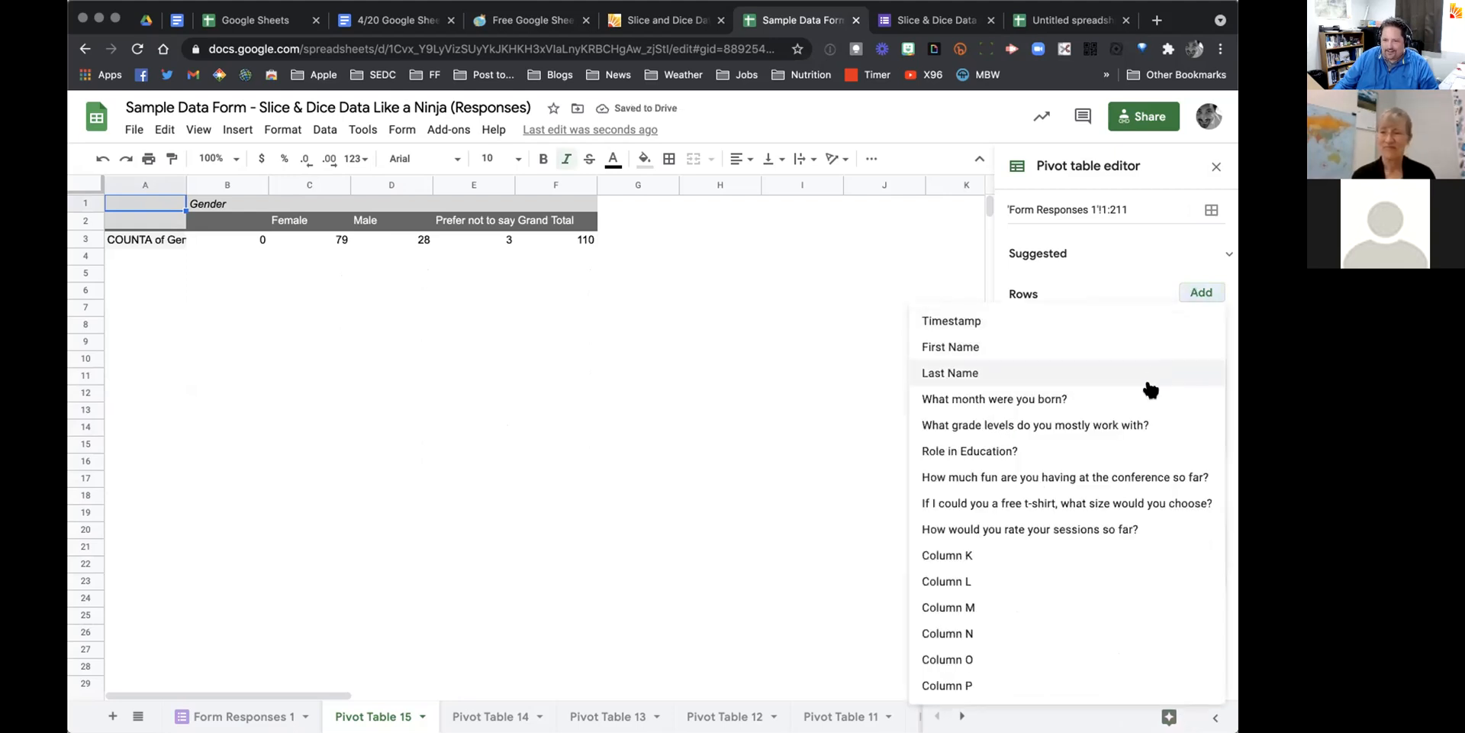
{"action": "left_click", "coordinate": [1037, 427]}
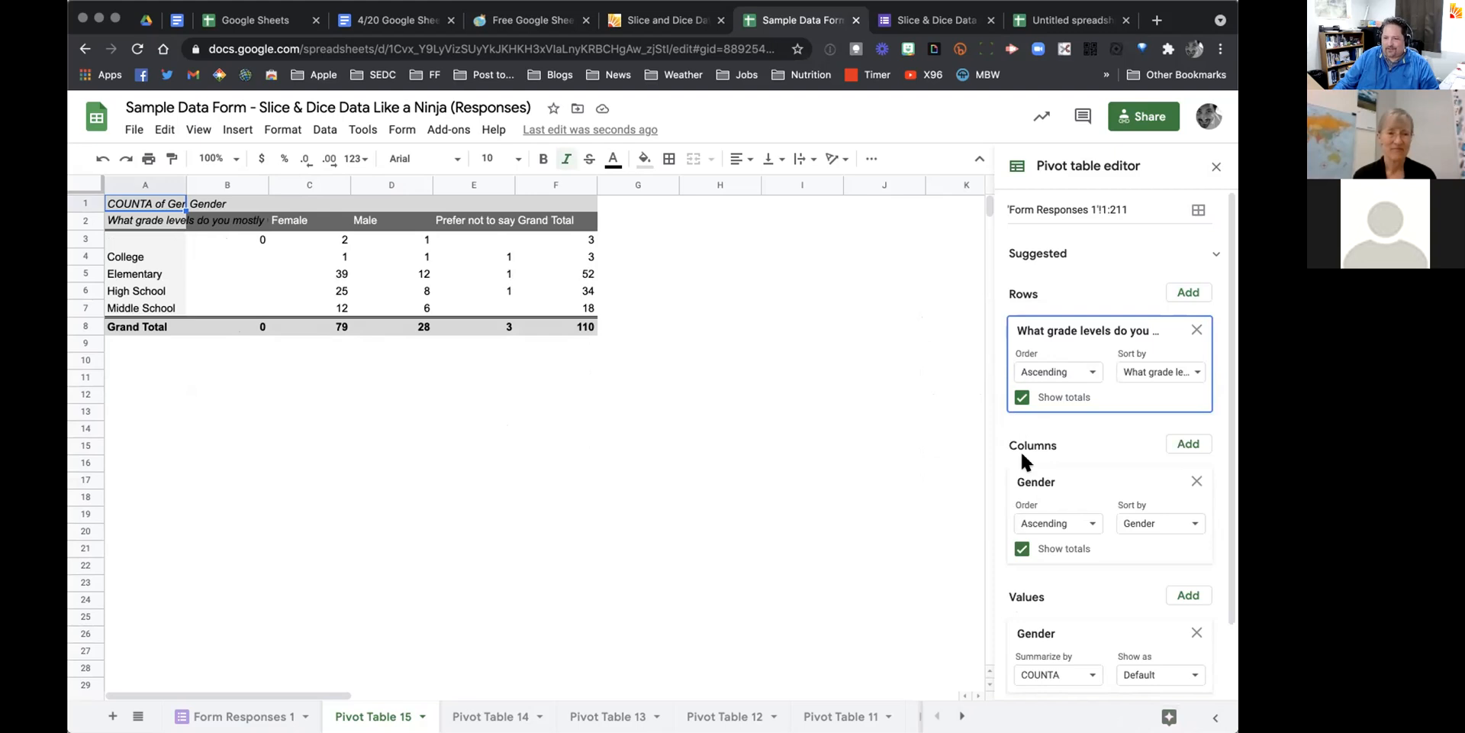
Step: Add a Gender filter to the pivot table that excludes blanks
{"action": "scroll", "coordinate": [1021, 454], "scroll_direction": "down", "scroll_amount": 2}
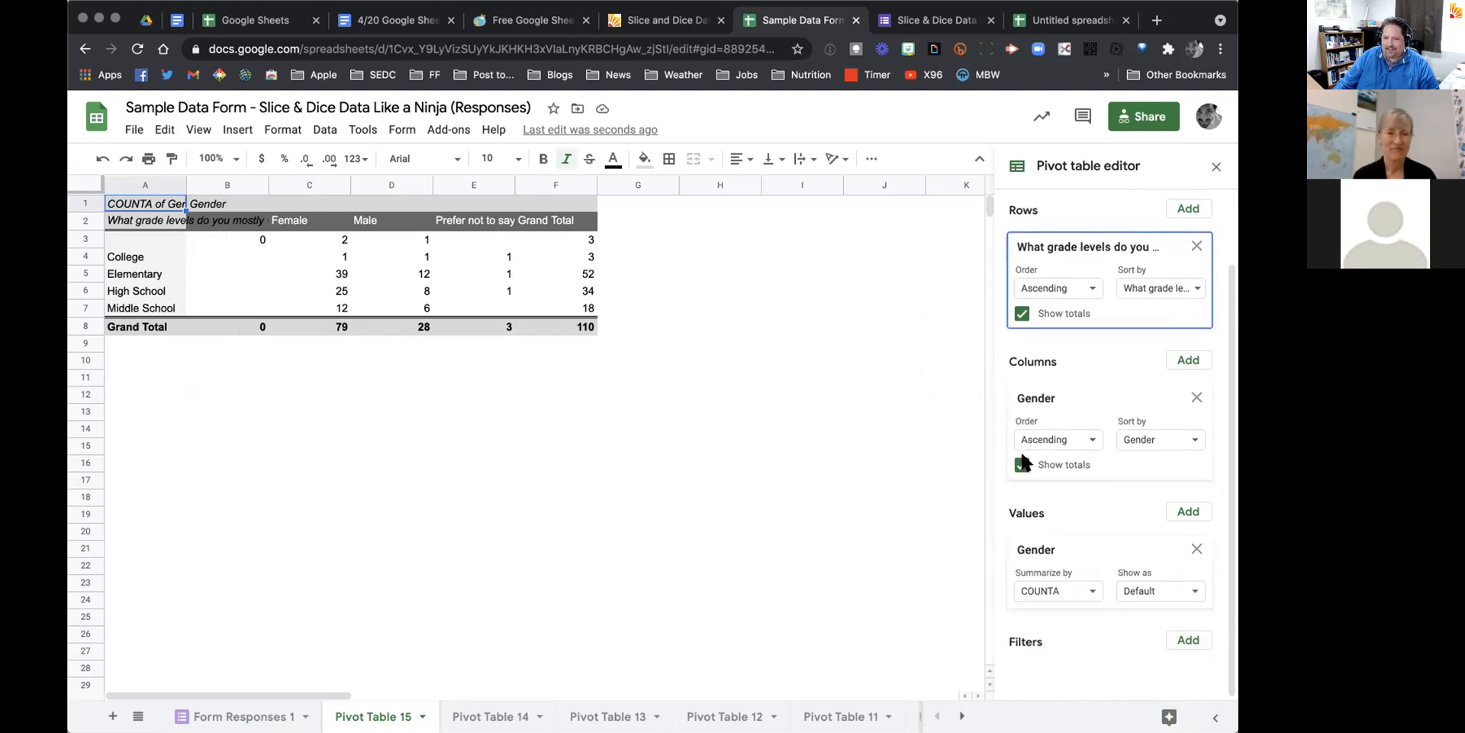
{"action": "left_click", "coordinate": [1188, 640]}
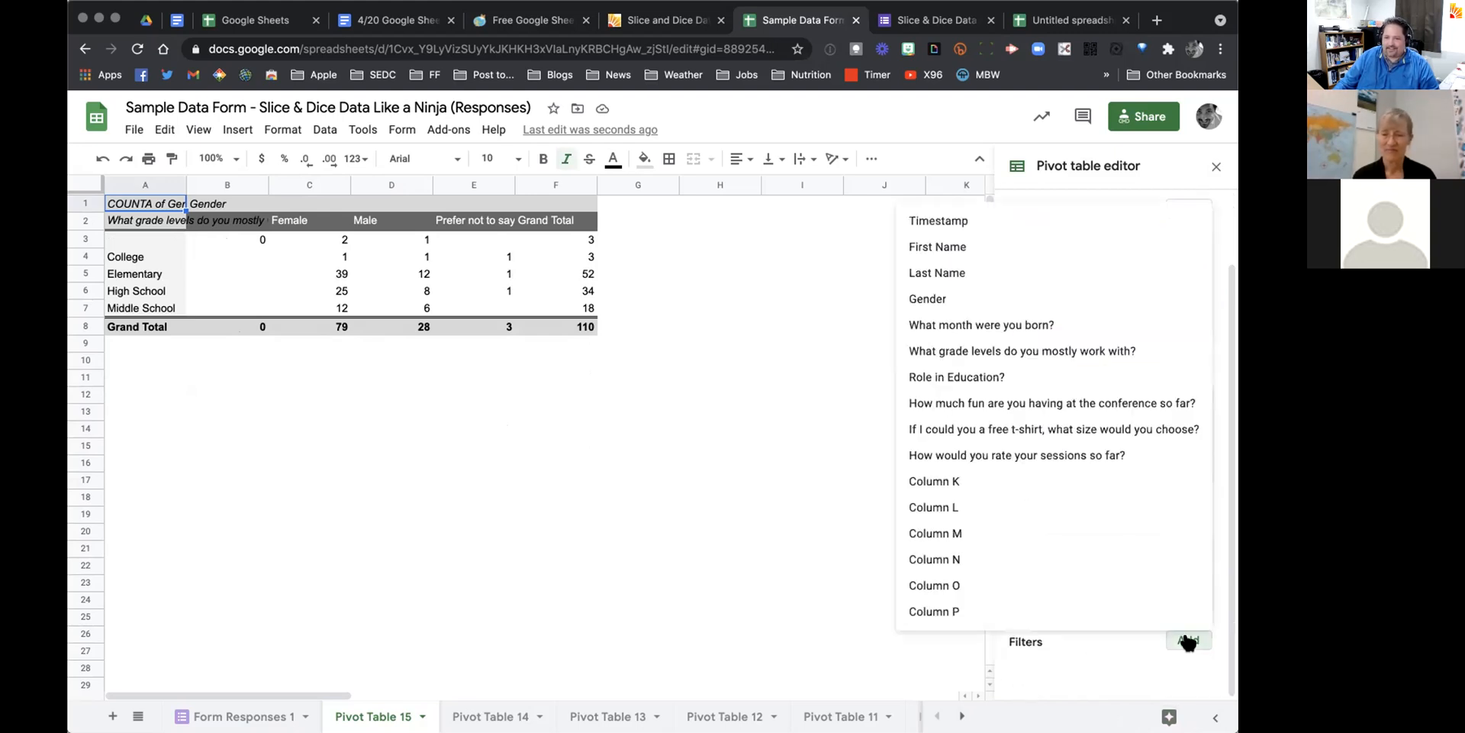
{"action": "left_click", "coordinate": [953, 298]}
{"action": "scroll", "coordinate": [1086, 516], "scroll_direction": "down", "scroll_amount": 1}
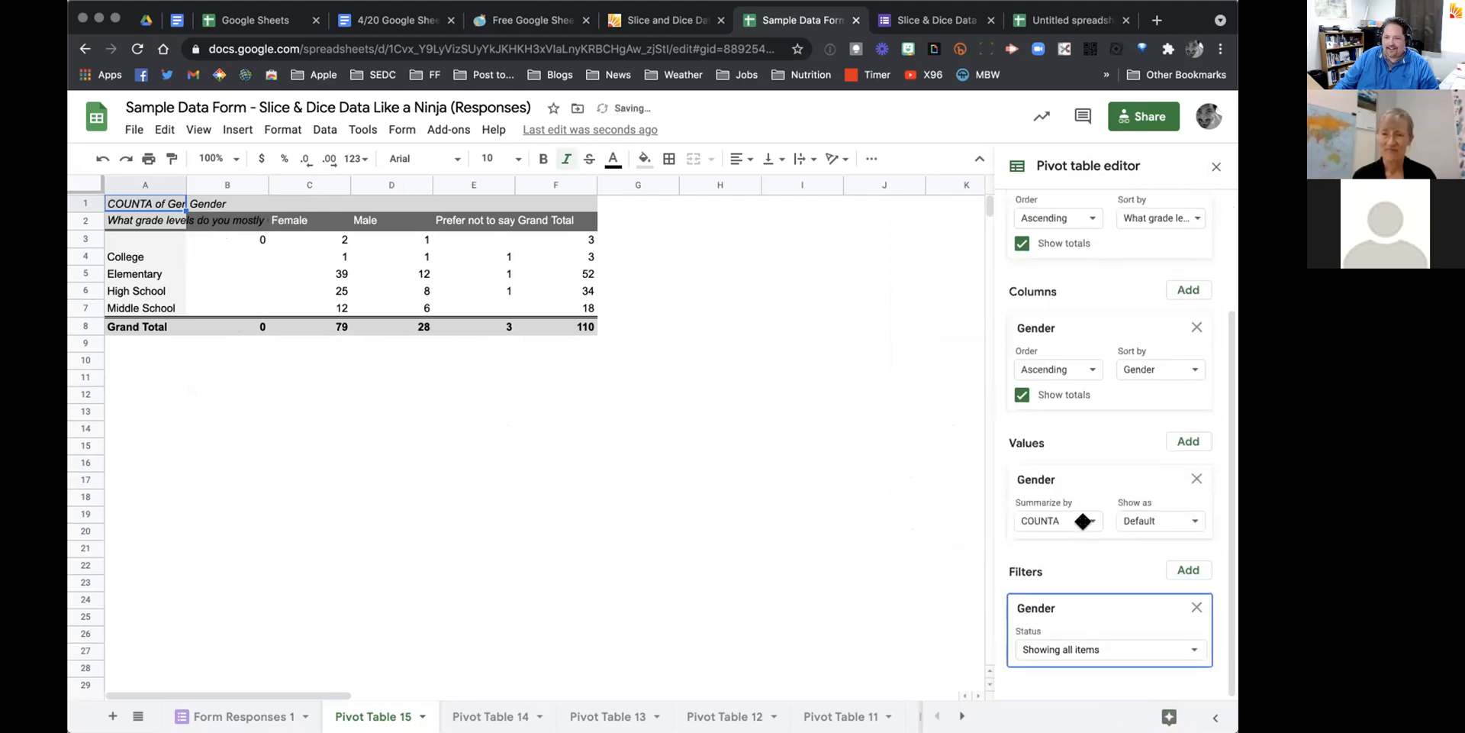
{"action": "left_click", "coordinate": [1063, 650]}
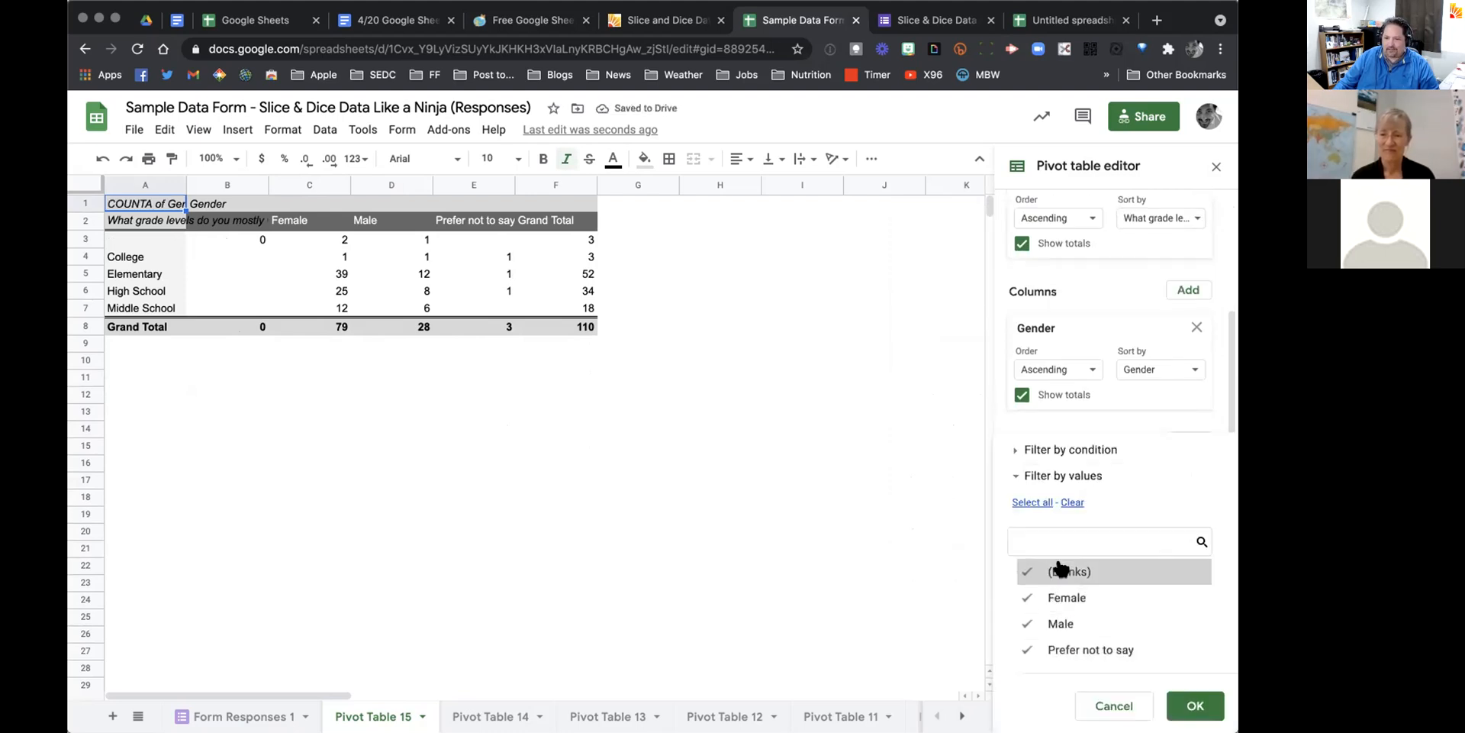
{"action": "left_click", "coordinate": [1083, 578]}
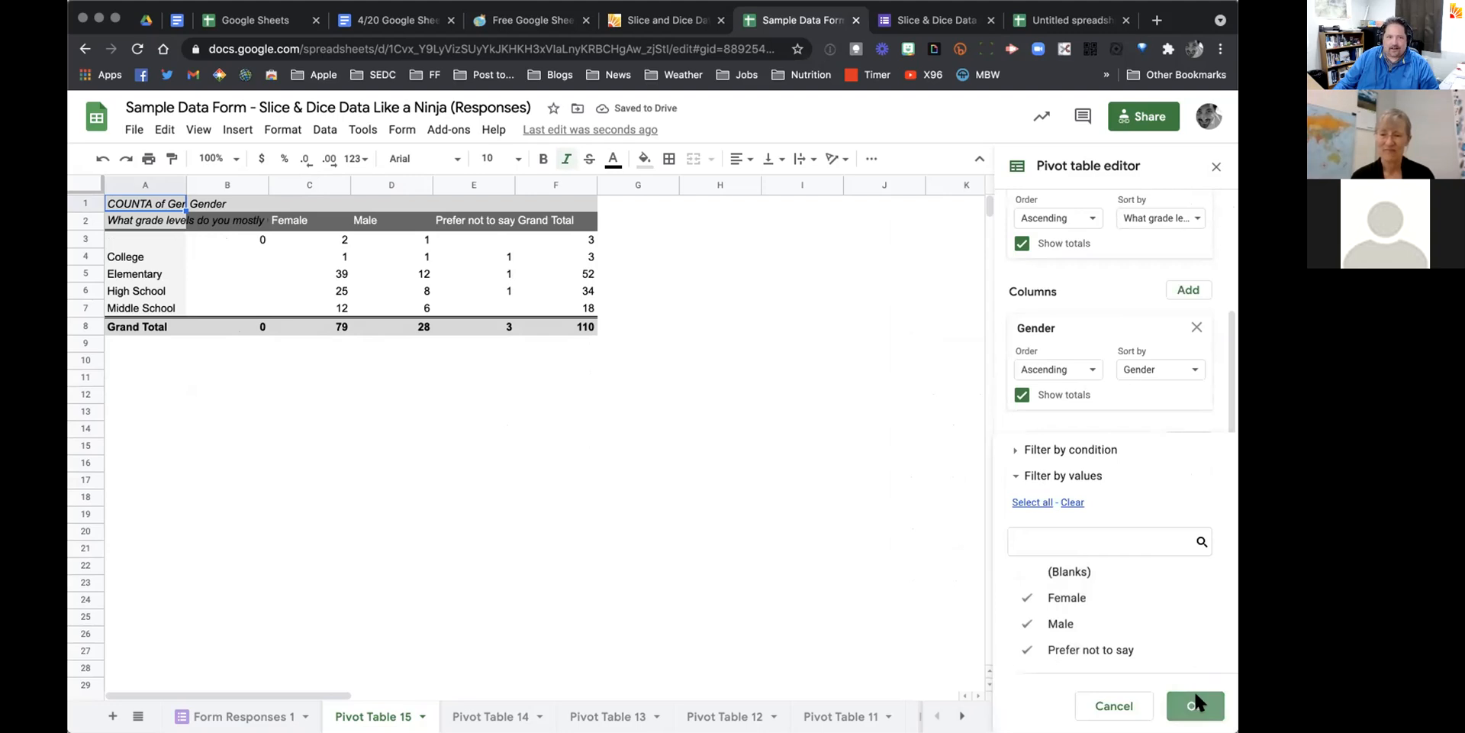
{"action": "left_click", "coordinate": [1195, 703]}
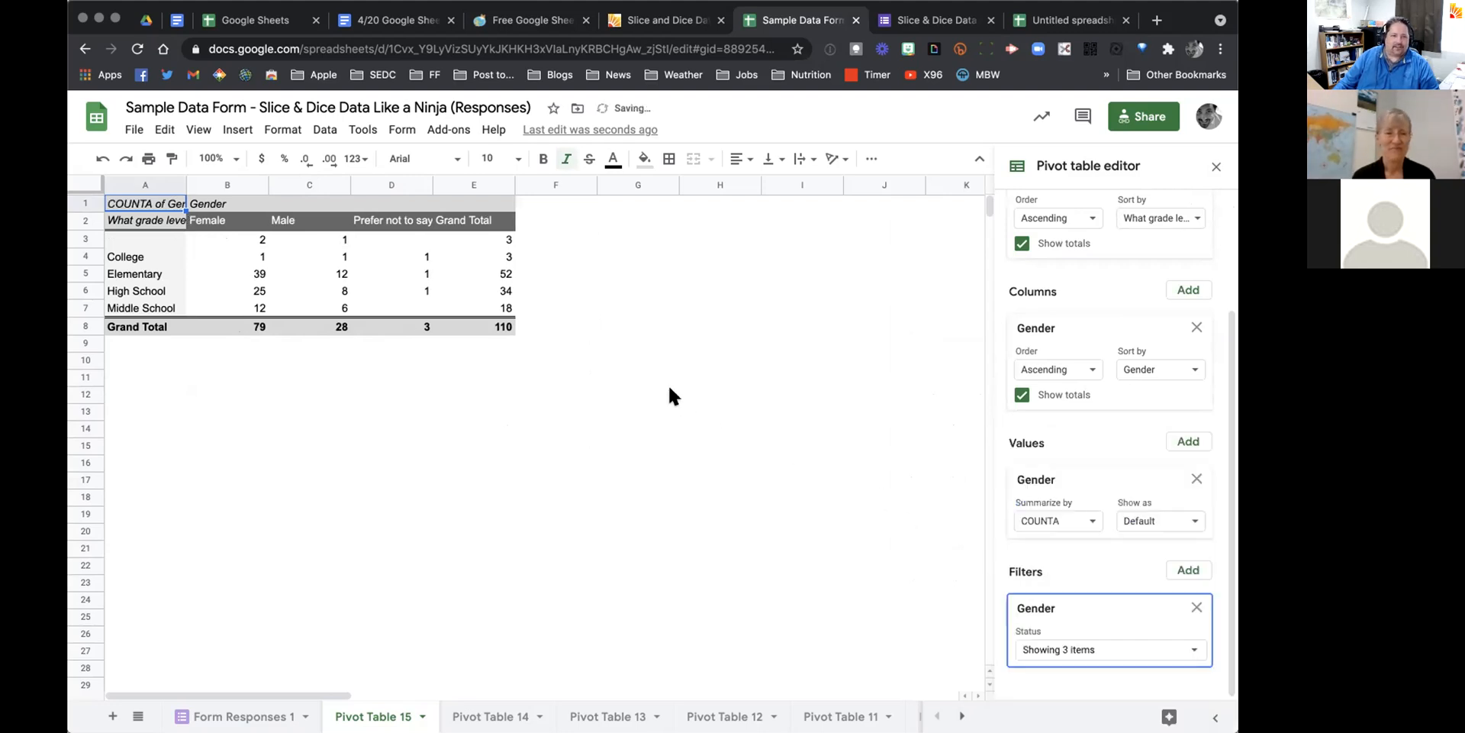
Step: Add a second filter on What grade levels do you mostly work with? that excludes blanks
{"action": "left_click", "coordinate": [1184, 570]}
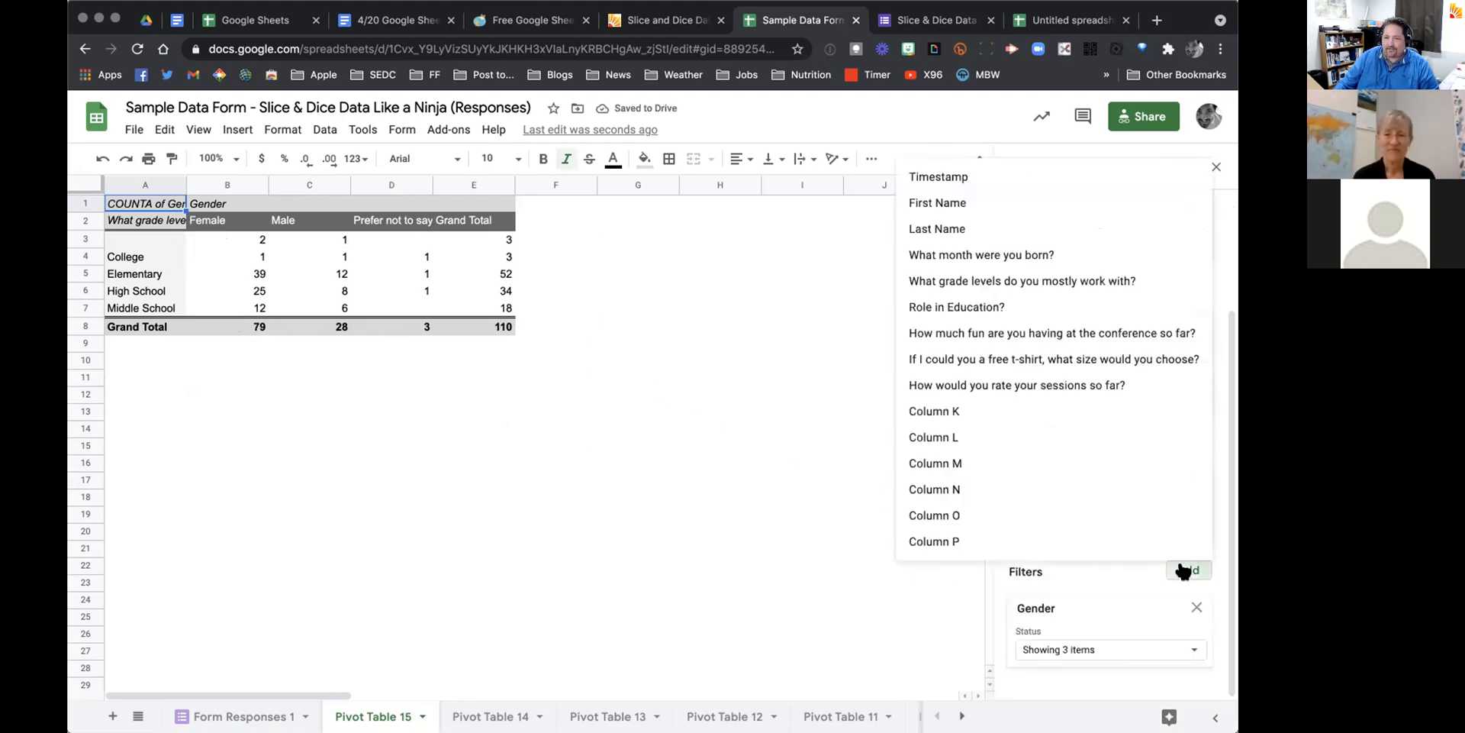
{"action": "left_click", "coordinate": [1000, 280]}
{"action": "left_click", "coordinate": [1066, 652]}
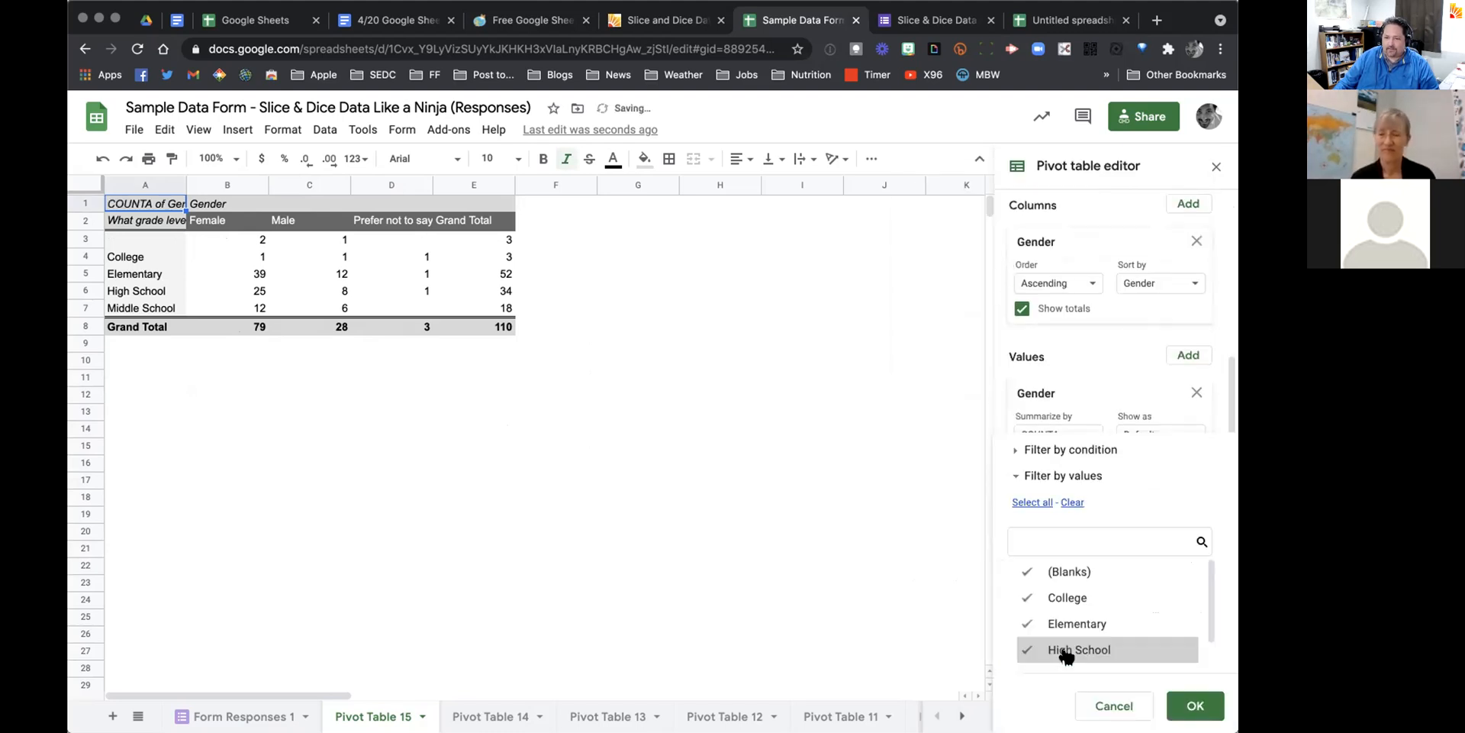
{"action": "left_click", "coordinate": [1195, 705]}
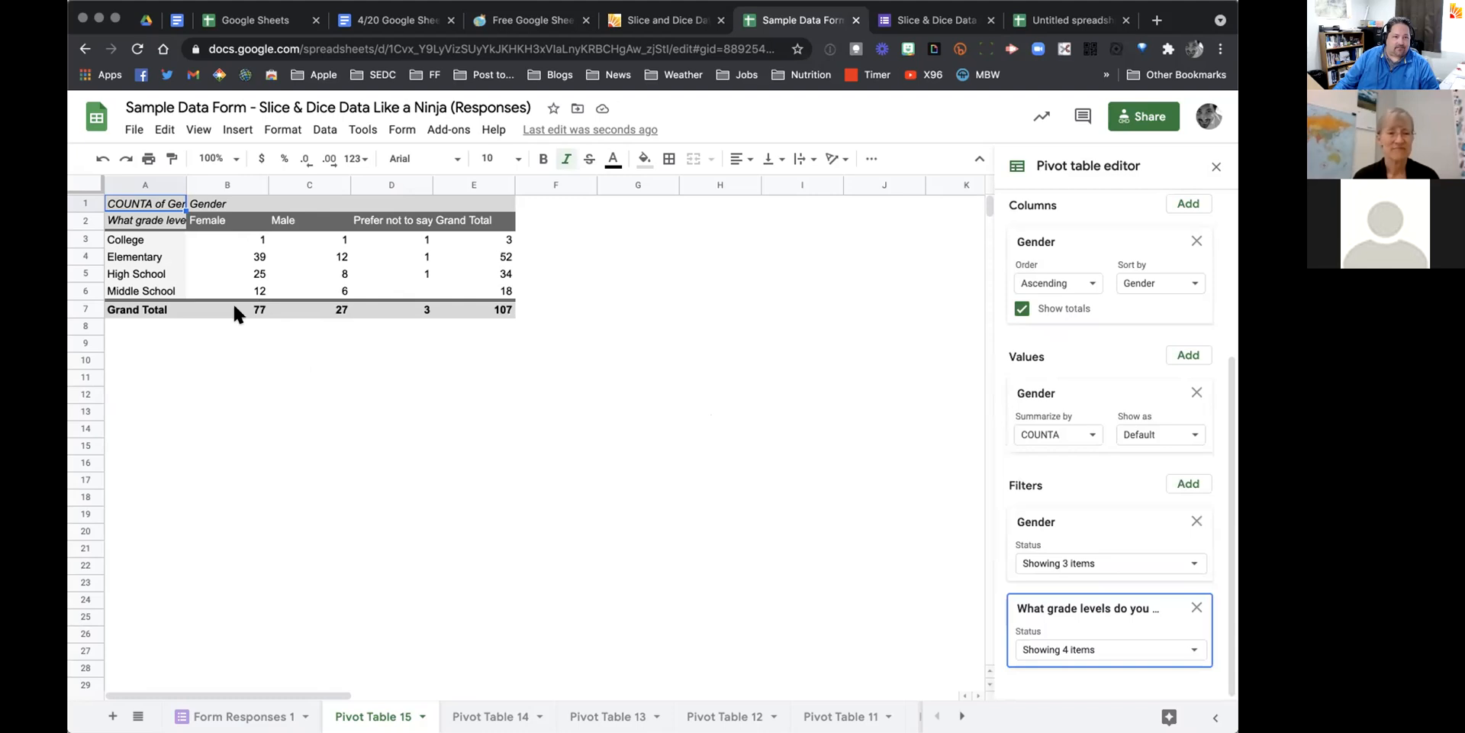
Step: Review the Elementary and High School counts for females and males and the overall grand total
{"action": "left_click", "coordinate": [241, 256]}
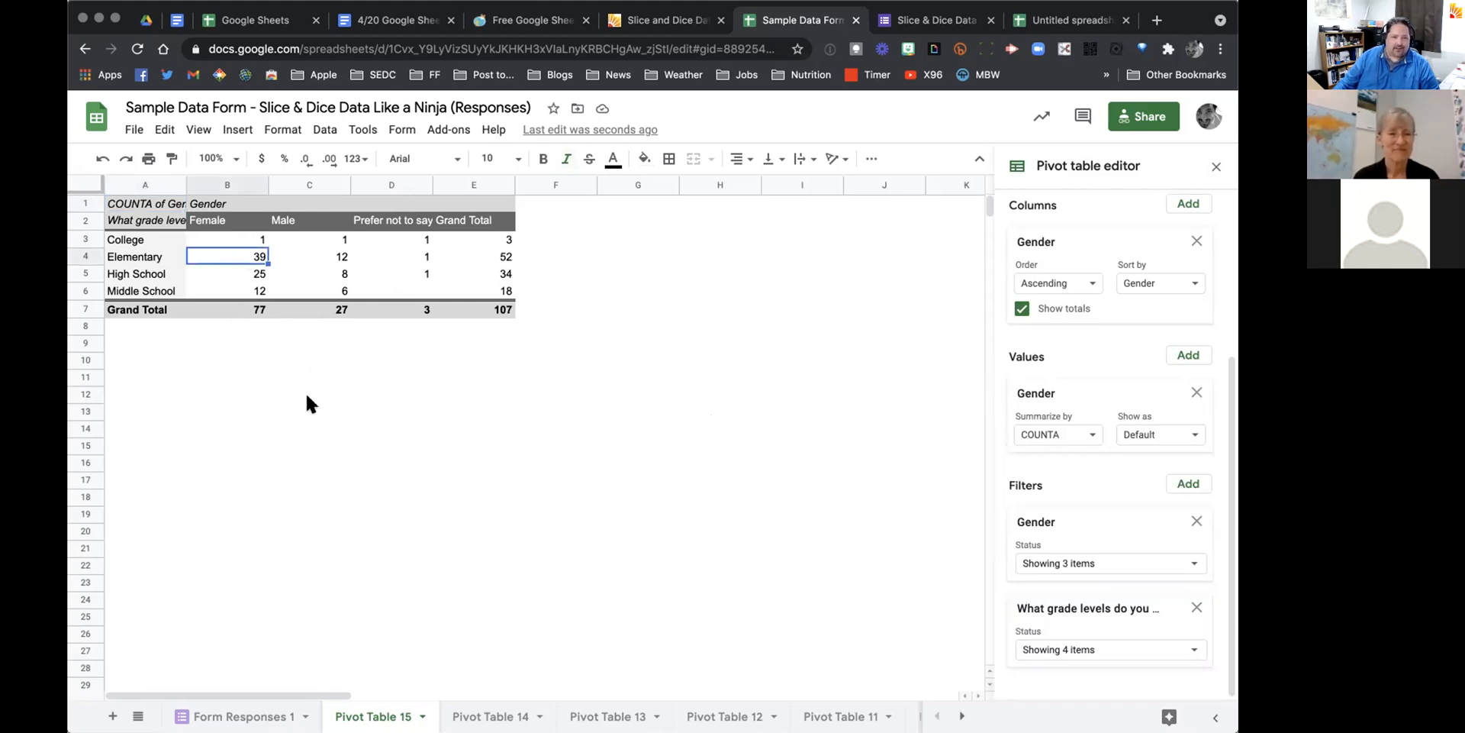
{"action": "left_click", "coordinate": [336, 258]}
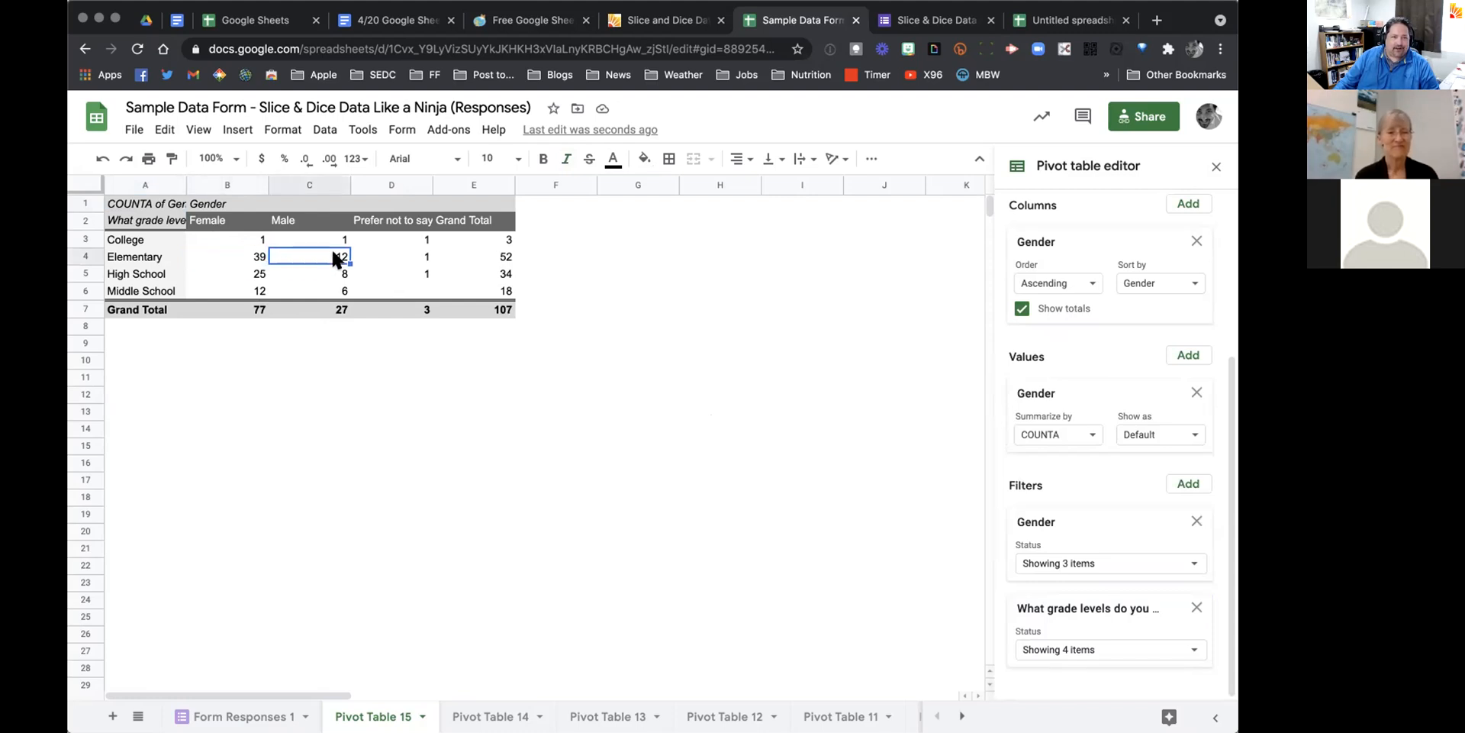
{"action": "left_click", "coordinate": [245, 269]}
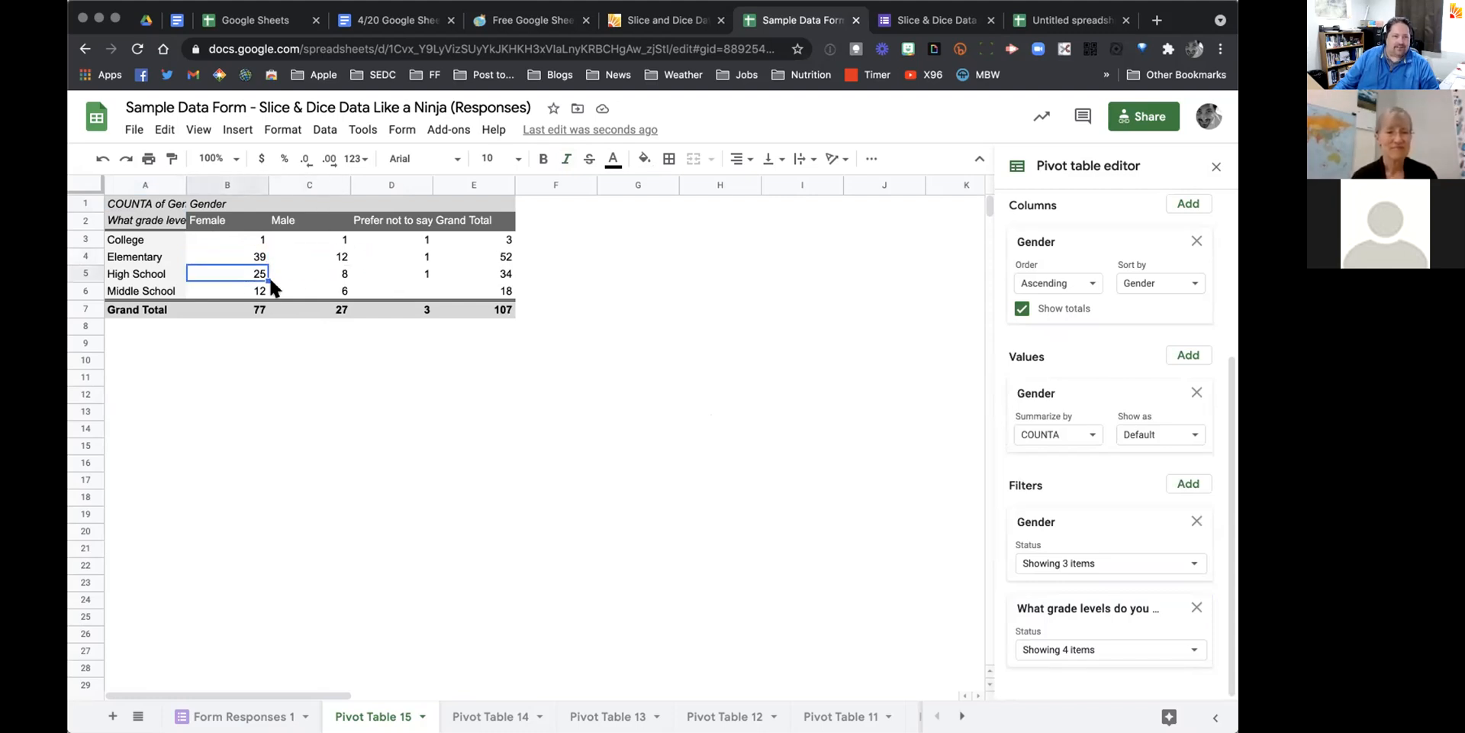
{"action": "left_click", "coordinate": [324, 269]}
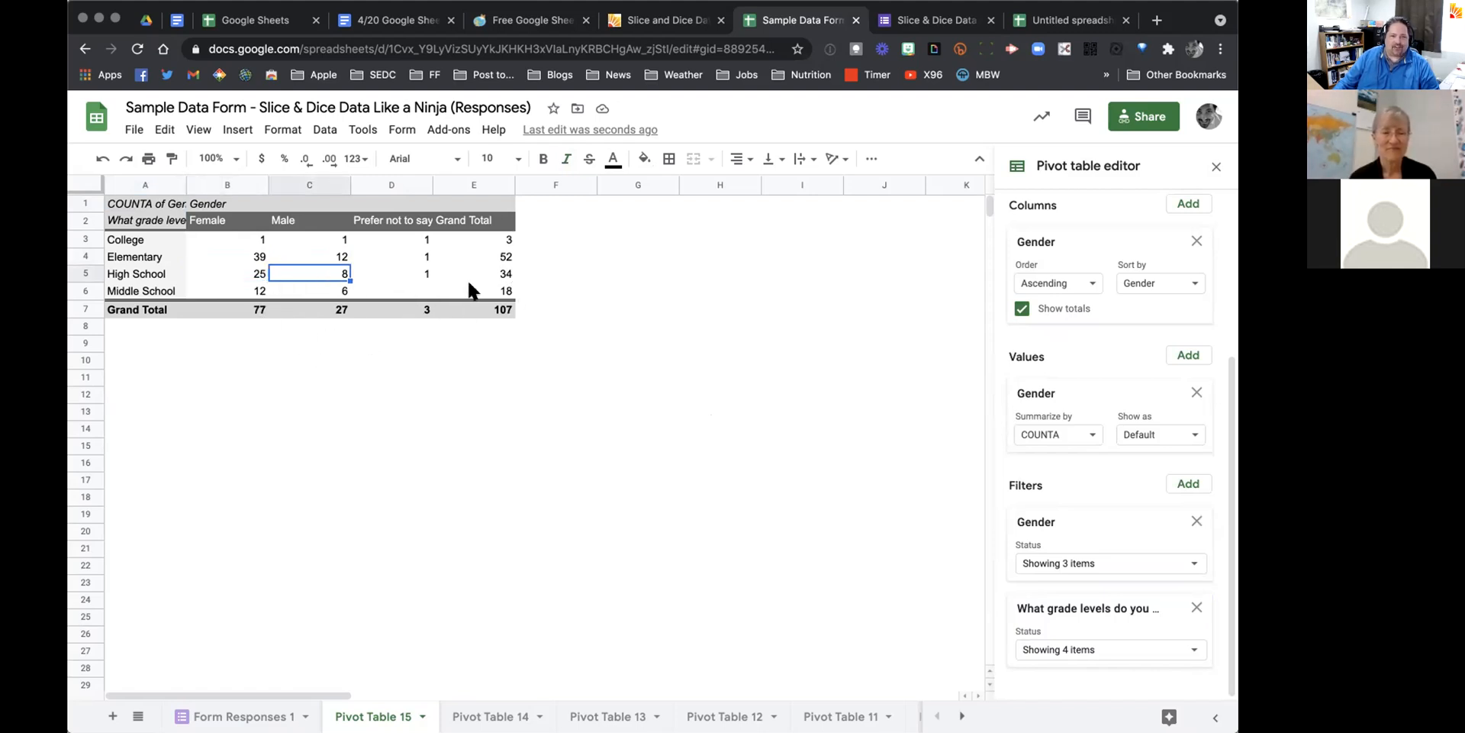
{"action": "left_click", "coordinate": [497, 309]}
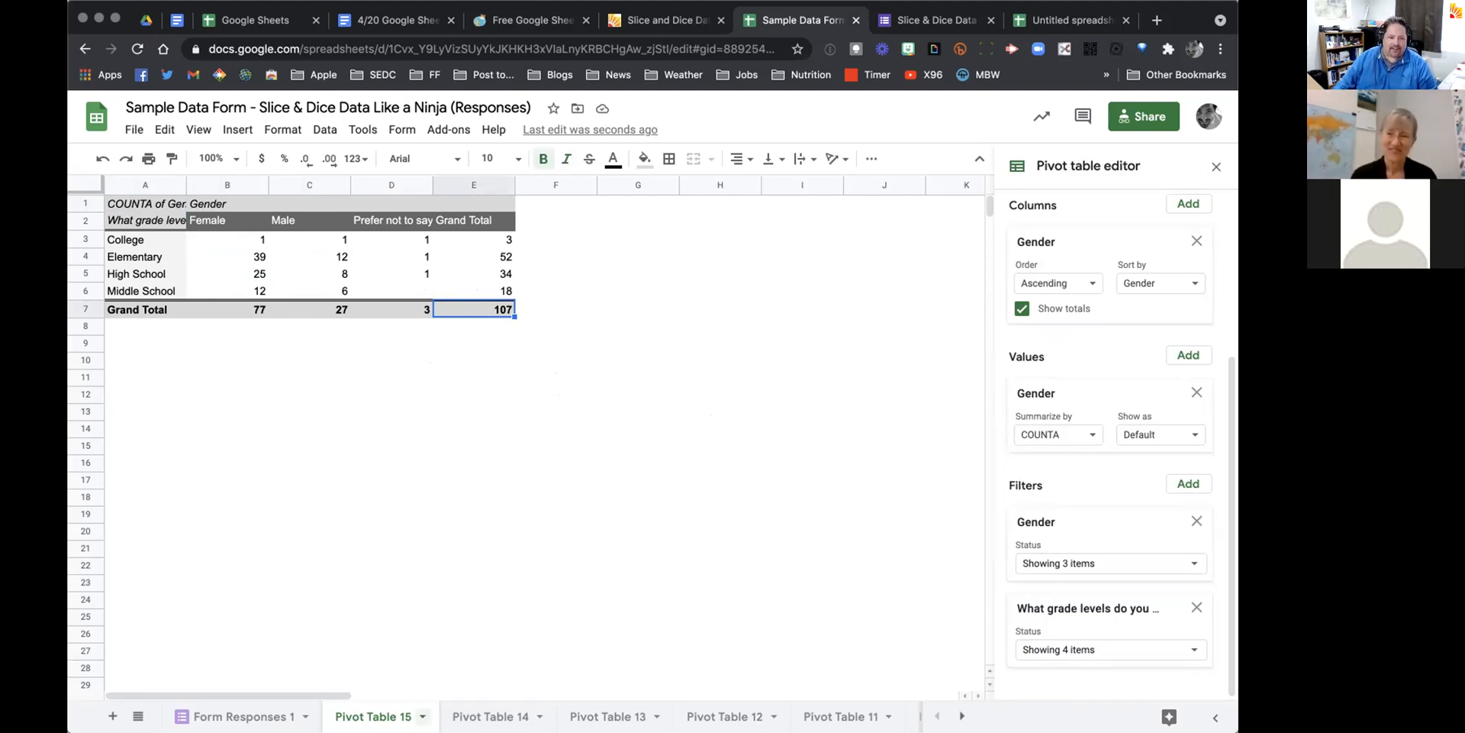
Step: Delete the Pivot Table 15 sheet and confirm the deletion
{"action": "left_click", "coordinate": [424, 707]}
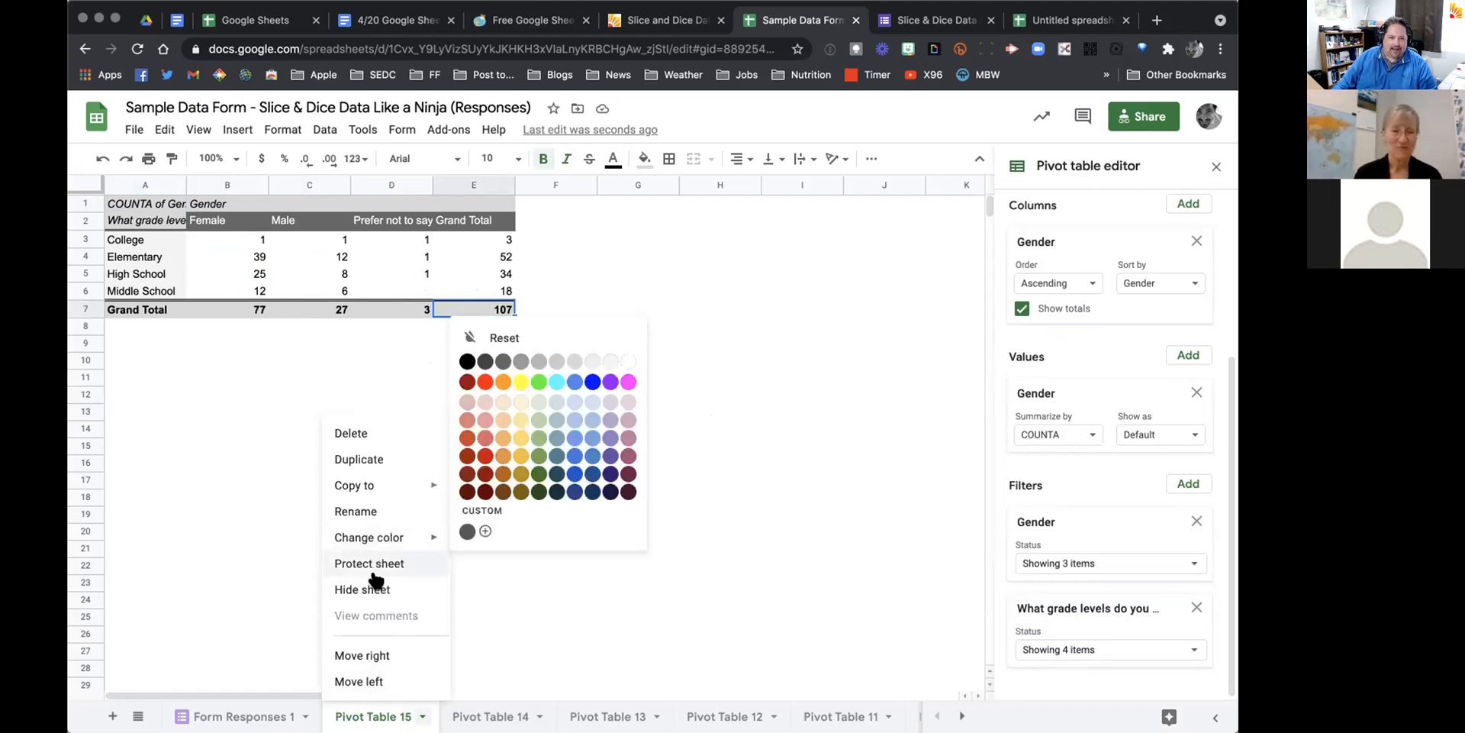
{"action": "left_click", "coordinate": [356, 433]}
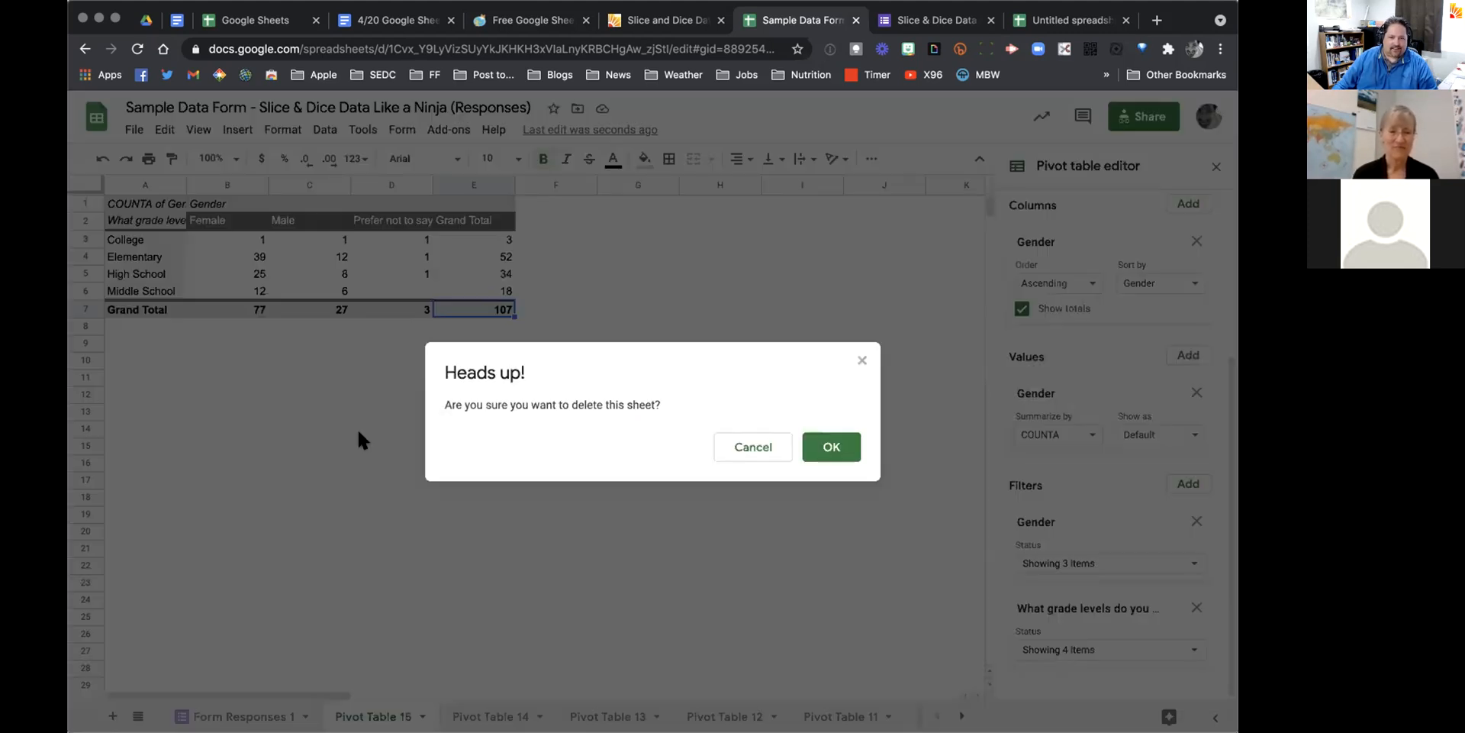
{"action": "left_click", "coordinate": [831, 447]}
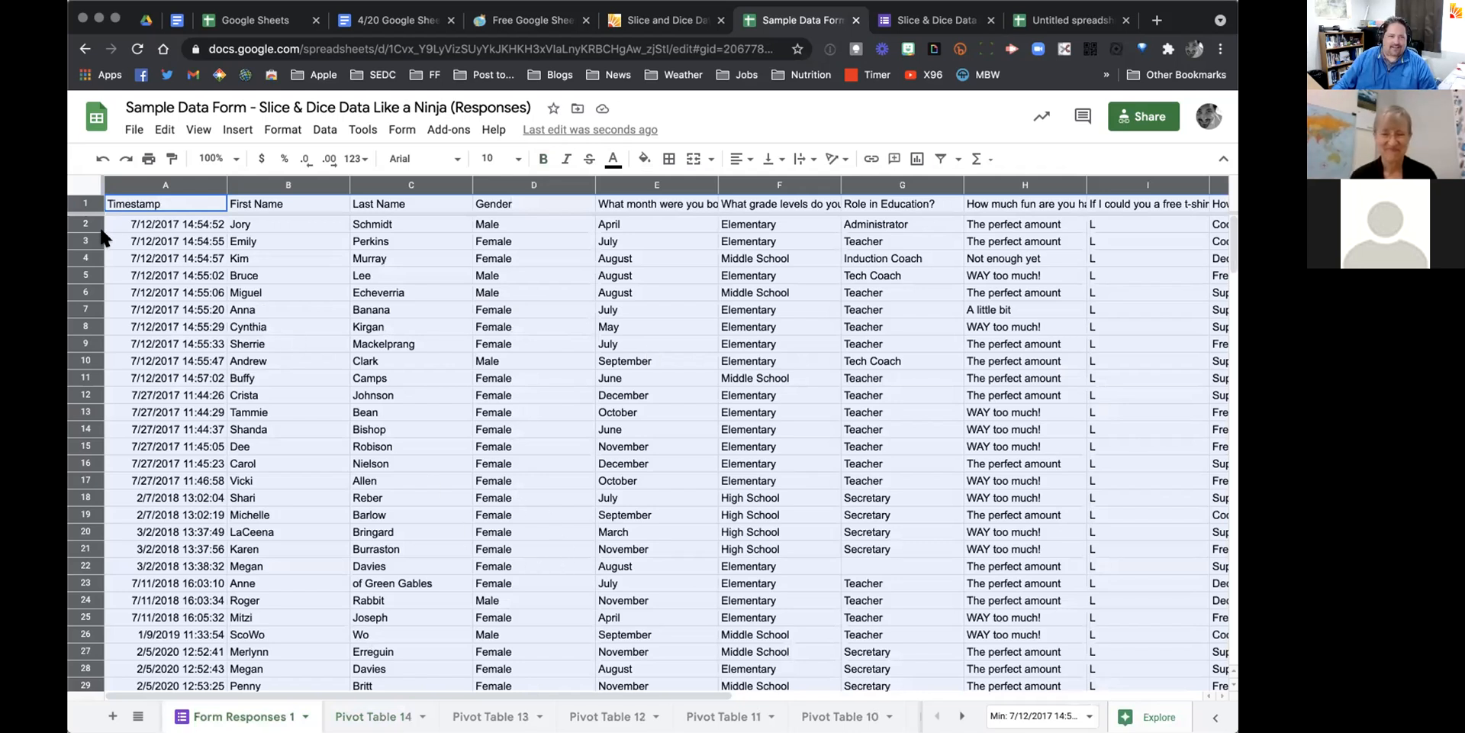
Step: Create a pivot table on a new sheet from Form Responses 1, with How much fun are you having at the conference so far? as row field
{"action": "left_click", "coordinate": [311, 131]}
{"action": "left_click", "coordinate": [362, 435]}
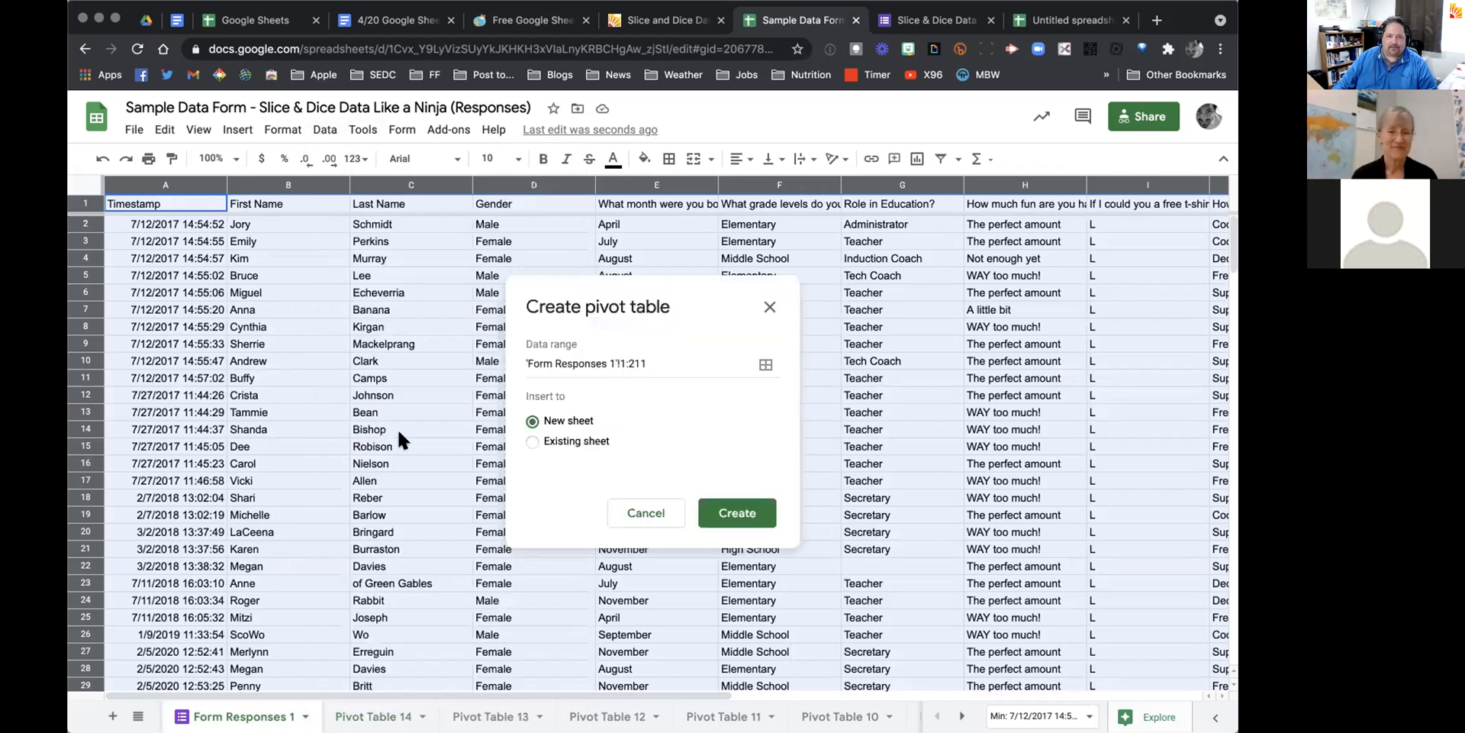
{"action": "left_click", "coordinate": [724, 511]}
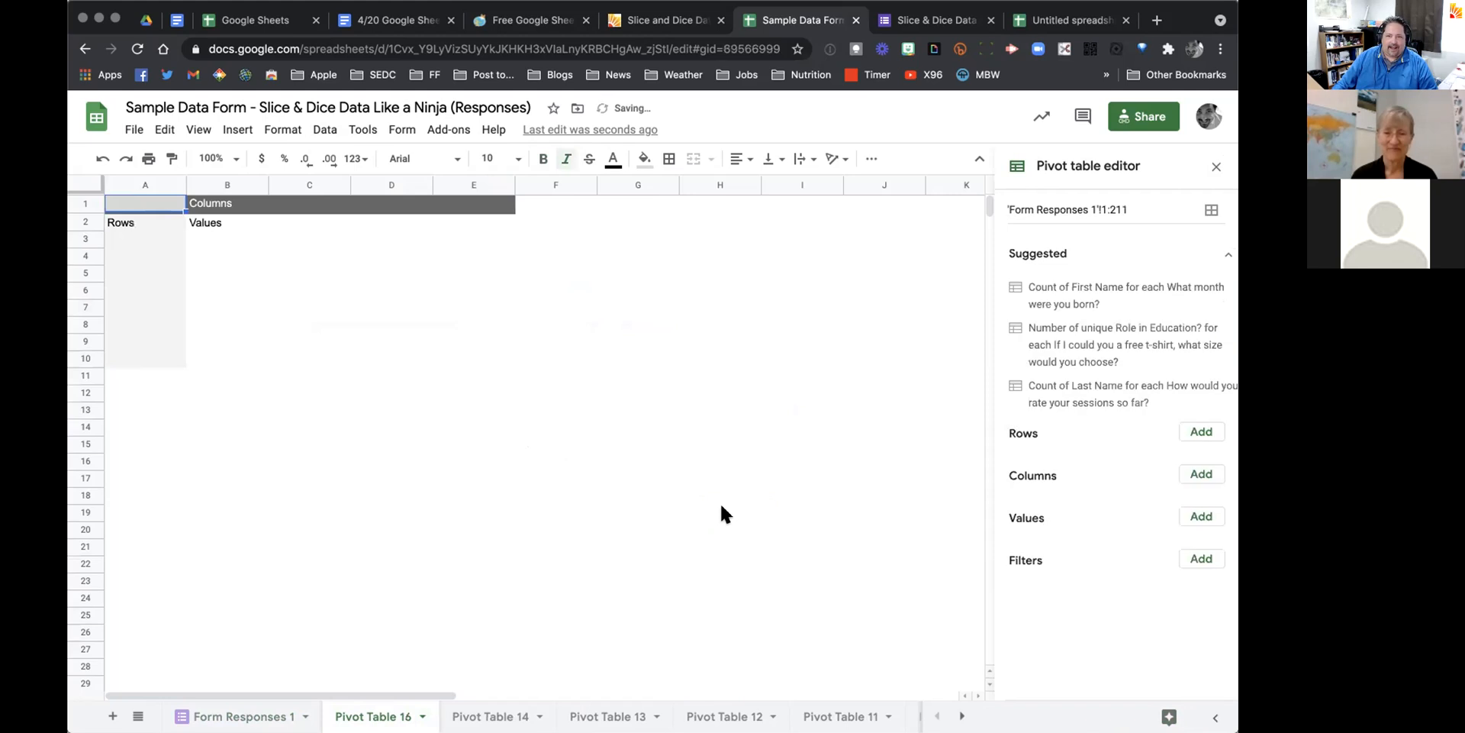
{"action": "left_click", "coordinate": [1198, 431]}
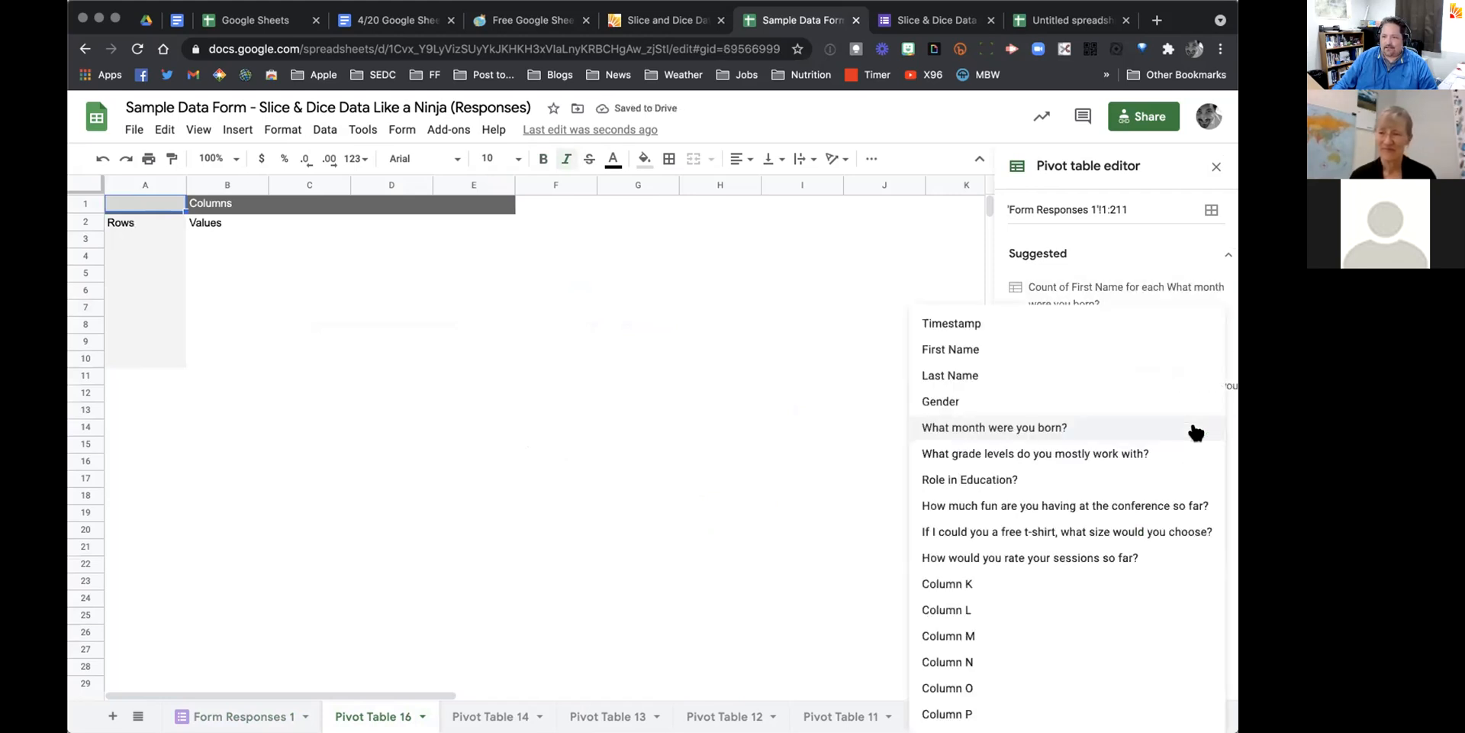
{"action": "left_click", "coordinate": [1089, 505]}
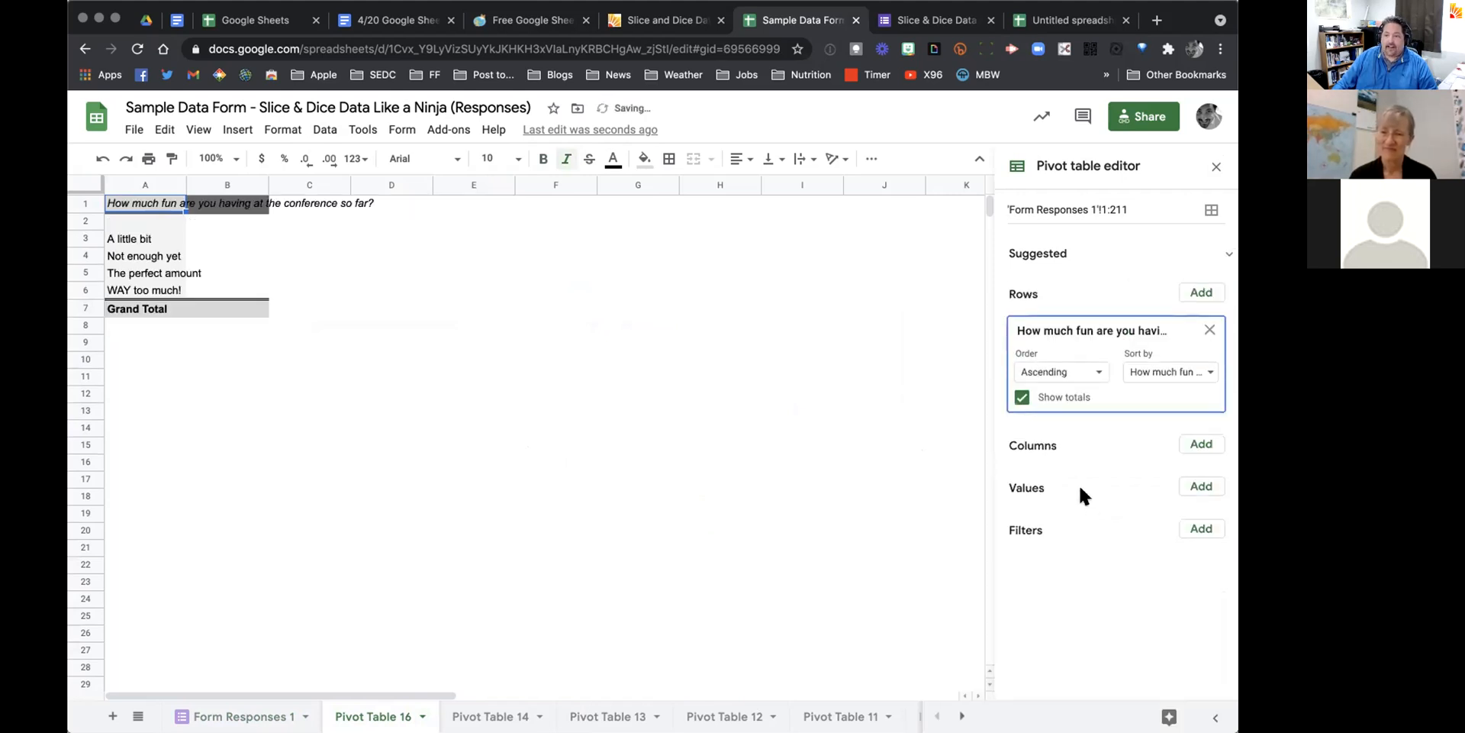
Step: Add How much fun are you having at the conference so far? as a COUNTA value and check the counts for the two highest ratings
{"action": "left_click", "coordinate": [1198, 487]}
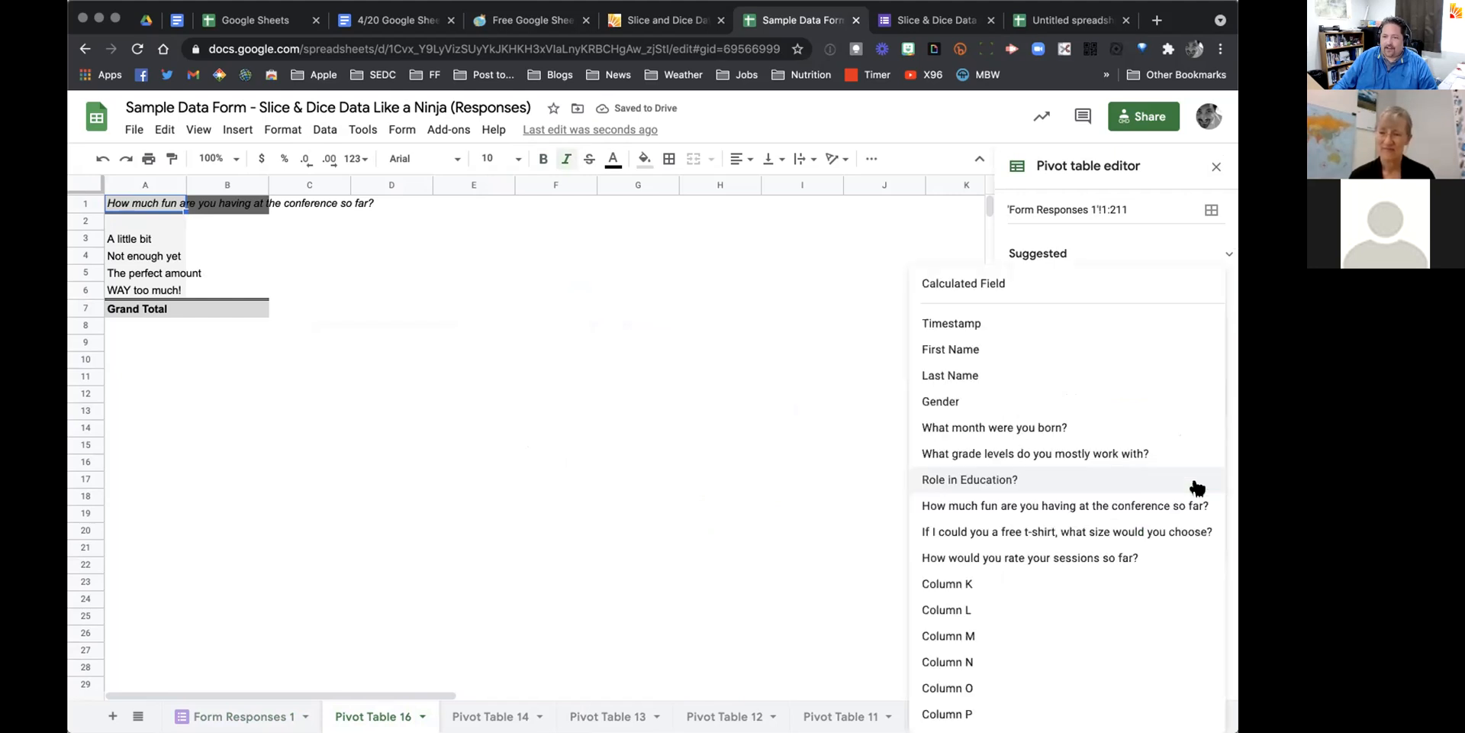
{"action": "left_click", "coordinate": [1087, 505]}
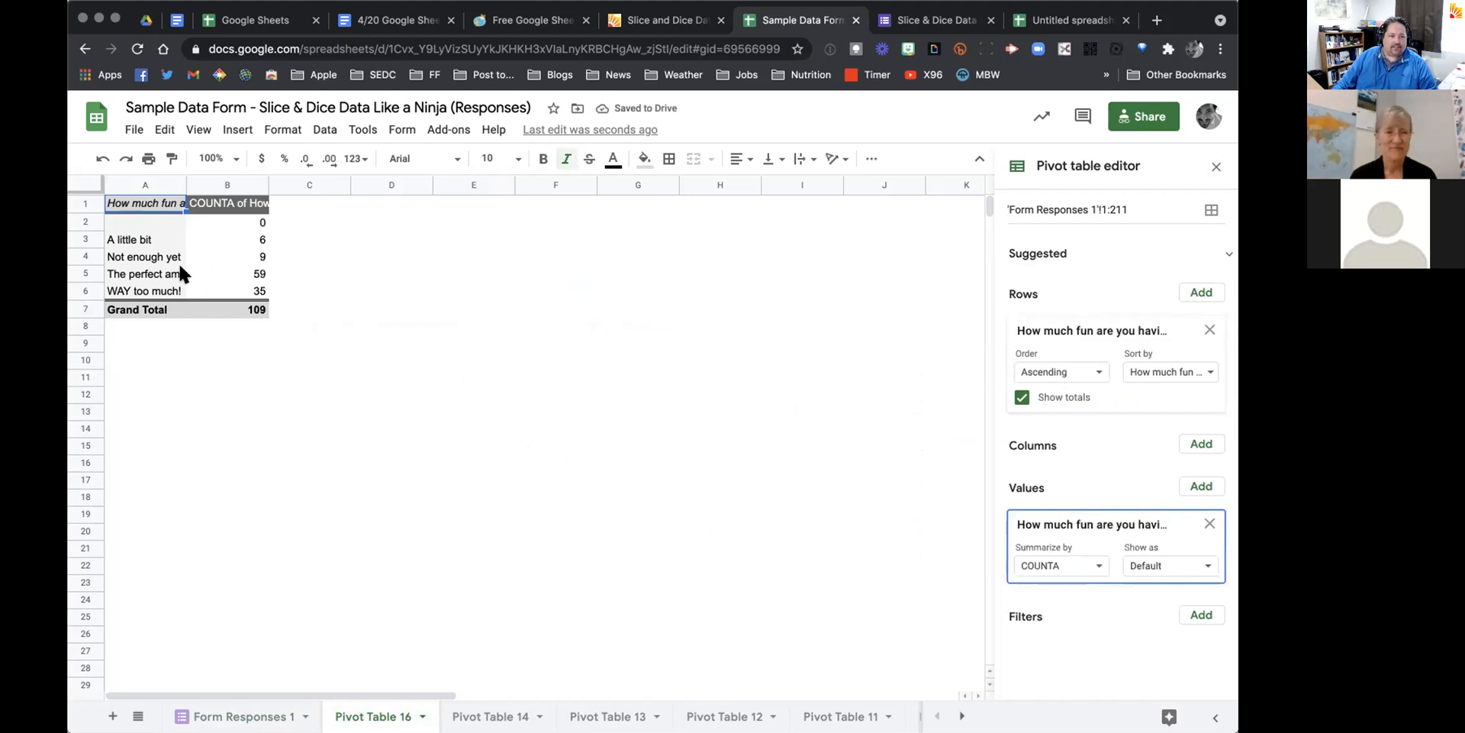
{"action": "left_click", "coordinate": [258, 275]}
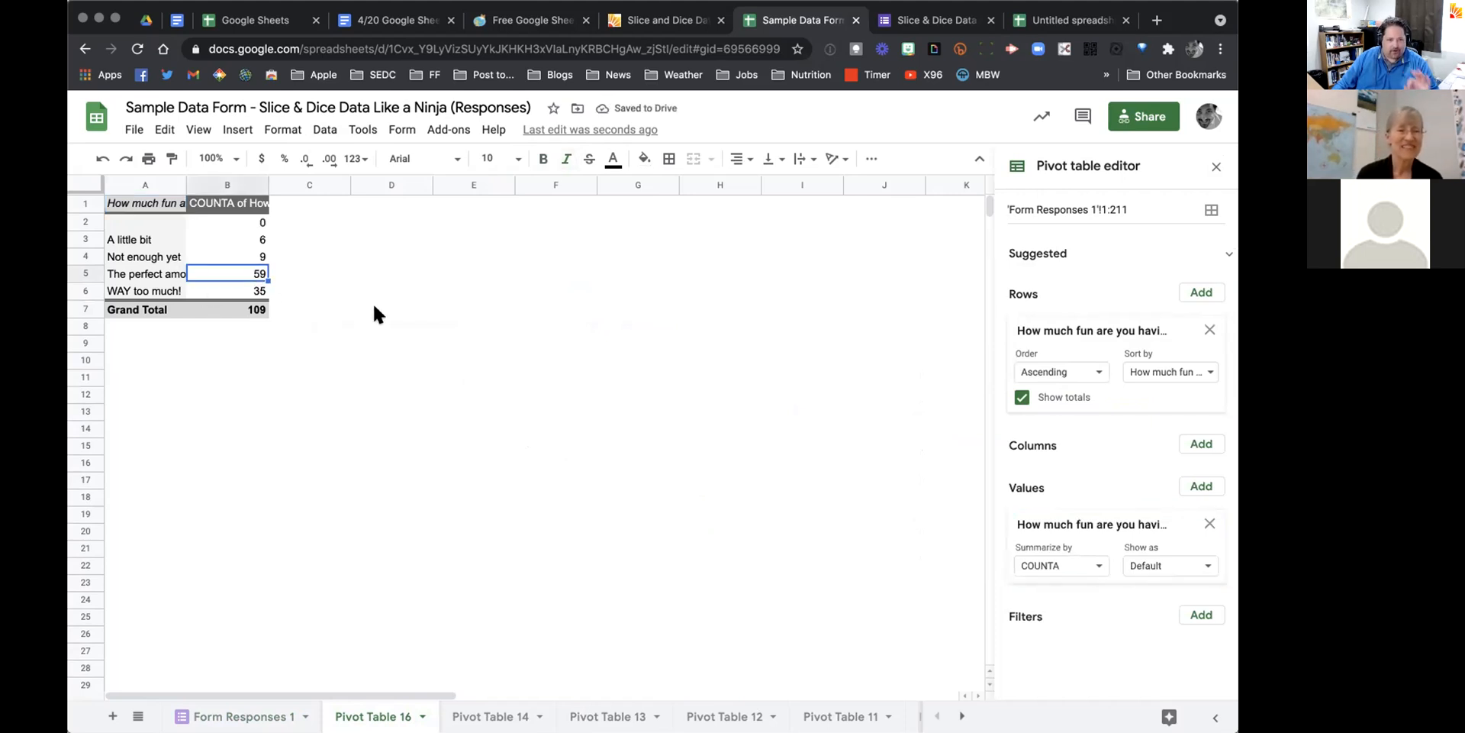
{"action": "left_click", "coordinate": [252, 291]}
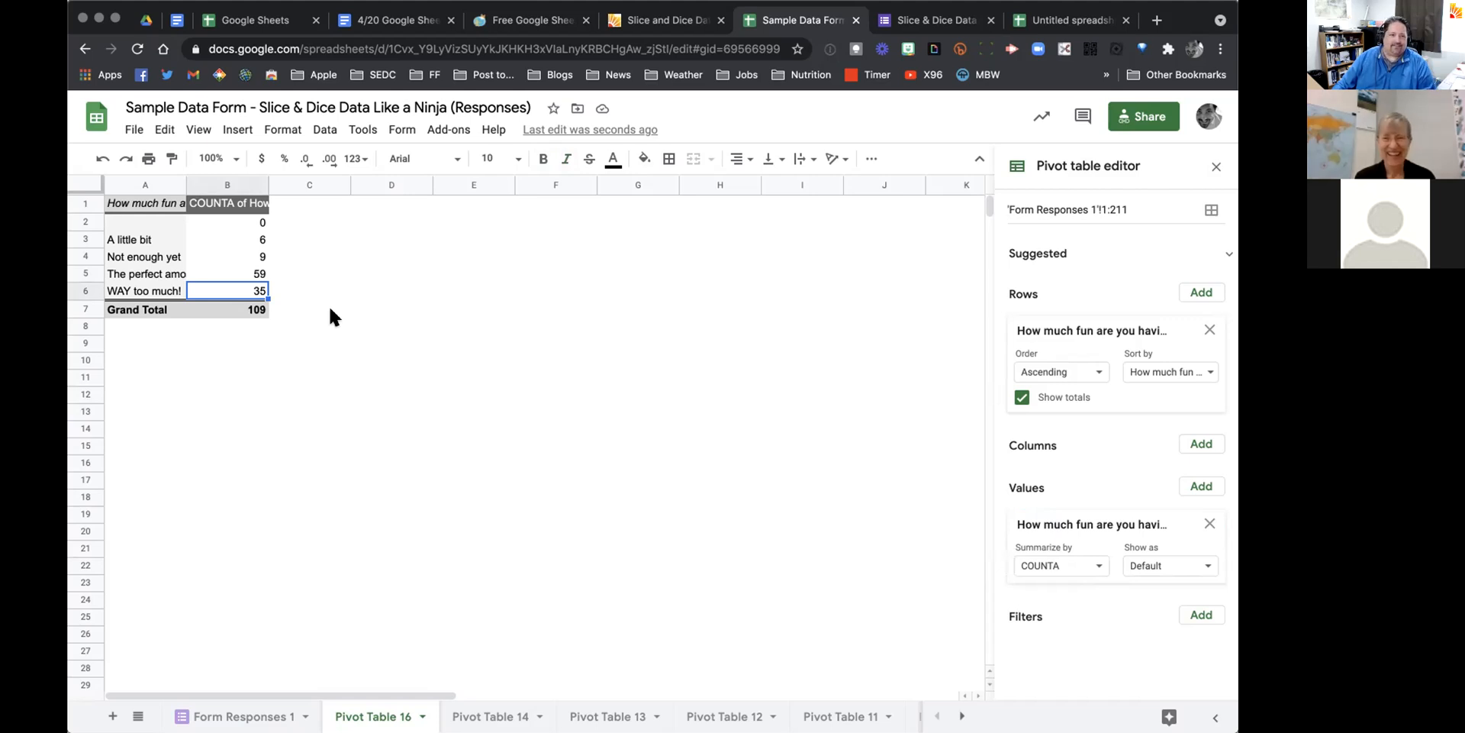
Step: Add a filter on How much fun are you having at the conference so far? that keeps only WAY too much! responses
{"action": "left_click", "coordinate": [1196, 614]}
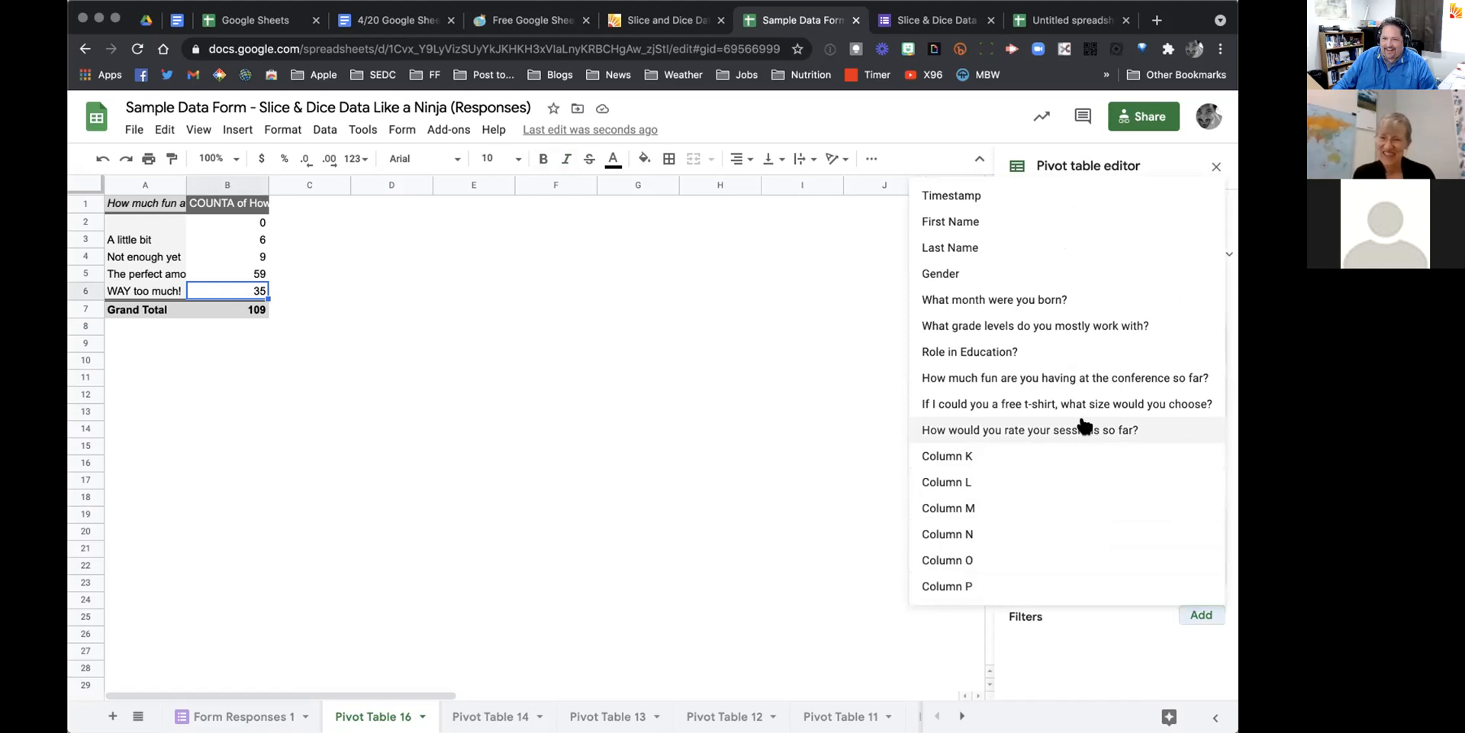
{"action": "left_click", "coordinate": [1071, 378]}
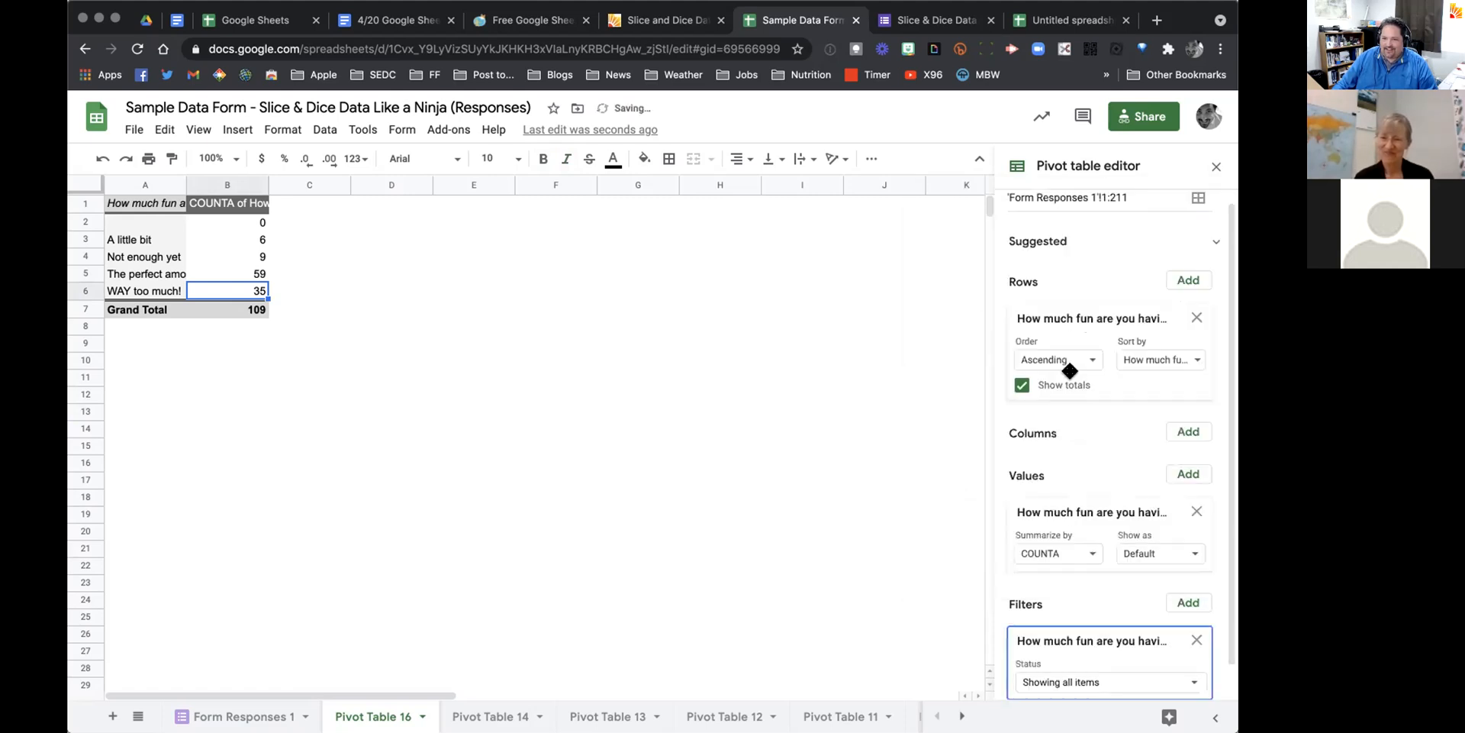
{"action": "left_click", "coordinate": [1089, 651]}
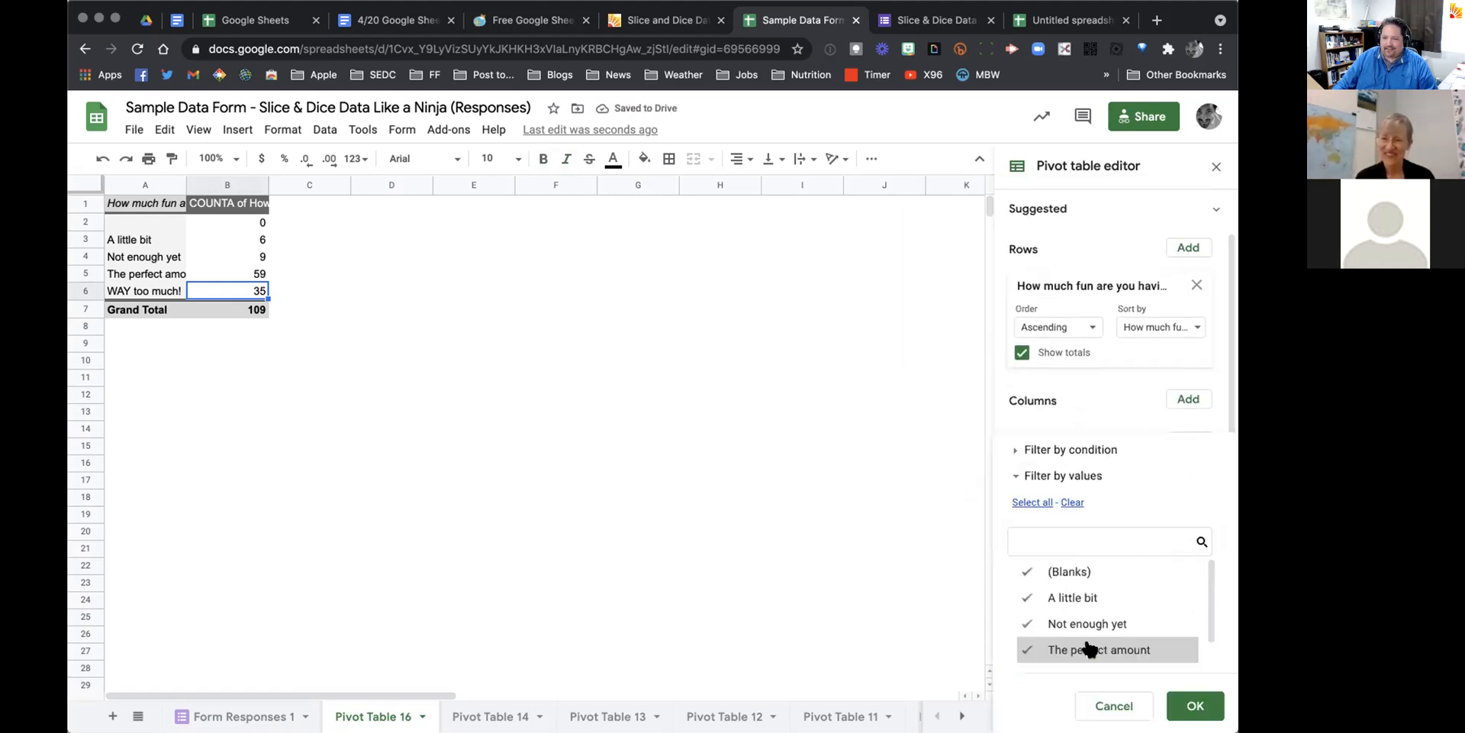
{"action": "left_click", "coordinate": [1076, 571]}
{"action": "left_click", "coordinate": [1088, 597]}
{"action": "left_click", "coordinate": [1089, 620]}
{"action": "scroll", "coordinate": [1089, 615], "scroll_direction": "down", "scroll_amount": 1}
{"action": "left_click", "coordinate": [1088, 619]}
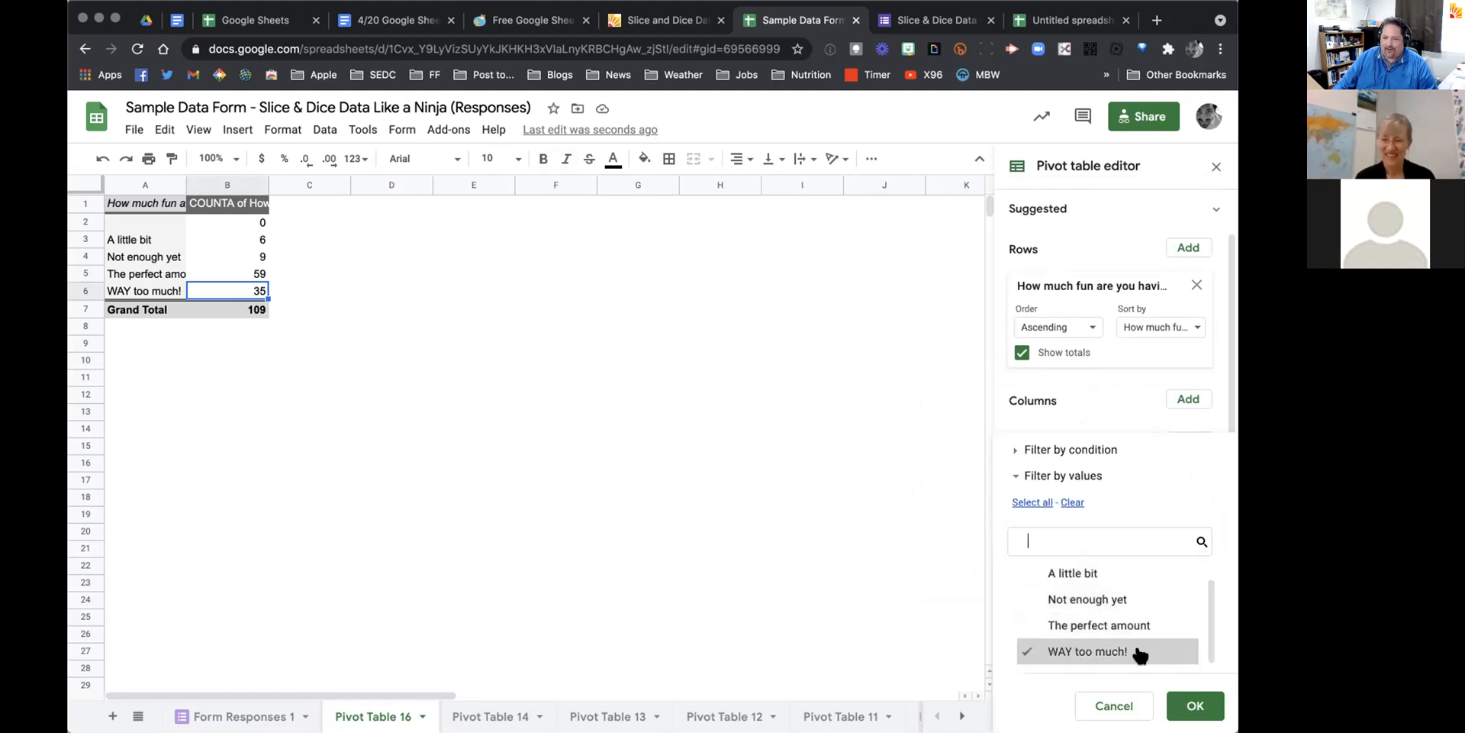
{"action": "left_click", "coordinate": [1195, 704]}
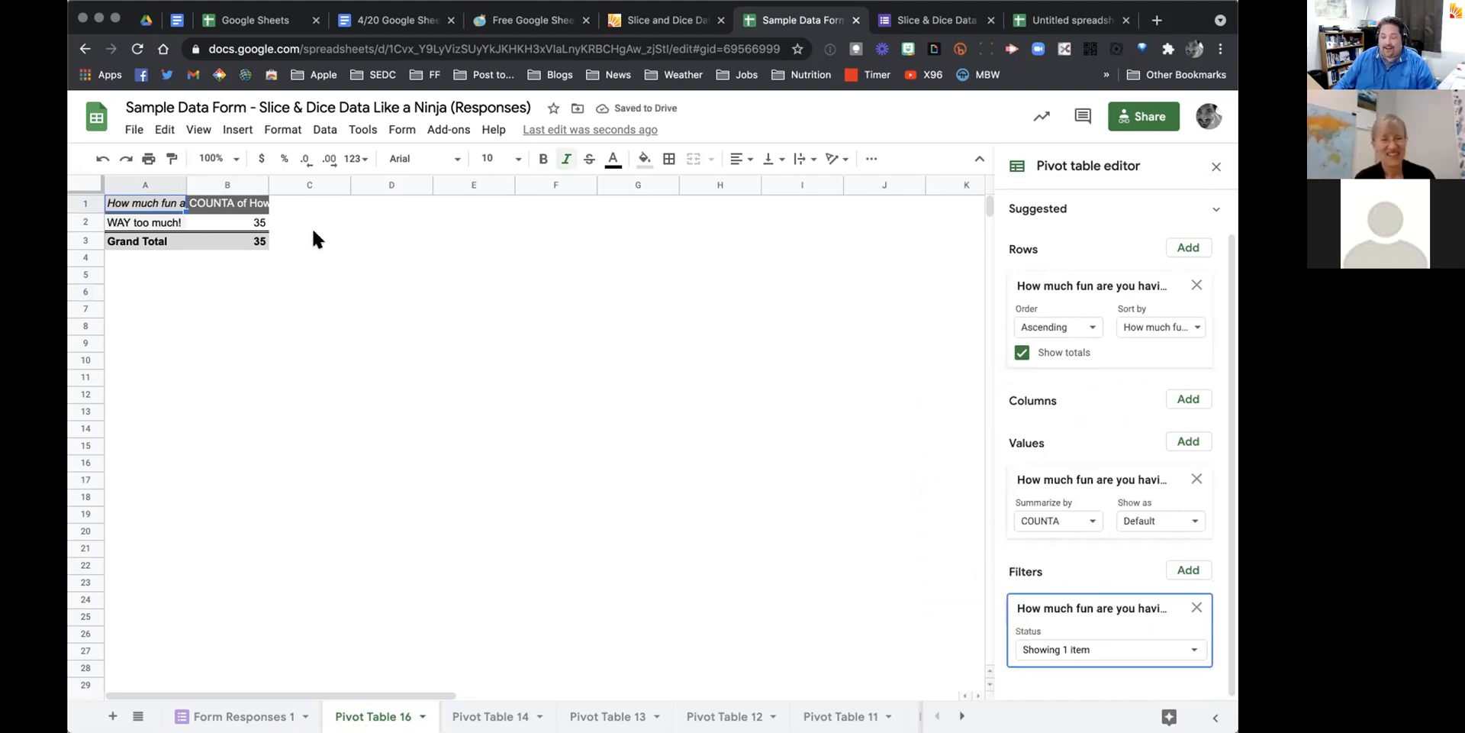
Step: Add If I could you a free t-shirt, what size would you choose? as the pivot table's column field
{"action": "left_click", "coordinate": [1188, 399]}
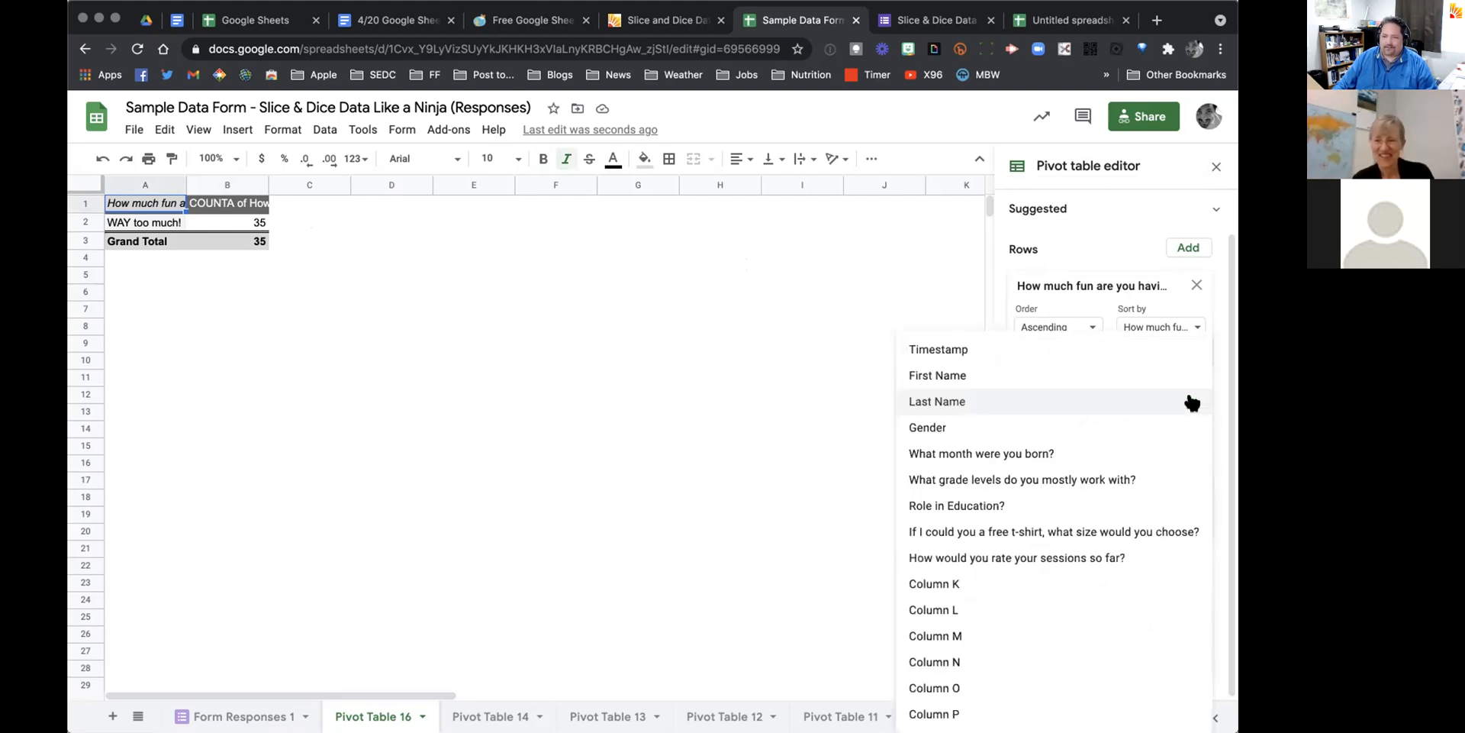
{"action": "left_click", "coordinate": [1086, 534]}
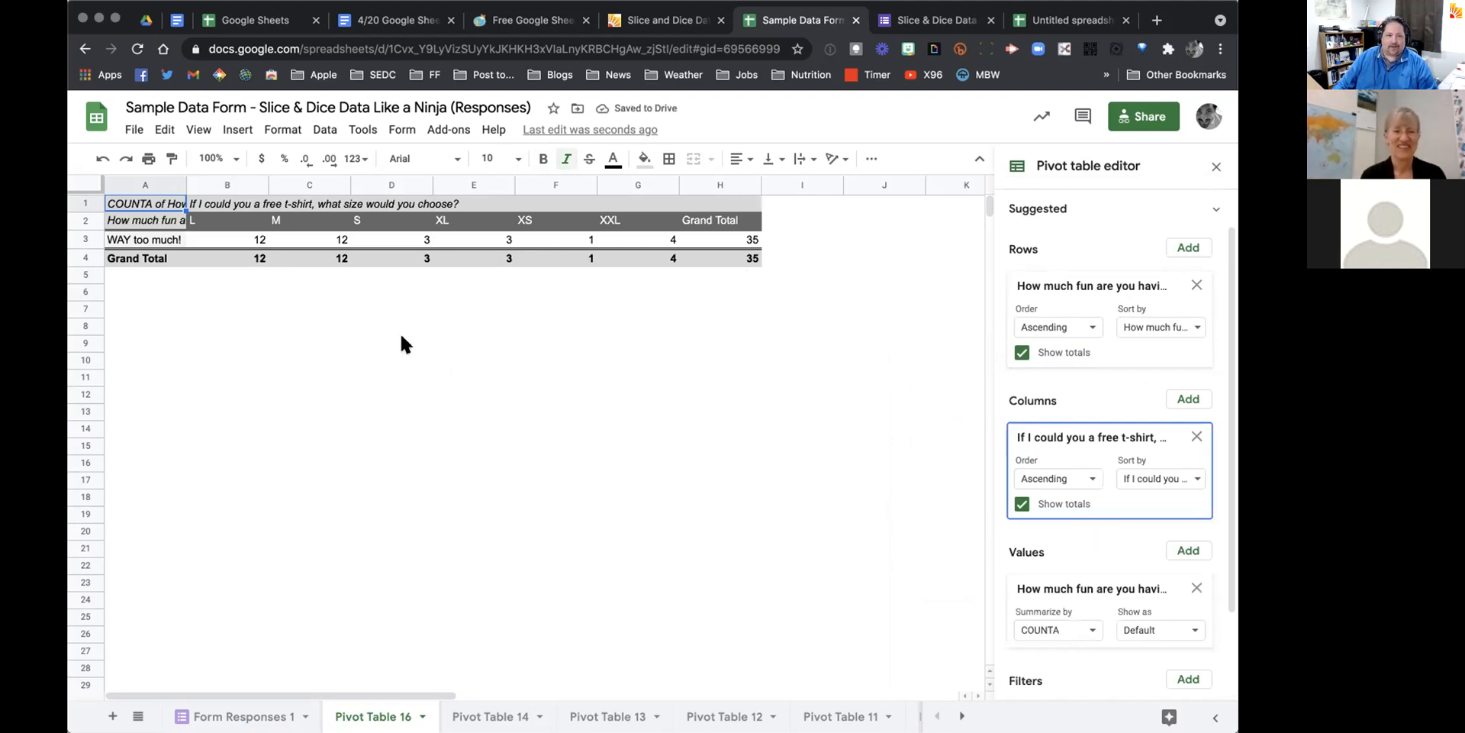
Step: Review the WAY too much! count for each t-shirt size and the grand total, and view the source data in Form Responses 1
{"action": "left_click", "coordinate": [220, 240]}
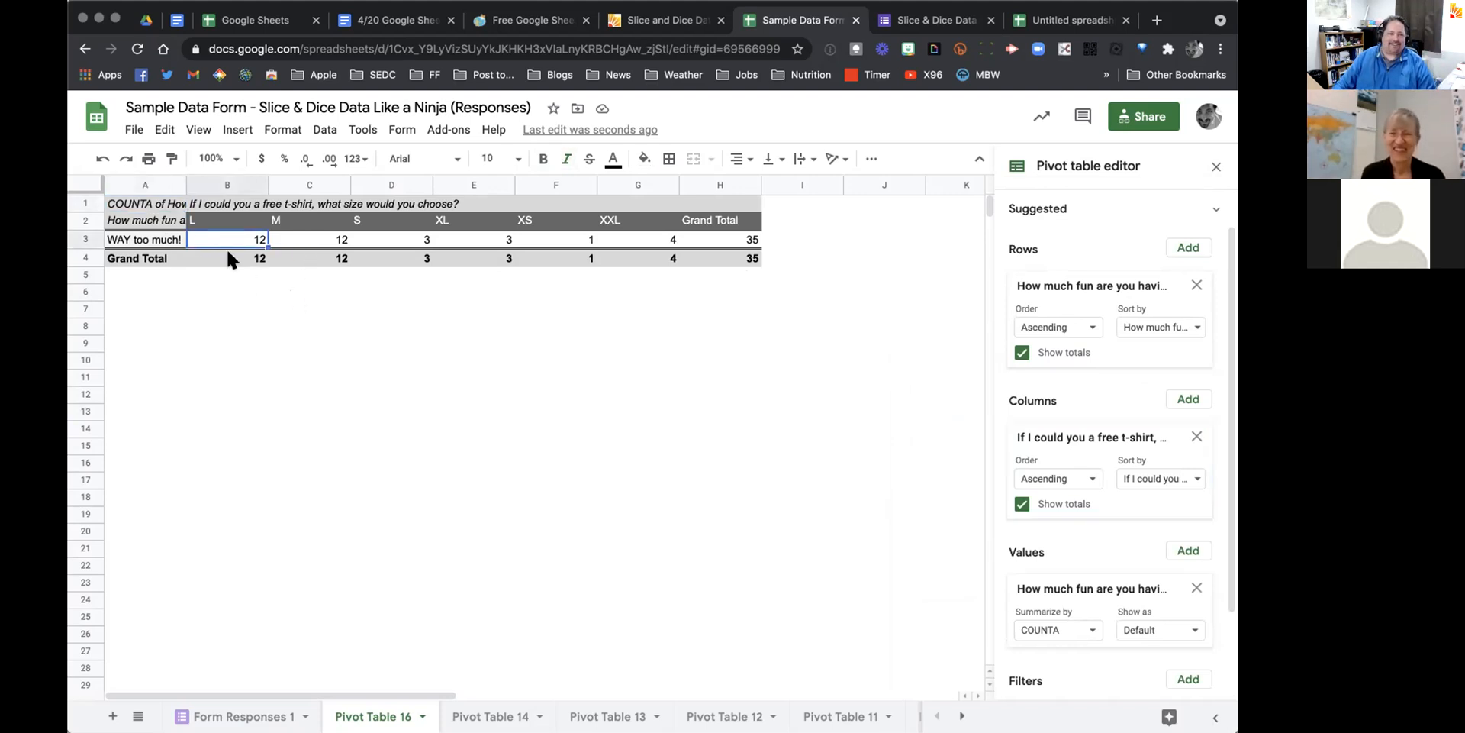
{"action": "left_click", "coordinate": [306, 239]}
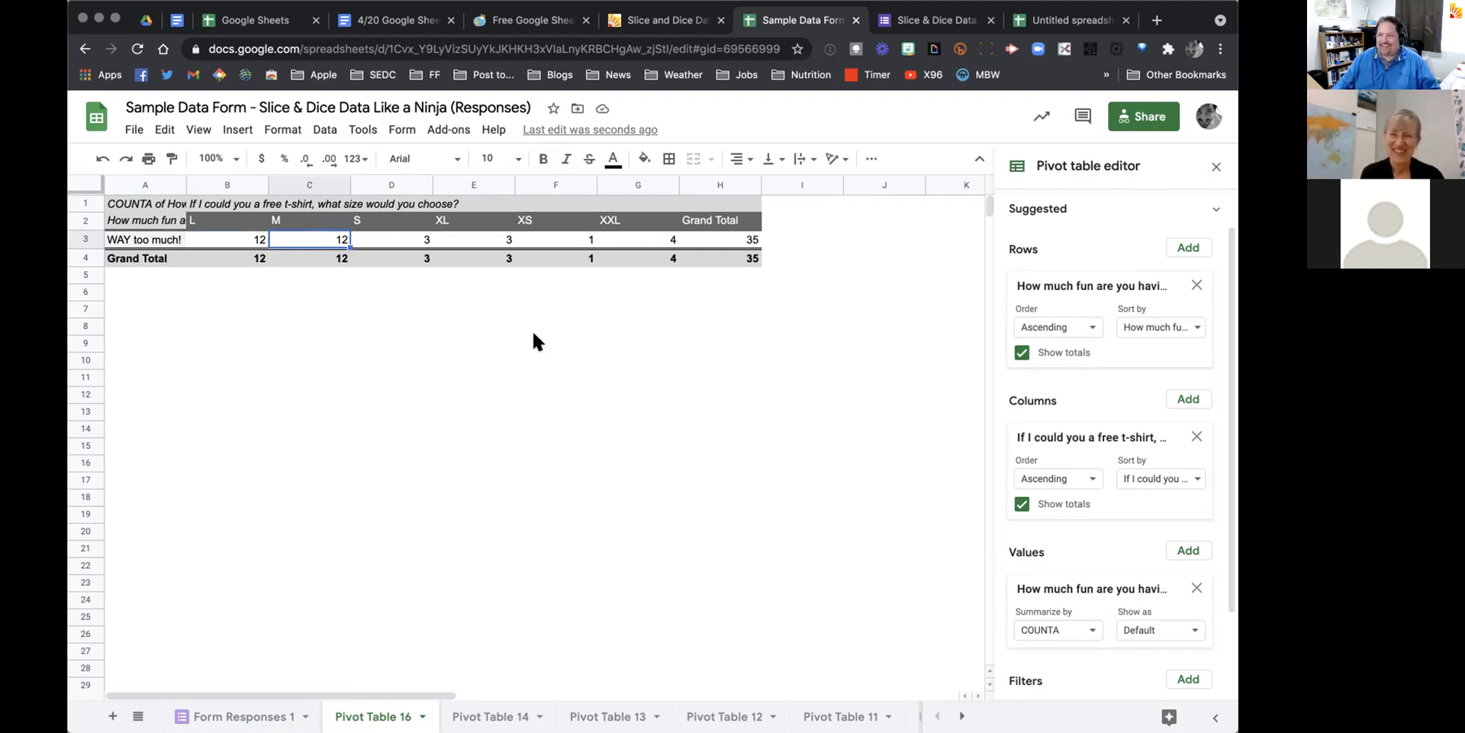
{"action": "key", "text": "Left"}
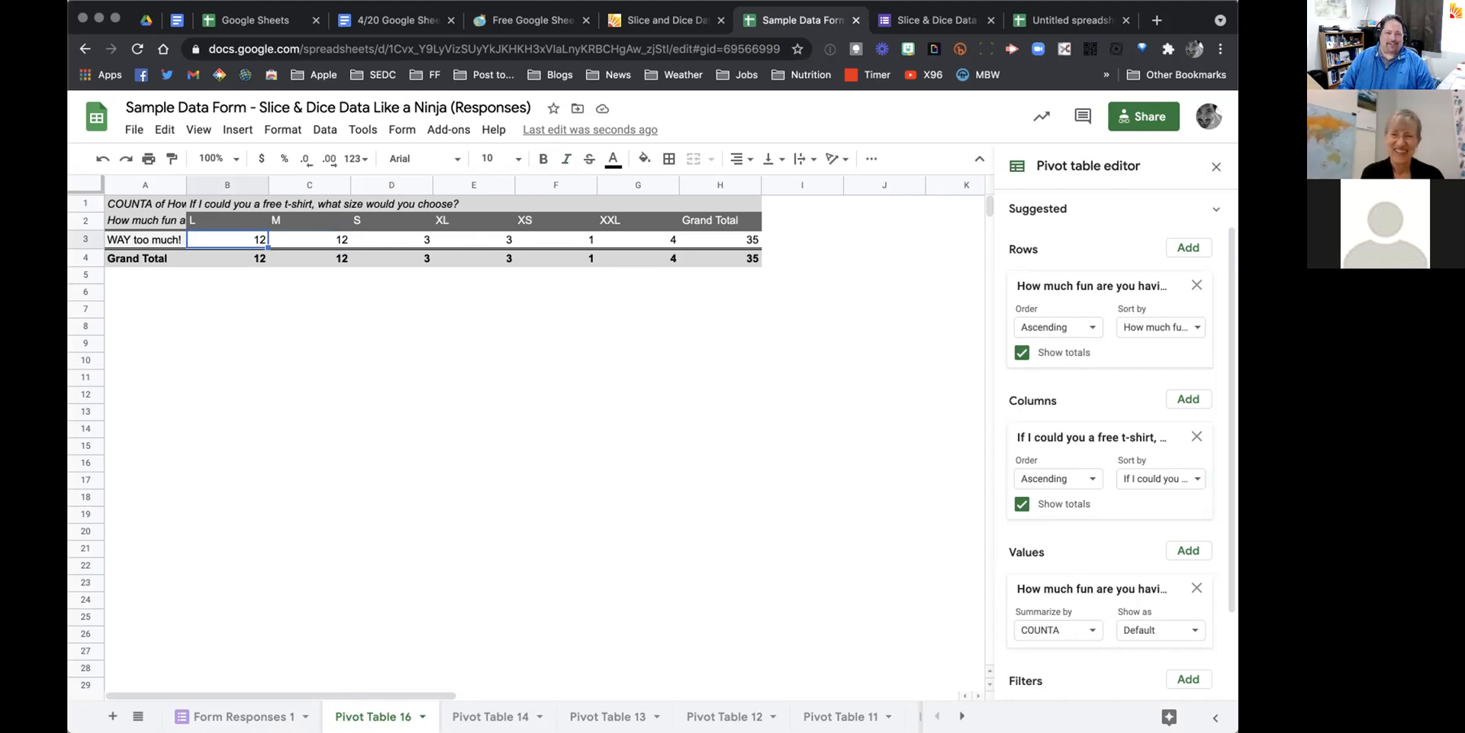
{"action": "key", "text": "Right"}
{"action": "key", "text": "Right"}
{"action": "key", "text": "Right"}
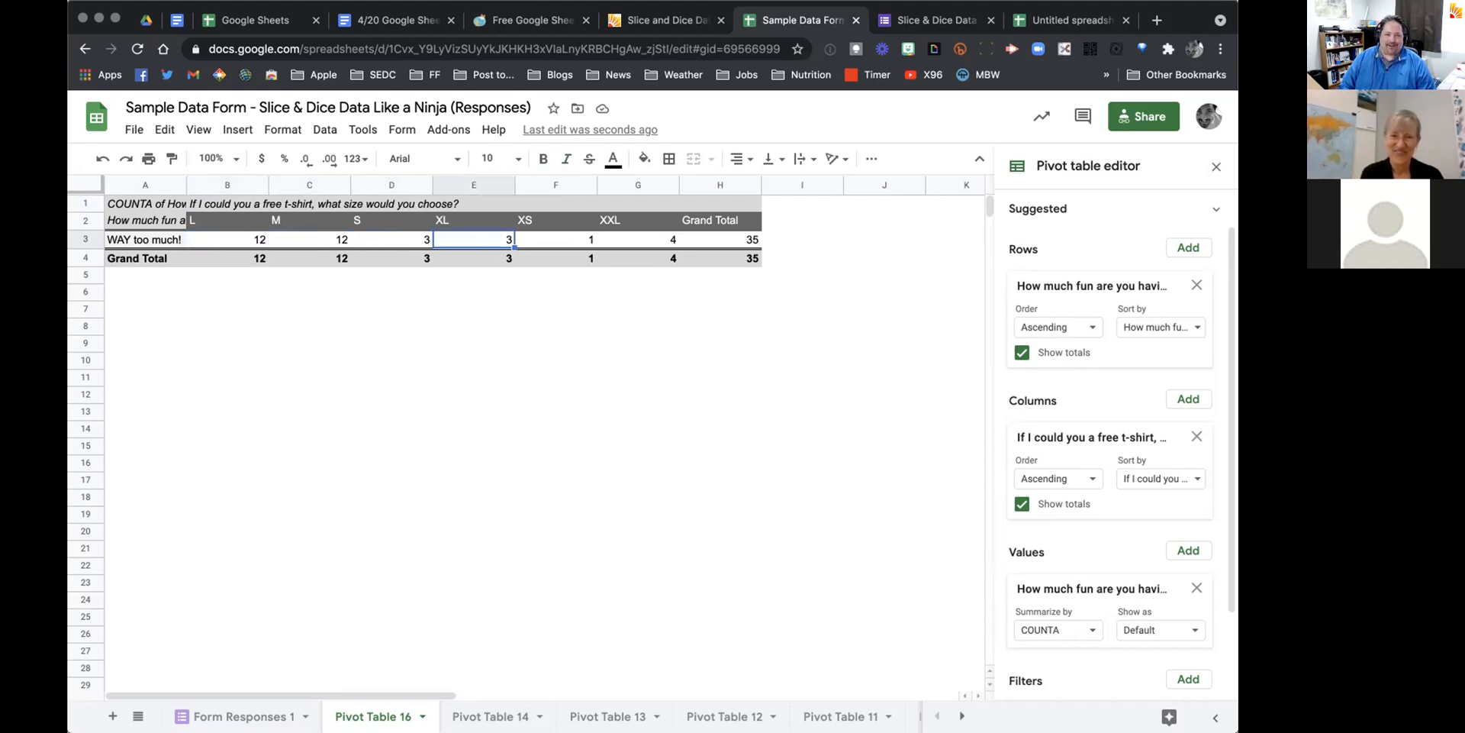
{"action": "key", "text": "Right"}
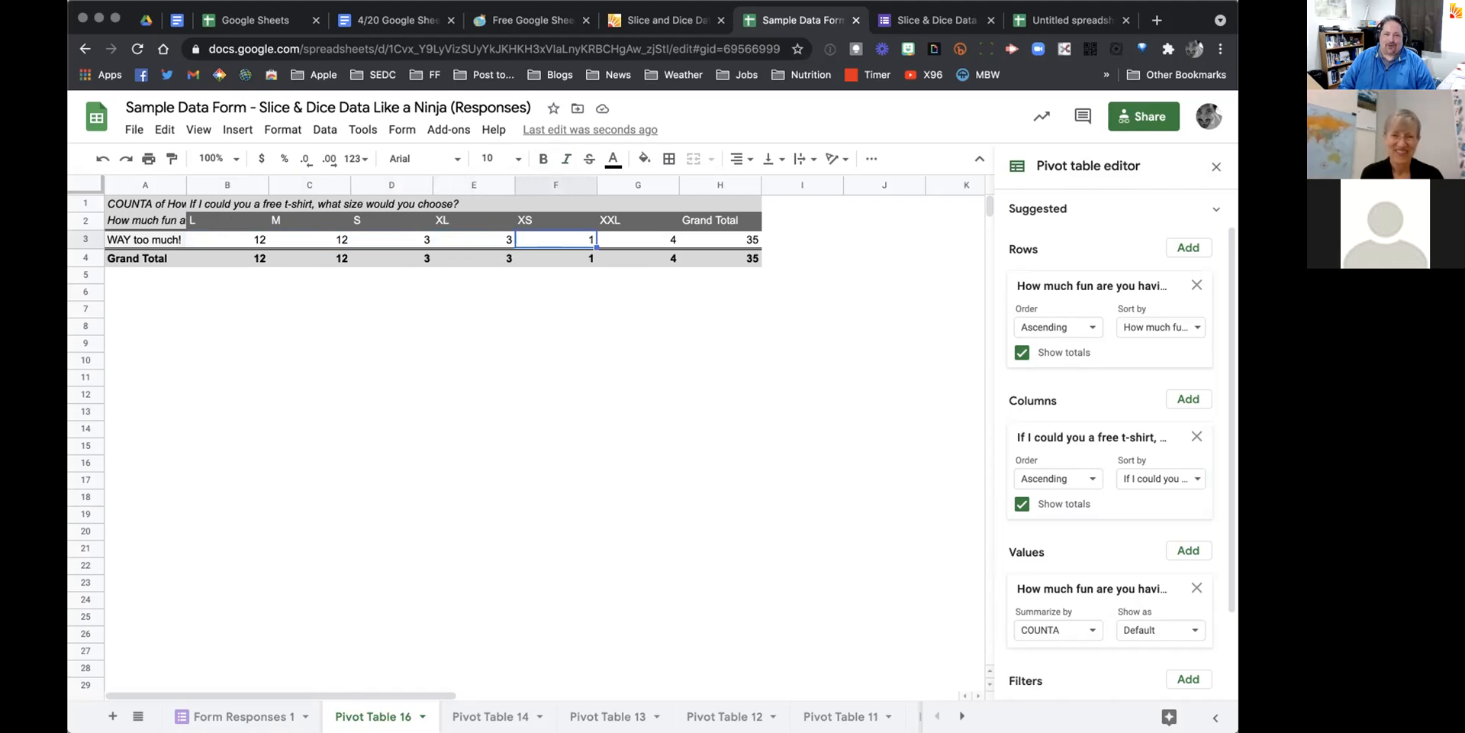
{"action": "key", "text": "Right"}
{"action": "key", "text": "Right"}
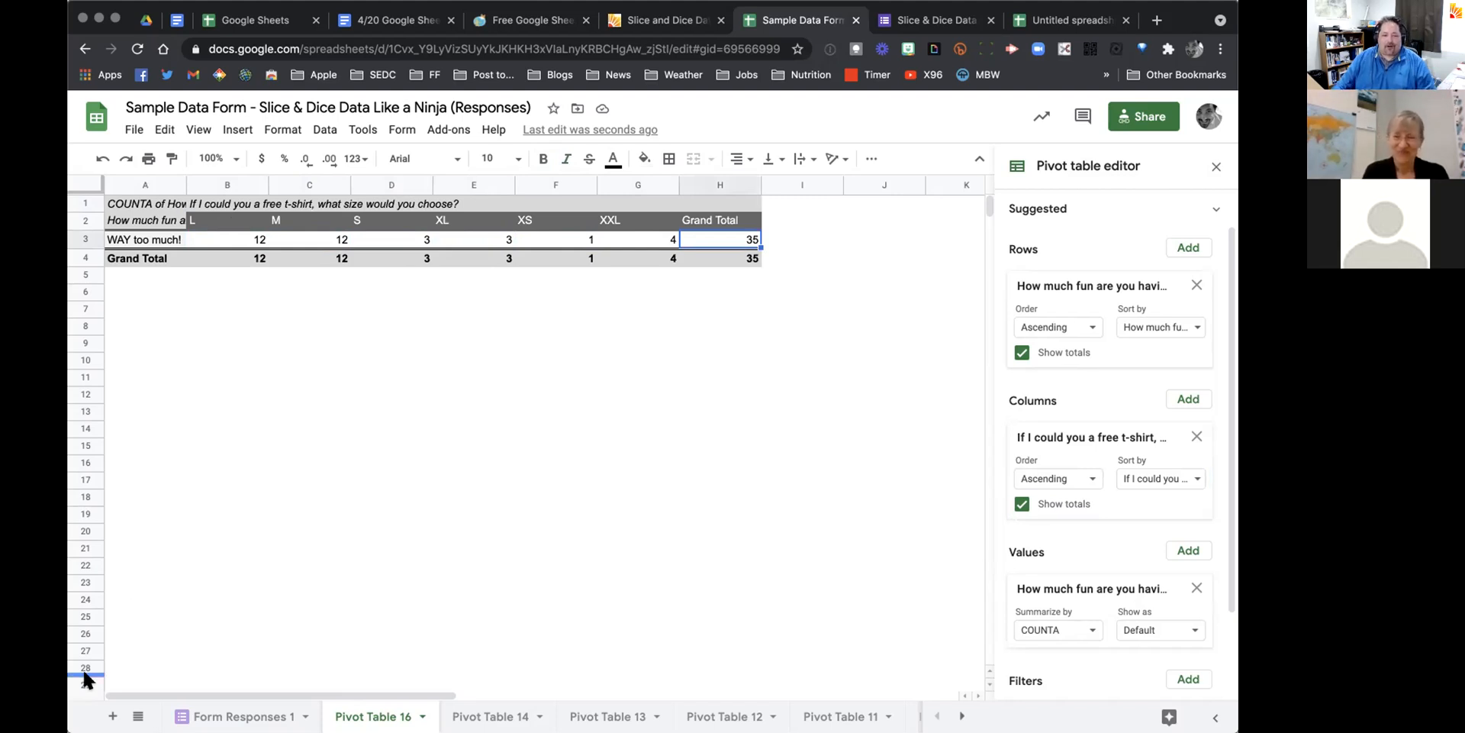
{"action": "left_click", "coordinate": [240, 712]}
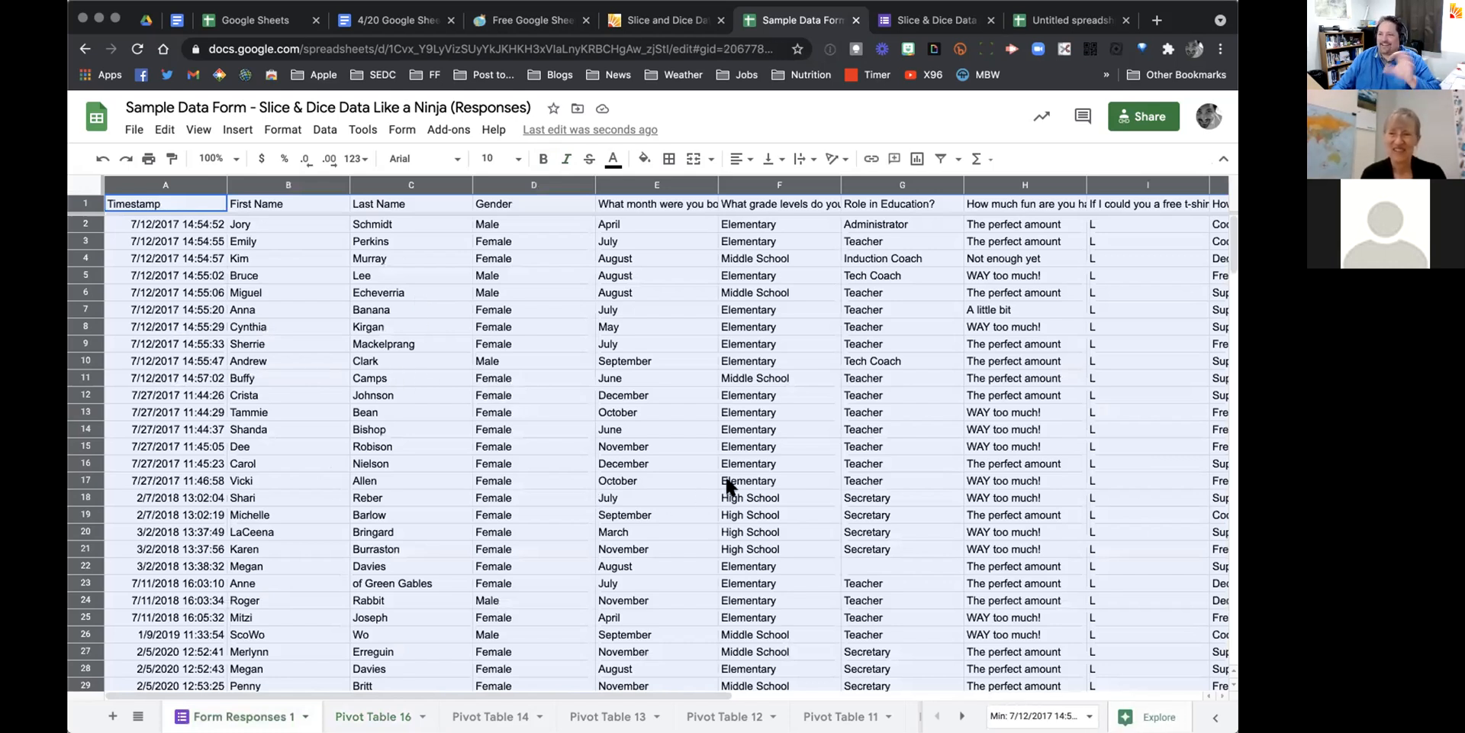
Step: Return to the Pivot Table 16 sheet and add First Name as a second row field under the fun rating
{"action": "left_click", "coordinate": [379, 716]}
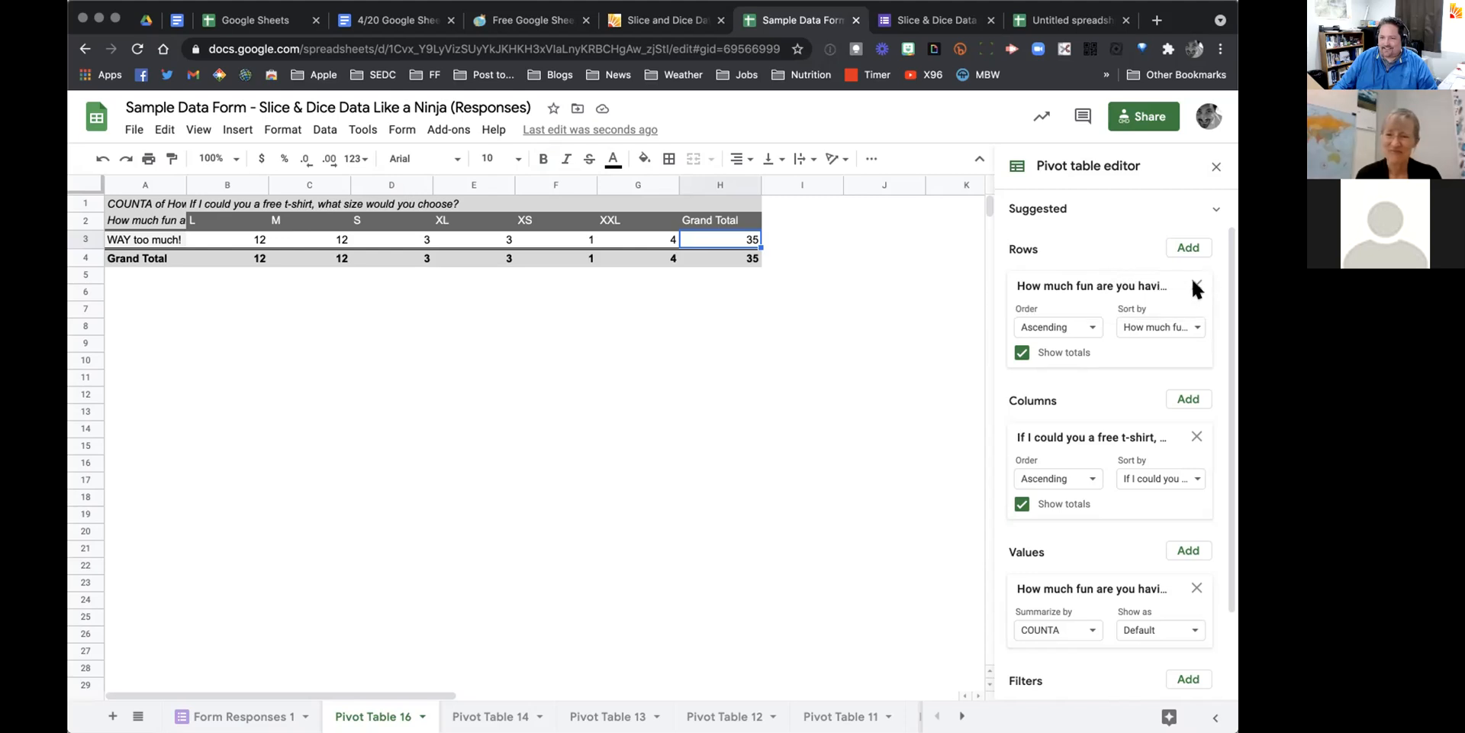
{"action": "scroll", "coordinate": [1100, 404], "scroll_direction": "down", "scroll_amount": 1}
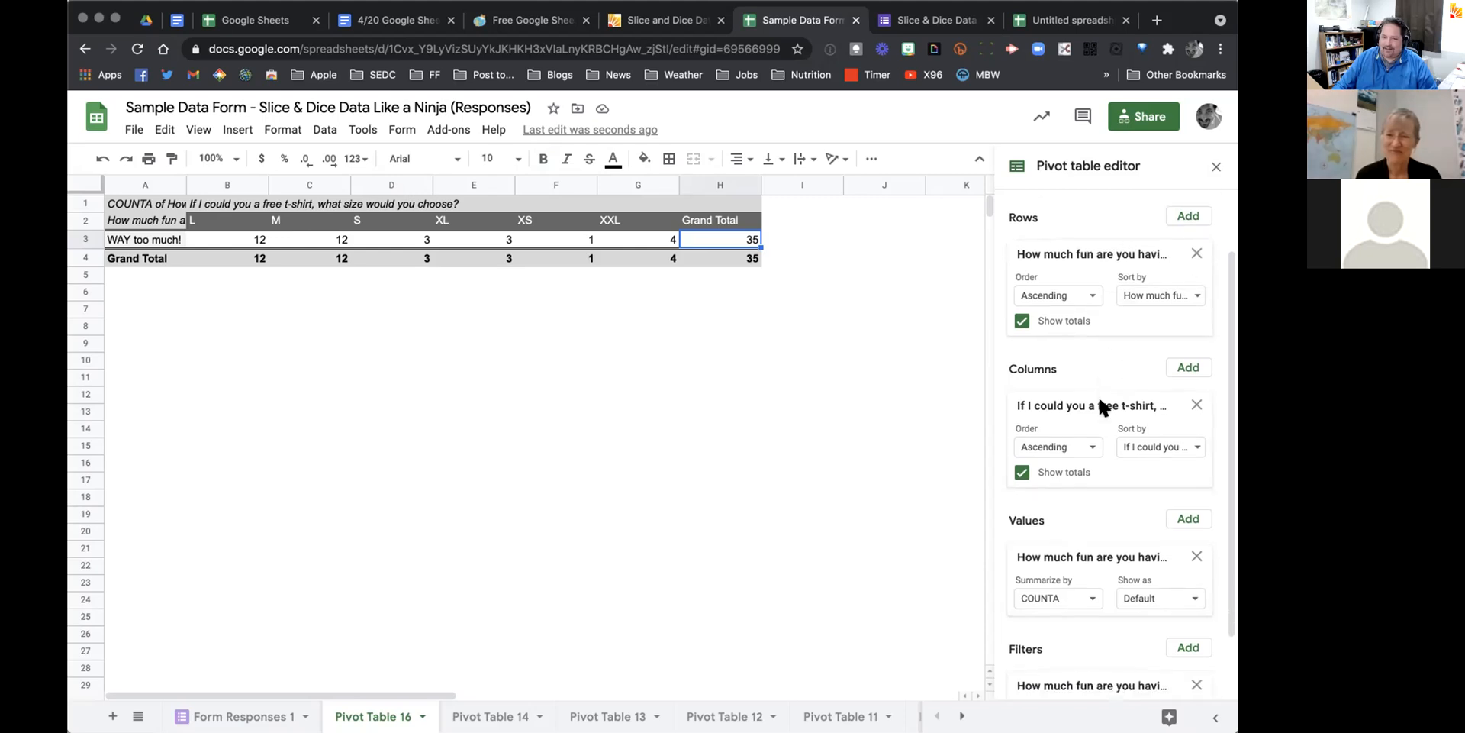
{"action": "scroll", "coordinate": [1101, 404], "scroll_direction": "down", "scroll_amount": 1}
{"action": "scroll", "coordinate": [1102, 409], "scroll_direction": "up", "scroll_amount": 3}
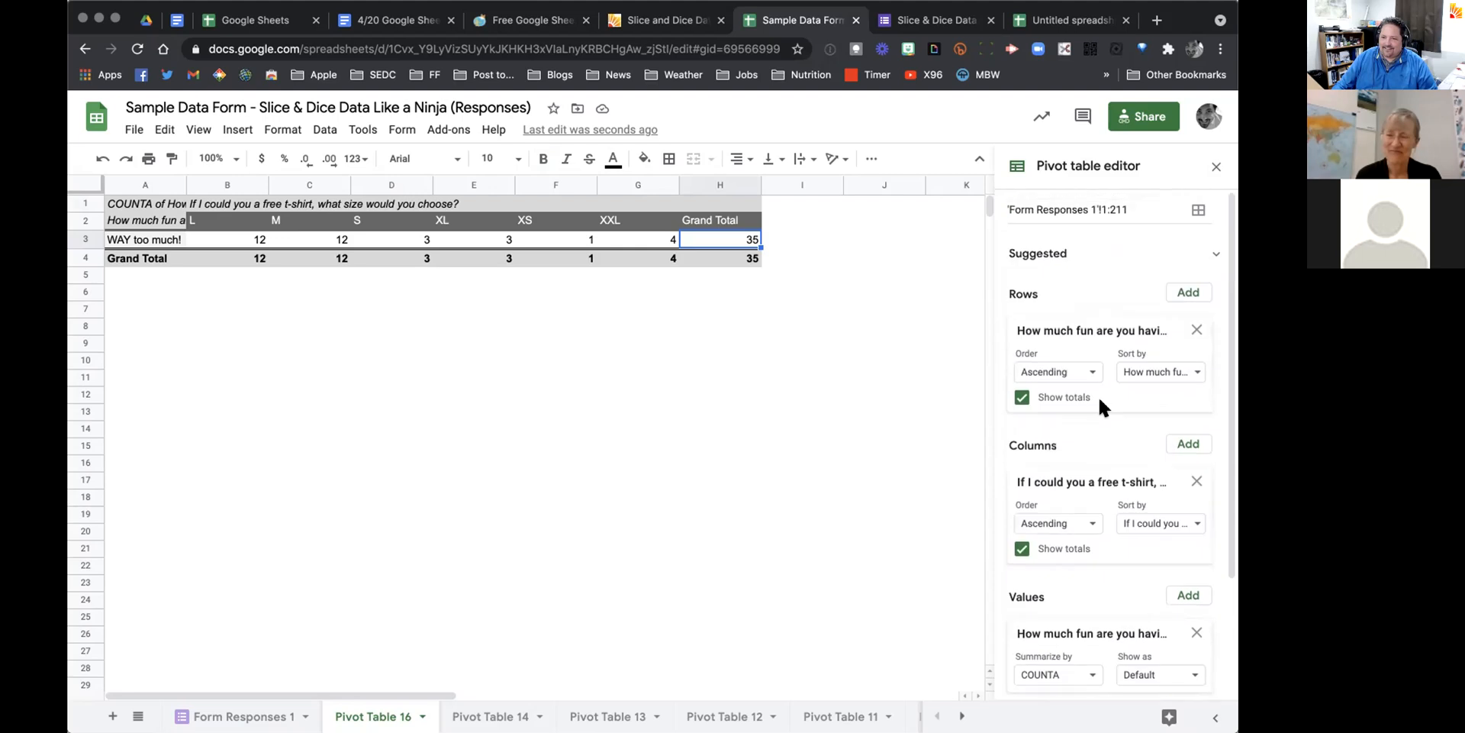
{"action": "left_click", "coordinate": [1176, 292]}
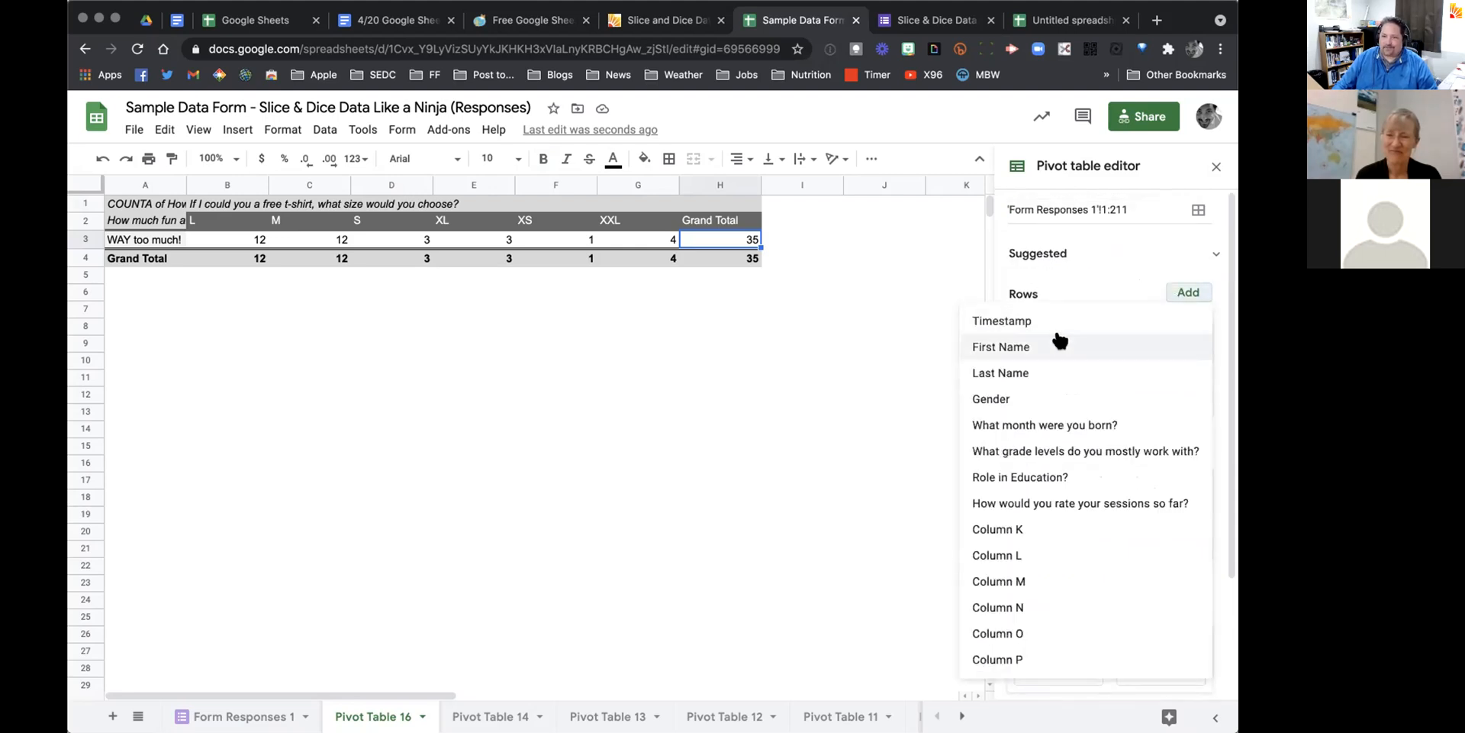
{"action": "left_click", "coordinate": [1014, 348]}
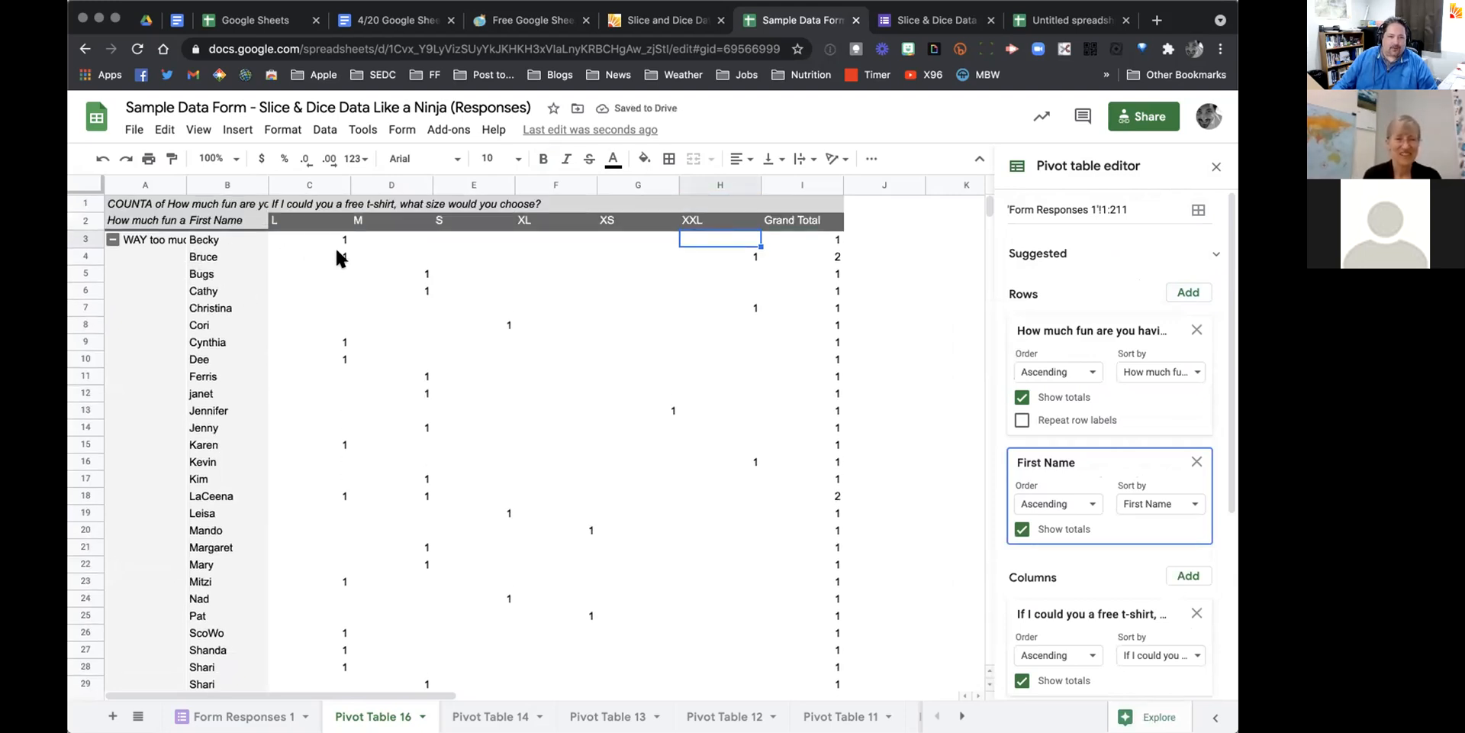
Step: Examine which t-shirt size each listed first name chose, through to the WAY too much! subtotal and grand total rows
{"action": "left_click", "coordinate": [423, 293]}
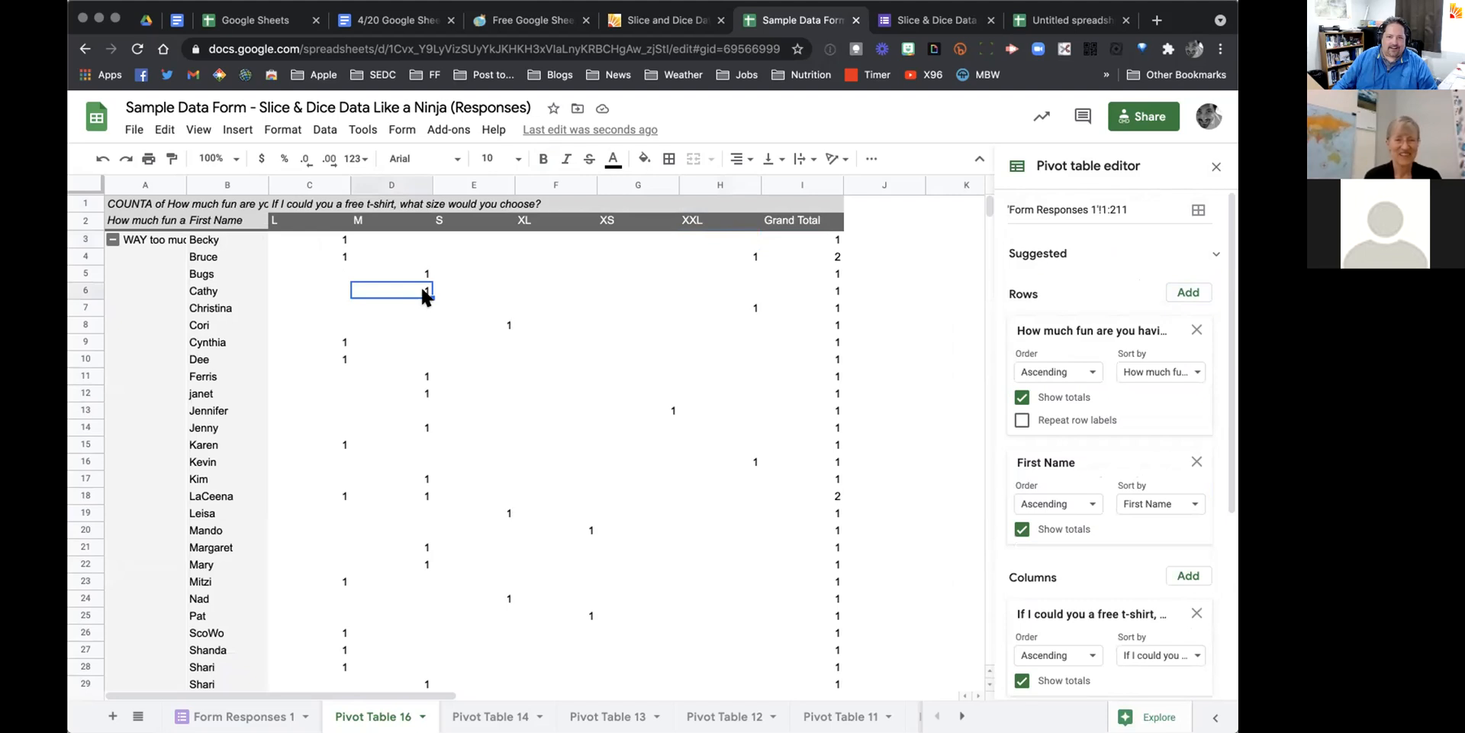
{"action": "left_click", "coordinate": [208, 336]}
{"action": "left_click", "coordinate": [321, 341]}
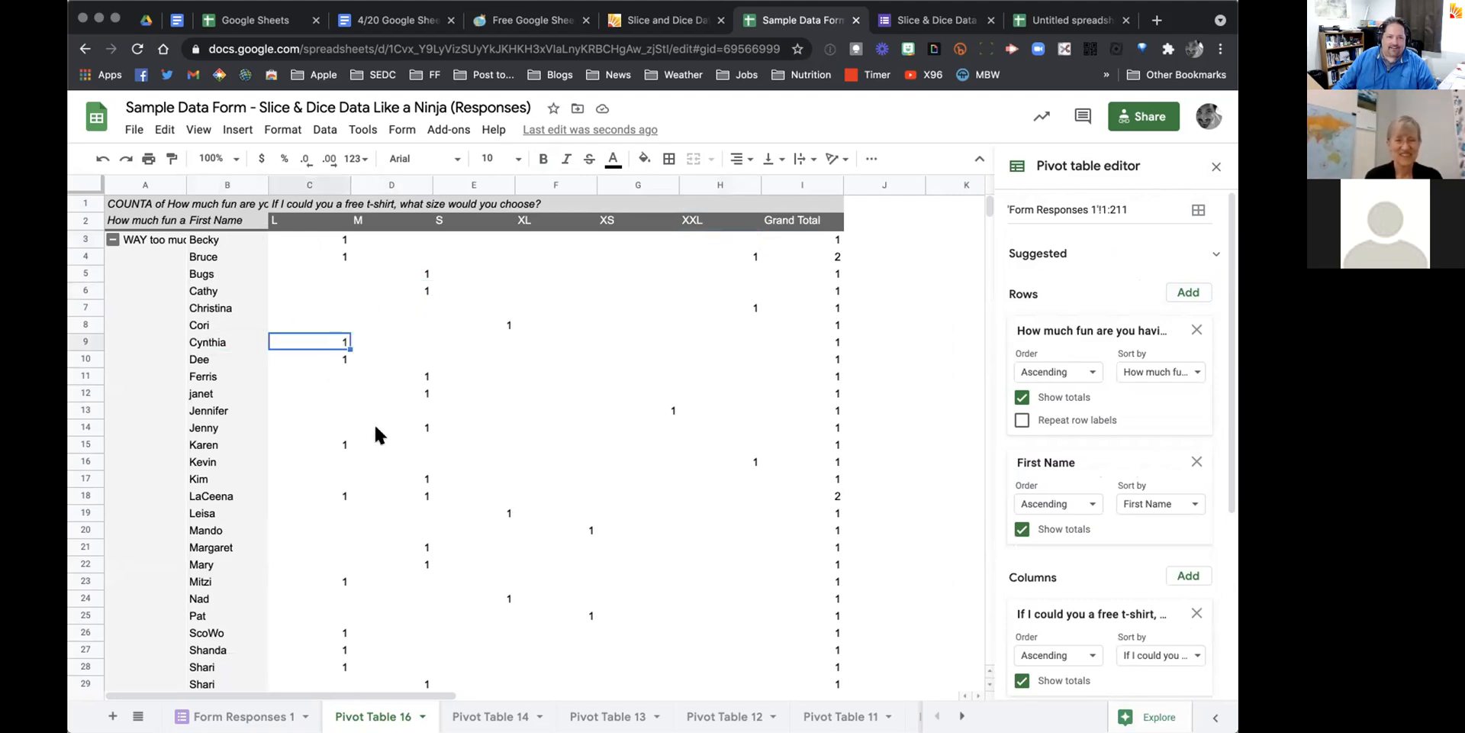
{"action": "scroll", "coordinate": [376, 433], "scroll_direction": "down", "scroll_amount": 5}
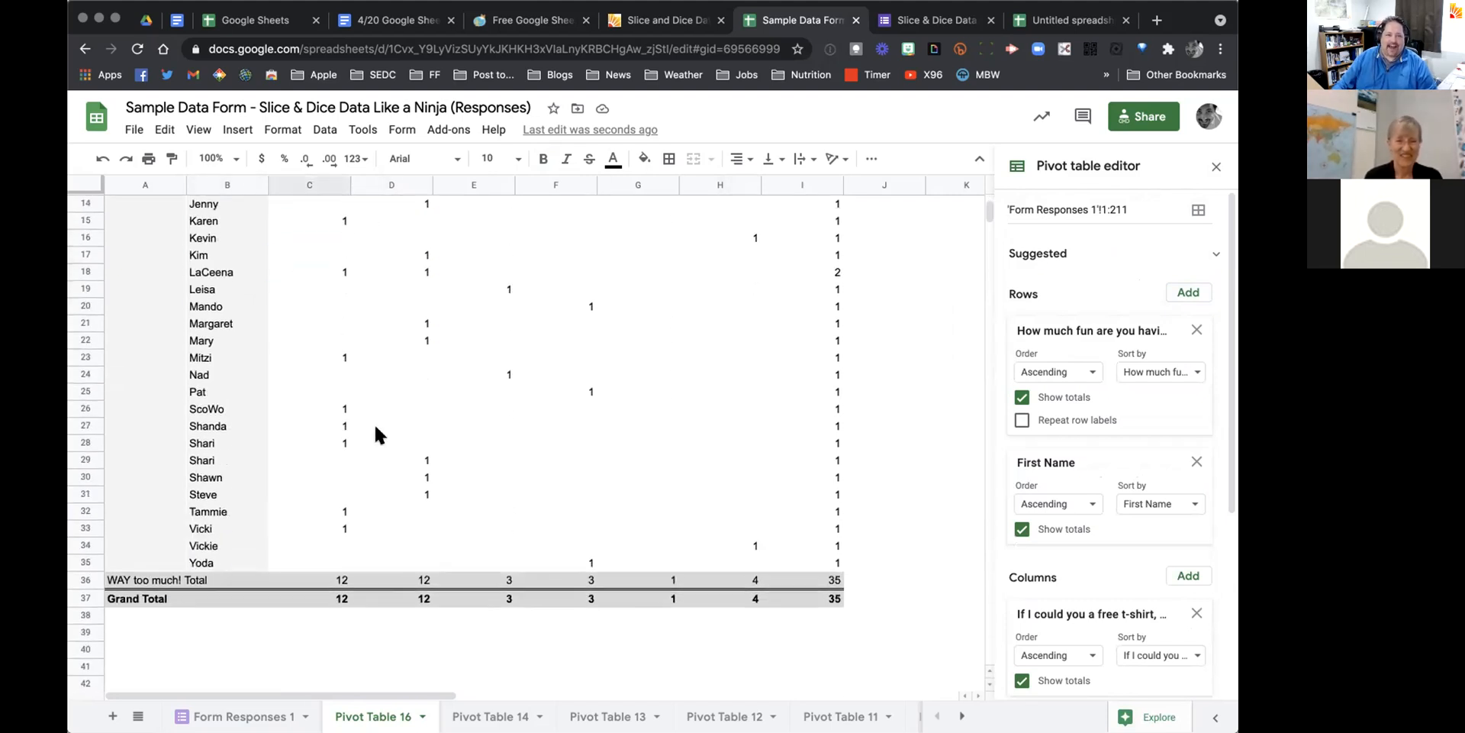
{"action": "scroll", "coordinate": [375, 427], "scroll_direction": "up", "scroll_amount": 5}
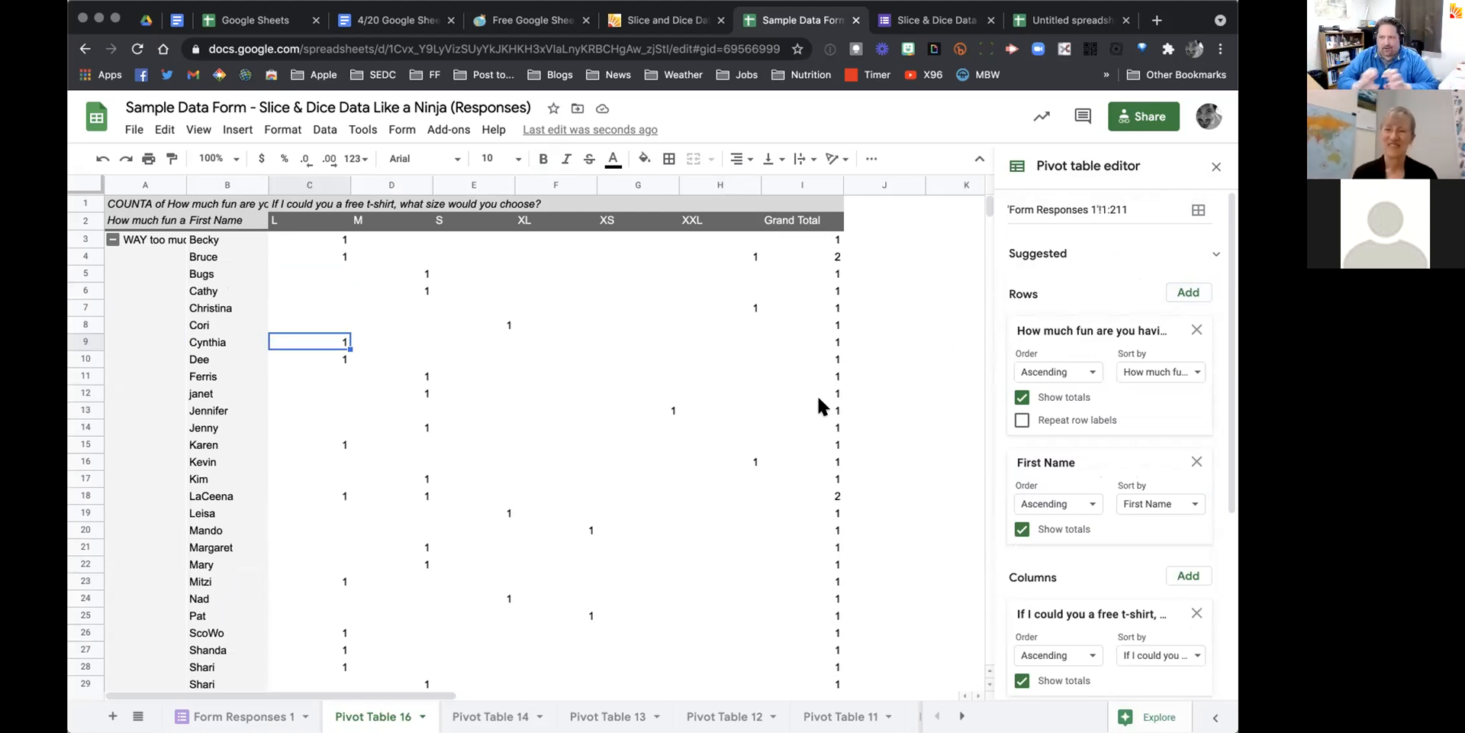
{"action": "scroll", "coordinate": [818, 395], "scroll_direction": "down", "scroll_amount": 6}
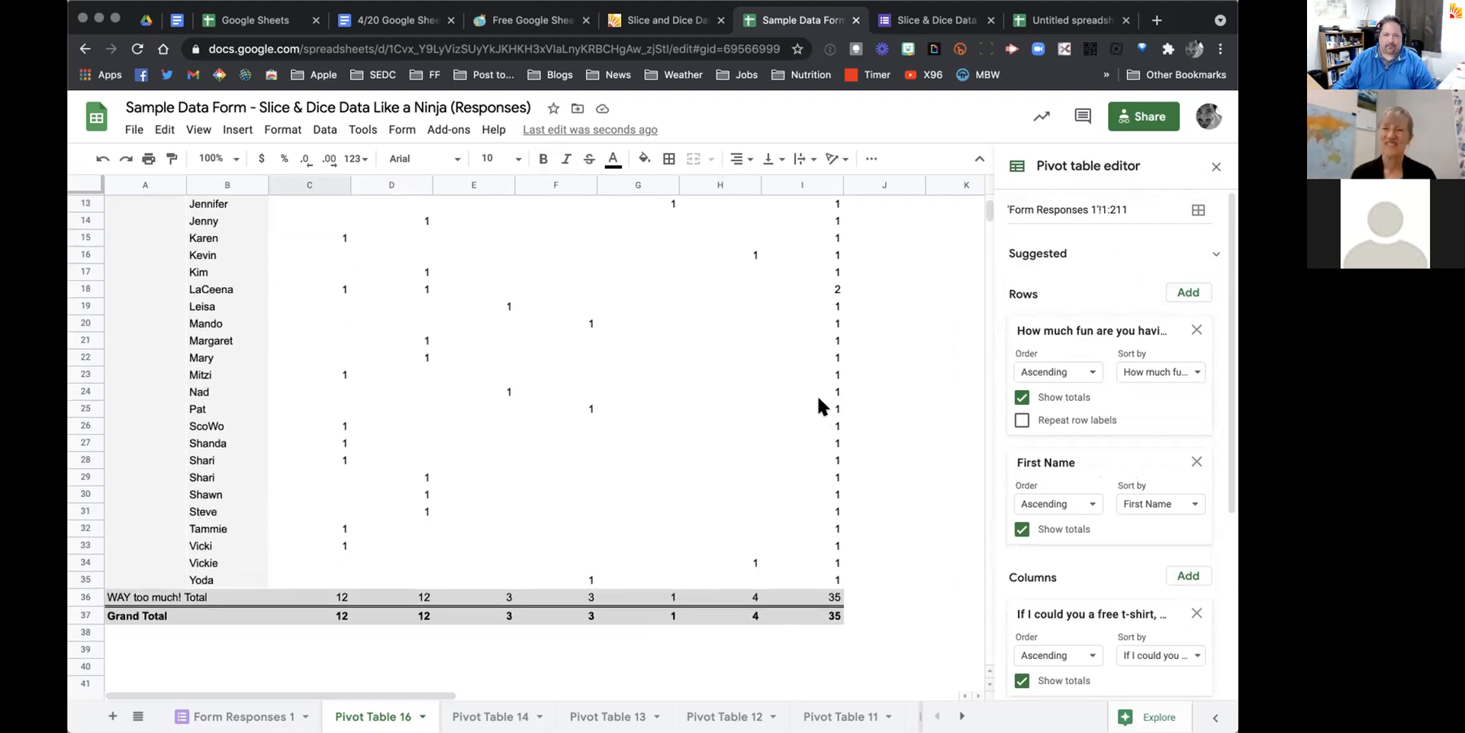
{"action": "scroll", "coordinate": [818, 397], "scroll_direction": "up", "scroll_amount": 6}
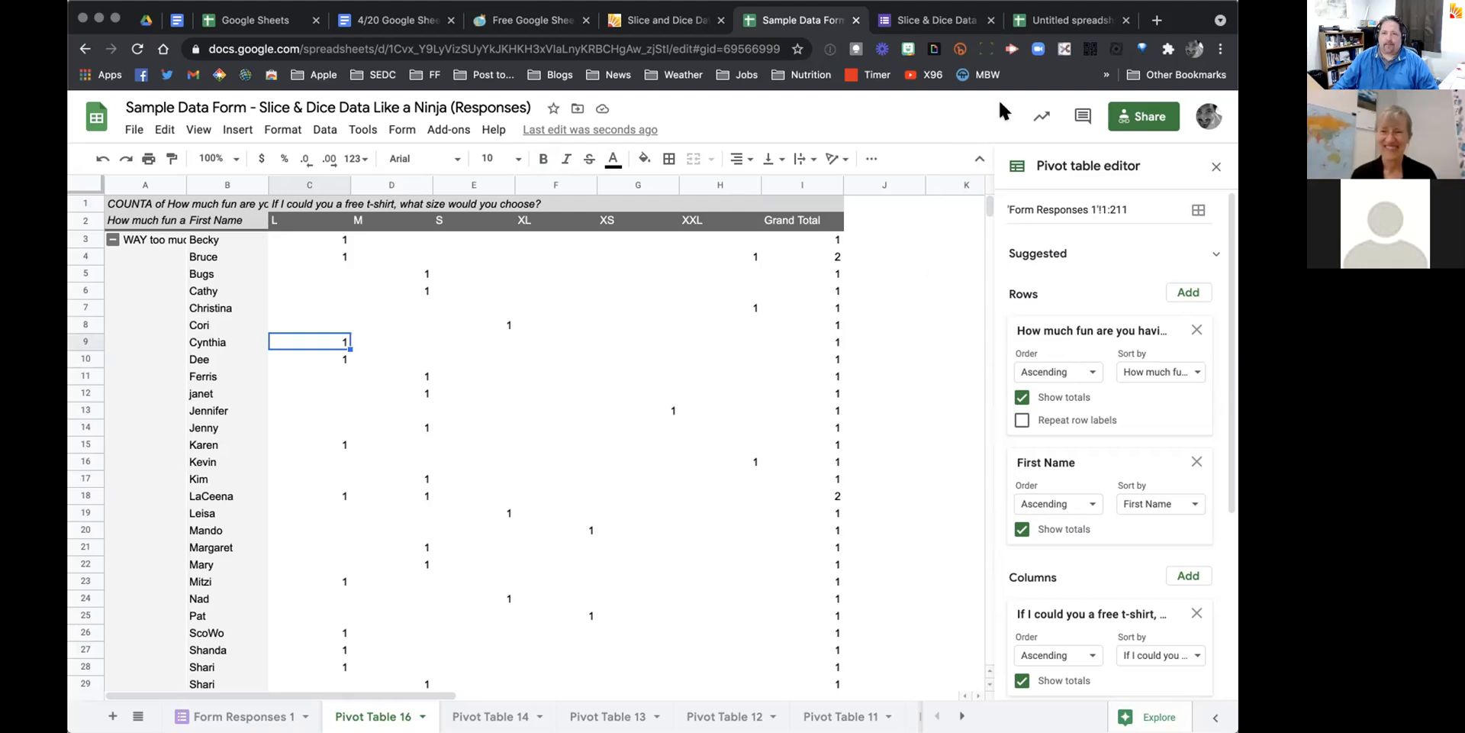
Step: Switch to the 4/20 Google Sheets TTT Notes document and copy the TTT Roll Form link
{"action": "left_click", "coordinate": [410, 23]}
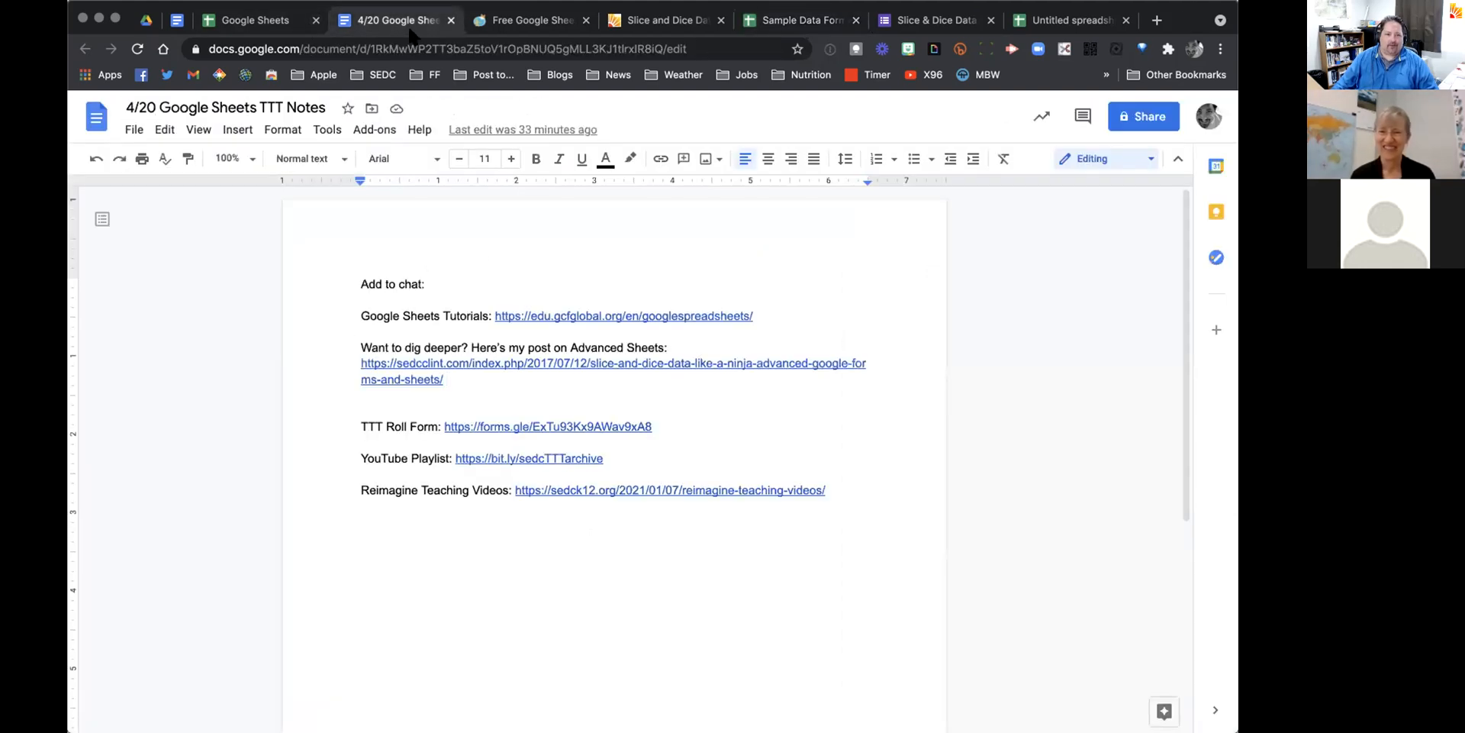
{"action": "left_click", "coordinate": [470, 420]}
{"action": "left_click", "coordinate": [638, 451]}
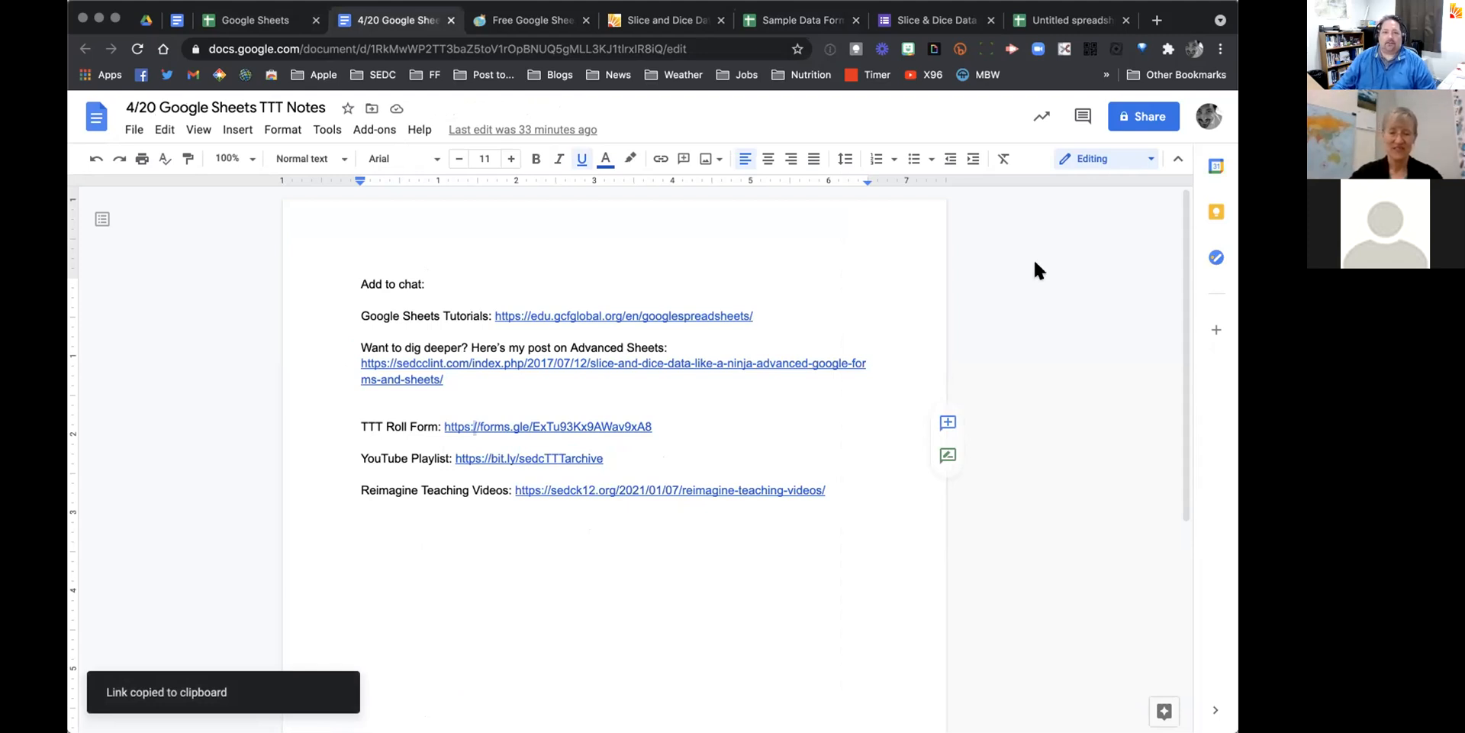
Step: Select the whole YouTube Playlist line, including its link, in the notes document
{"action": "left_click_drag", "start_coordinate": [343, 451], "coordinate": [622, 456]}
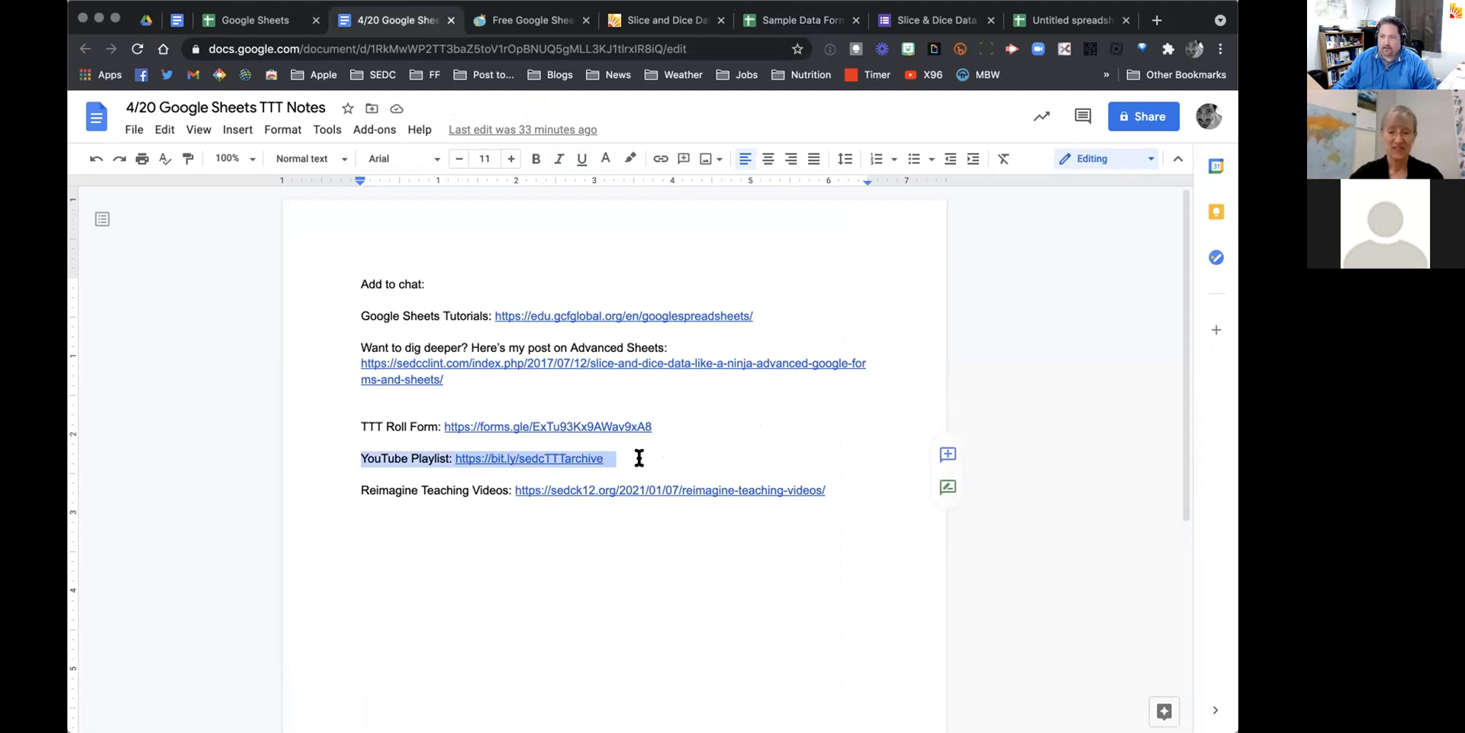